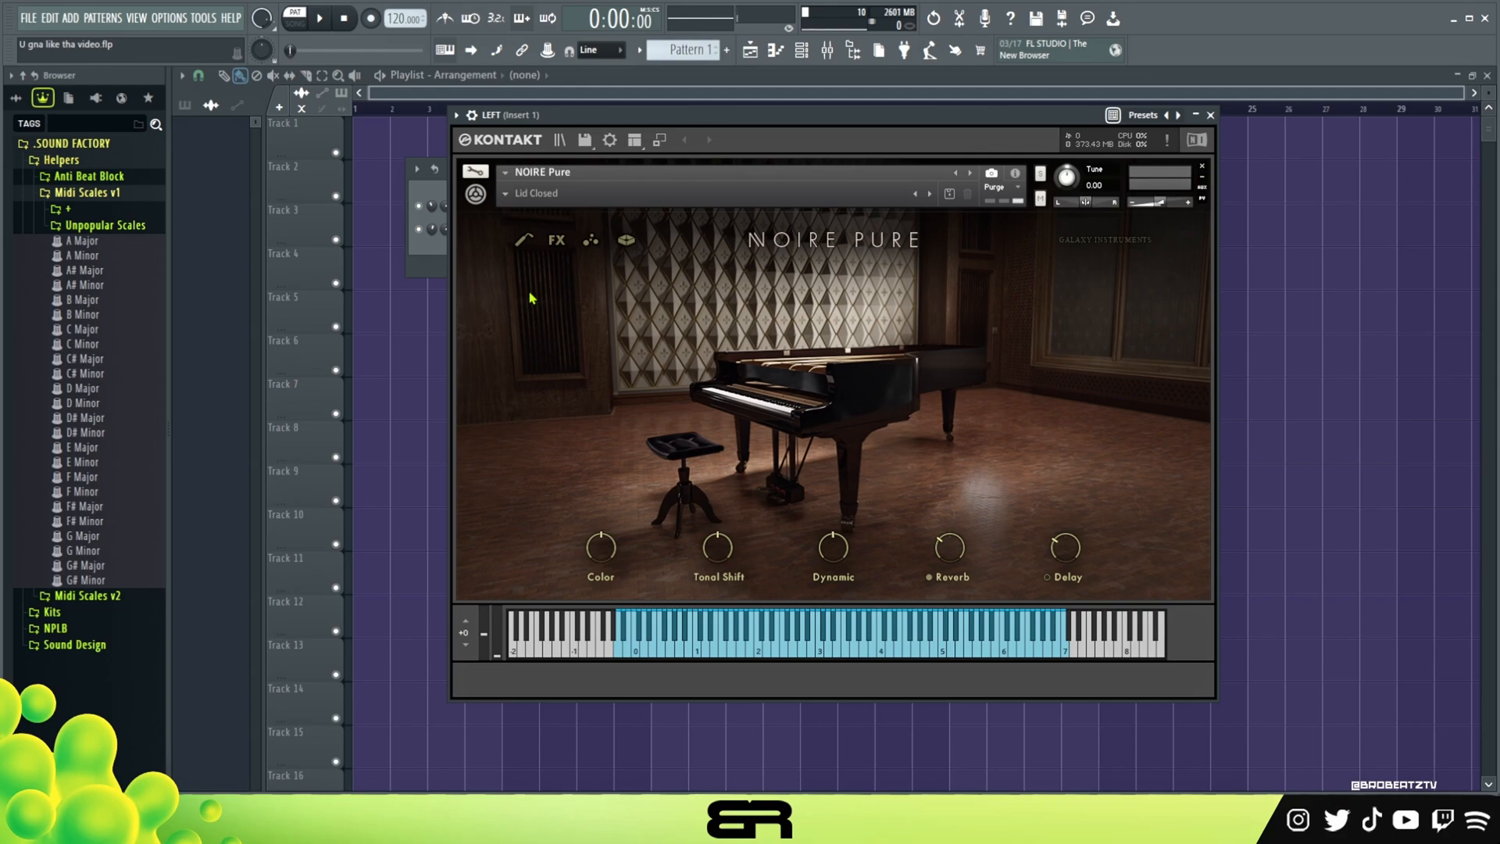
Audition a few notes on the Noire Pure piano of the LEFT channel and close its window.
mouse_move(763, 118)
mouse_down()
mouse_move(874, 129)
mouse_move(822, 166)
mouse_move(879, 192)
mouse_move(751, 115)
mouse_up()
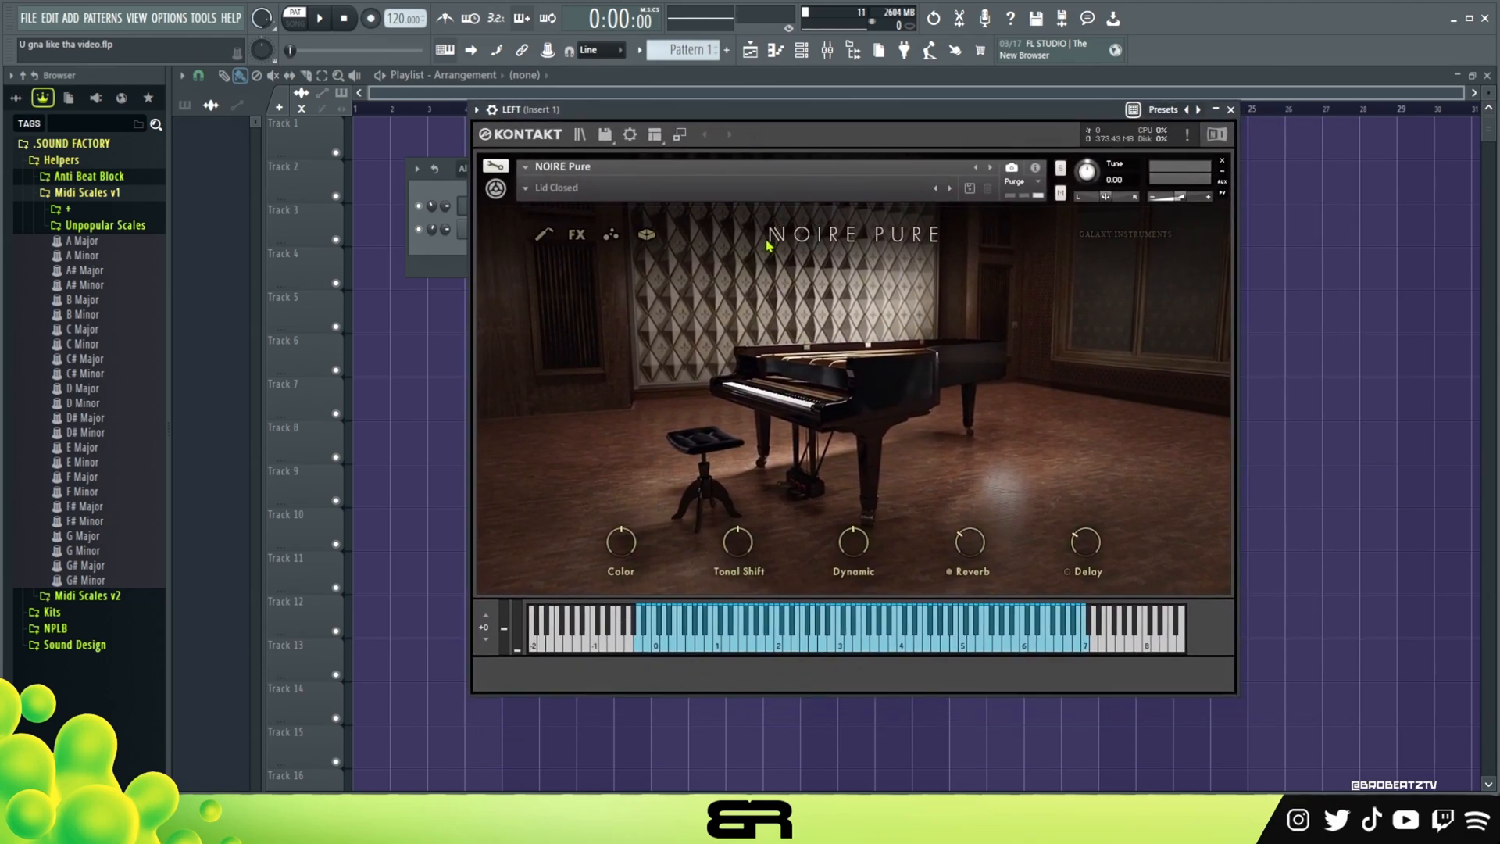
click(755, 637)
click(807, 650)
click(823, 652)
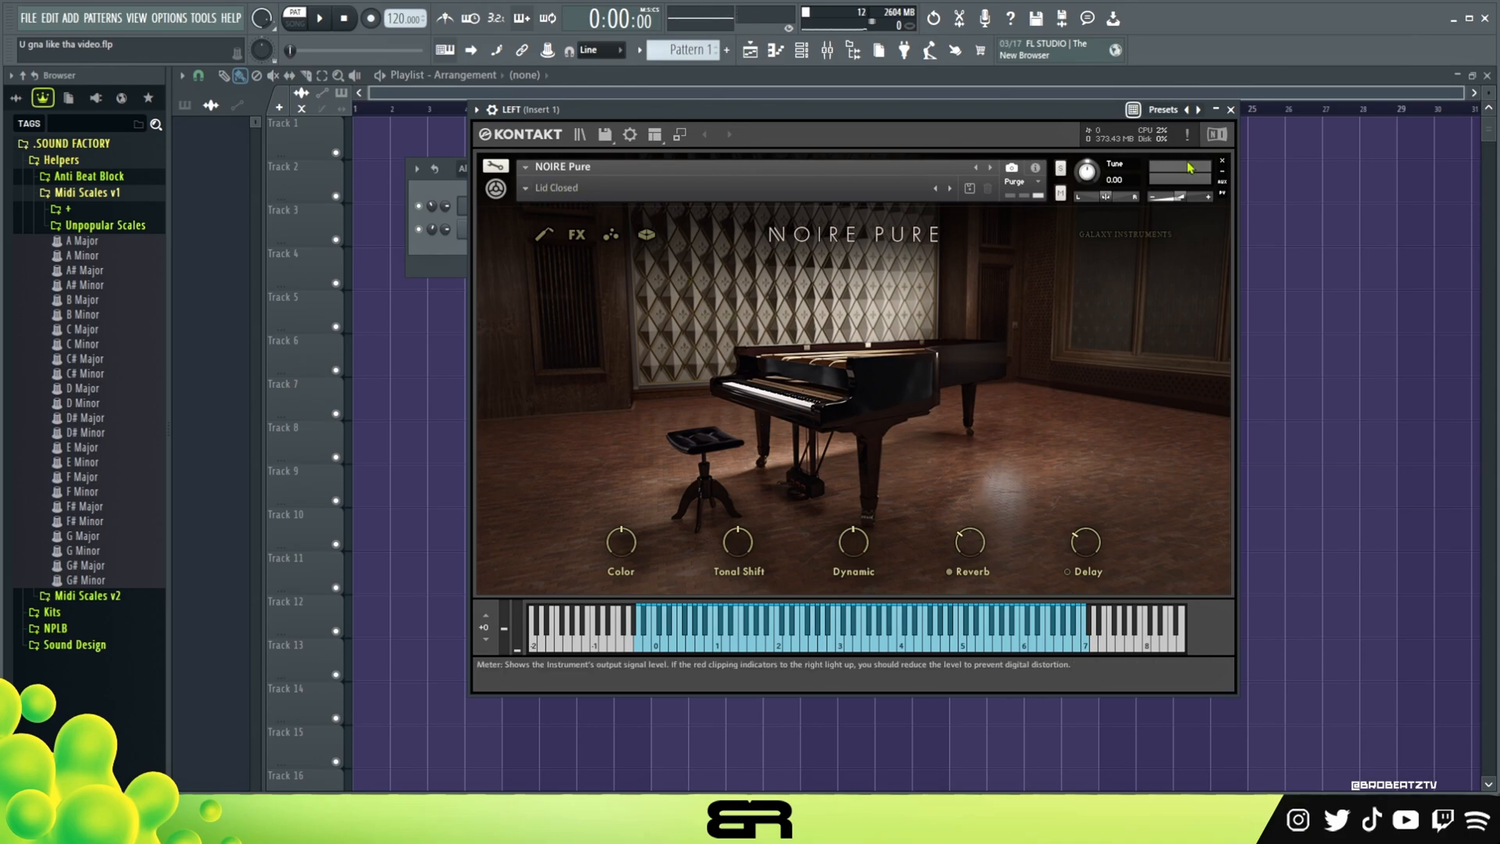
click(1231, 110)
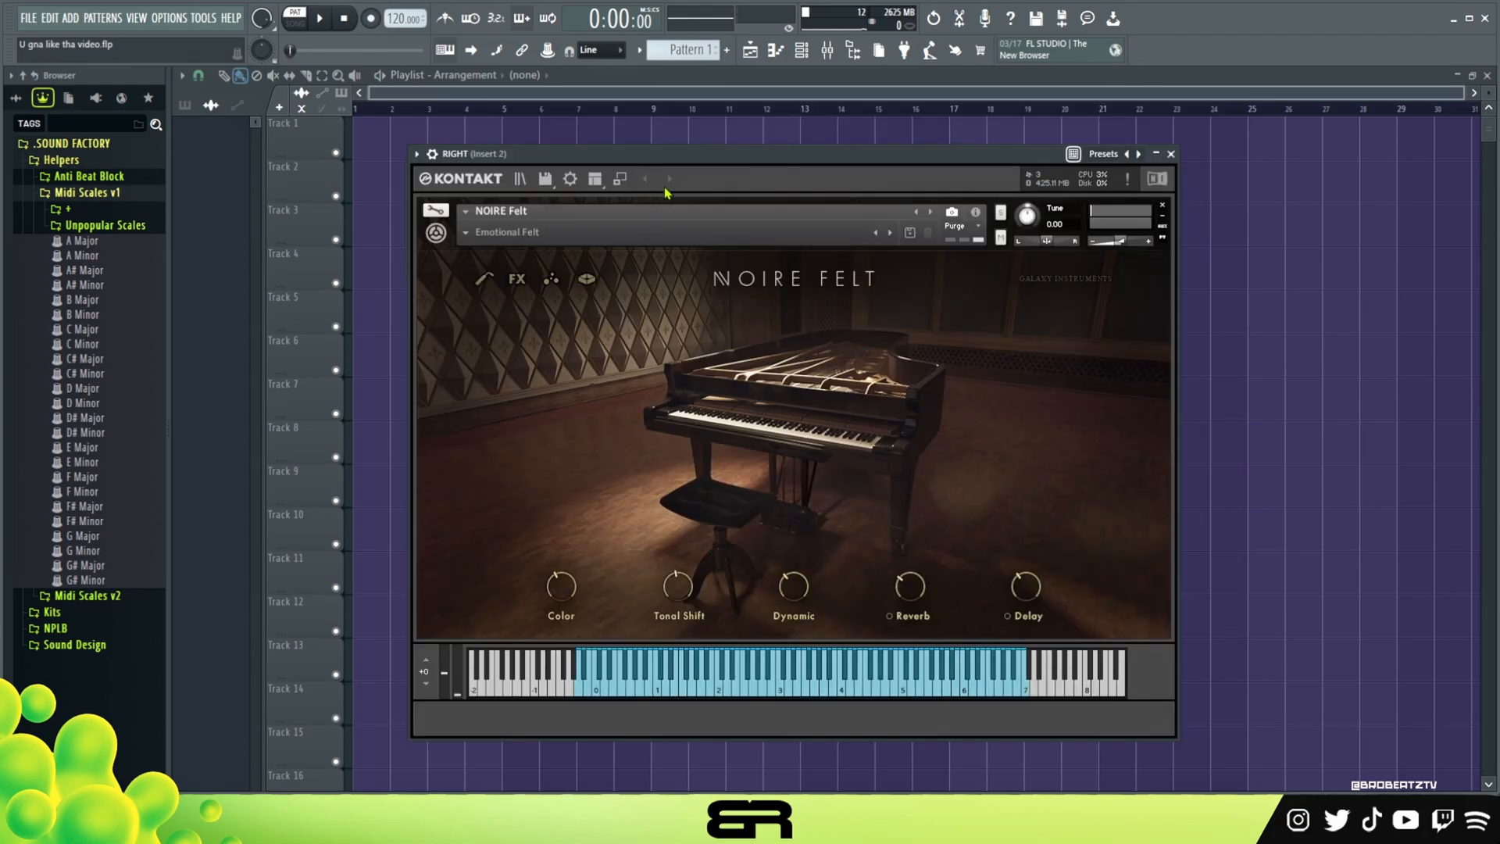
Adjust the Tonal Shift of the Noire Felt piano on the RIGHT channel and close its window.
drag(679, 159, 700, 129)
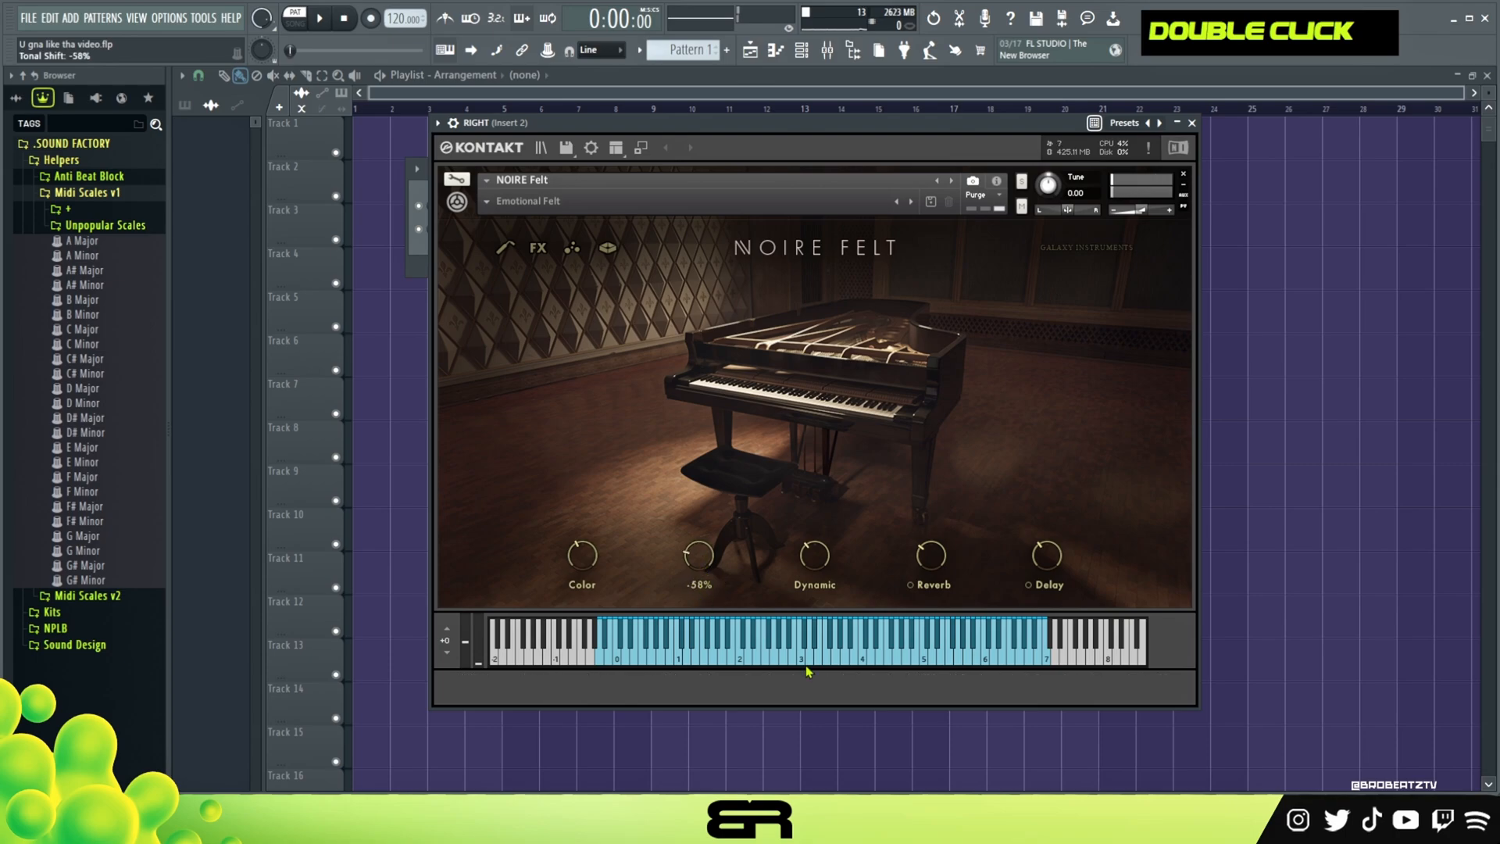
drag(700, 556, 704, 538)
click(1192, 122)
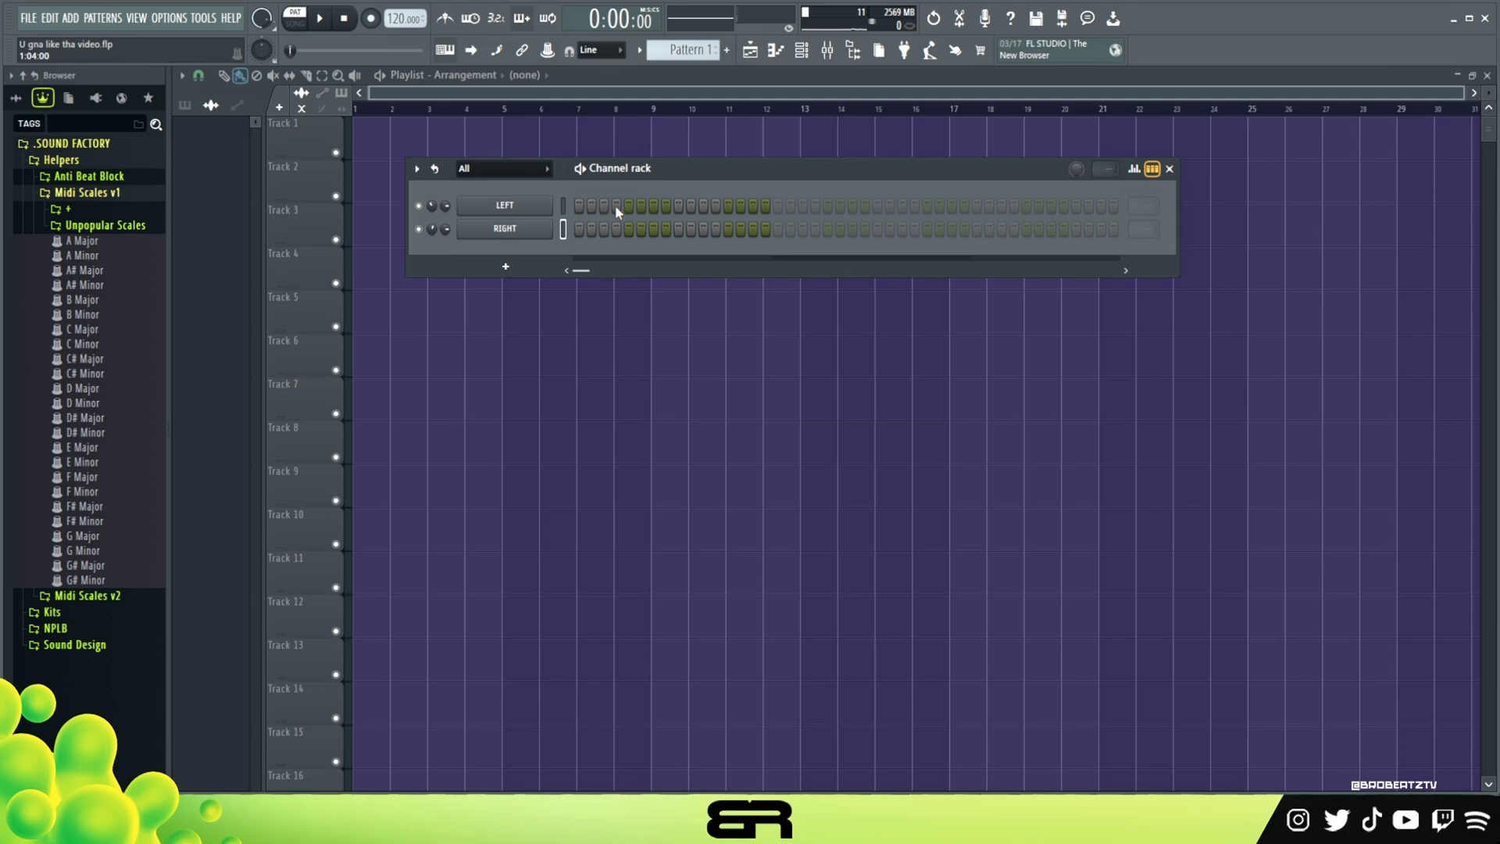
Open the piano roll of the LEFT channel.
right_click(546, 207)
key(Escape)
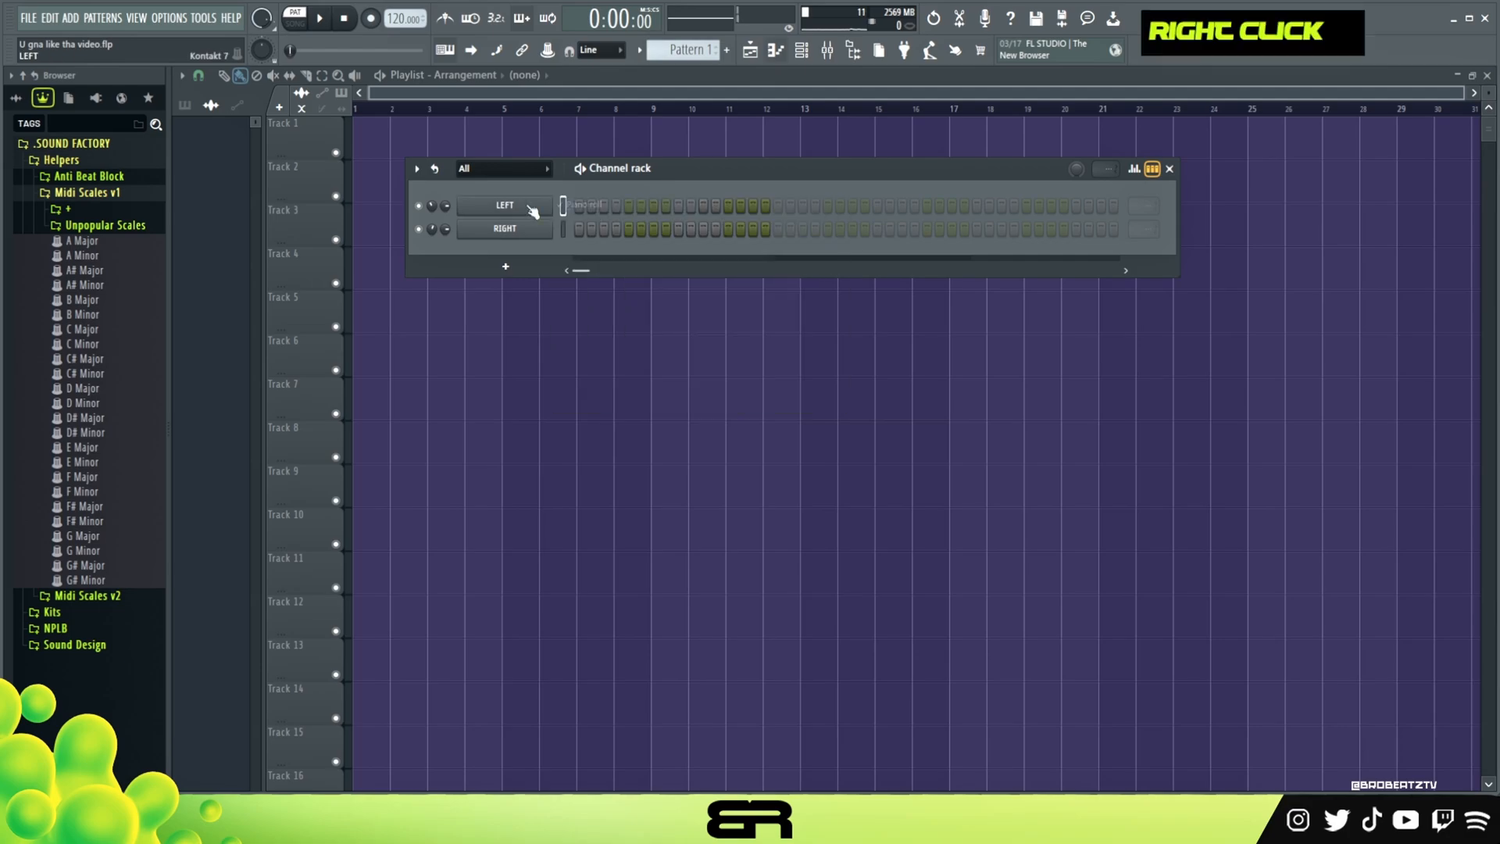
click(575, 204)
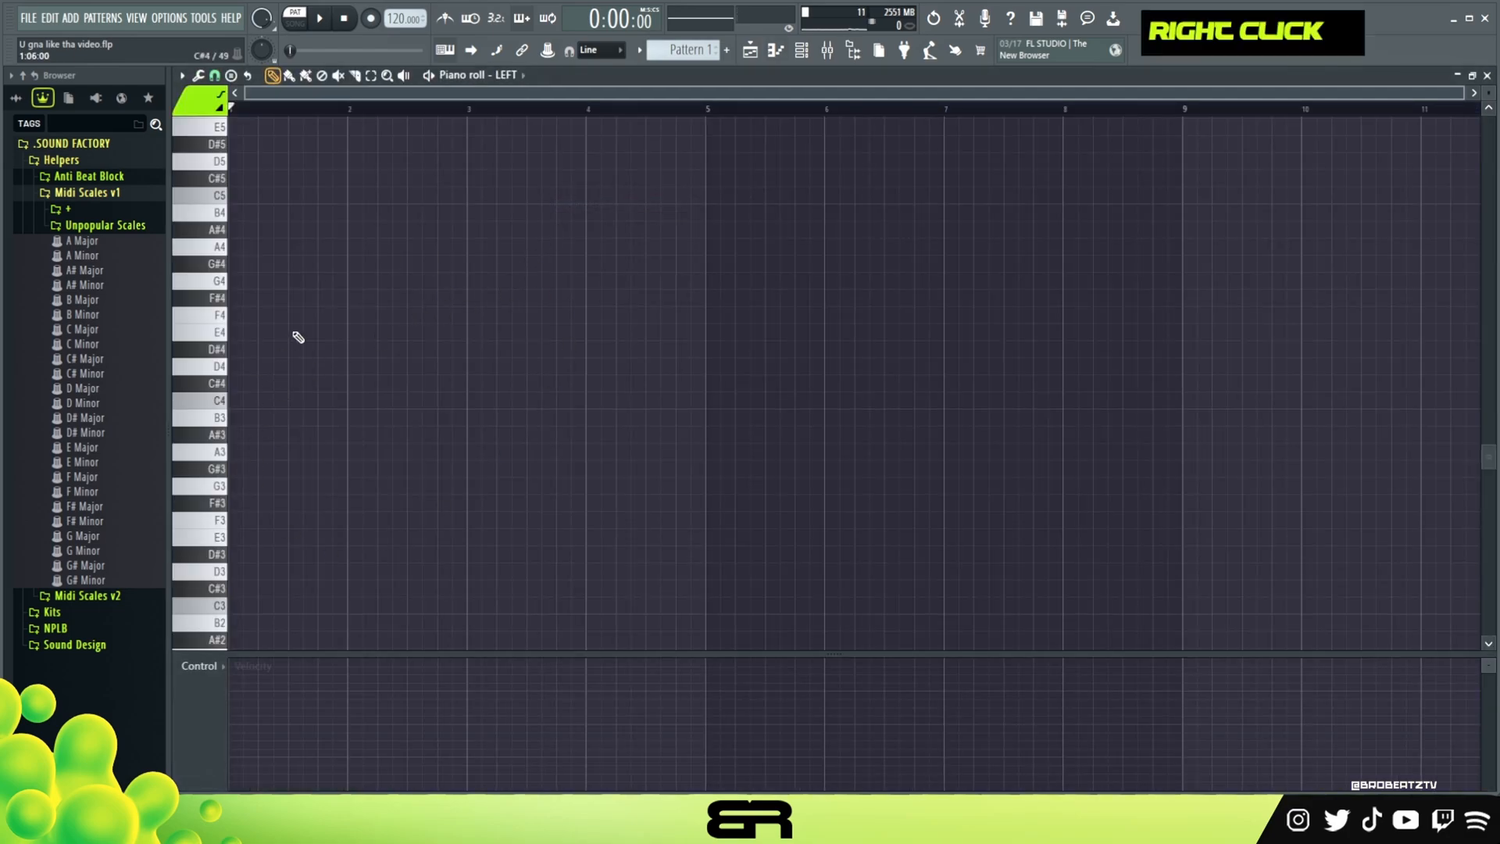
scroll(298, 406, down, 3)
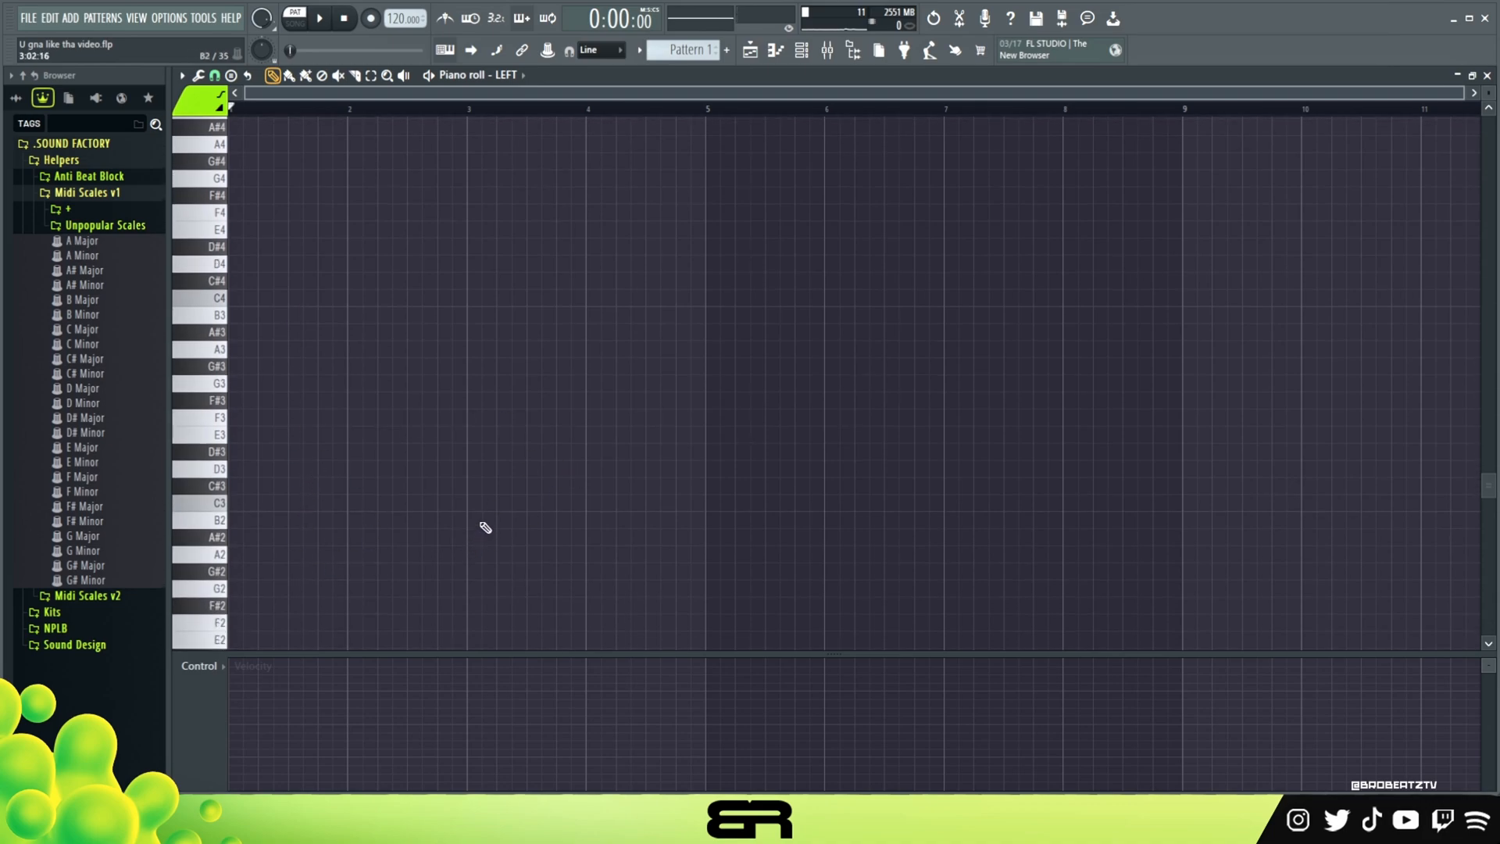
scroll(412, 503, up, 3)
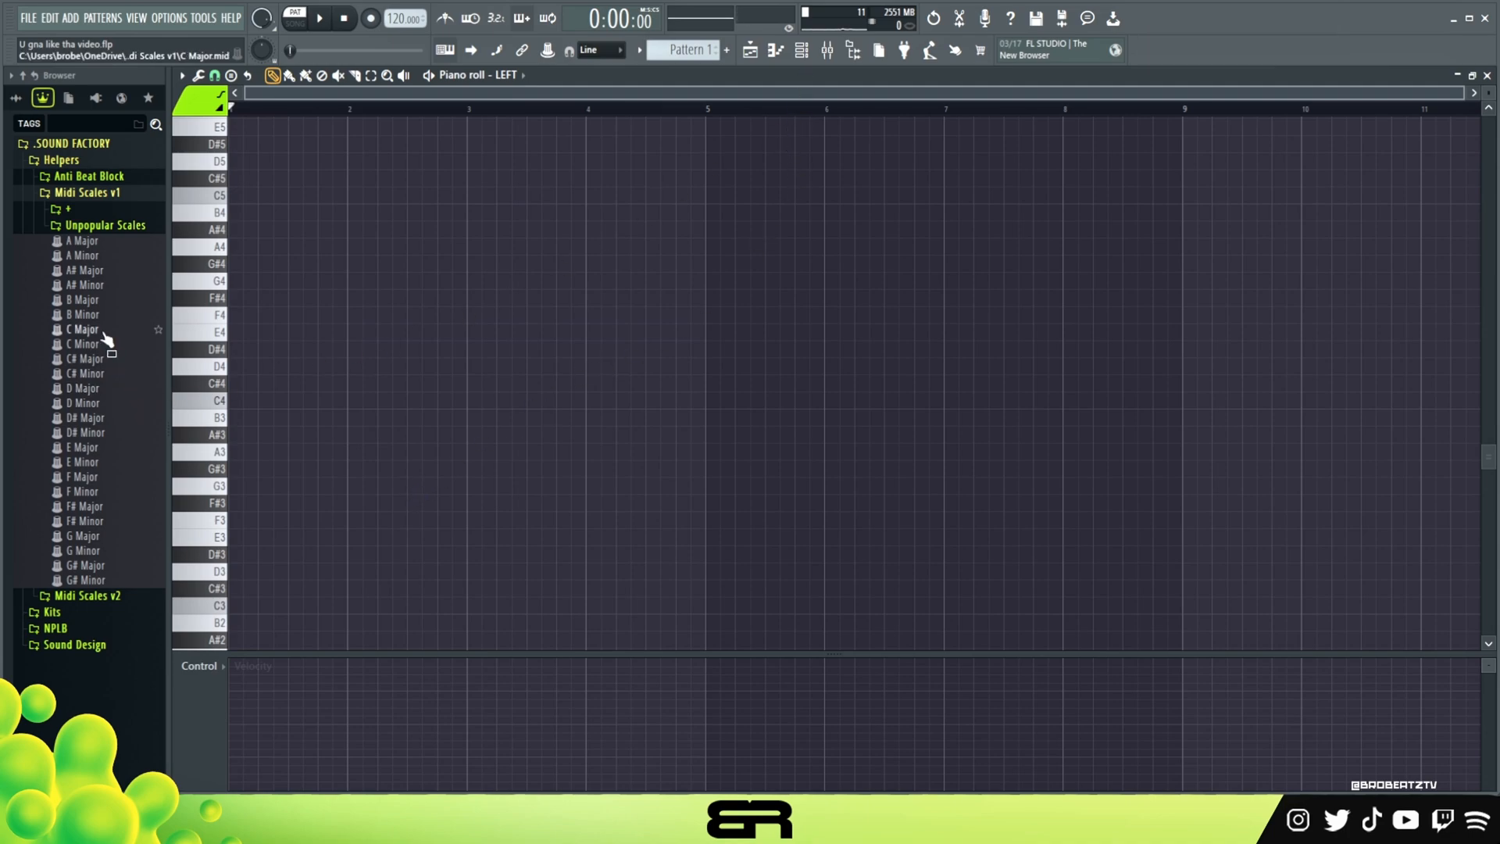
Load the B Major scale from Midi Scales v1 as a new channel, guiding the LEFT piano roll, and hide the channel rack.
drag(104, 332, 699, 126)
click(802, 52)
drag(89, 300, 534, 189)
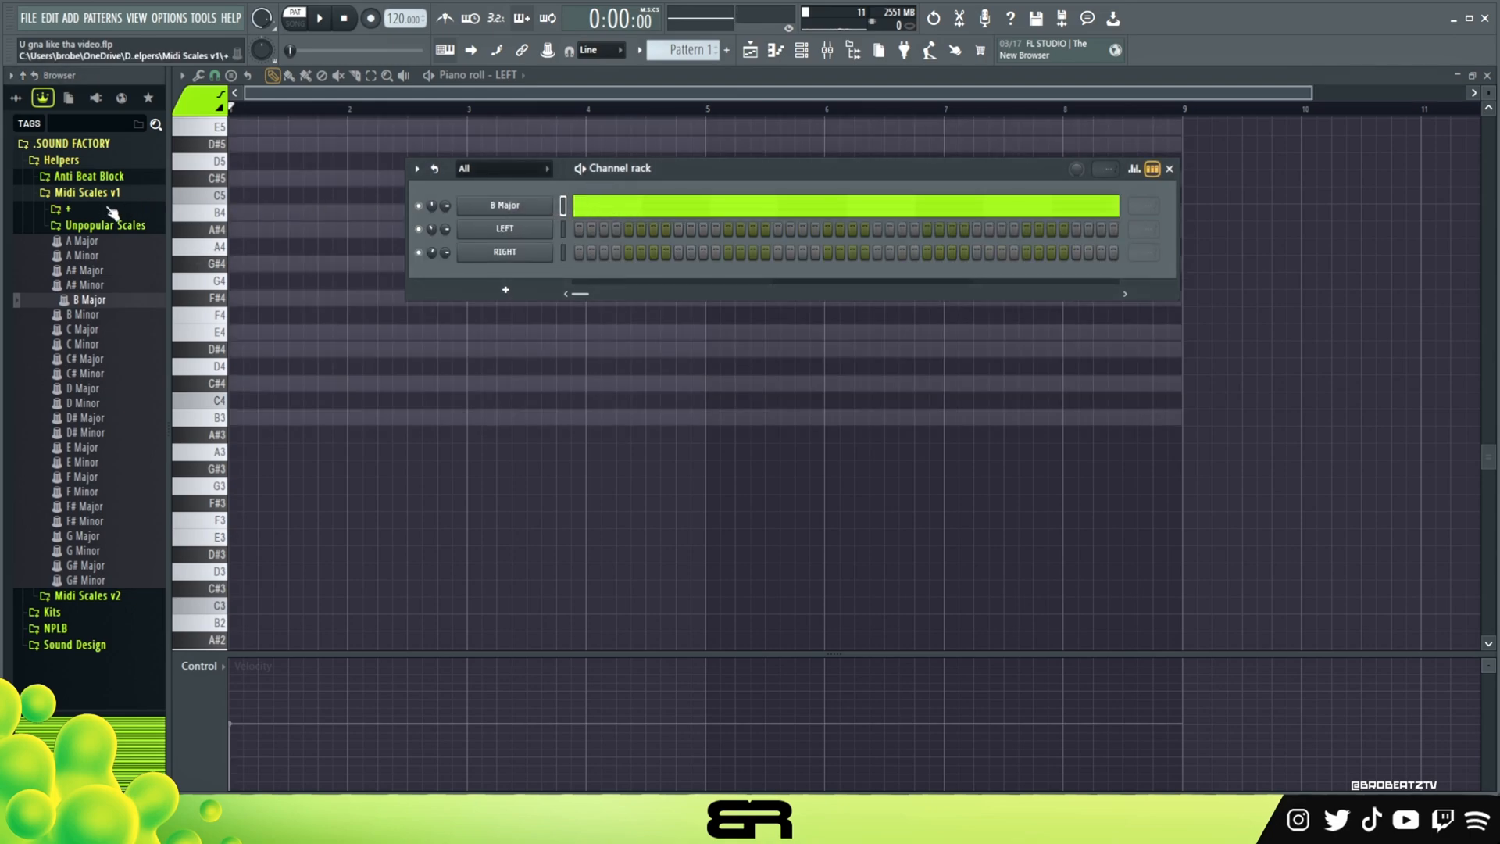
right_click(305, 281)
scroll(293, 244, up, 3)
scroll(304, 247, up, 4)
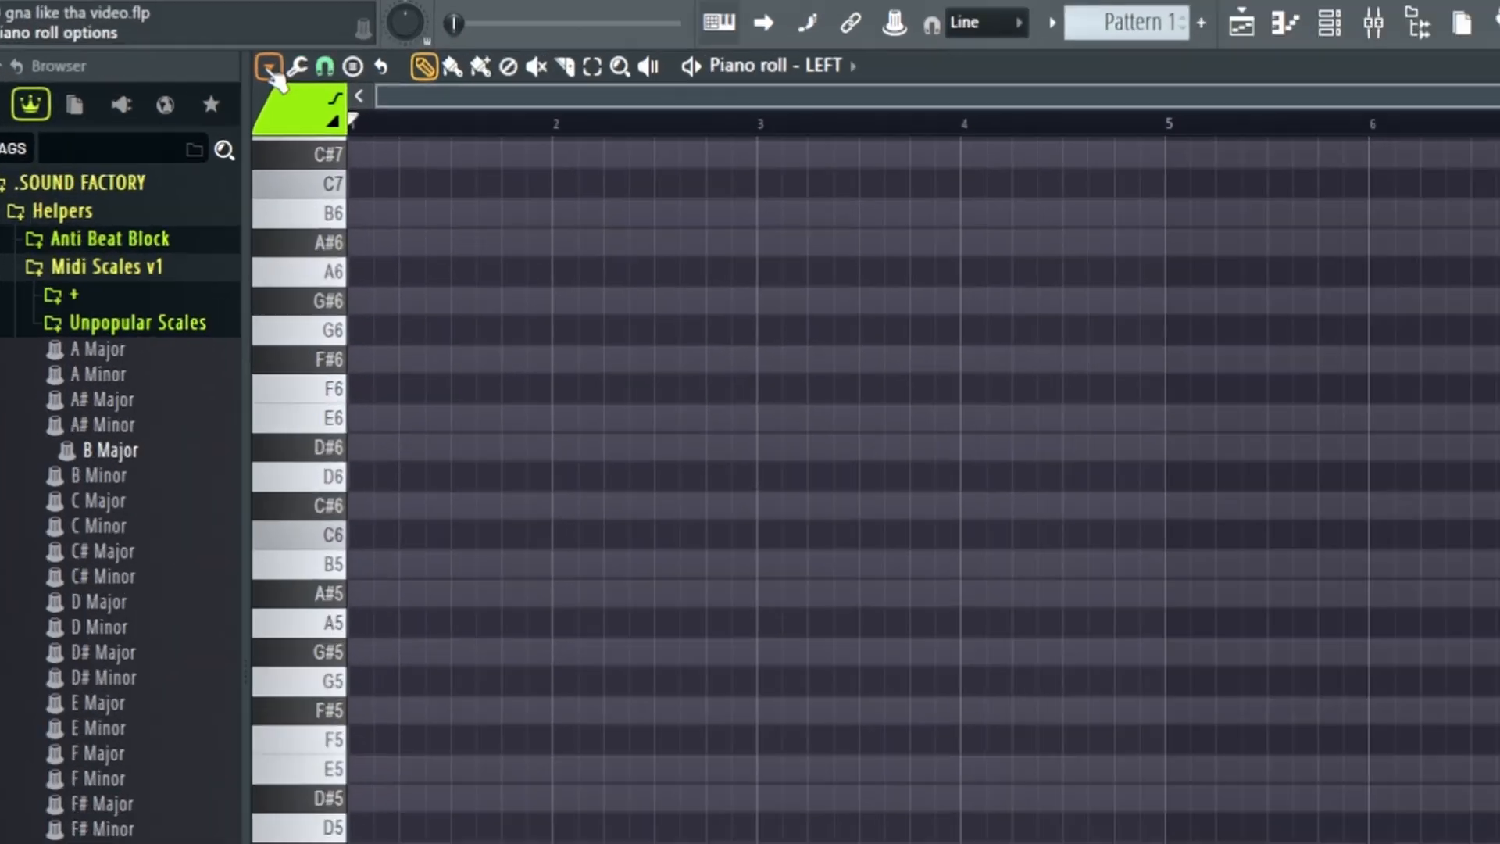
Add a 3/4 time signature change marker at the start of the LEFT piano roll.
click(182, 75)
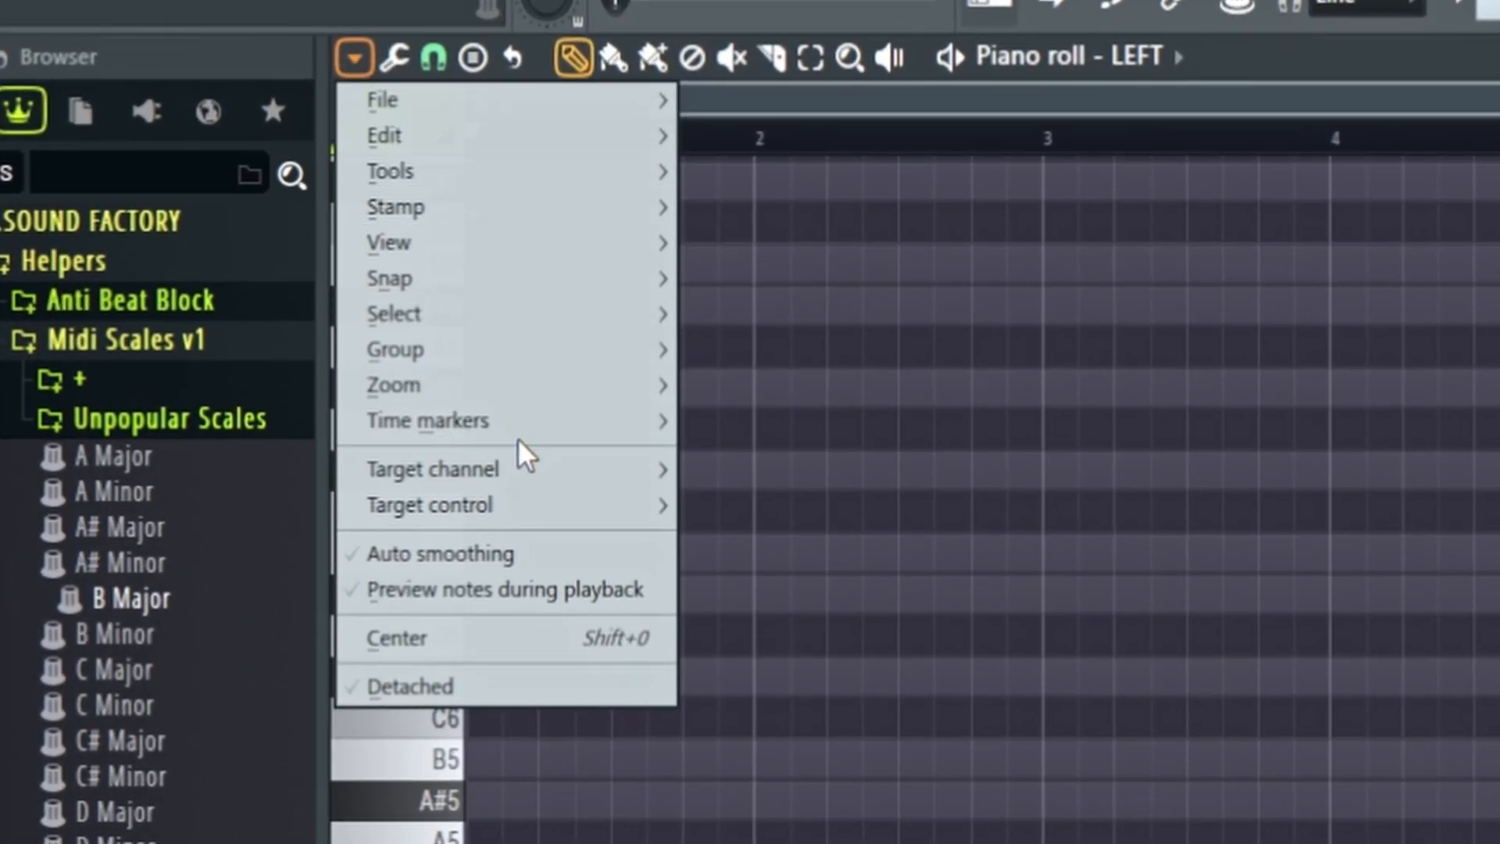
mouse_move(524, 427)
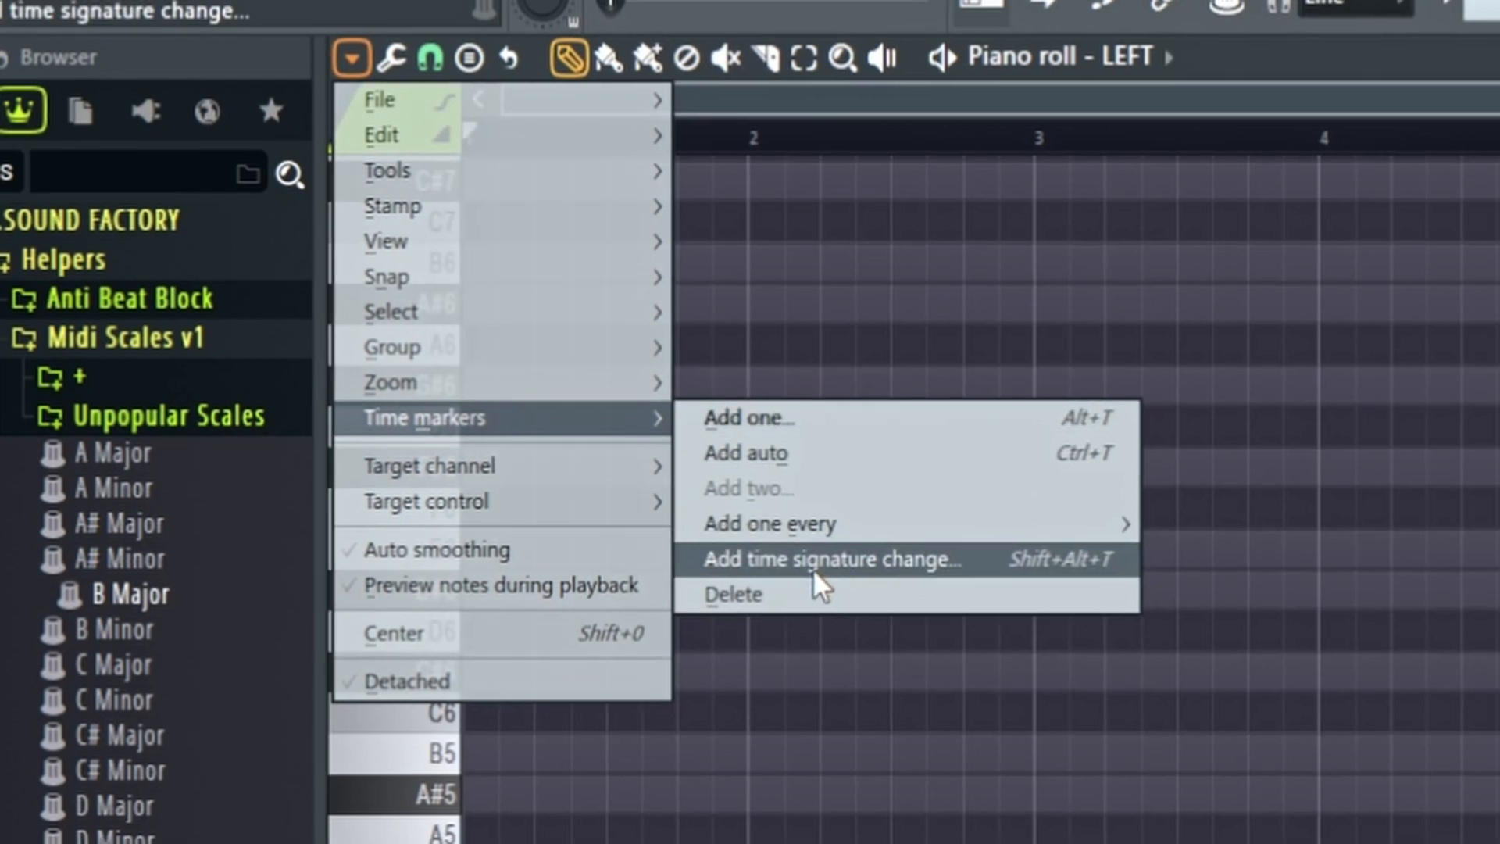
click(813, 569)
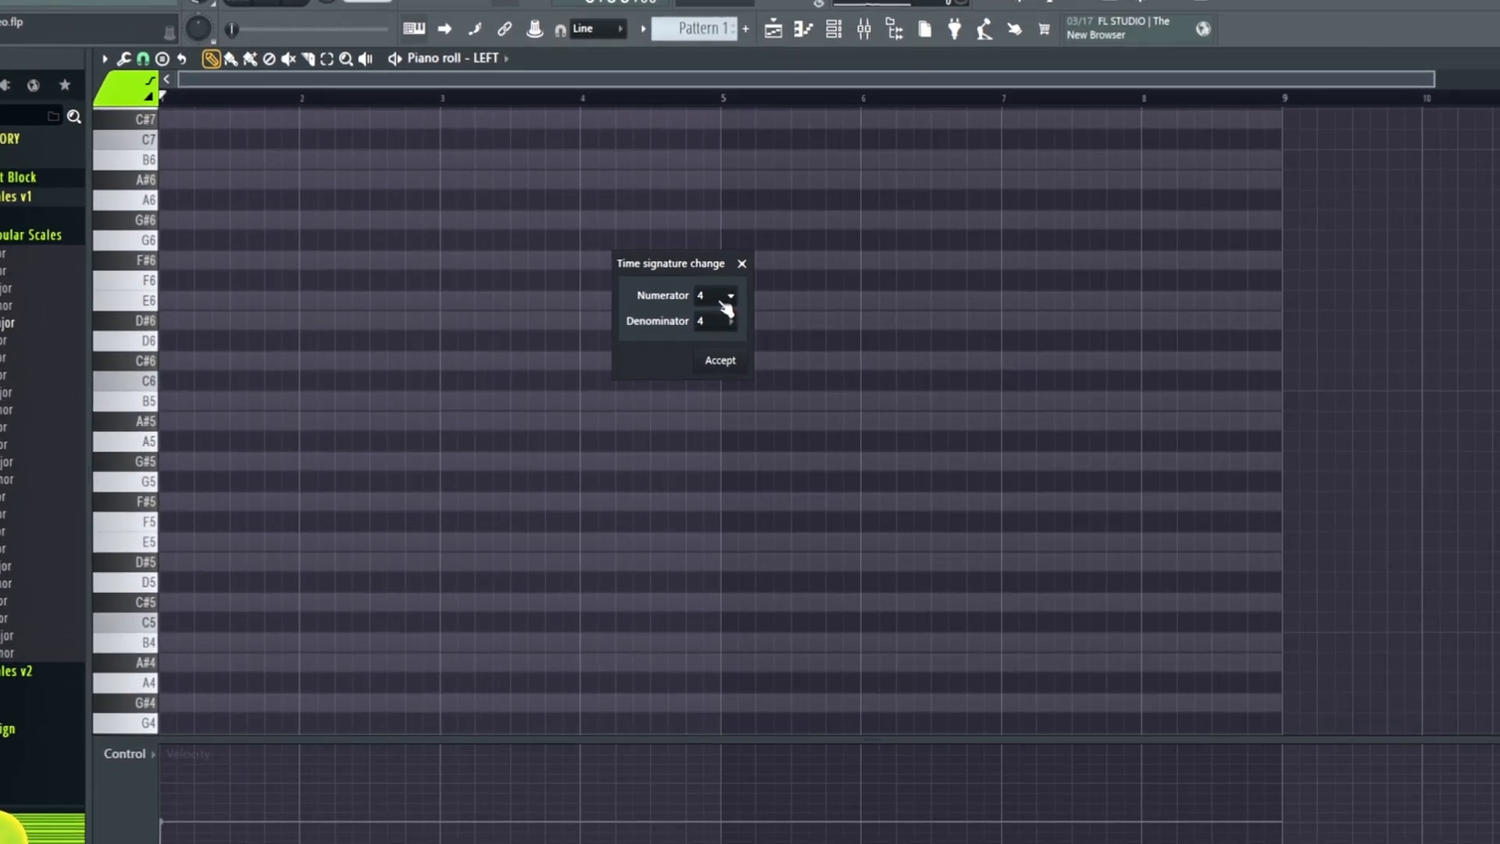
click(724, 299)
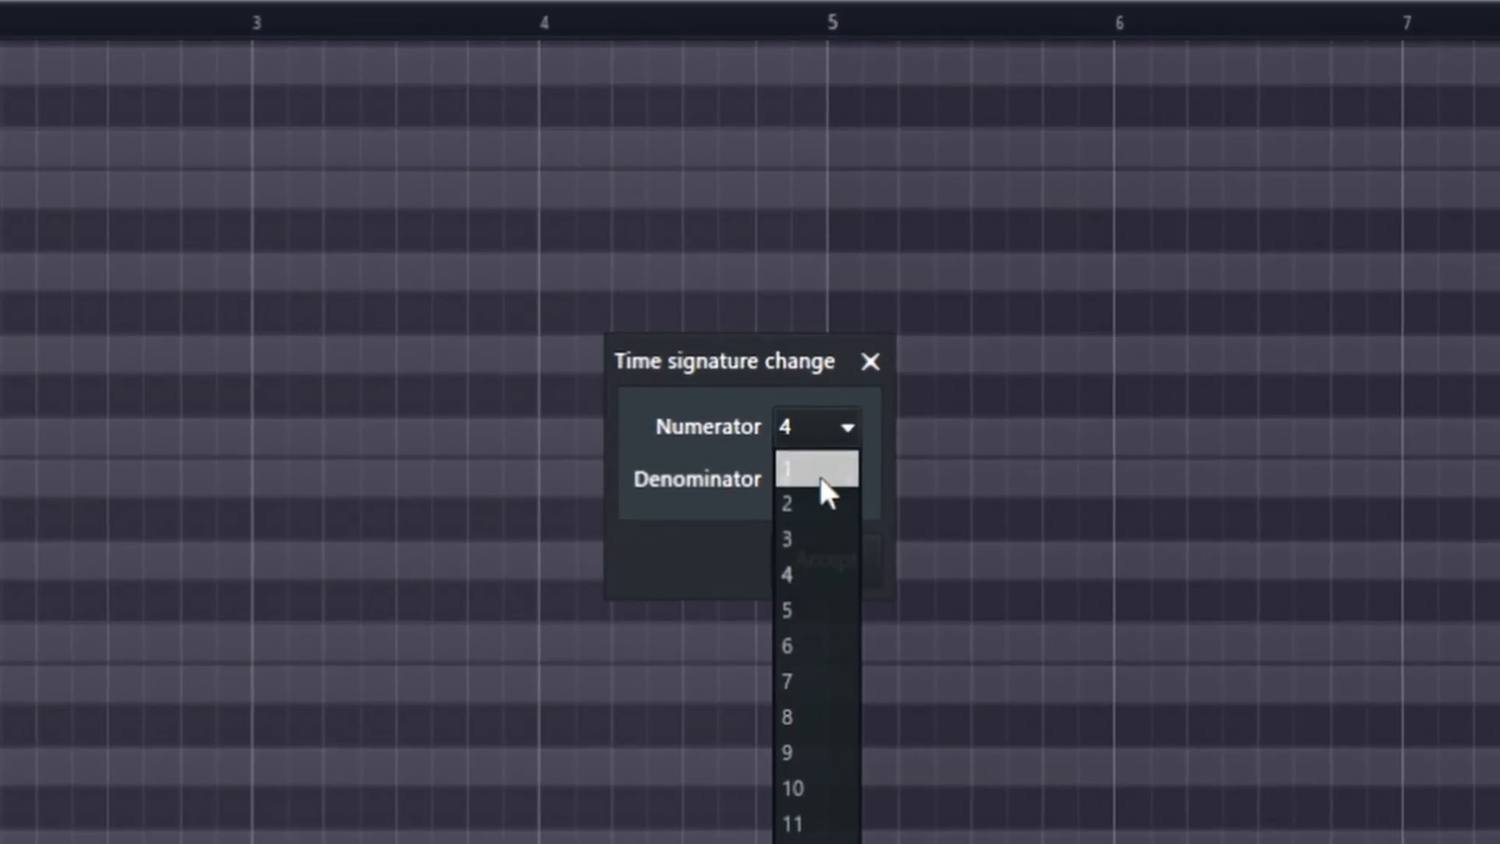
click(815, 537)
click(817, 547)
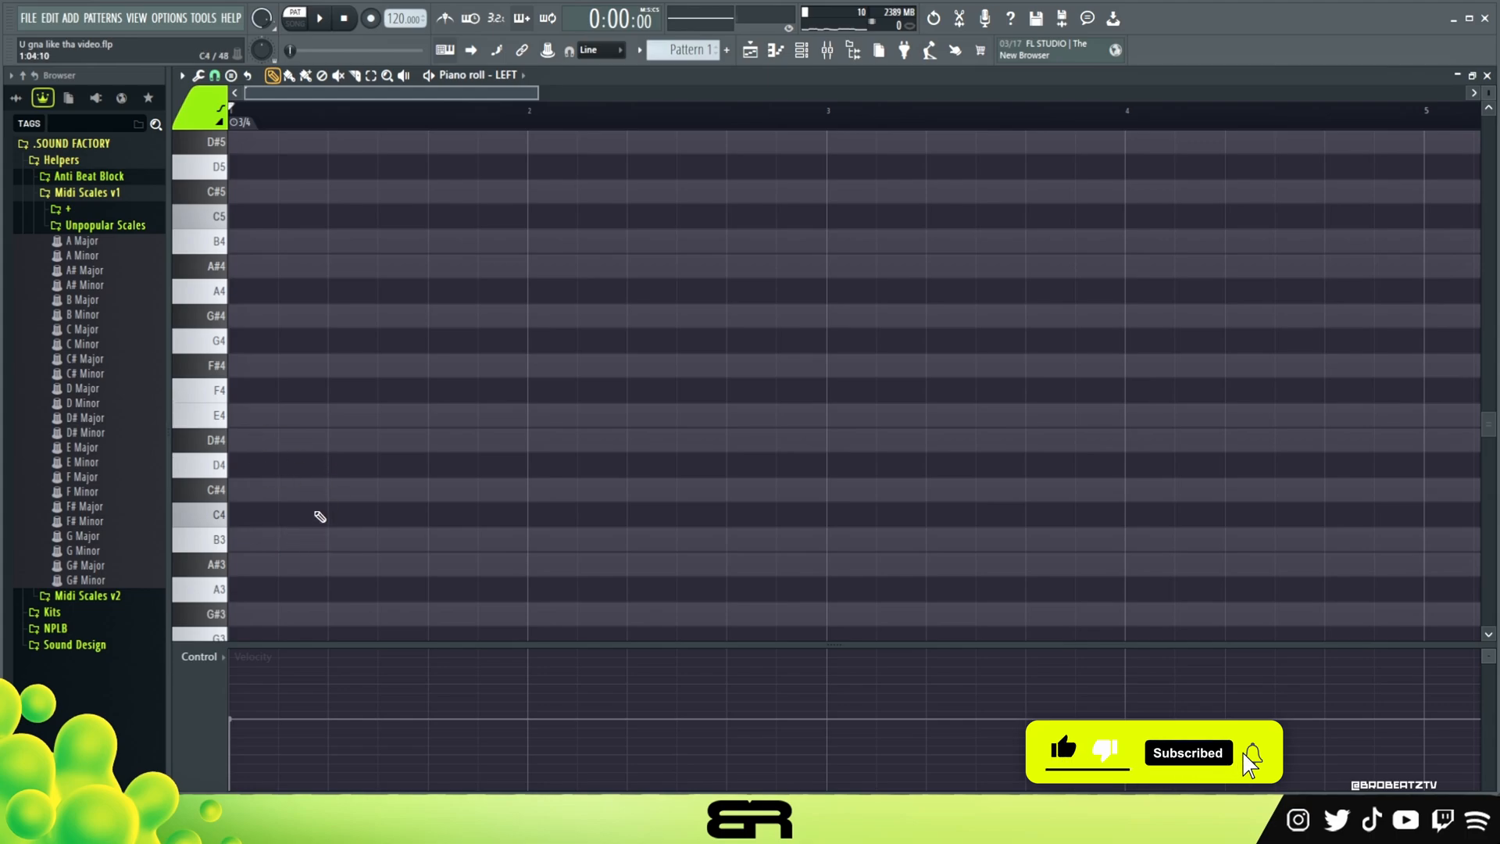
Draw a half-beat chord of B3, D#4, F#4 and A#4 at the start of bar 1.
click(262, 548)
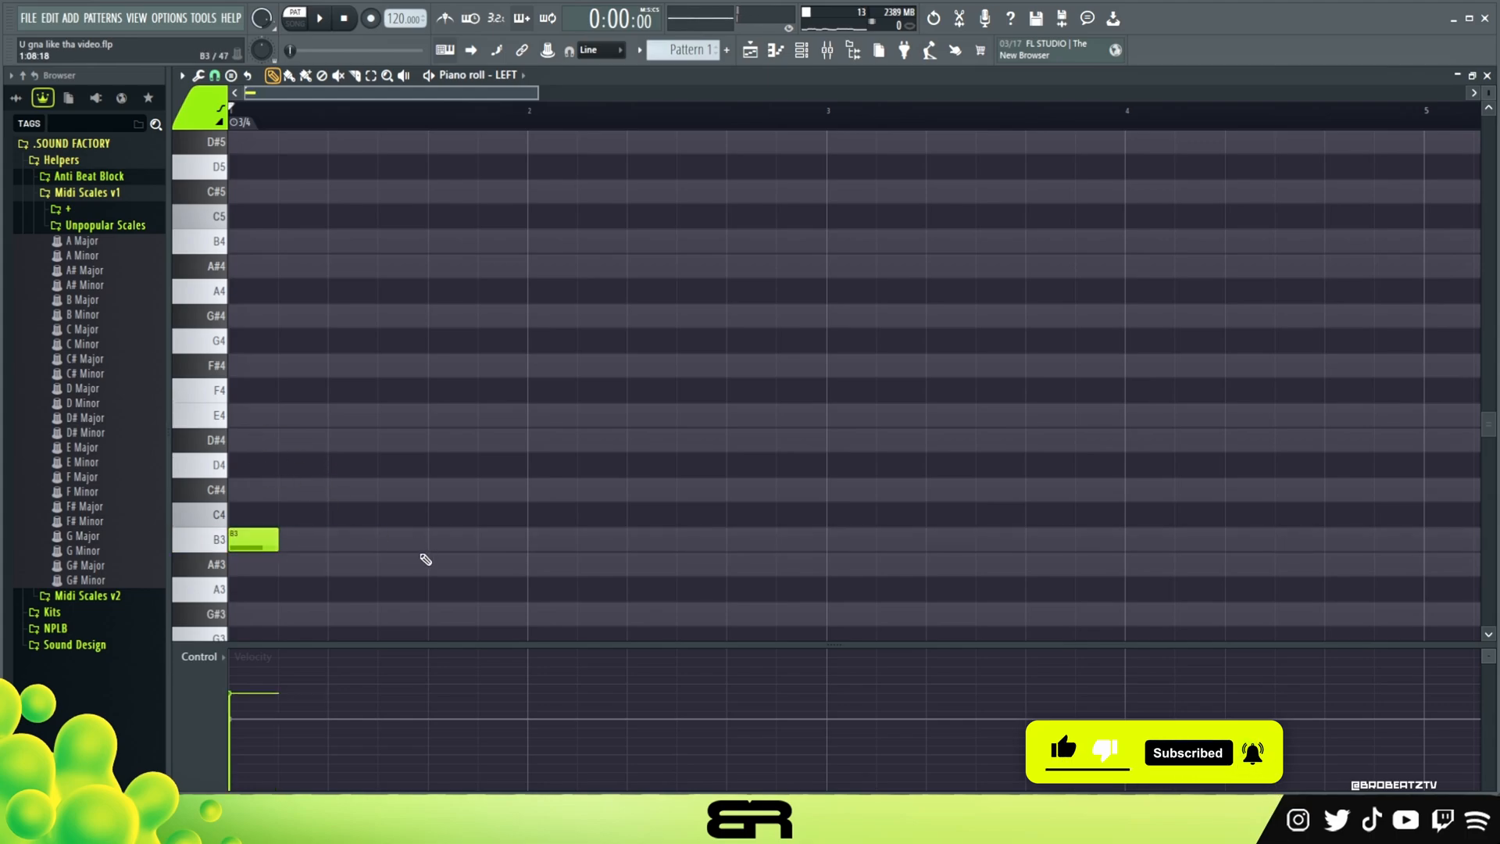
drag(302, 504, 250, 268)
alt+right_click(257, 289)
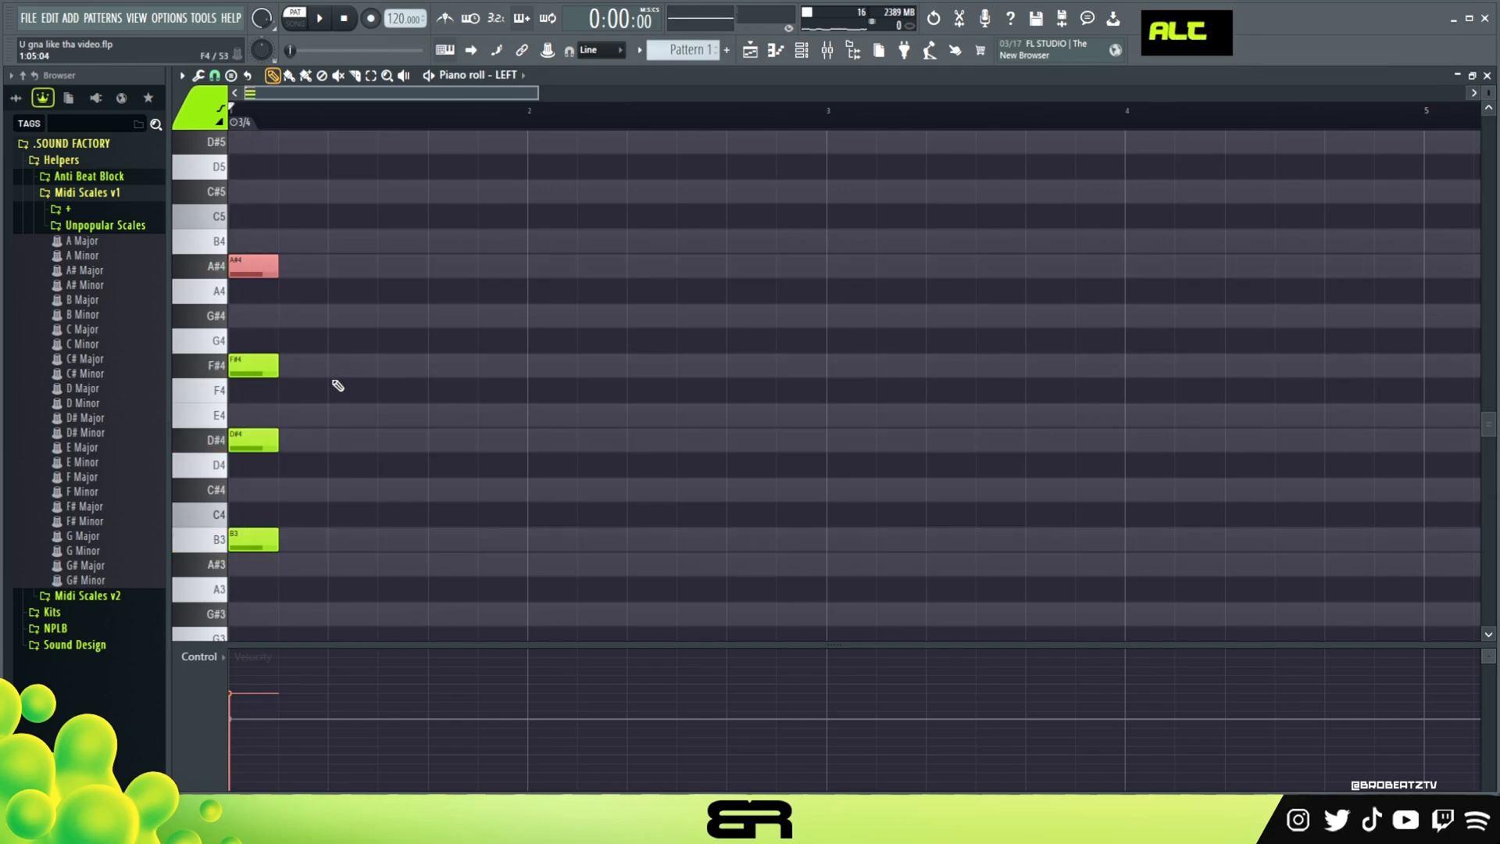
key(ctrl)
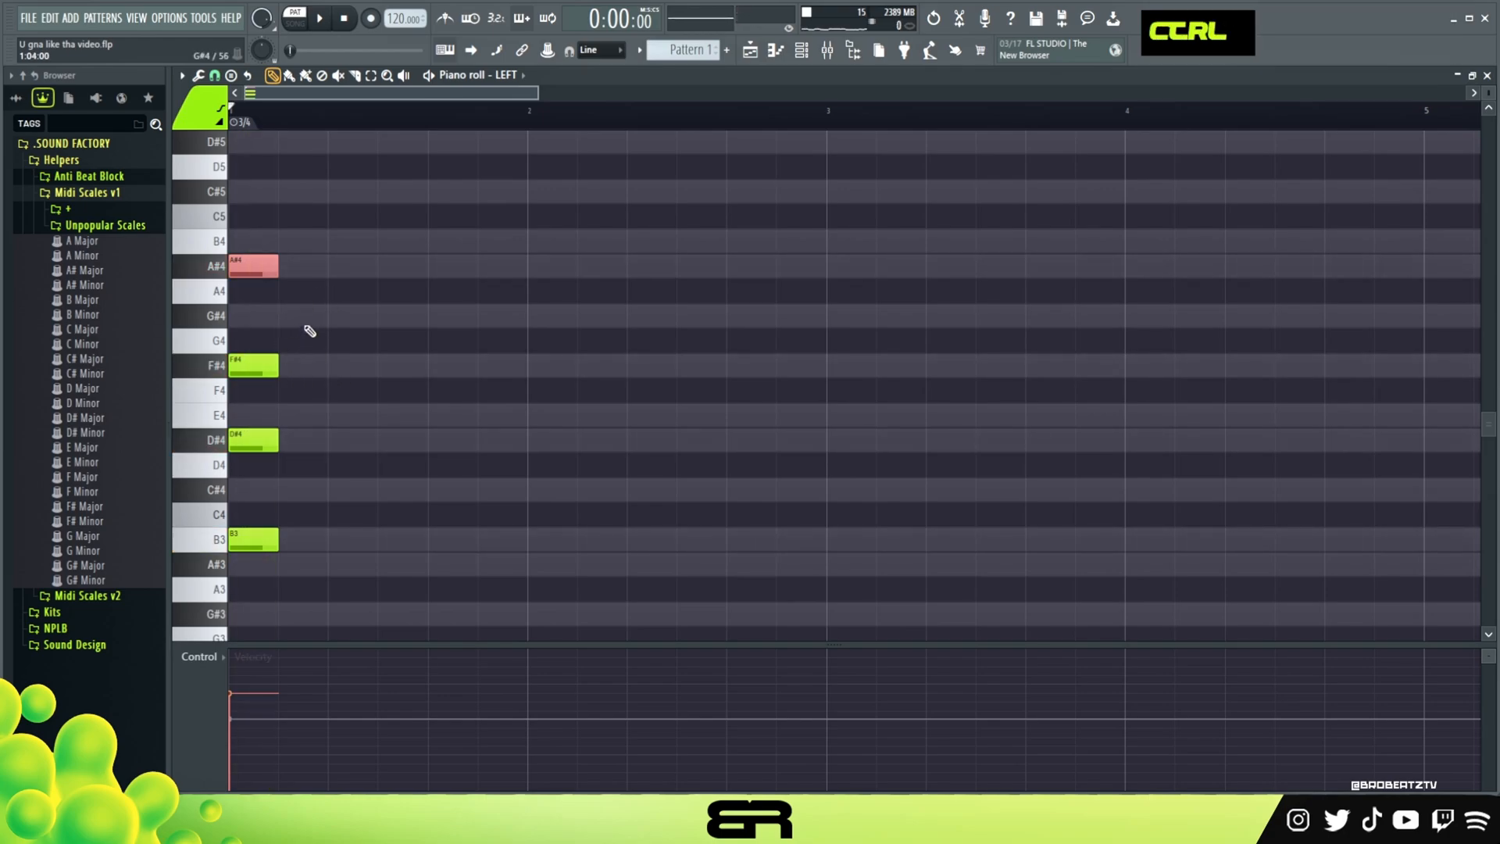
Remove the F#4, extend B3 to just over one beat, and place short D#4 and A#4 notes on the second beat.
right_click(359, 412)
right_click(271, 366)
drag(291, 263, 359, 447)
drag(303, 502, 329, 542)
key(alt)
drag(371, 497, 345, 265)
click(363, 458)
right_click(362, 460)
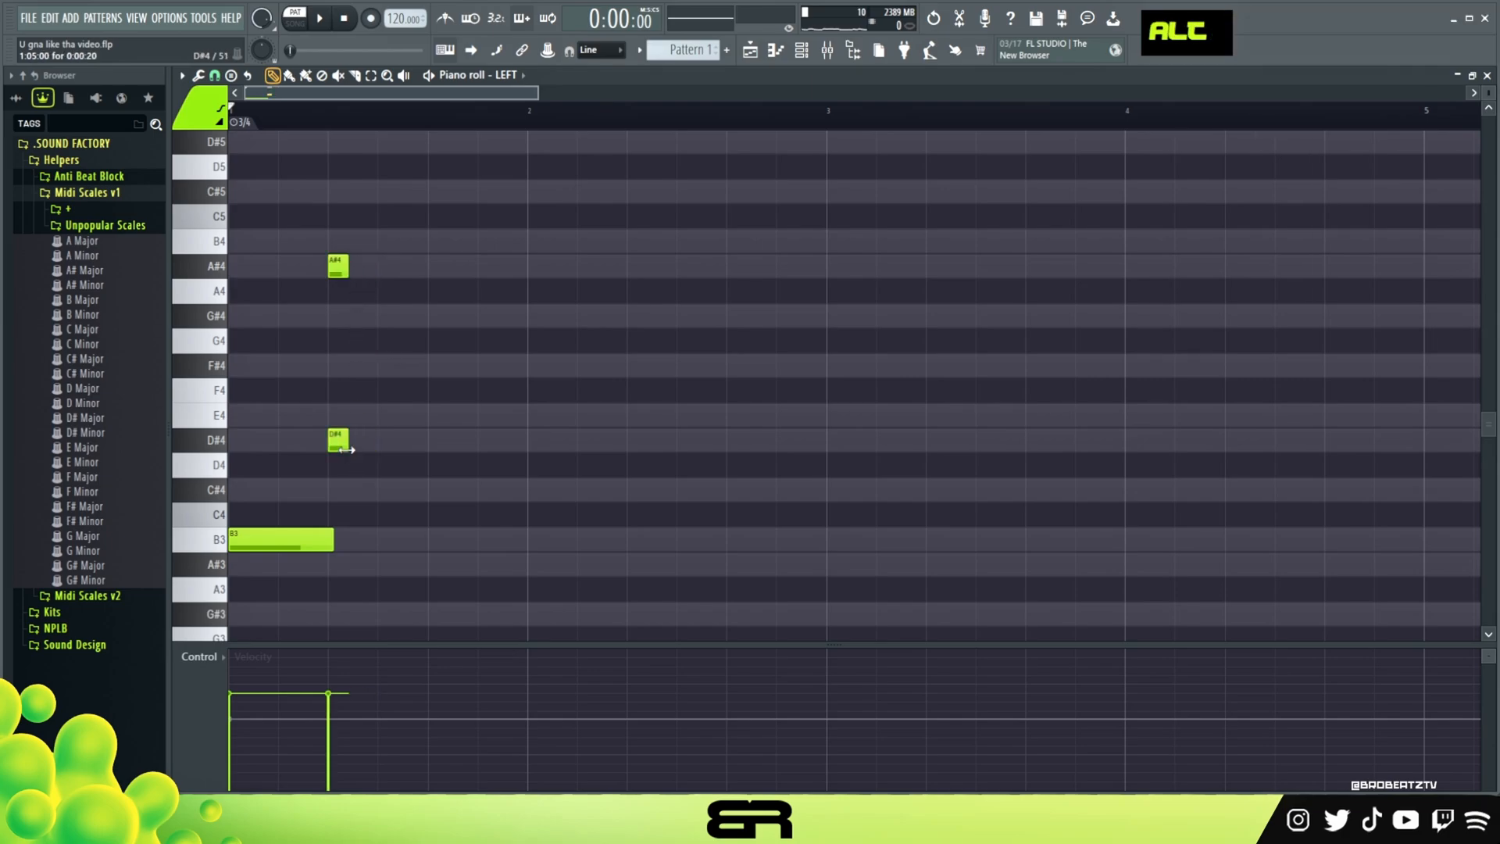
Lengthen the D#4 note slightly, raise the velocity of the A#4 note, and play the pattern back.
drag(346, 450, 356, 440)
drag(375, 205, 315, 407)
scroll(332, 422, up, 3)
key(space)
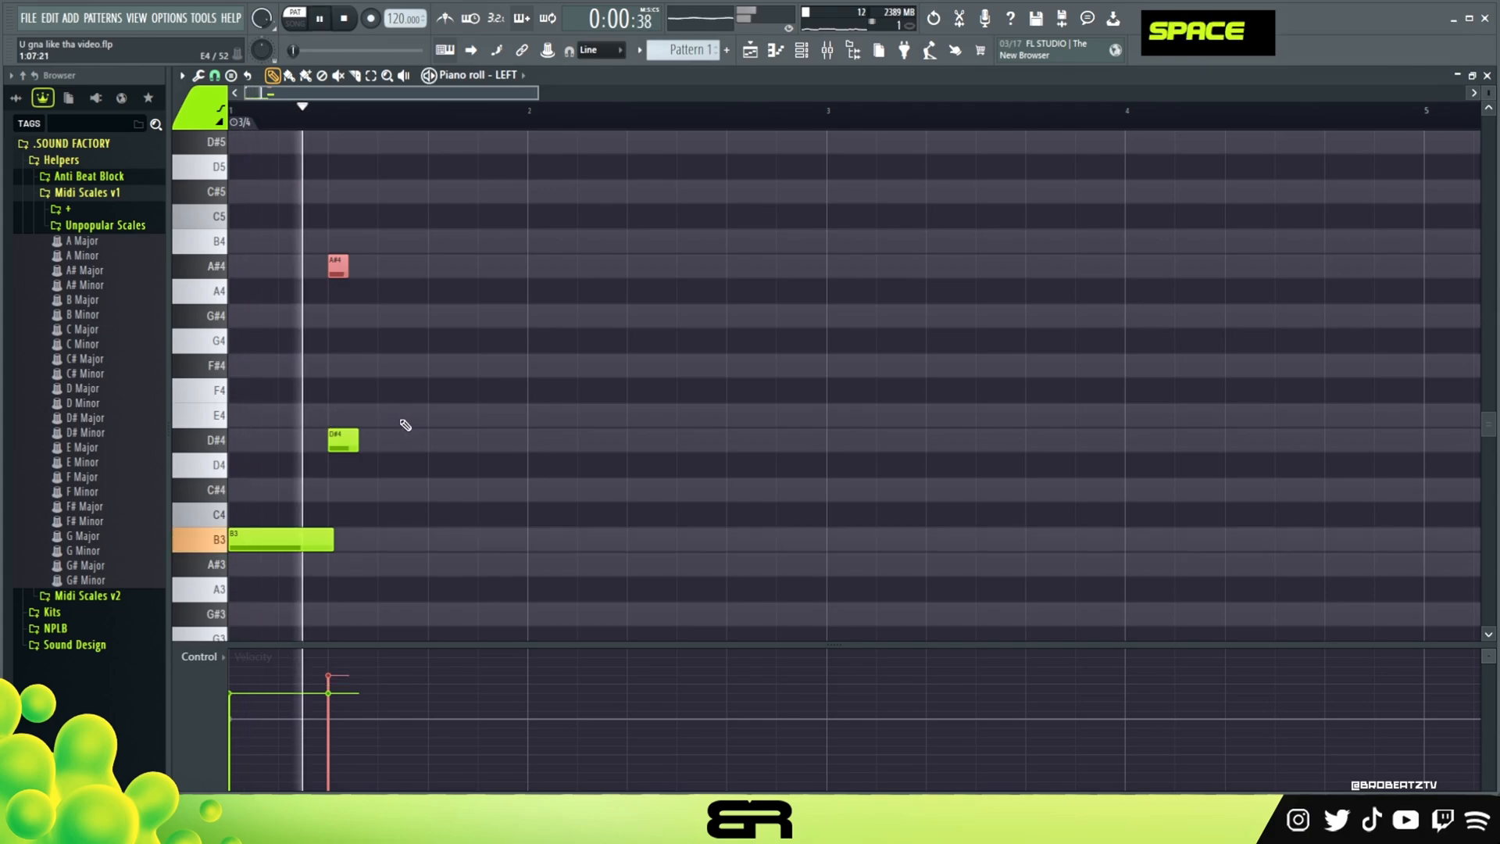
key(space)
key(space)
key(space)
Raise the velocity of all notes slightly and play the pattern back.
key(ctrl+a)
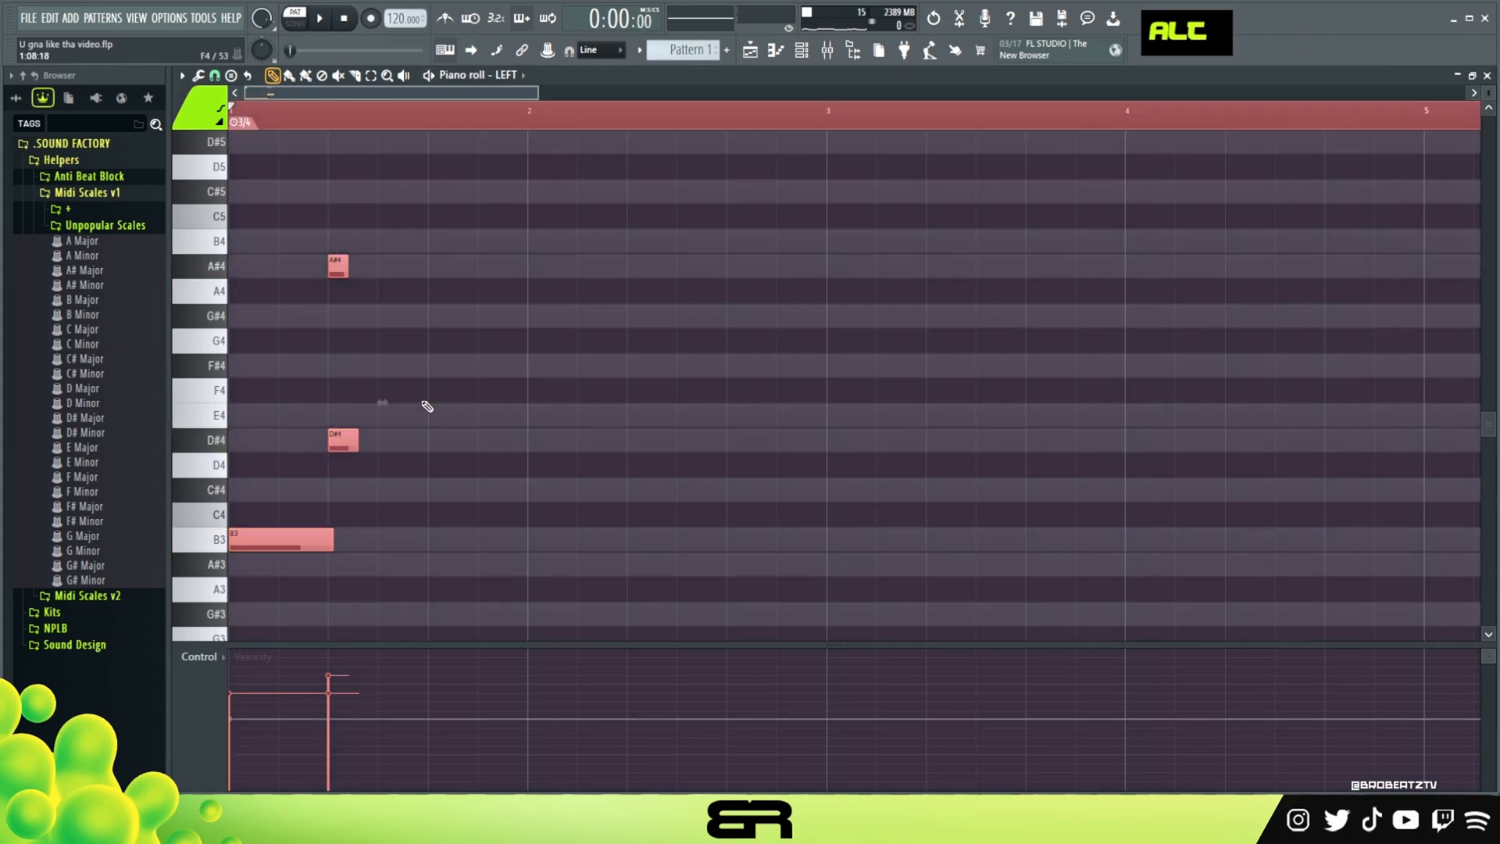
scroll(429, 405, up, 2)
key(space)
key(space)
right_click(520, 428)
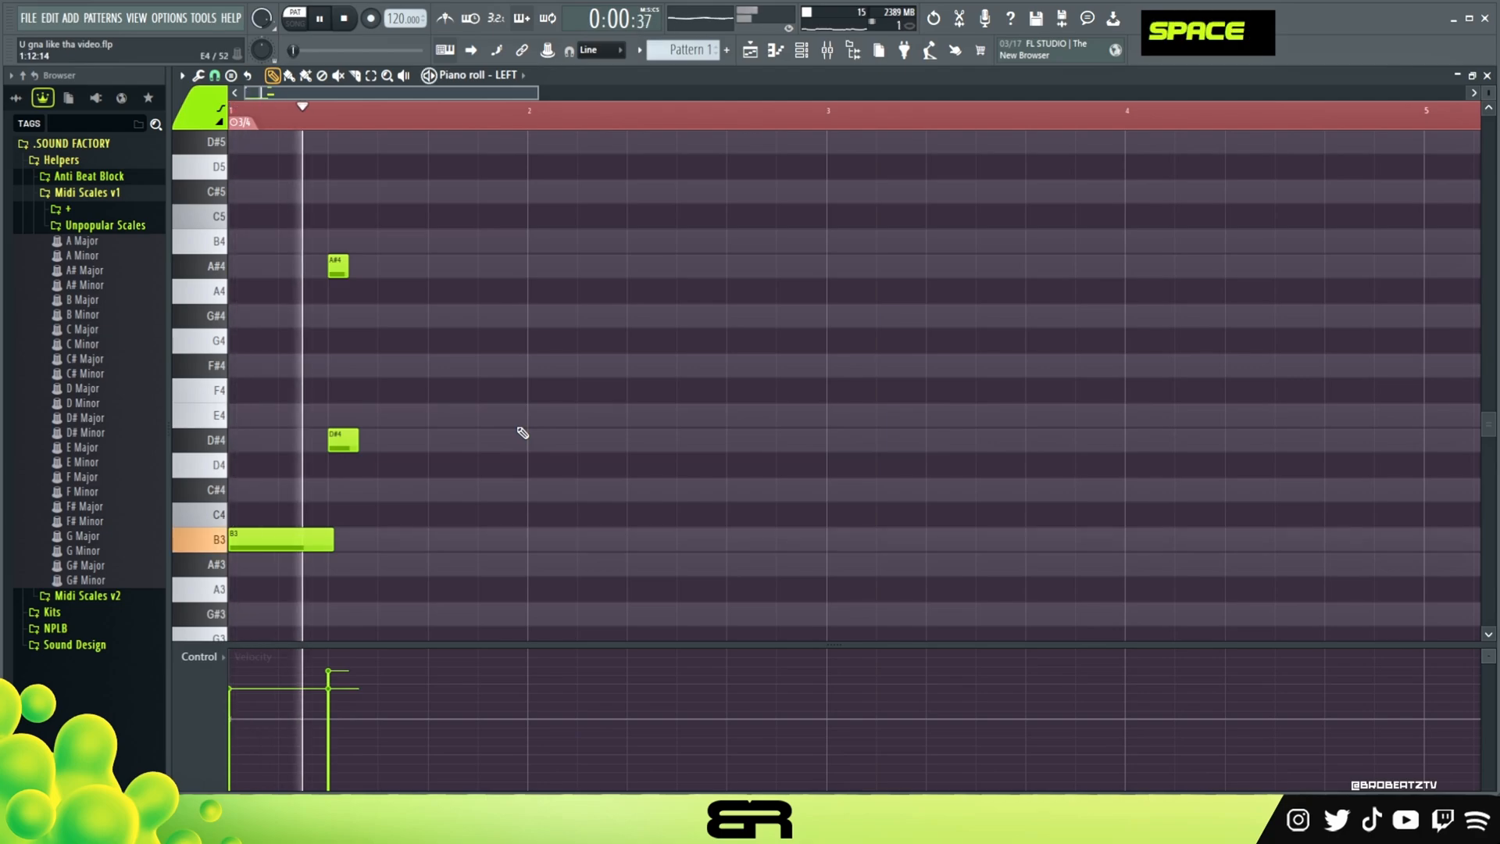
key(space)
Nudge the A#4 note slightly later than the D#4 note and play the result.
drag(350, 232, 341, 293)
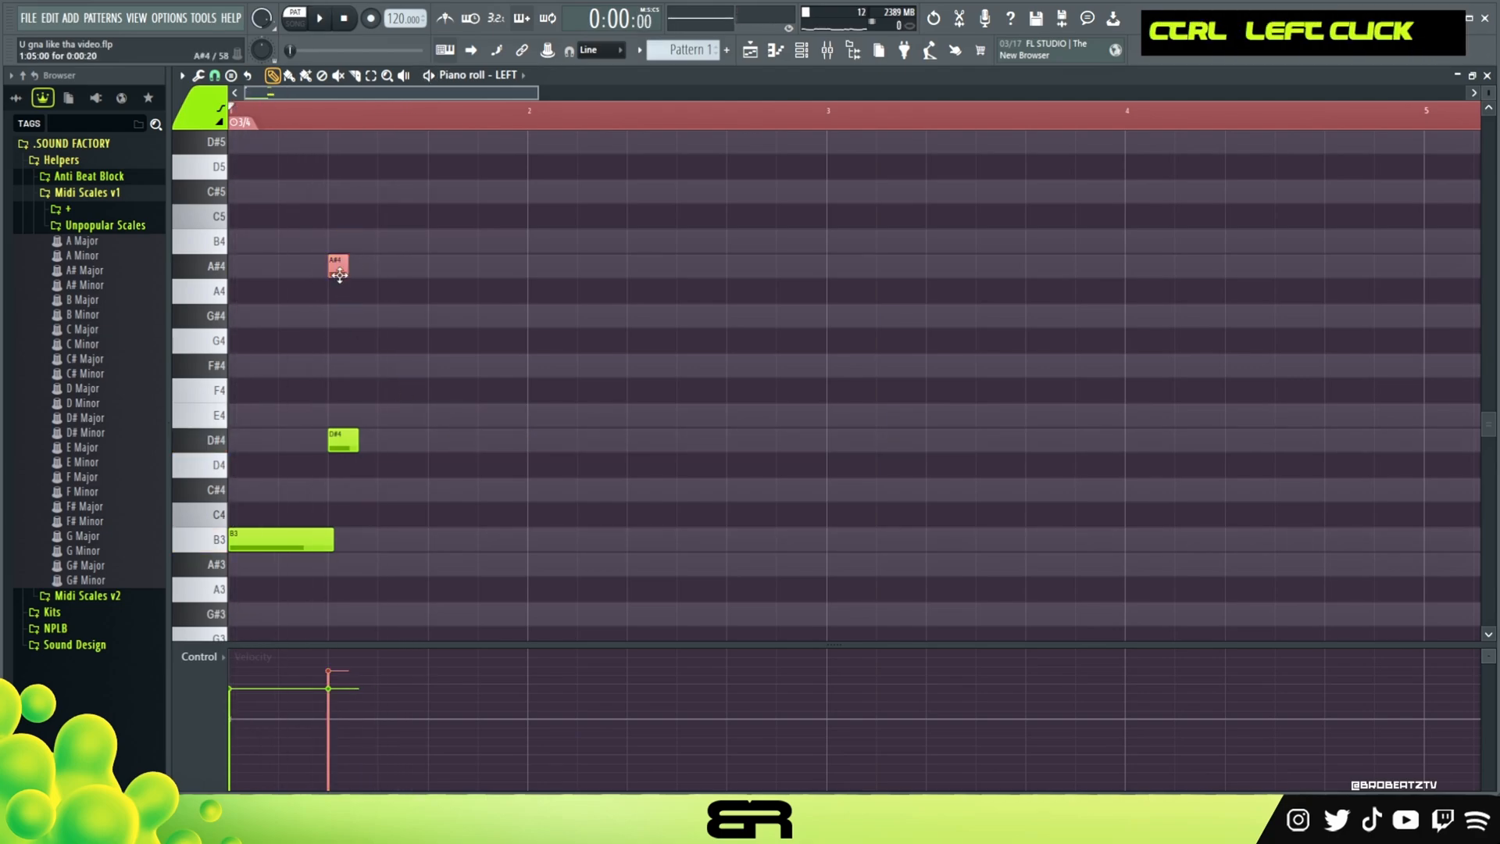
shift+scroll(308, 278, down, 1)
right_click(395, 285)
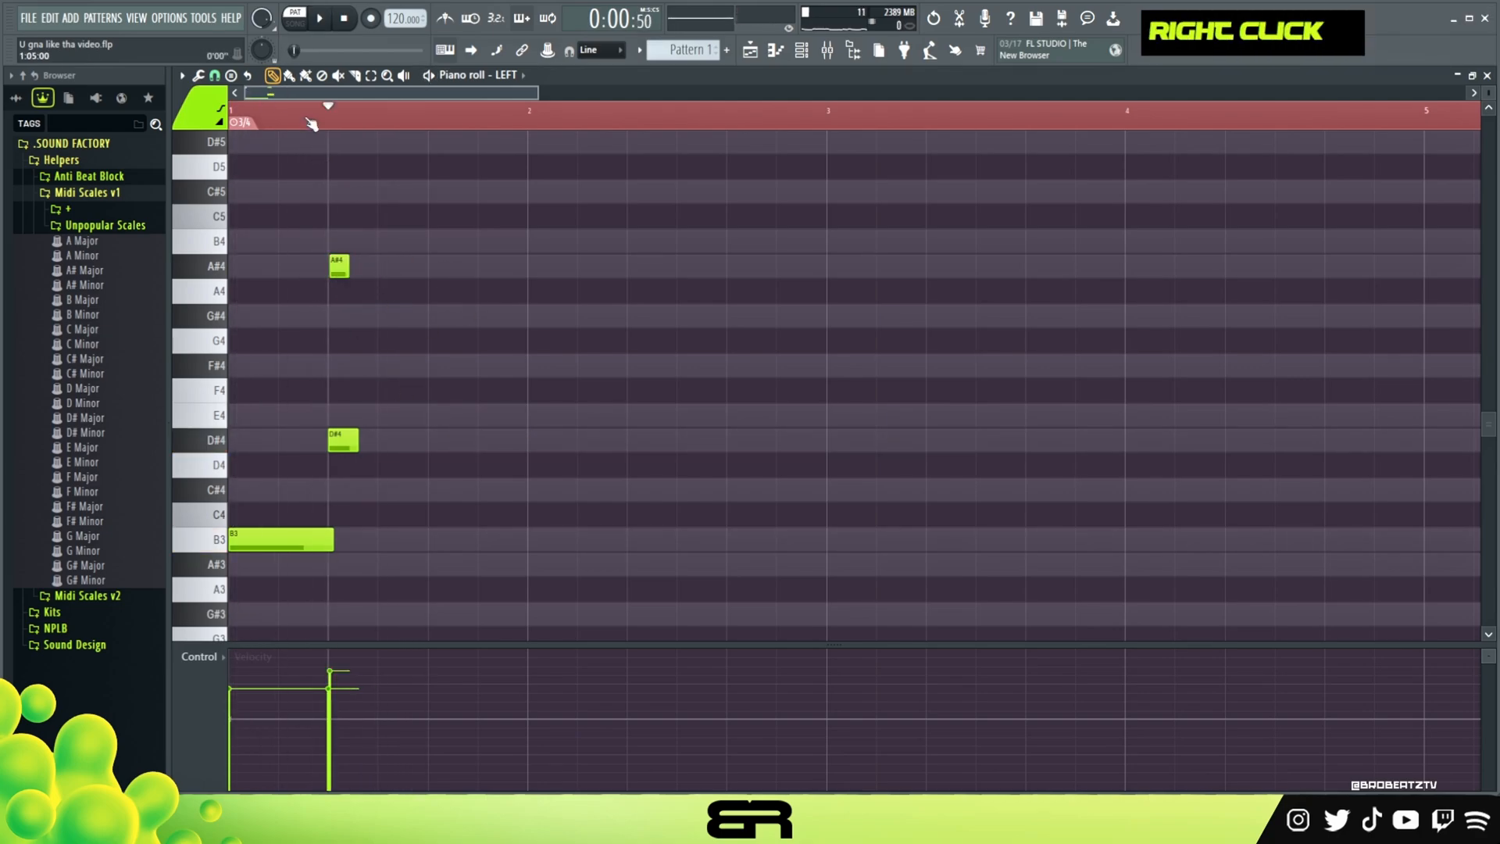
key(space)
key(space)
Copy the A#4 note to the third beat of bar 1 as a C#5 lasting about half a beat.
ctrl+click(341, 270)
drag(344, 262, 482, 196)
Try copying the B3 to the third beat of bar 1 and the D#4 to the start of bar 2.
drag(369, 406, 488, 541)
right_click(529, 472)
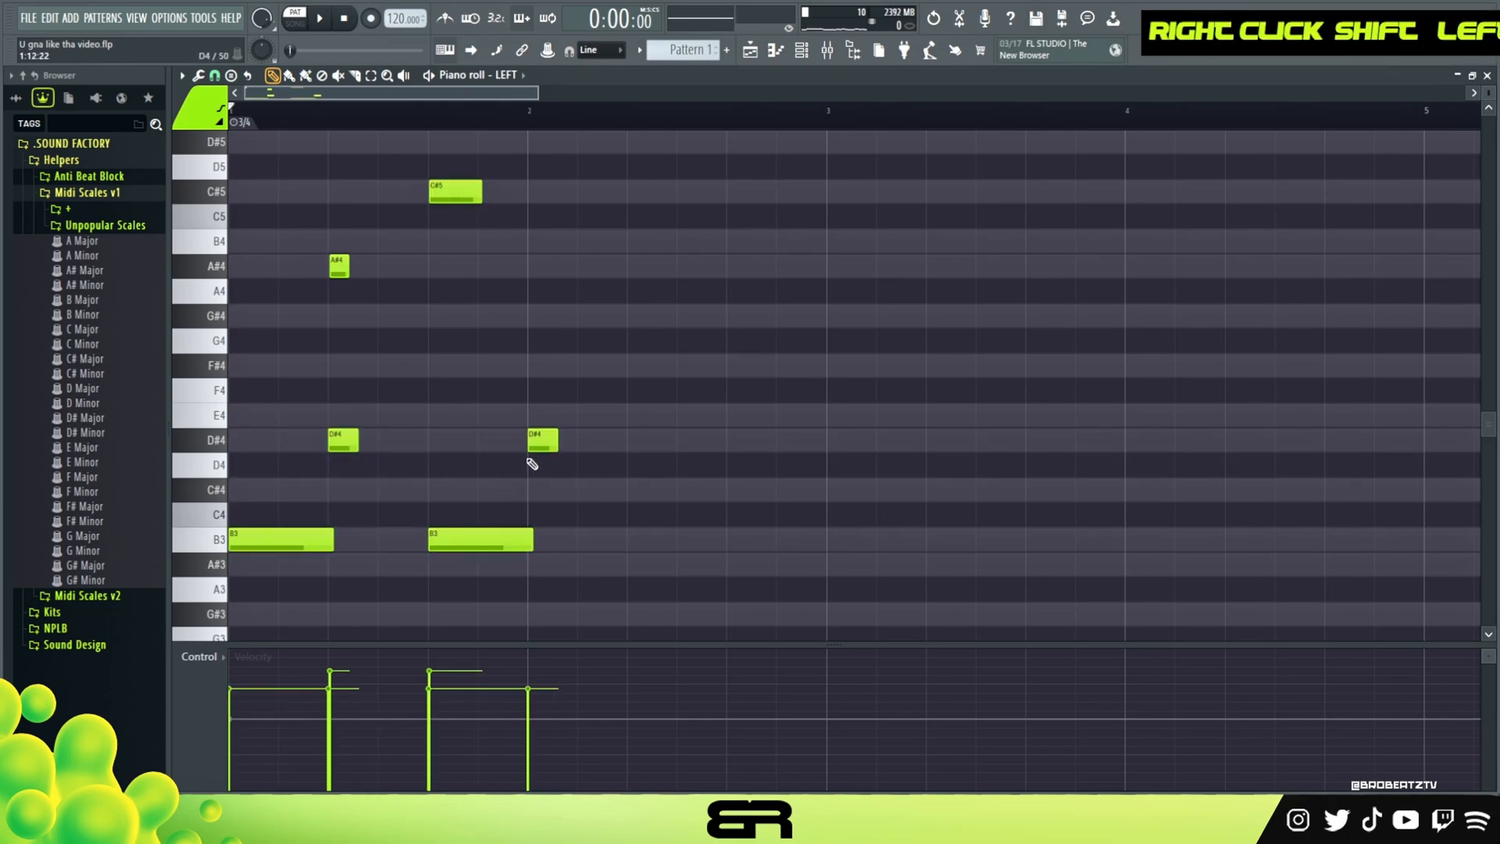
right_click(535, 449)
right_click(507, 541)
Add a very short B4 note after the C#5, raise its velocity and lower the velocity of the C#5.
drag(463, 158, 492, 250)
scroll(486, 239, up, 1)
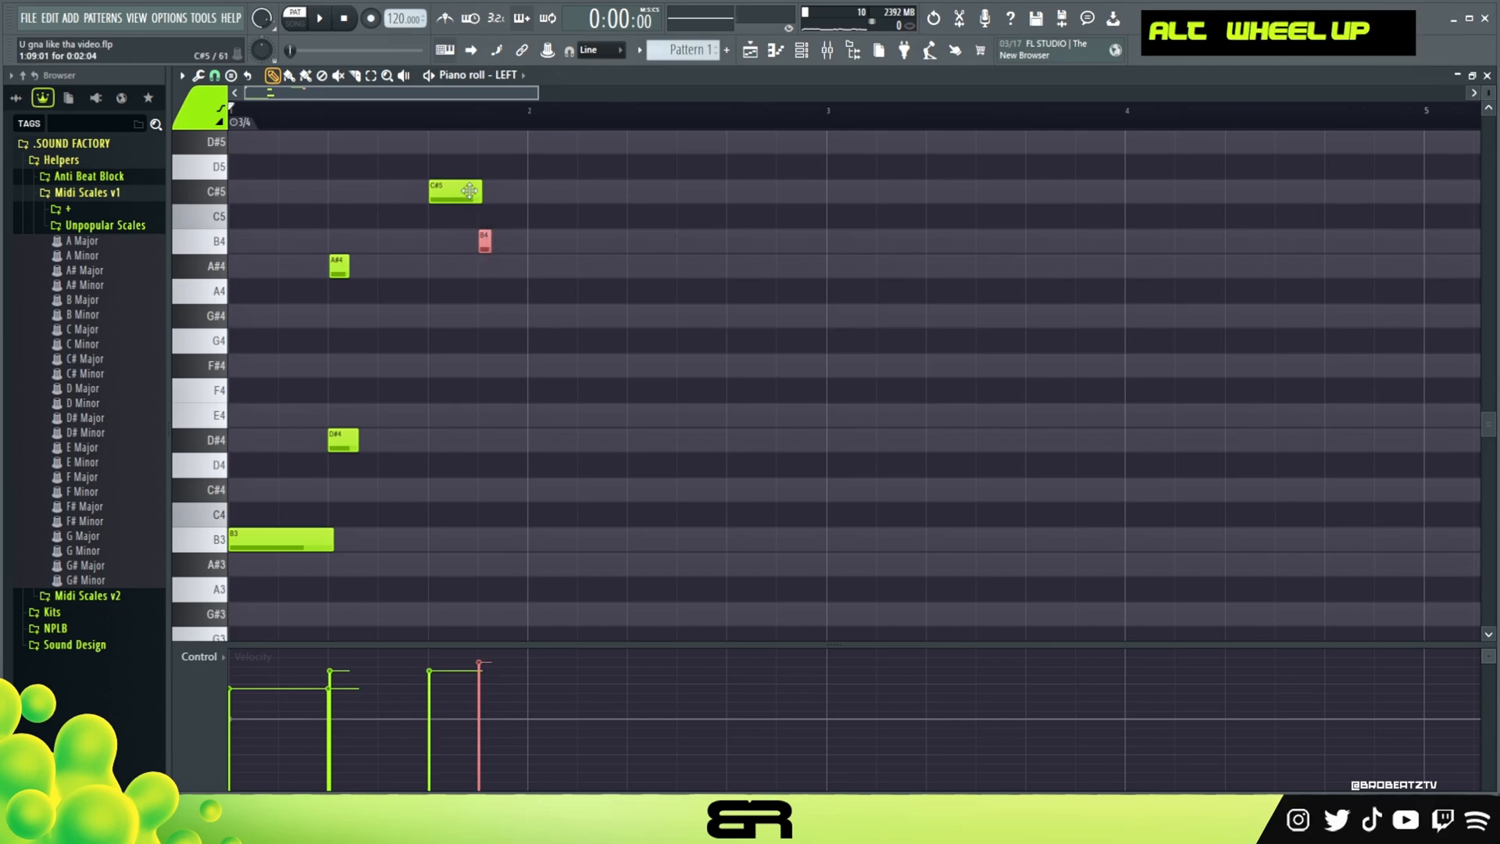
scroll(471, 224, down, 2)
scroll(483, 229, up, 1)
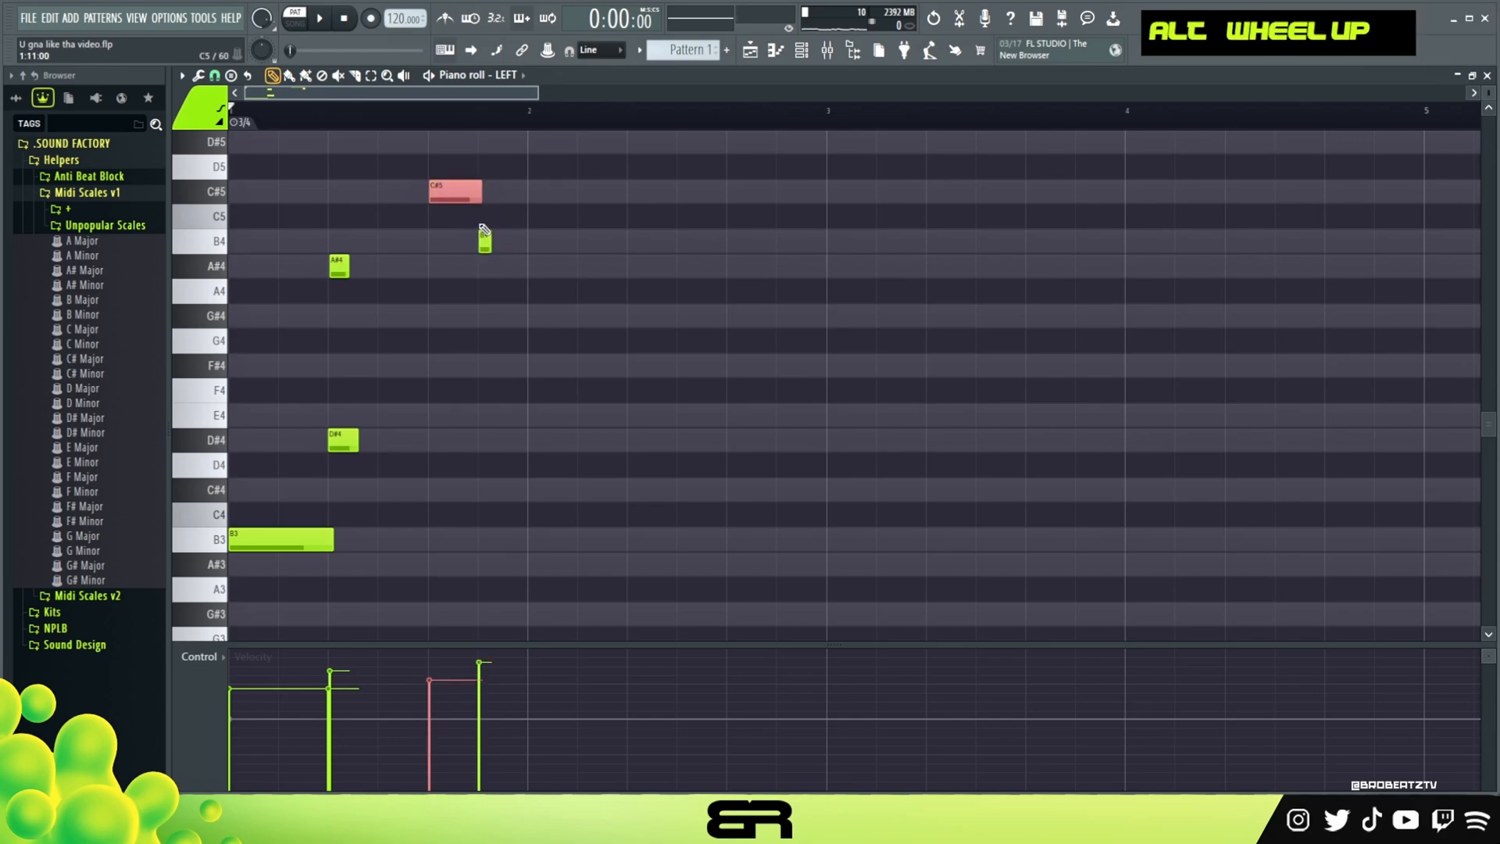
right_click(532, 248)
Copy the short A#4 note to the start of bar 2 and play the melody back.
drag(329, 255, 381, 458)
click(343, 270)
drag(344, 270, 519, 268)
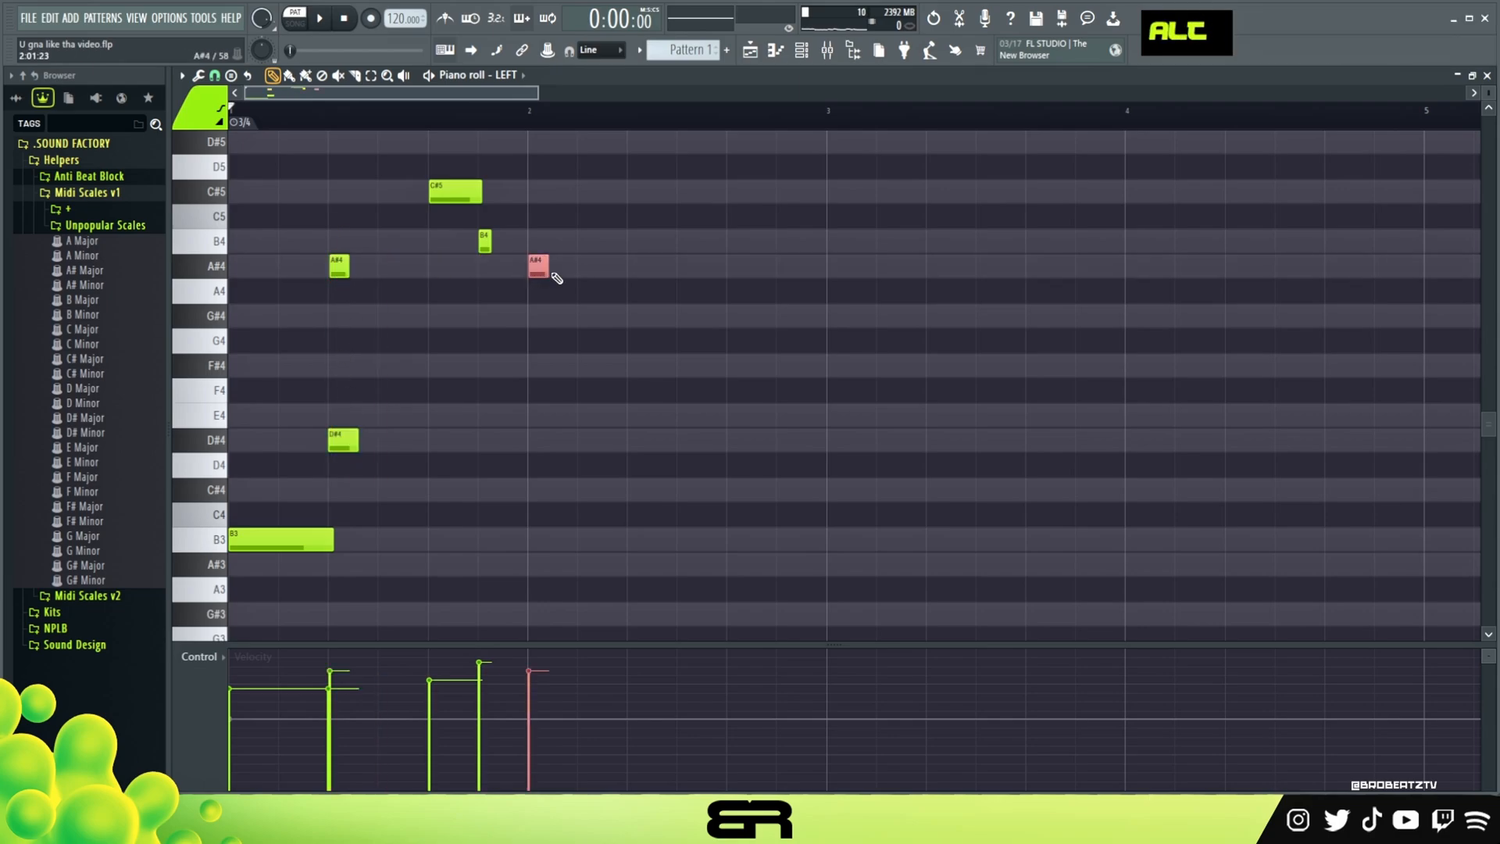
key(space)
right_click(579, 418)
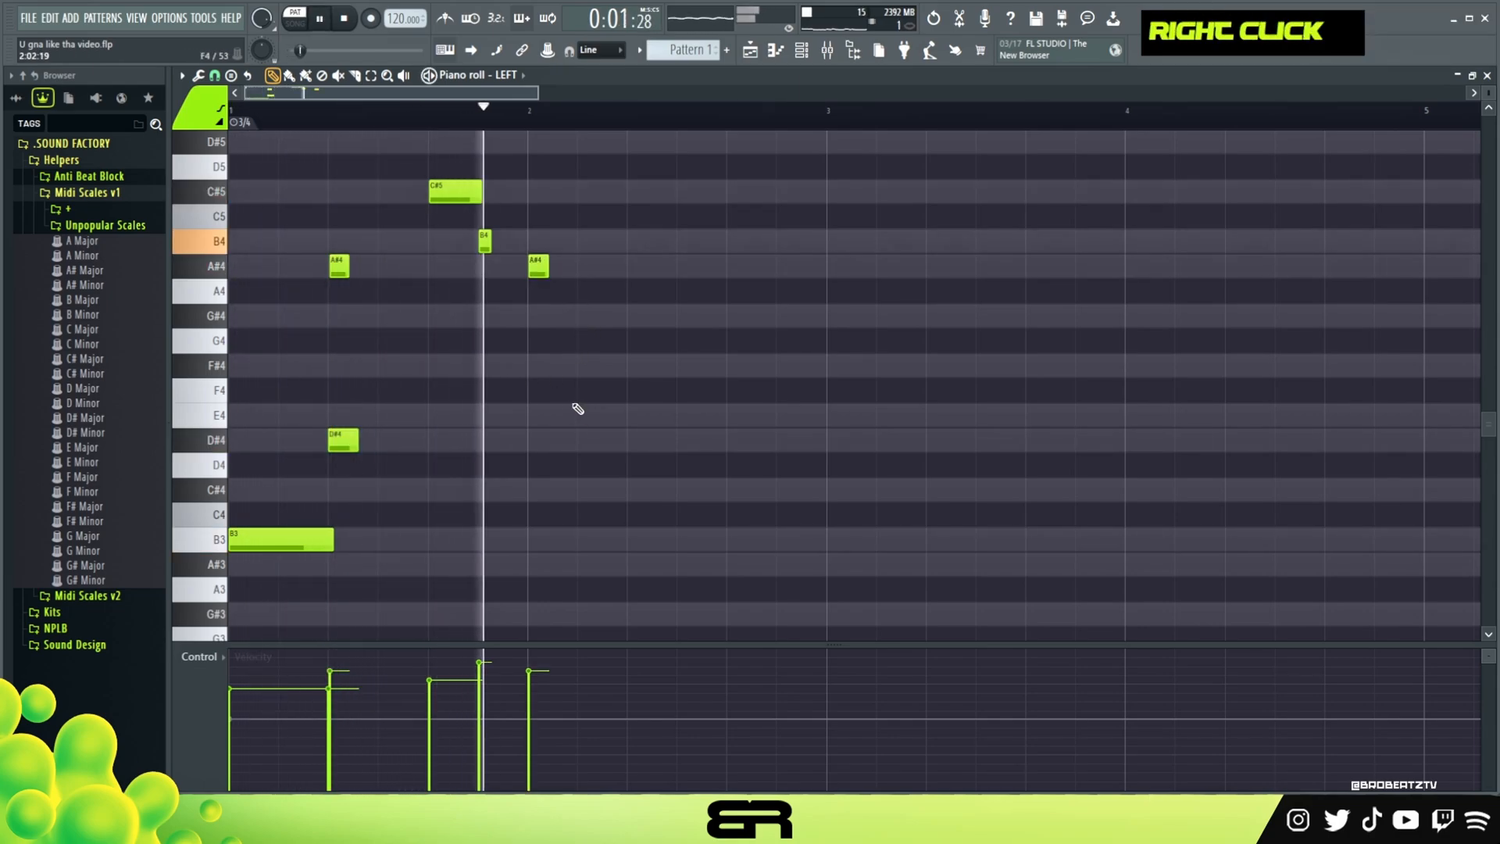
key(space)
key(space)
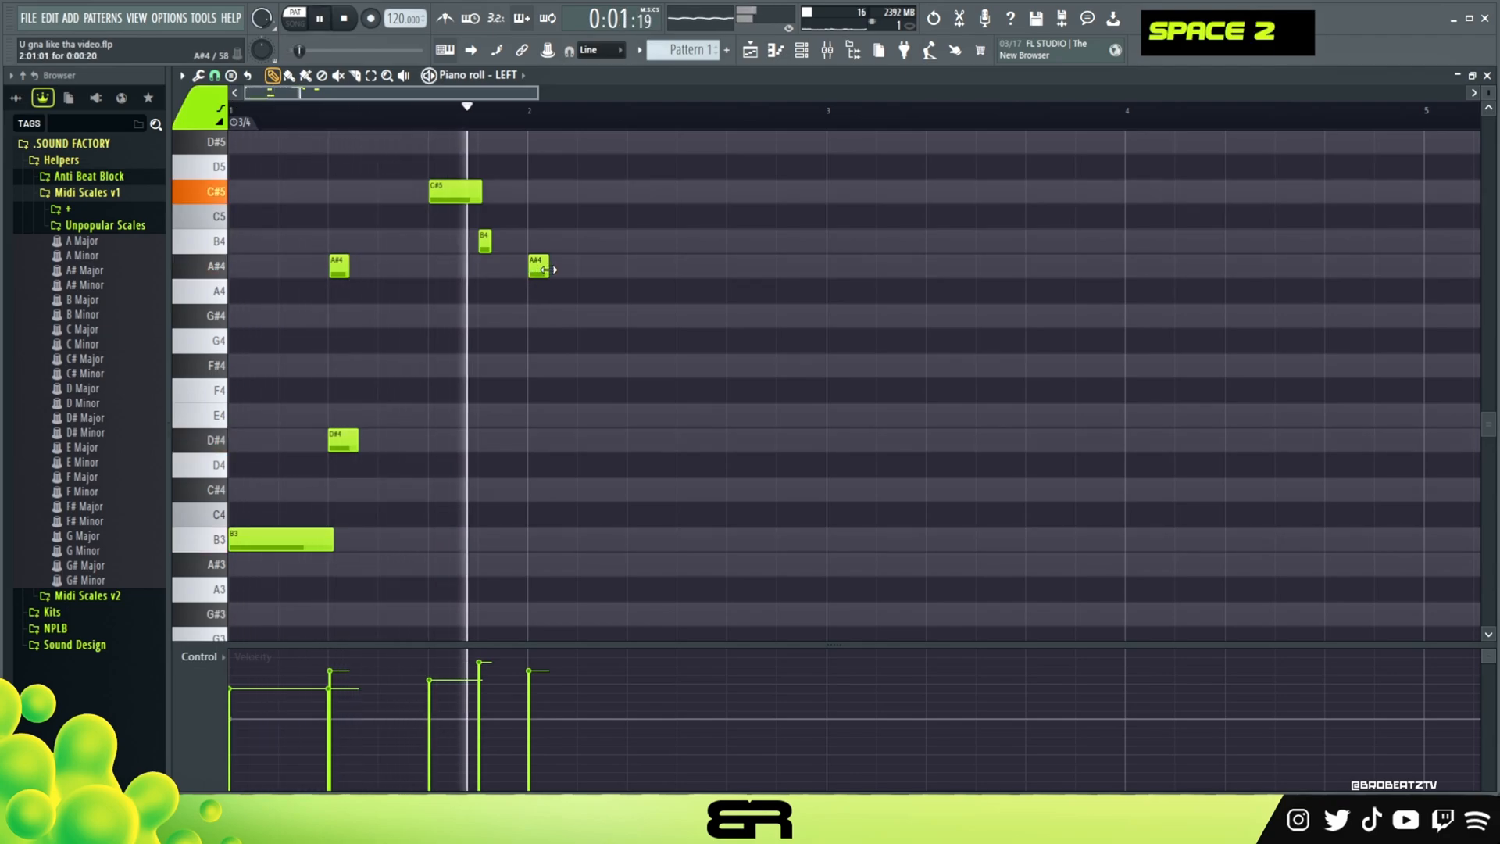
key(space)
Lengthen the A#4 at the start of bar 2 and build a chord under it with F#4, D#4 and a copied B3.
drag(547, 271, 571, 377)
shift+click(572, 279)
drag(268, 539, 569, 540)
ctrl+click(568, 369)
drag(567, 369, 556, 441)
alt+right_click(555, 423)
alt+right_click(559, 421)
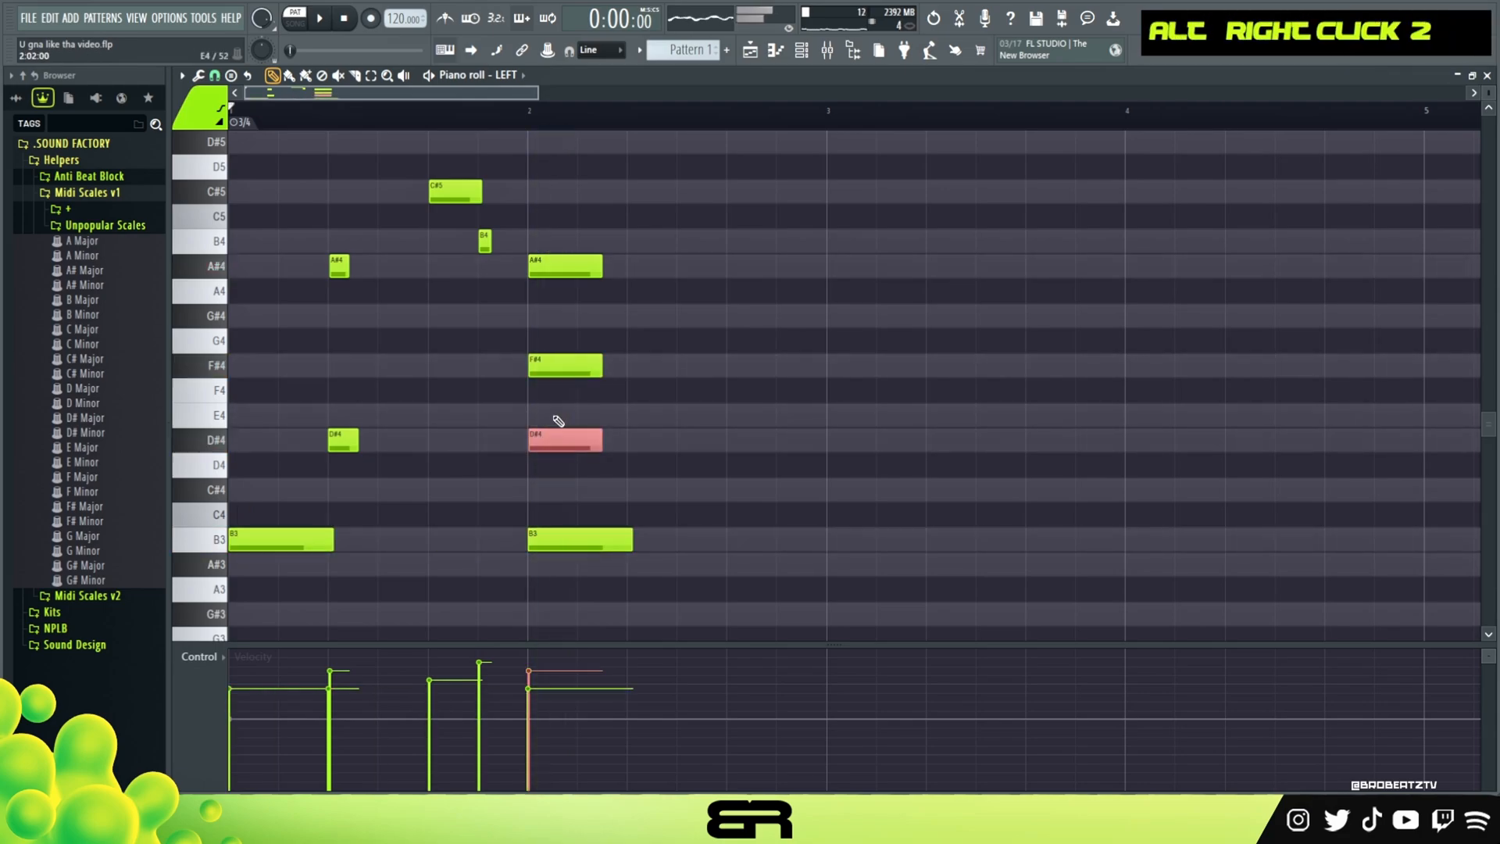
Copy the A#4 and D#4 from the bar 2 chord to the second beat of bar 2 and shorten the copied D#4.
ctrl+click(562, 266)
shift+click(539, 442)
drag(539, 442, 631, 444)
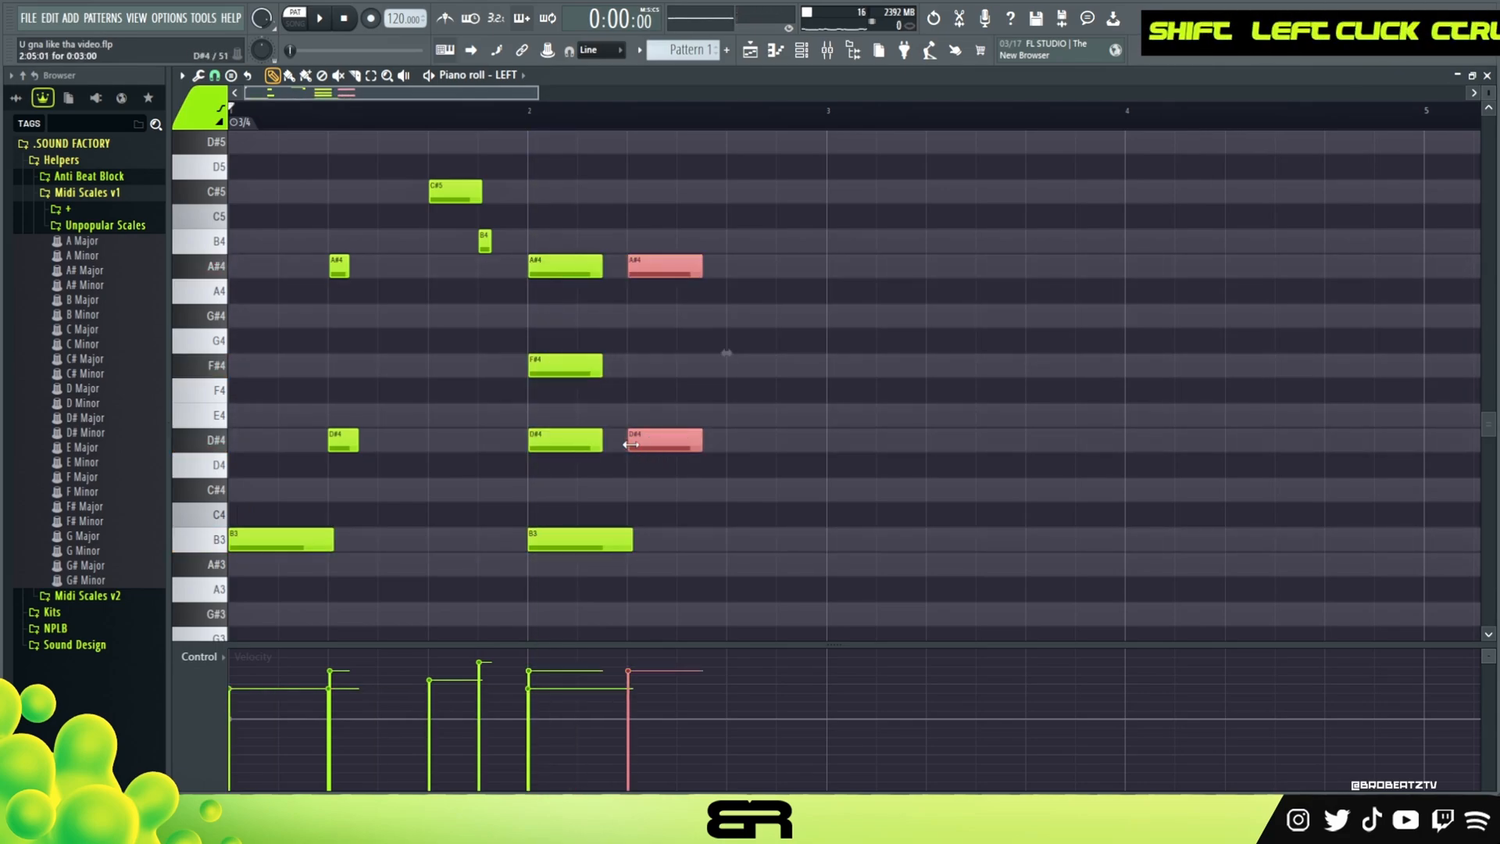
right_click(681, 464)
drag(698, 436, 668, 450)
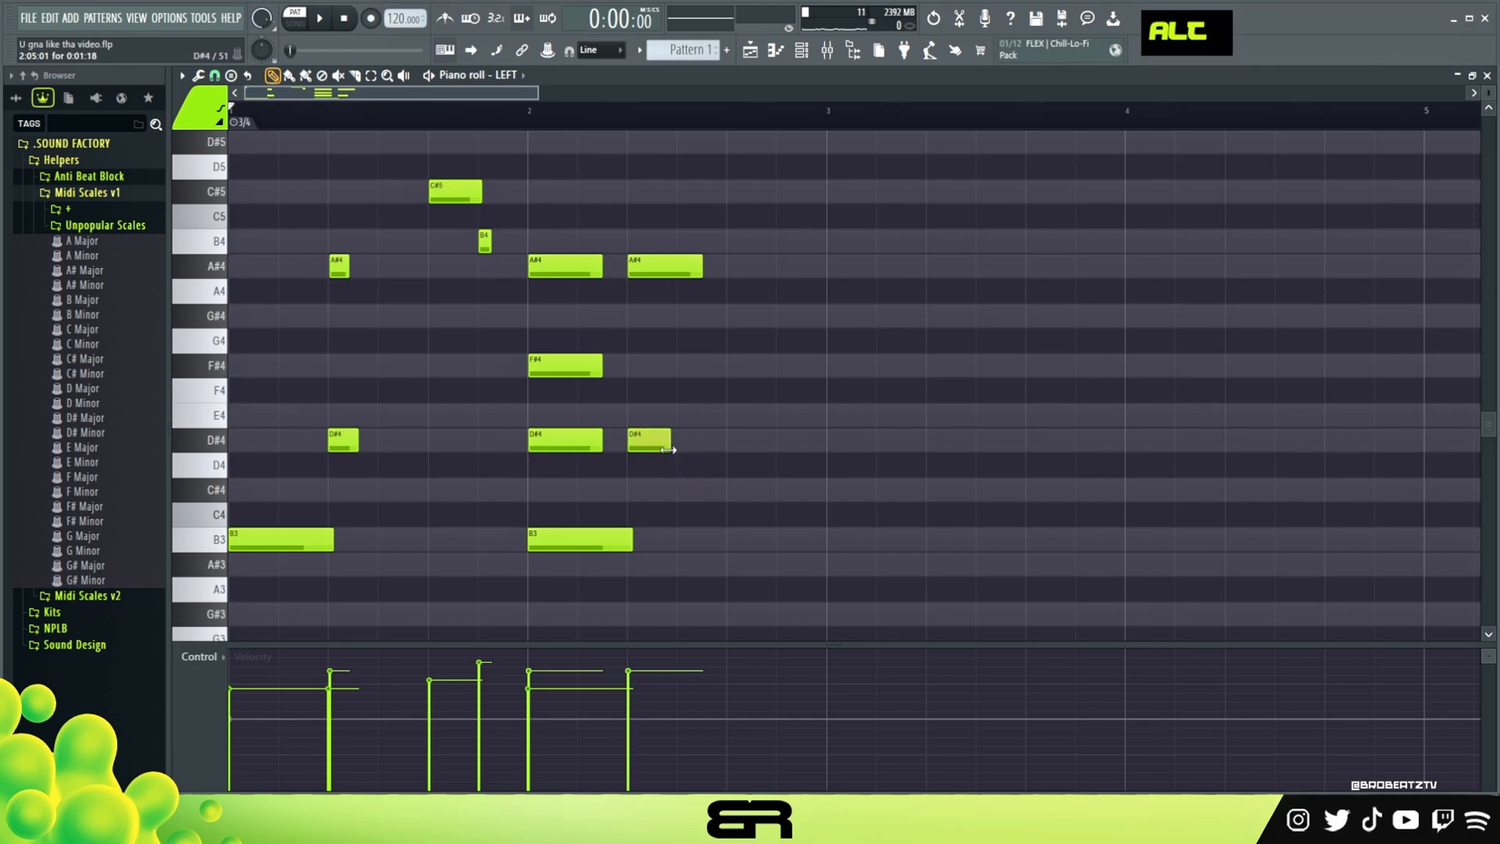
Slightly shorten the A#4 on the second beat of bar 2, lower its velocity and play the melody back.
ctrl+click(693, 268)
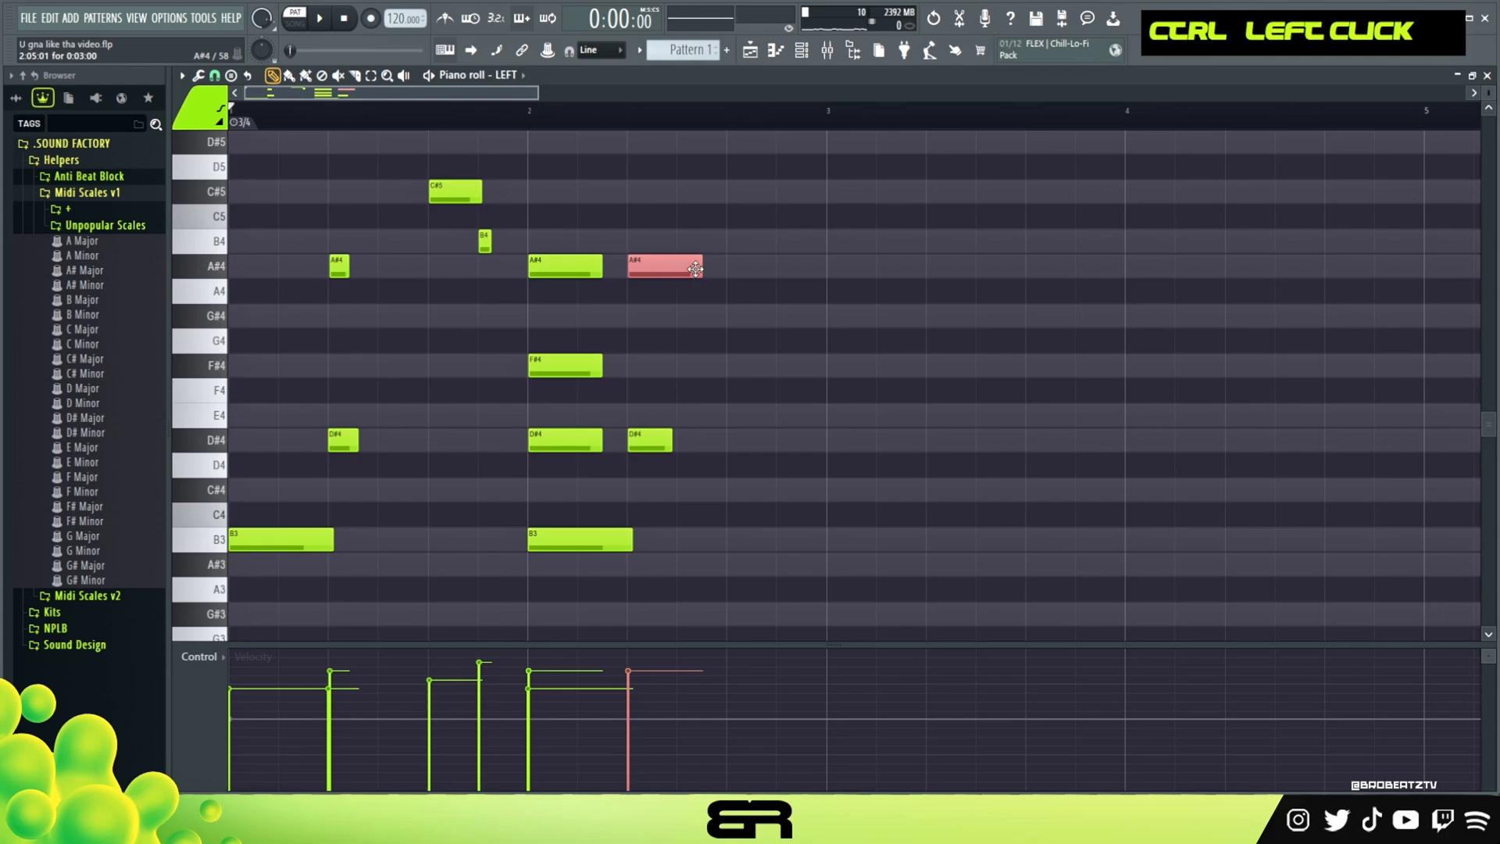
alt+click(702, 268)
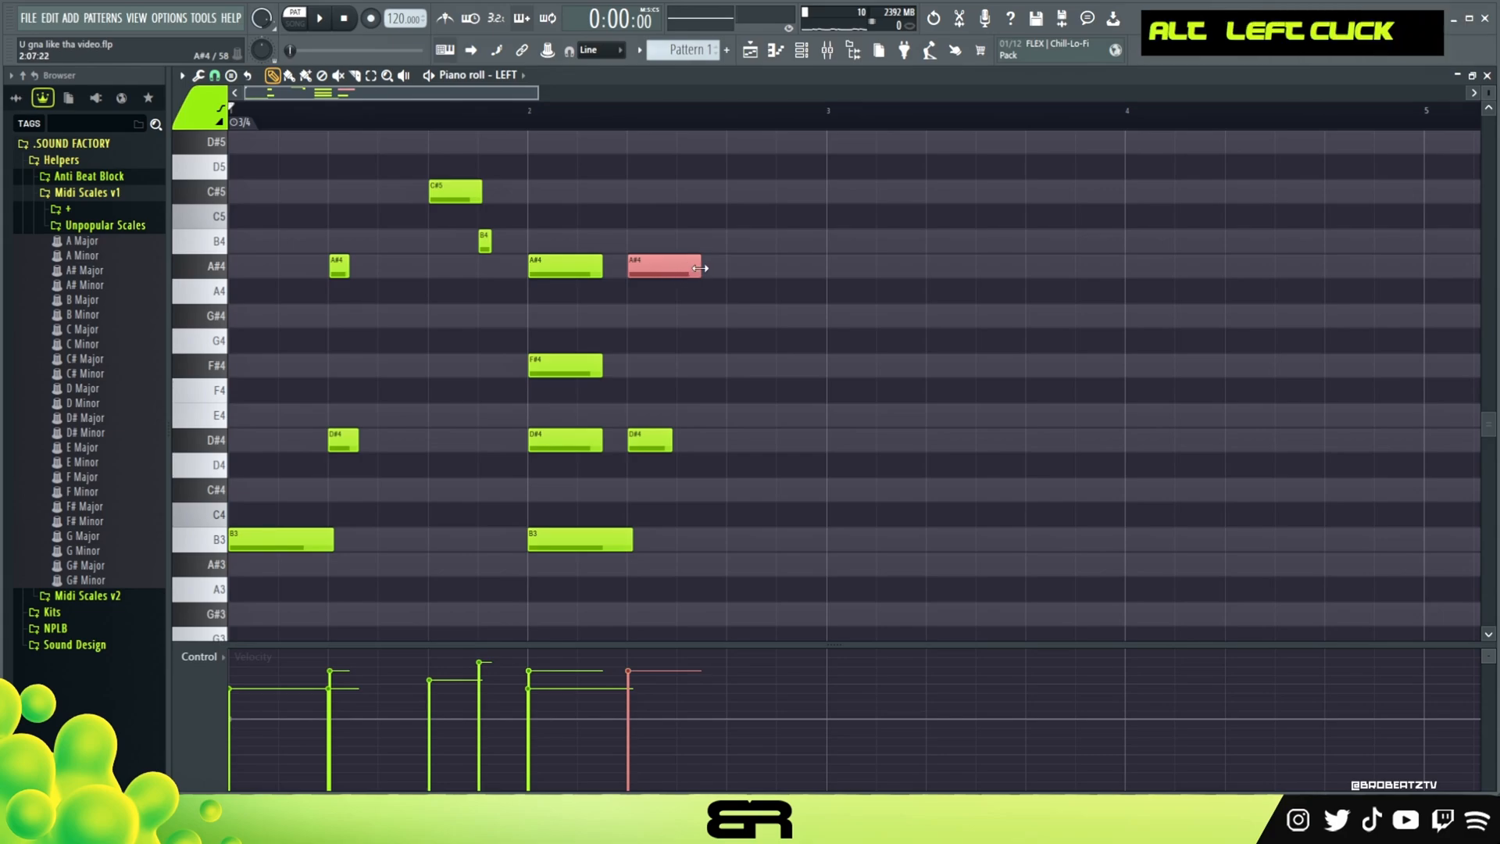
drag(700, 268, 695, 268)
scroll(684, 260, down, 5)
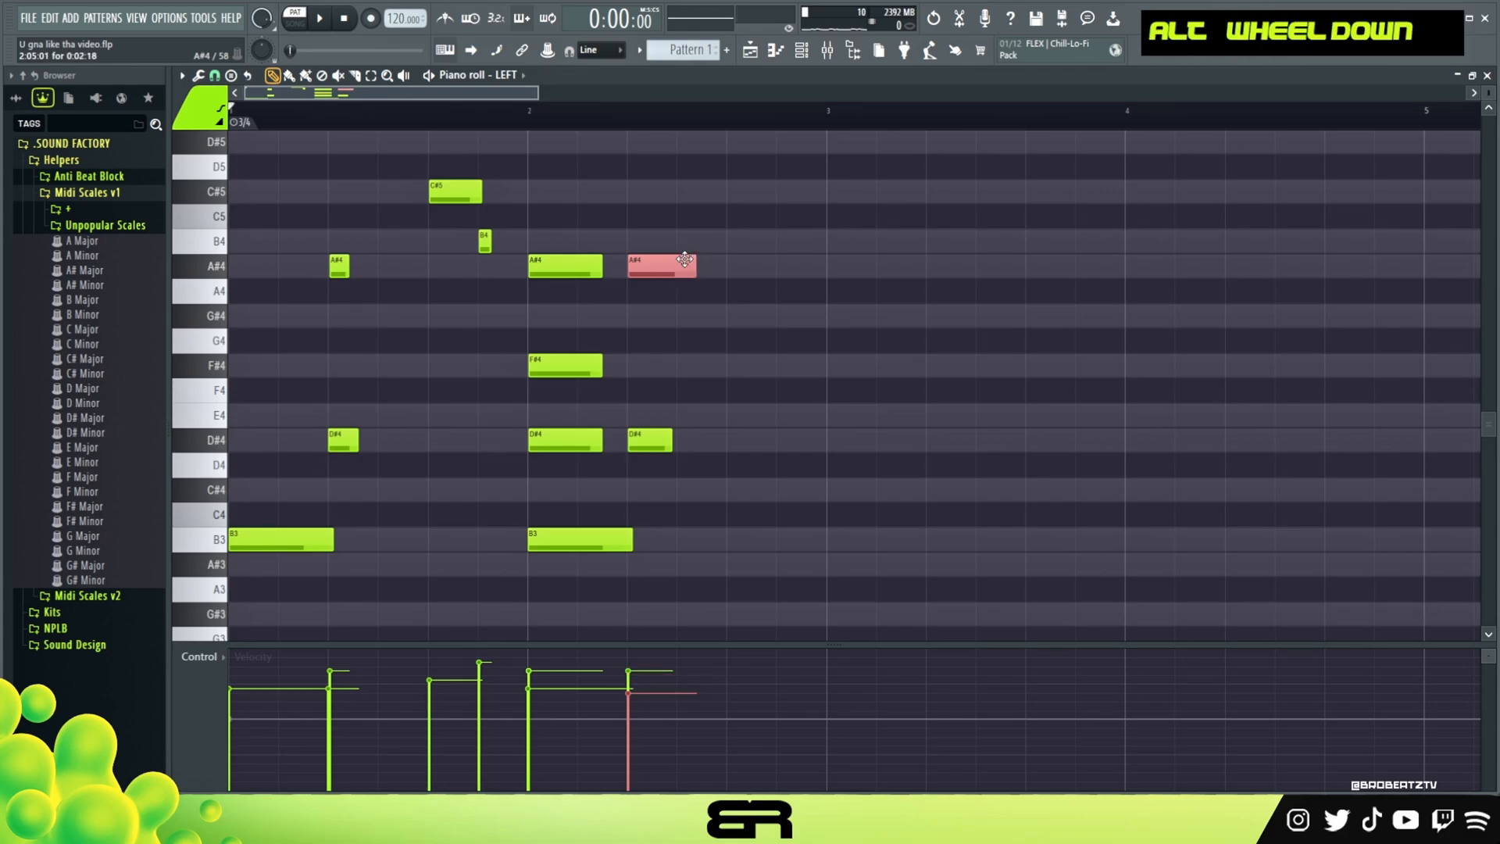
right_click(594, 219)
key(space)
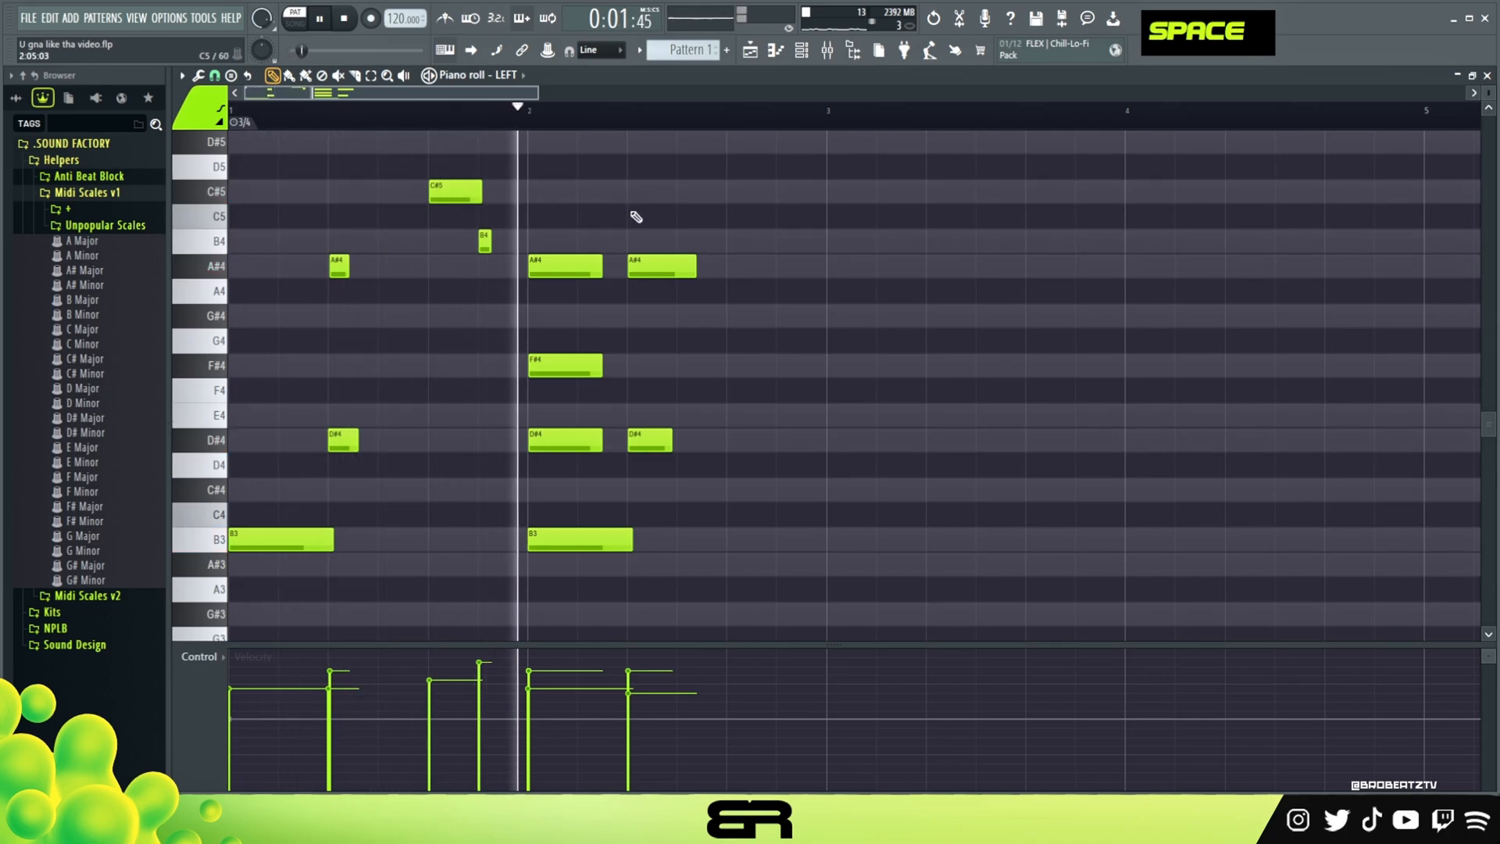
key(space)
Delete the D#4 at the start of bar 2, lower the velocity of the A#4 and F#4 there and listen back.
ctrl+click(570, 267)
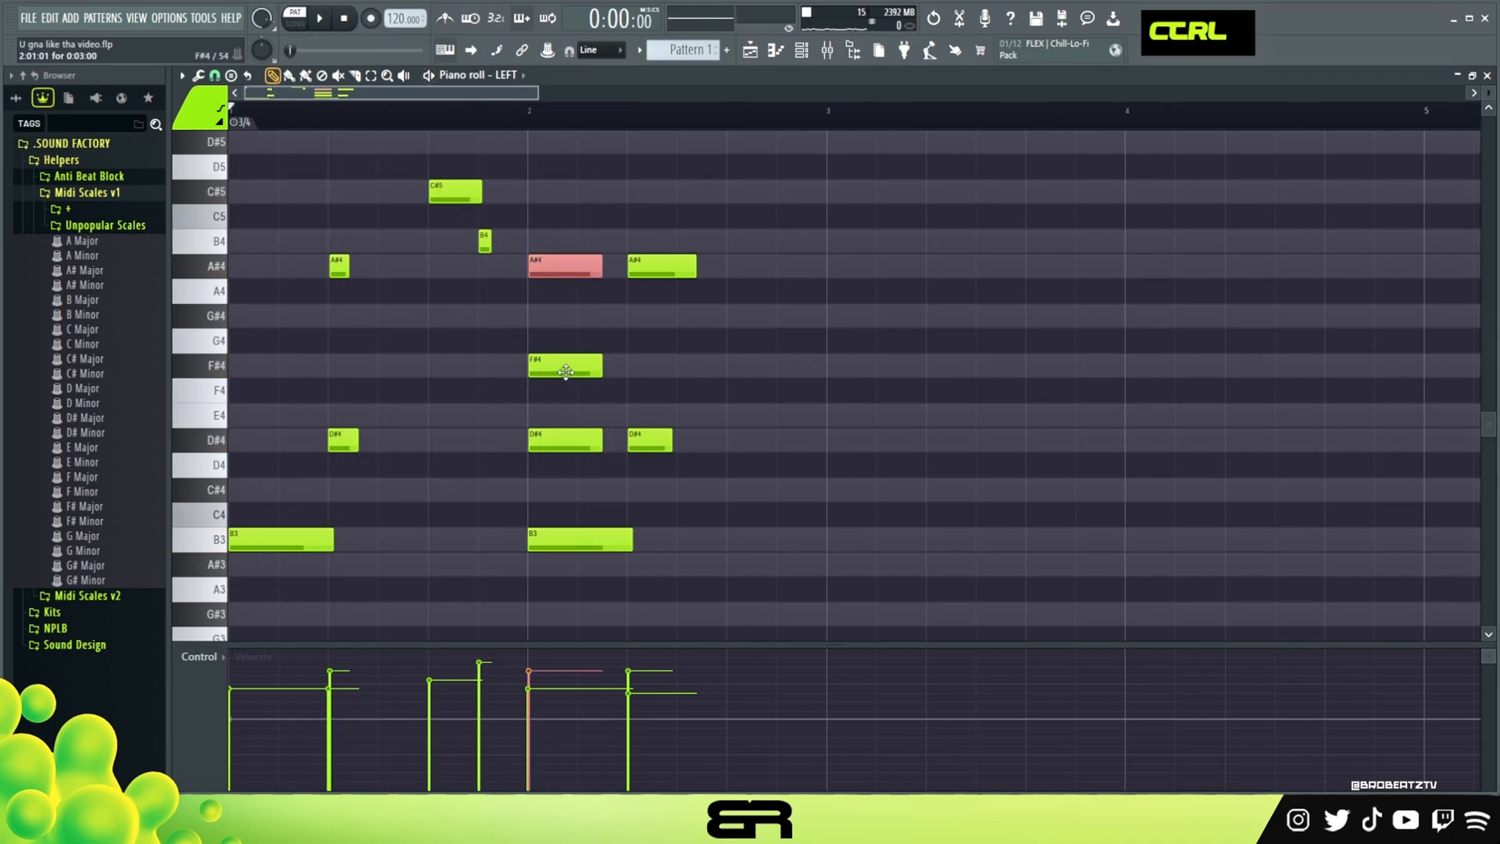
right_click(602, 326)
right_click(582, 441)
ctrl+click(564, 269)
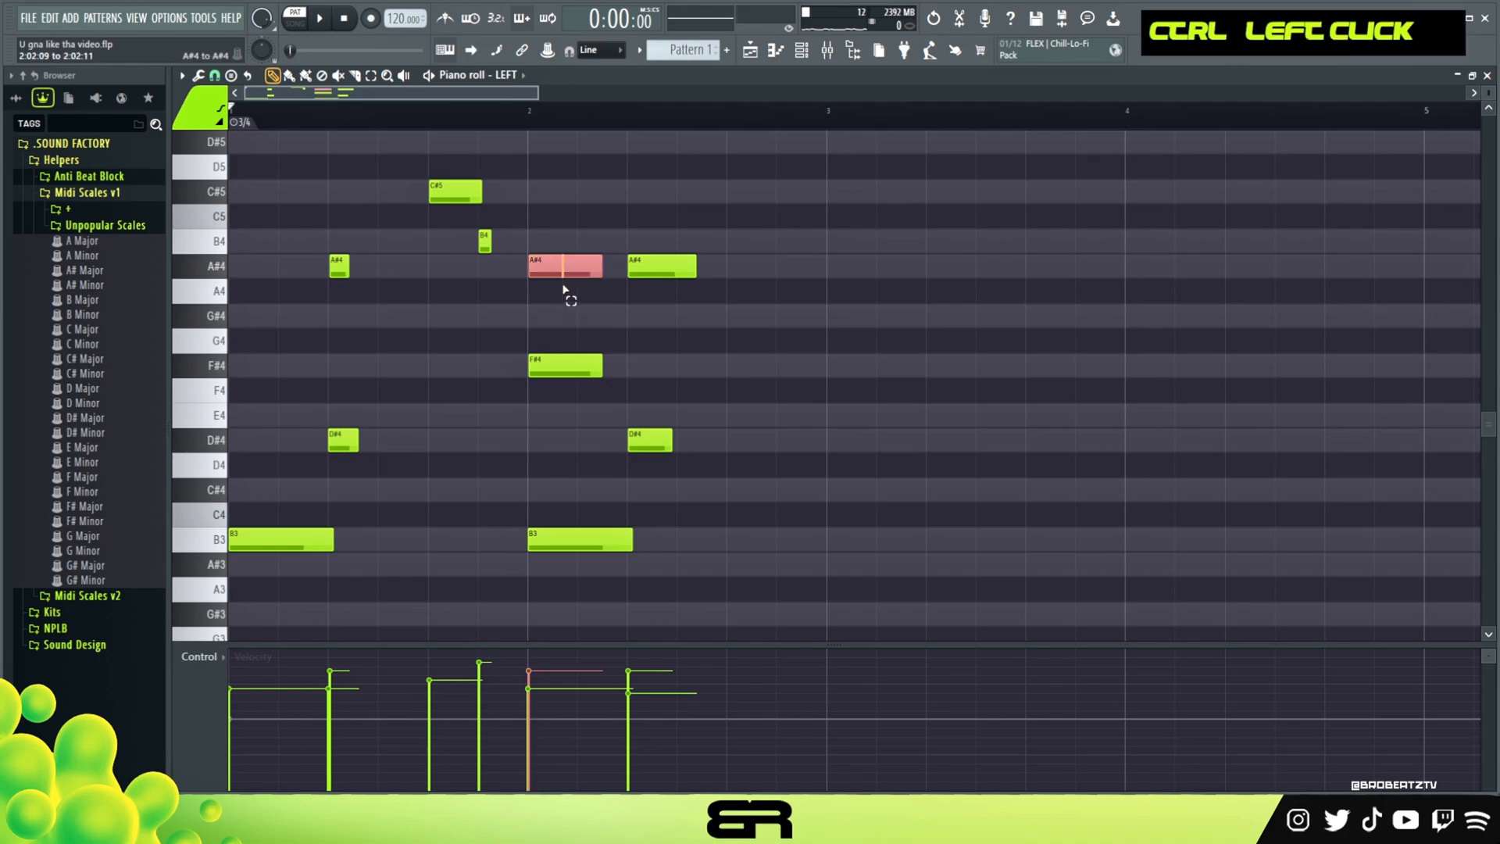
alt+scroll(564, 265, down, 4)
alt+scroll(574, 254, down, 4)
key(space)
key(space)
key(space)
alt+click(565, 390)
key(space)
Lengthen the F#4 at the start of bar 2, trim the A#4 above it and slightly lower the velocity of both.
right_click(603, 359)
right_click(535, 364)
click(534, 364)
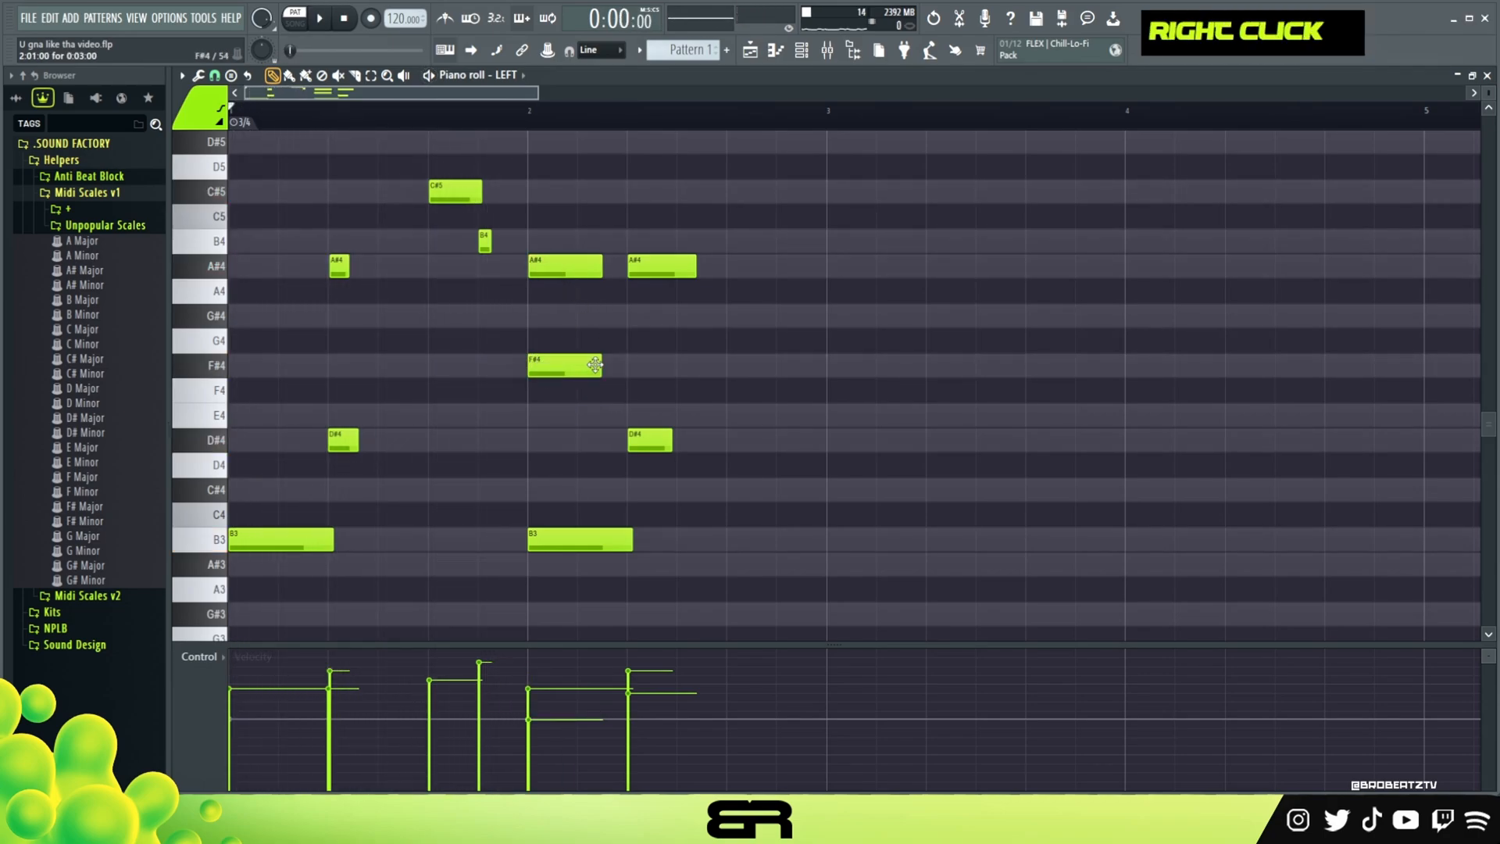
drag(595, 364, 622, 358)
key(space)
ctrl+drag(556, 234, 582, 372)
alt+scroll(580, 374, down, 2)
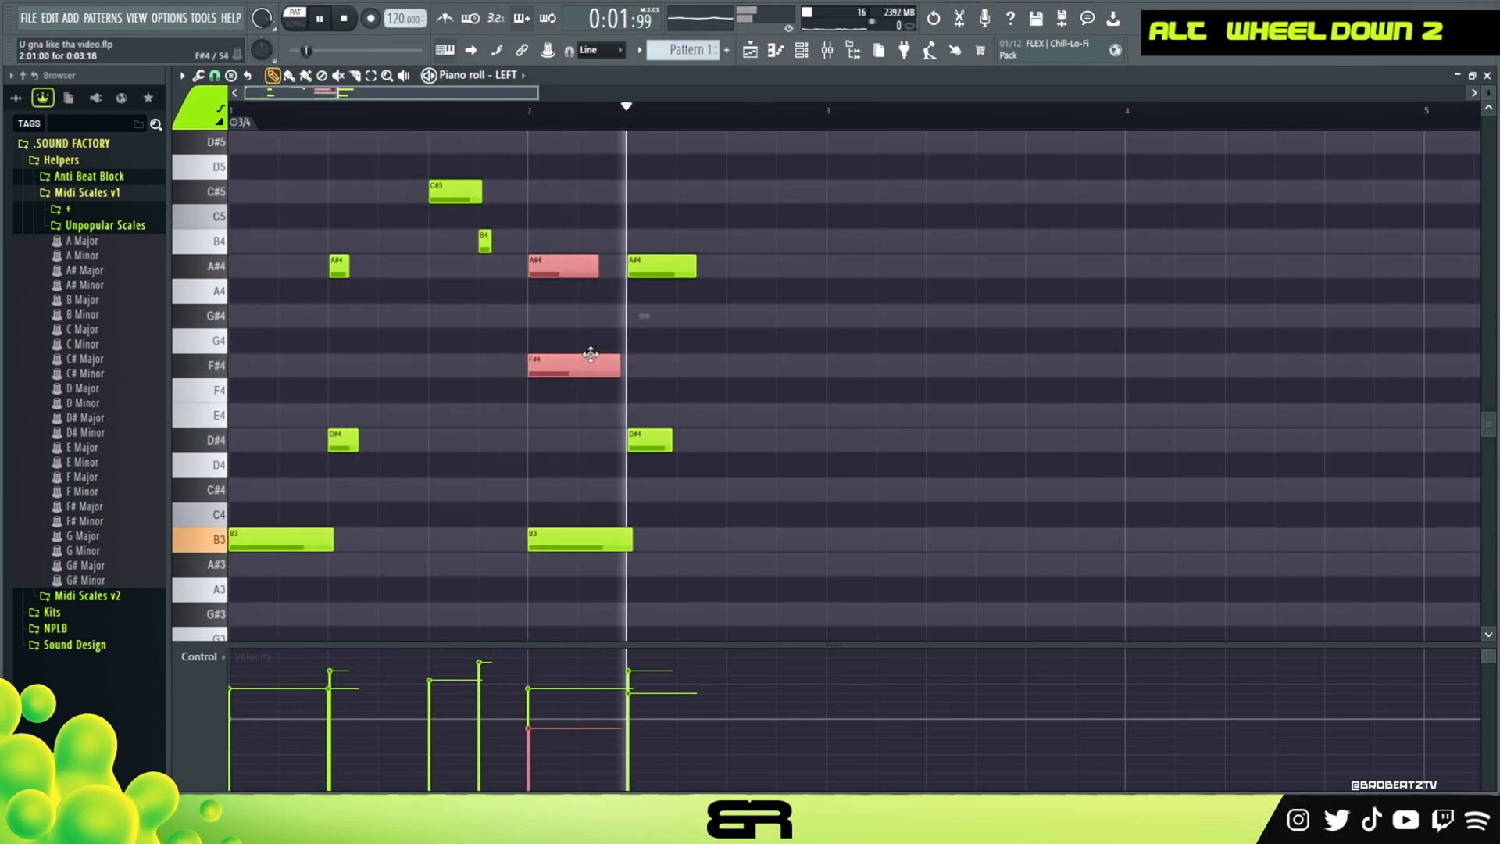
right_click(602, 334)
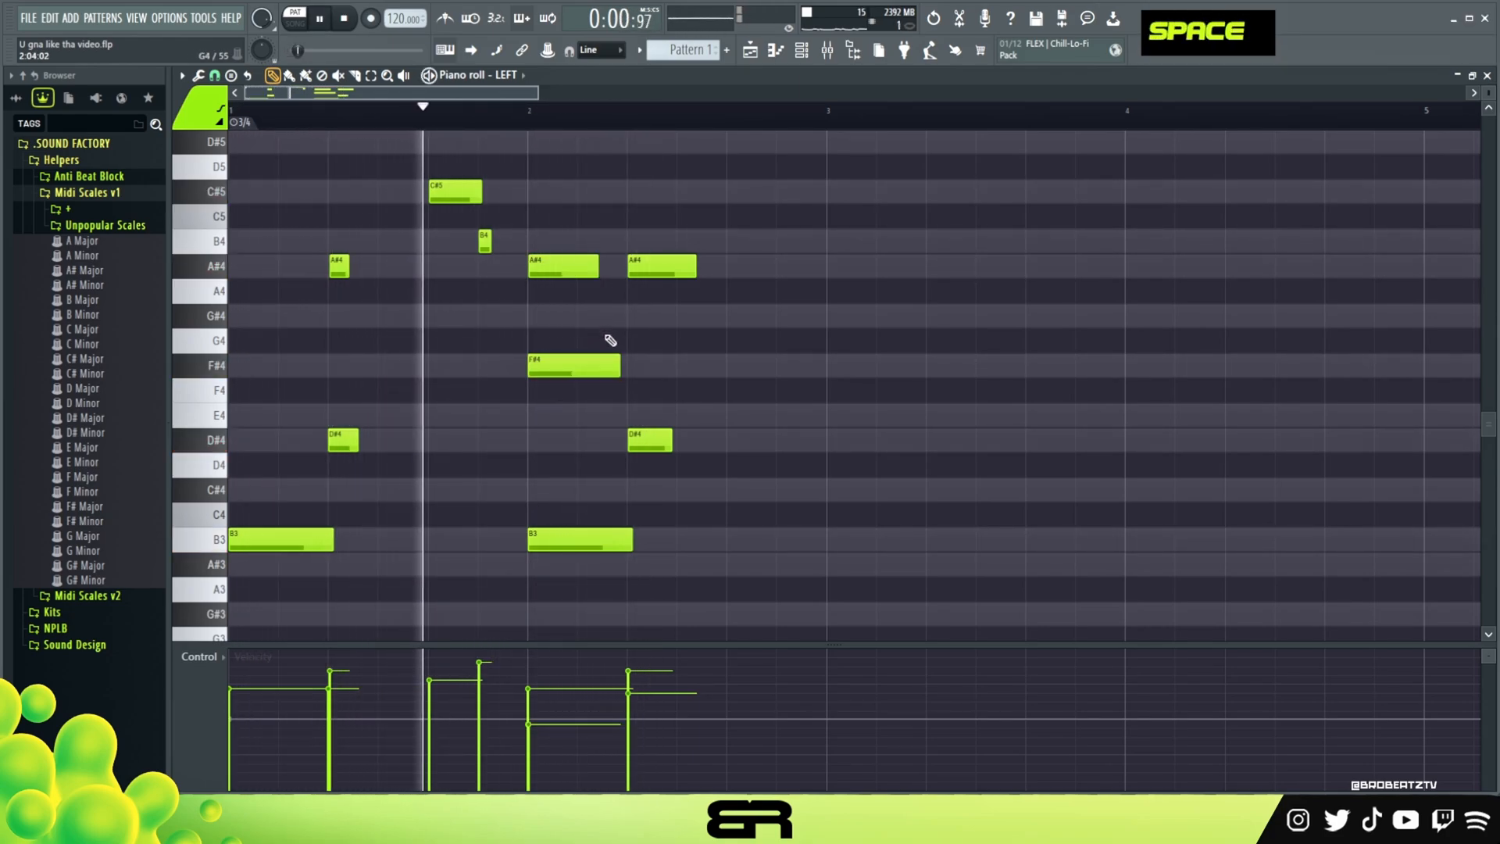
Slightly lengthen the A#4 on the second beat of bar 2 between playbacks of the melody.
key(space)
key(space)
key(alt)
alt+drag(692, 263, 698, 264)
key(space)
Copy the C#5 and short B4 from bar 1 to the third beat of bar 2 and play the melody back.
ctrl+drag(463, 157, 762, 197)
right_click(765, 346)
key(space)
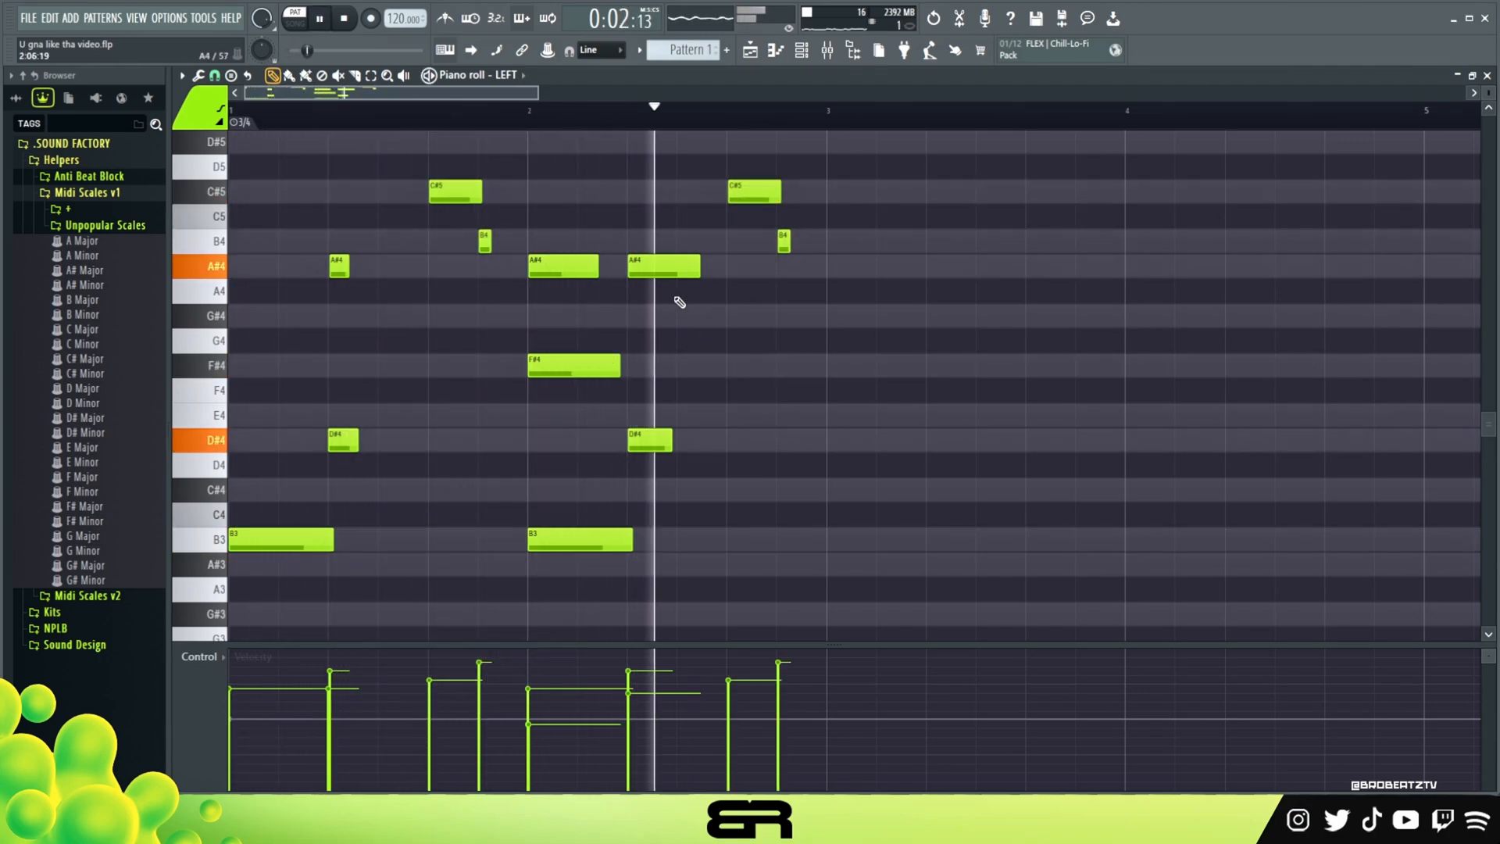
key(space)
Slightly lower the velocity of the B3, F#4 and A#4 at the start of bar 2 and listen back.
ctrl+click(581, 539)
ctrl+drag(536, 181, 578, 557)
key(space)
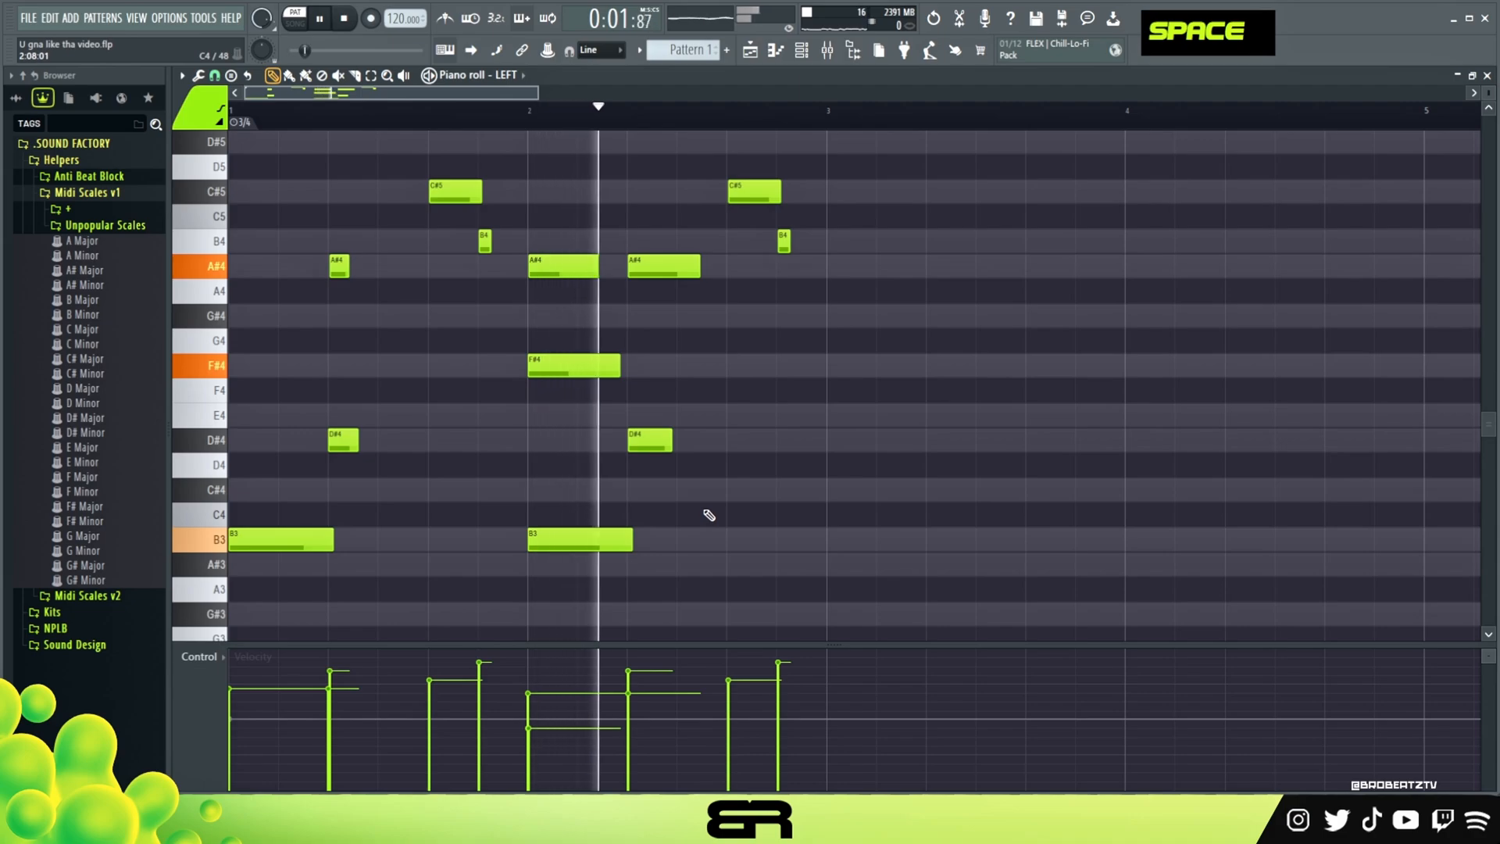
key(space)
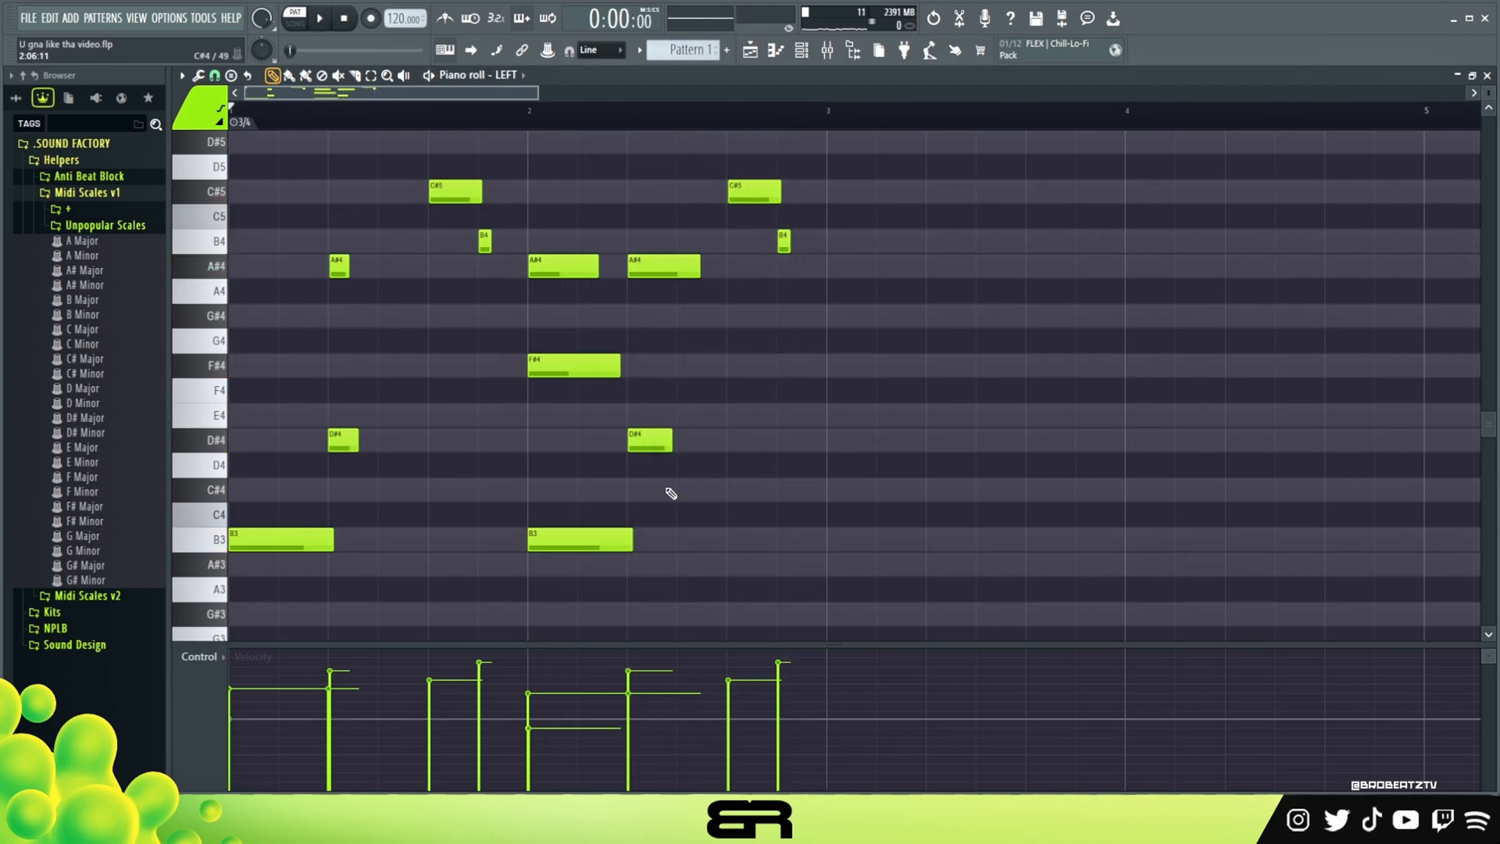
Copy the bar 2 B3 down to G#3 under the last B4, shorten it to end with bar 2 and lower its velocity.
scroll(668, 498, down, 3)
drag(606, 465, 597, 524)
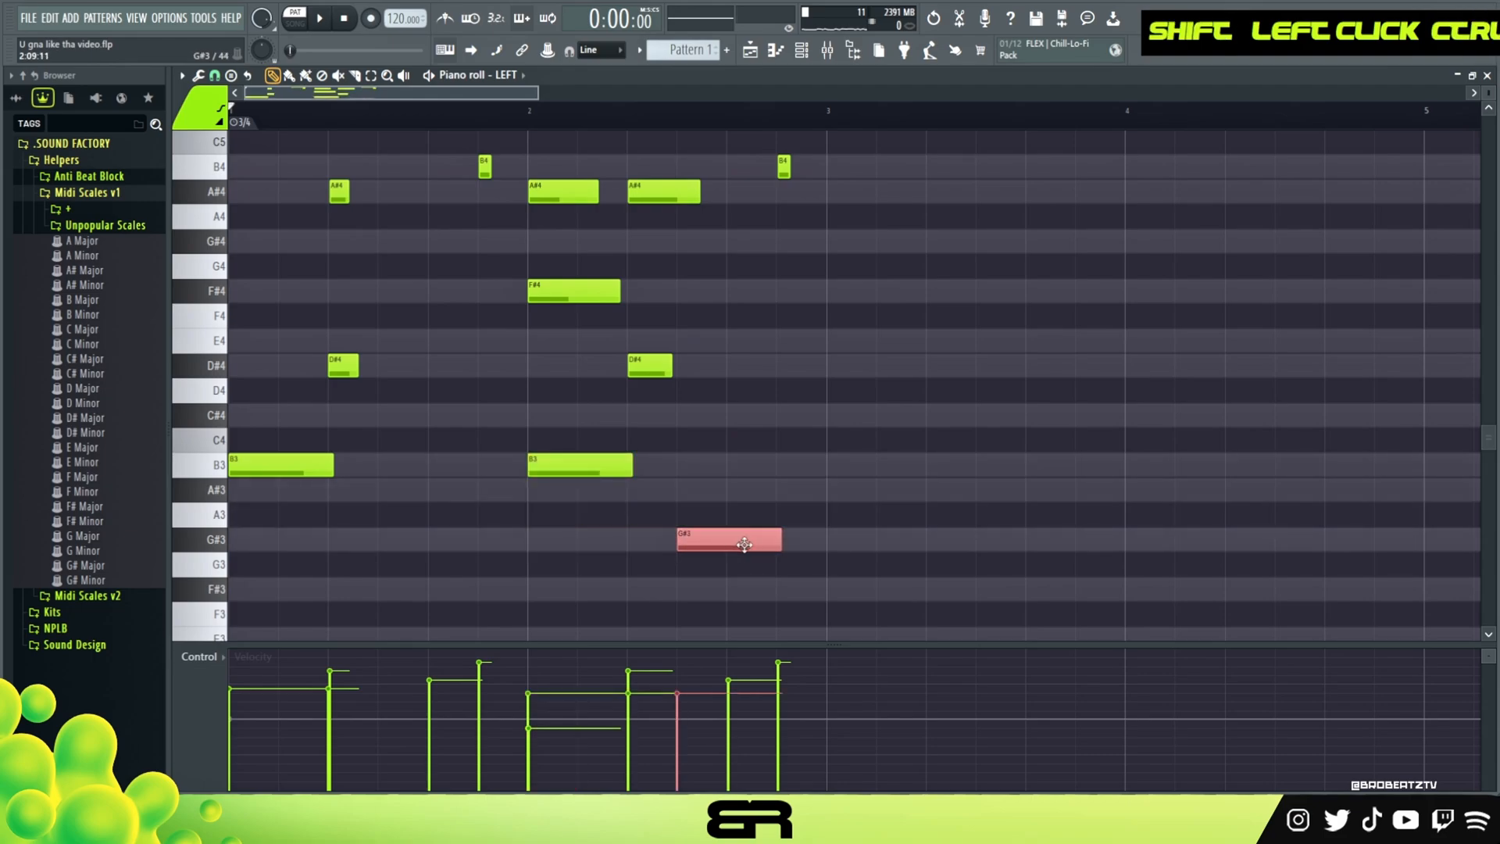
key(alt)
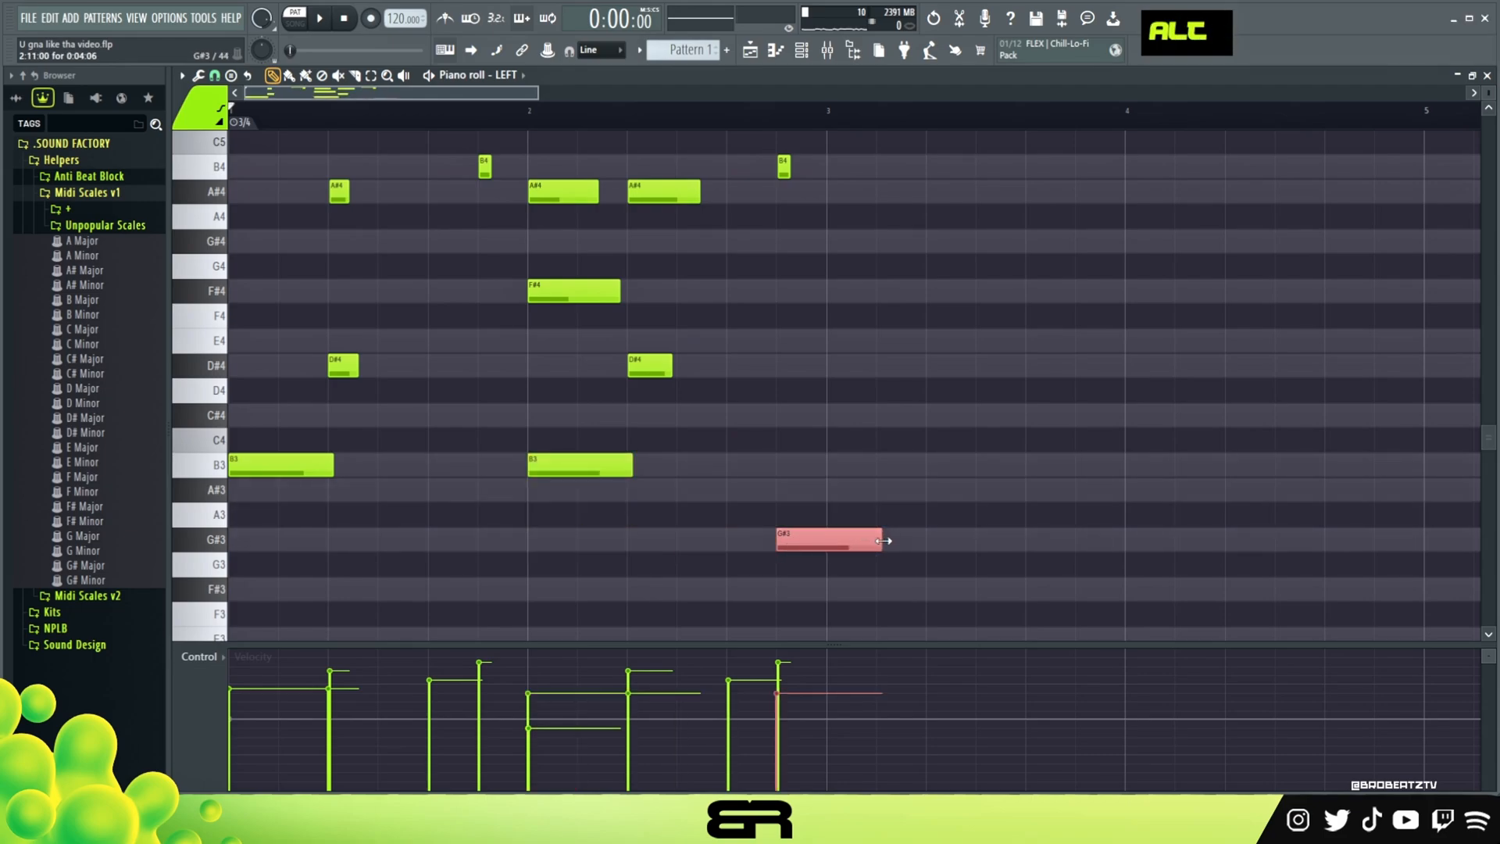
scroll(825, 512, down, 2)
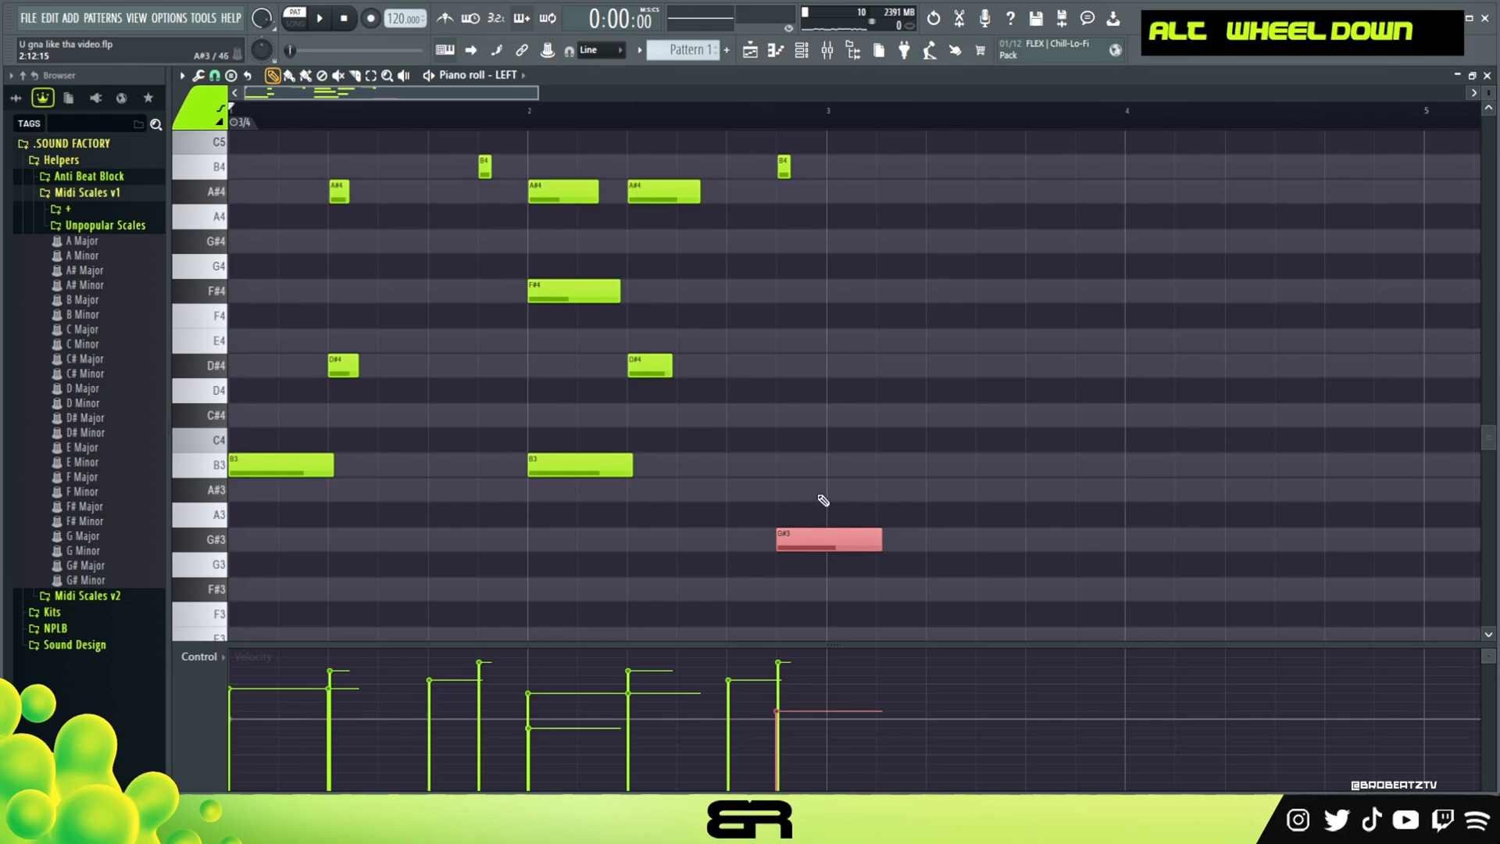
drag(820, 550, 825, 551)
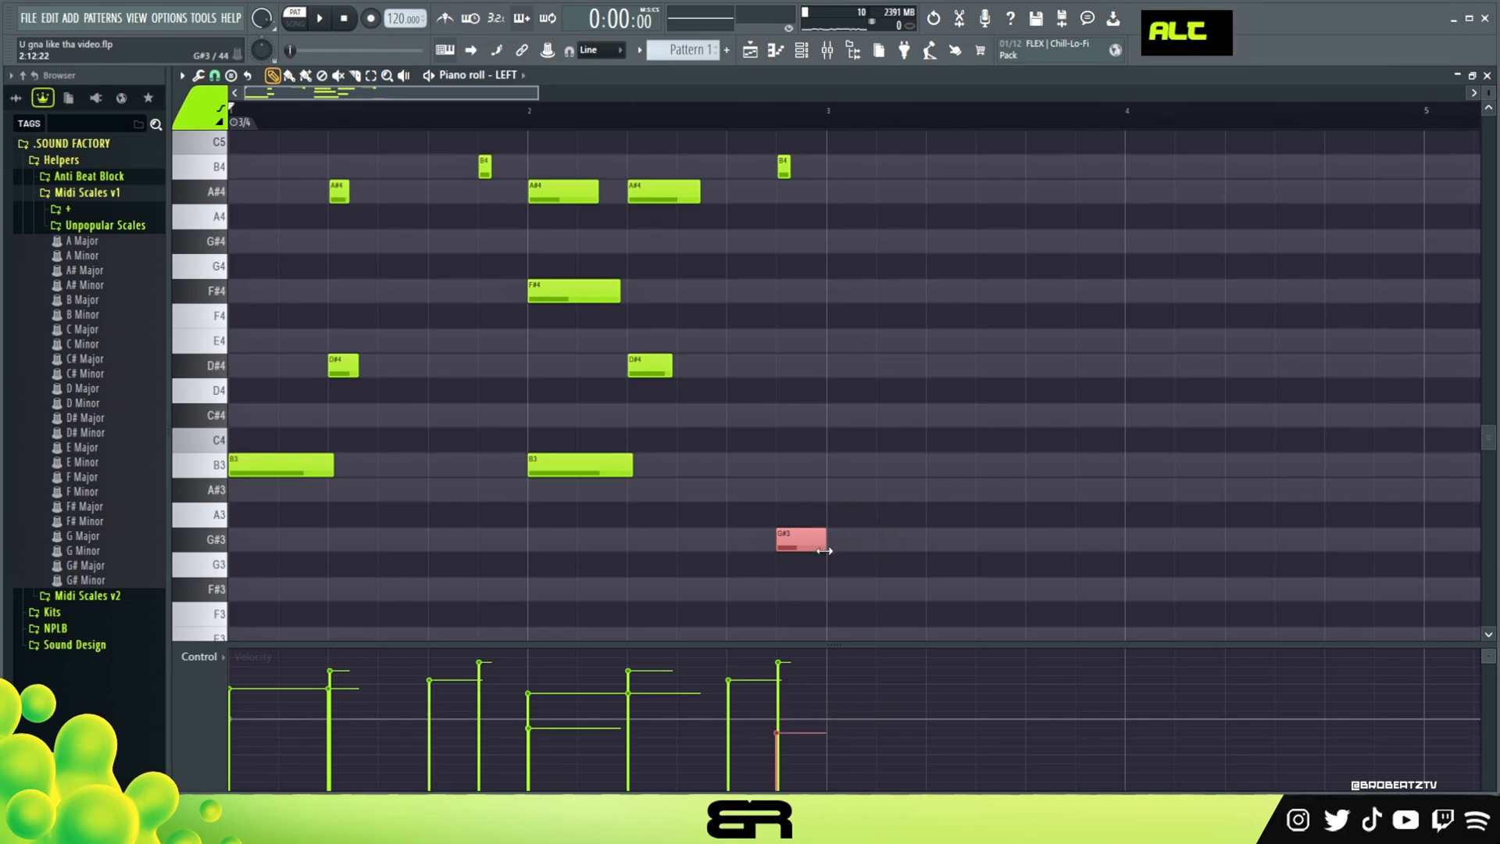
key(space)
scroll(794, 440, up, 1)
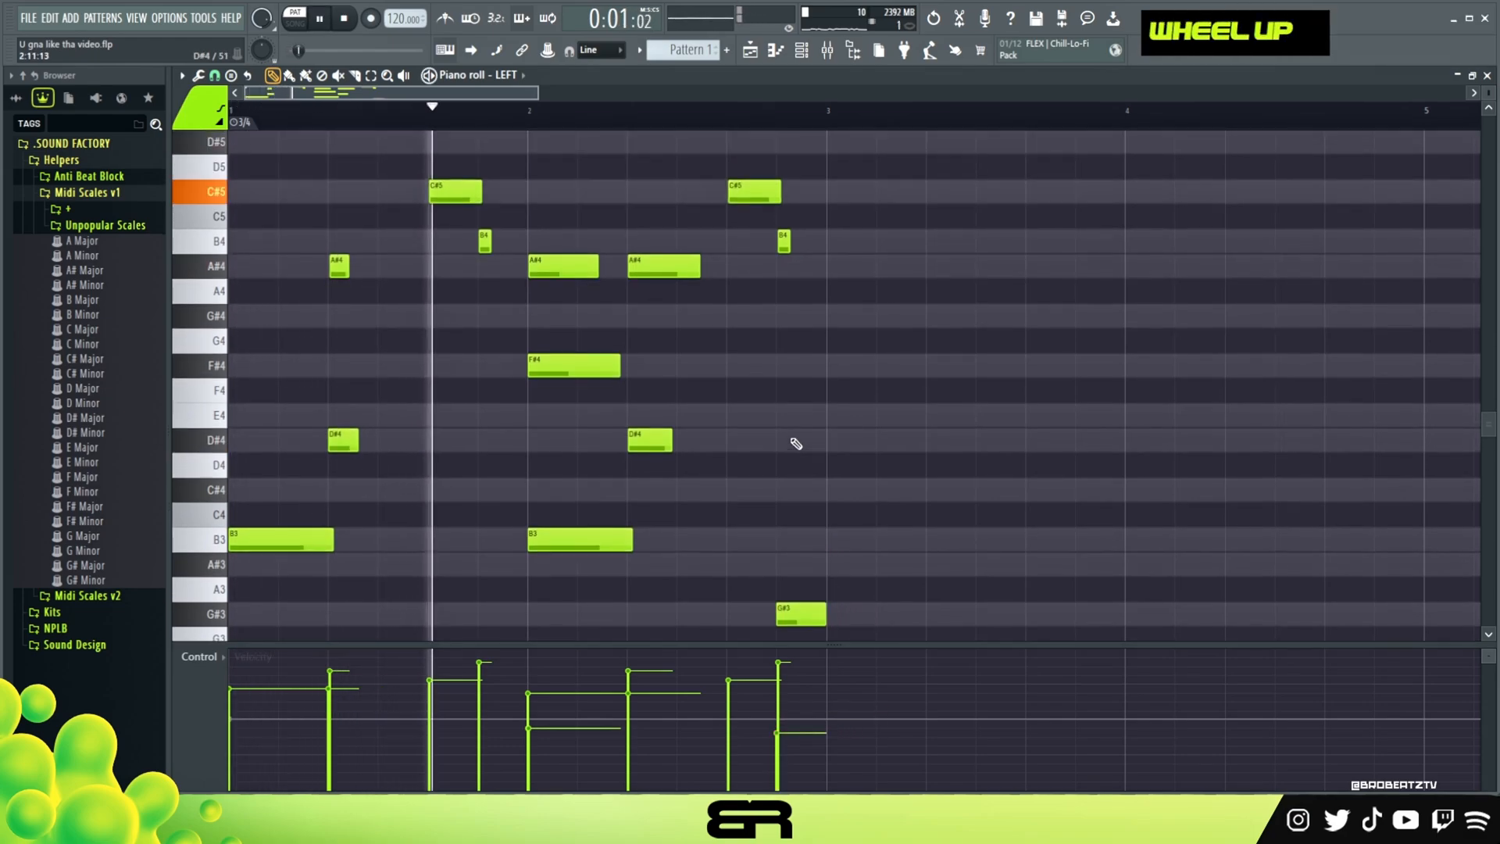
key(space)
Copy all the notes of bars 1 and 2 into bars 3 and 4 and play the pattern back.
drag(843, 646, 842, 668)
mouse_move(857, 155)
mouse_down()
mouse_move(479, 576)
mouse_move(234, 633)
mouse_up()
drag(286, 543, 856, 519)
right_click(772, 282)
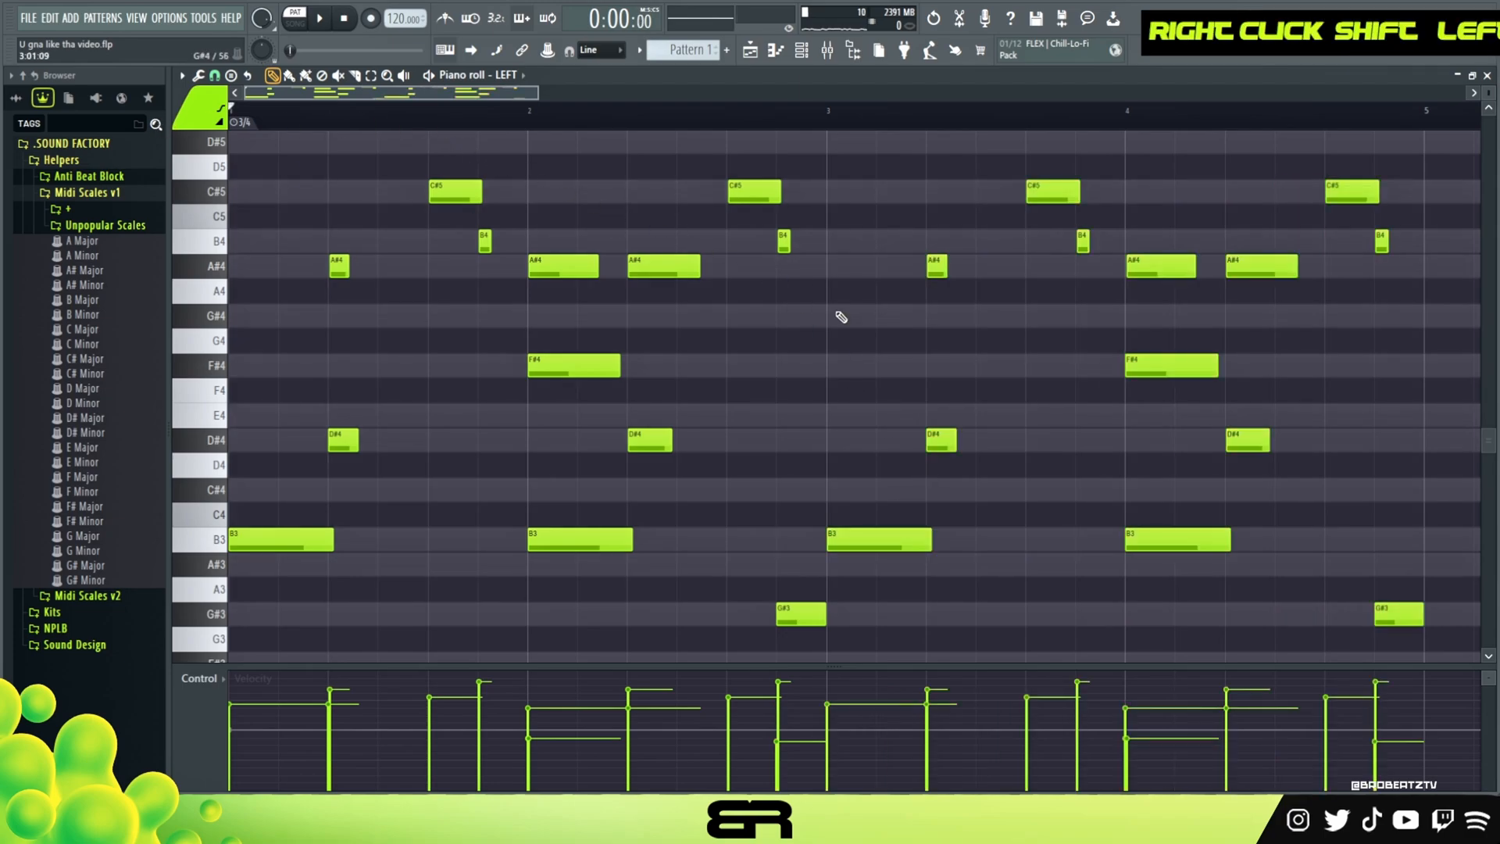
key(space)
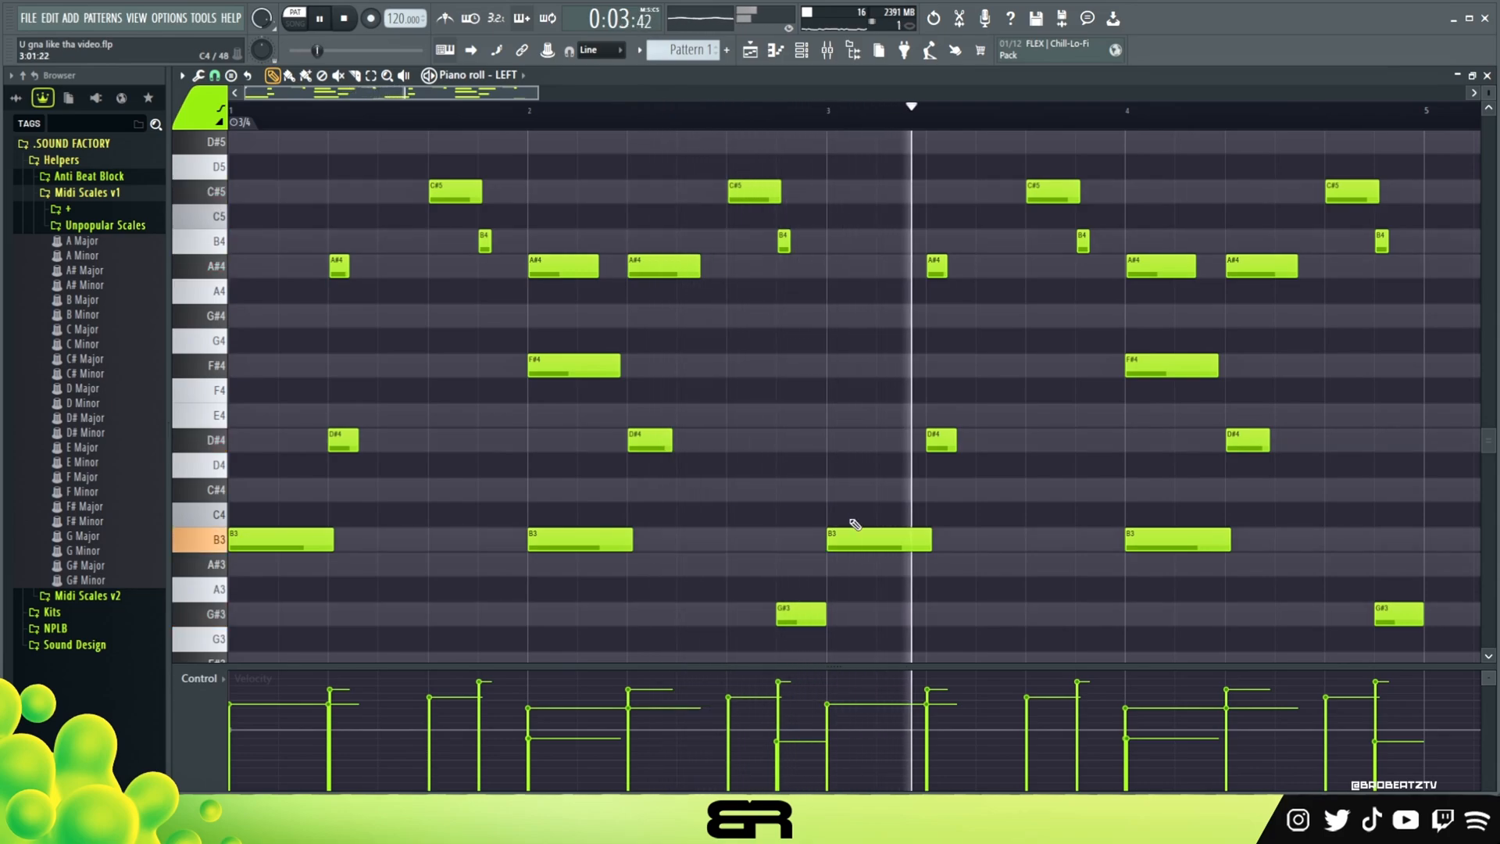
key(space)
Lower the velocity of both G#3 notes at the ends of bars 2 and 4 and quantize them.
ctrl+click(1395, 614)
ctrl+shift+click(796, 621)
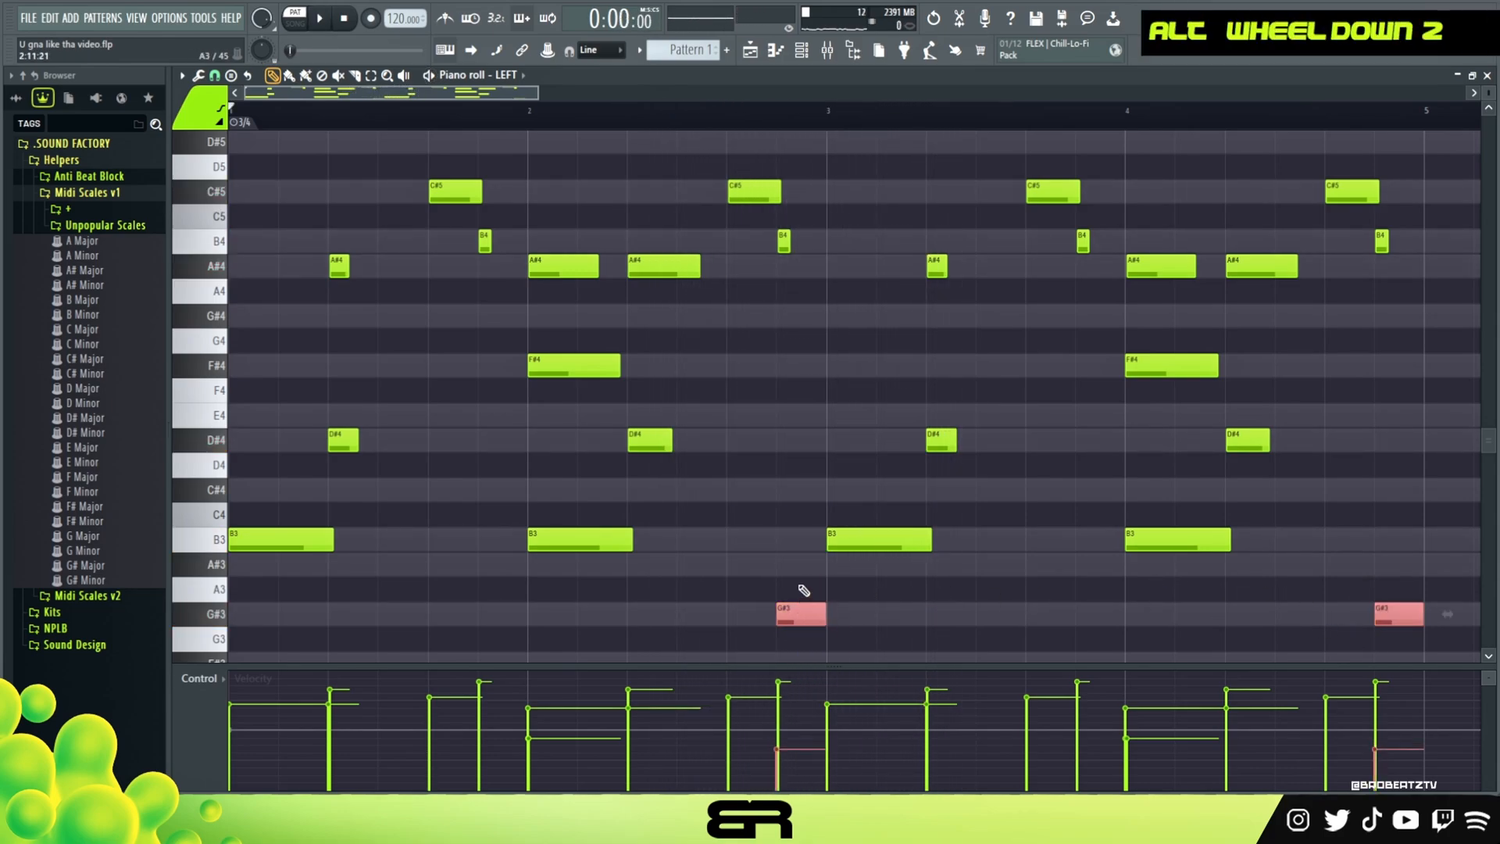
key(ctrl+q)
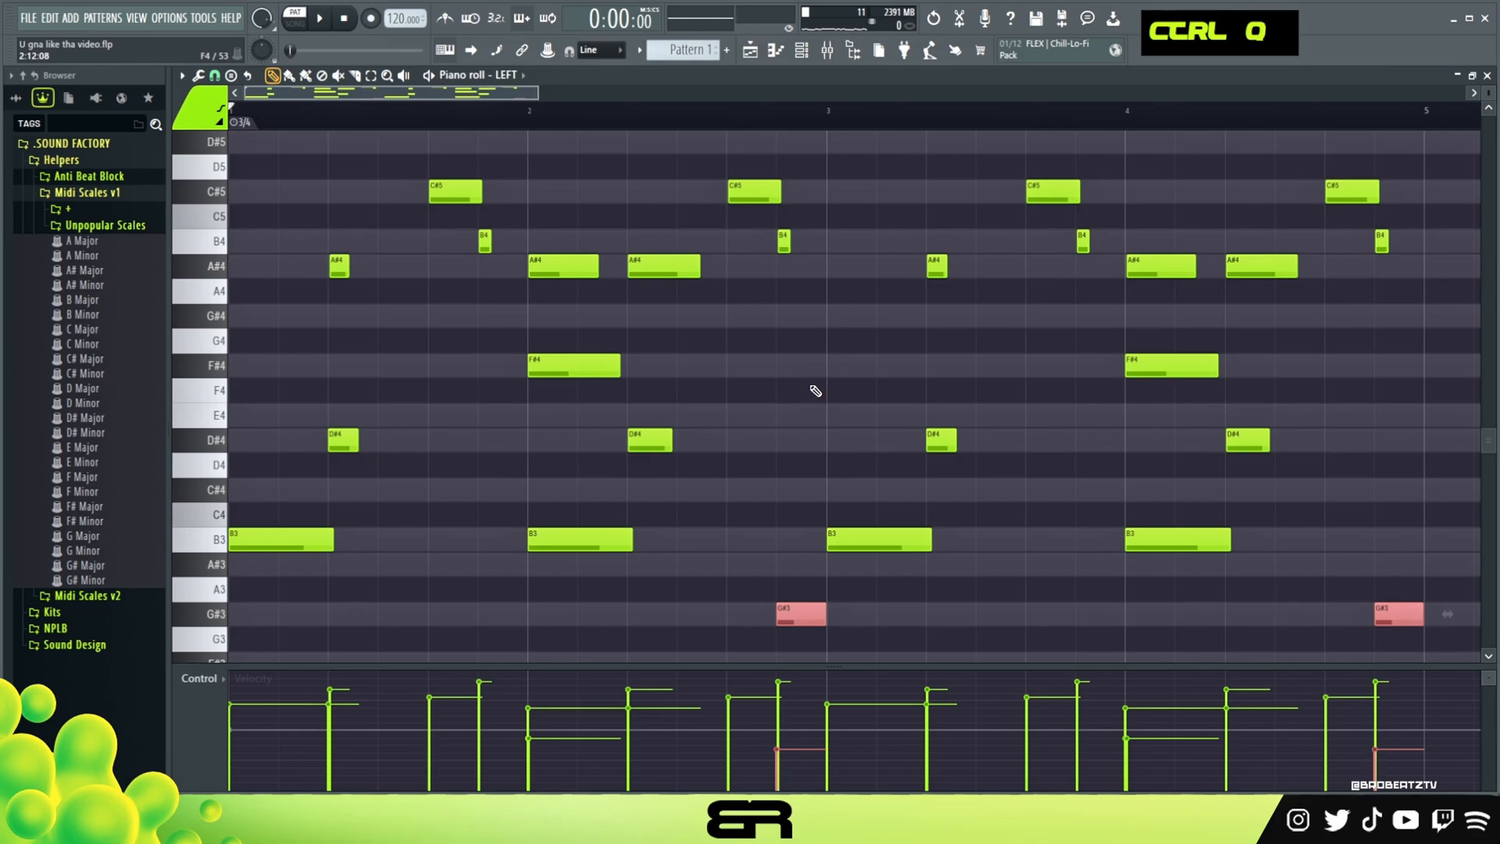
Quantize the last B4 notes of bars 2 and 4, slightly lower their velocity and make them very short again.
ctrl+click(784, 241)
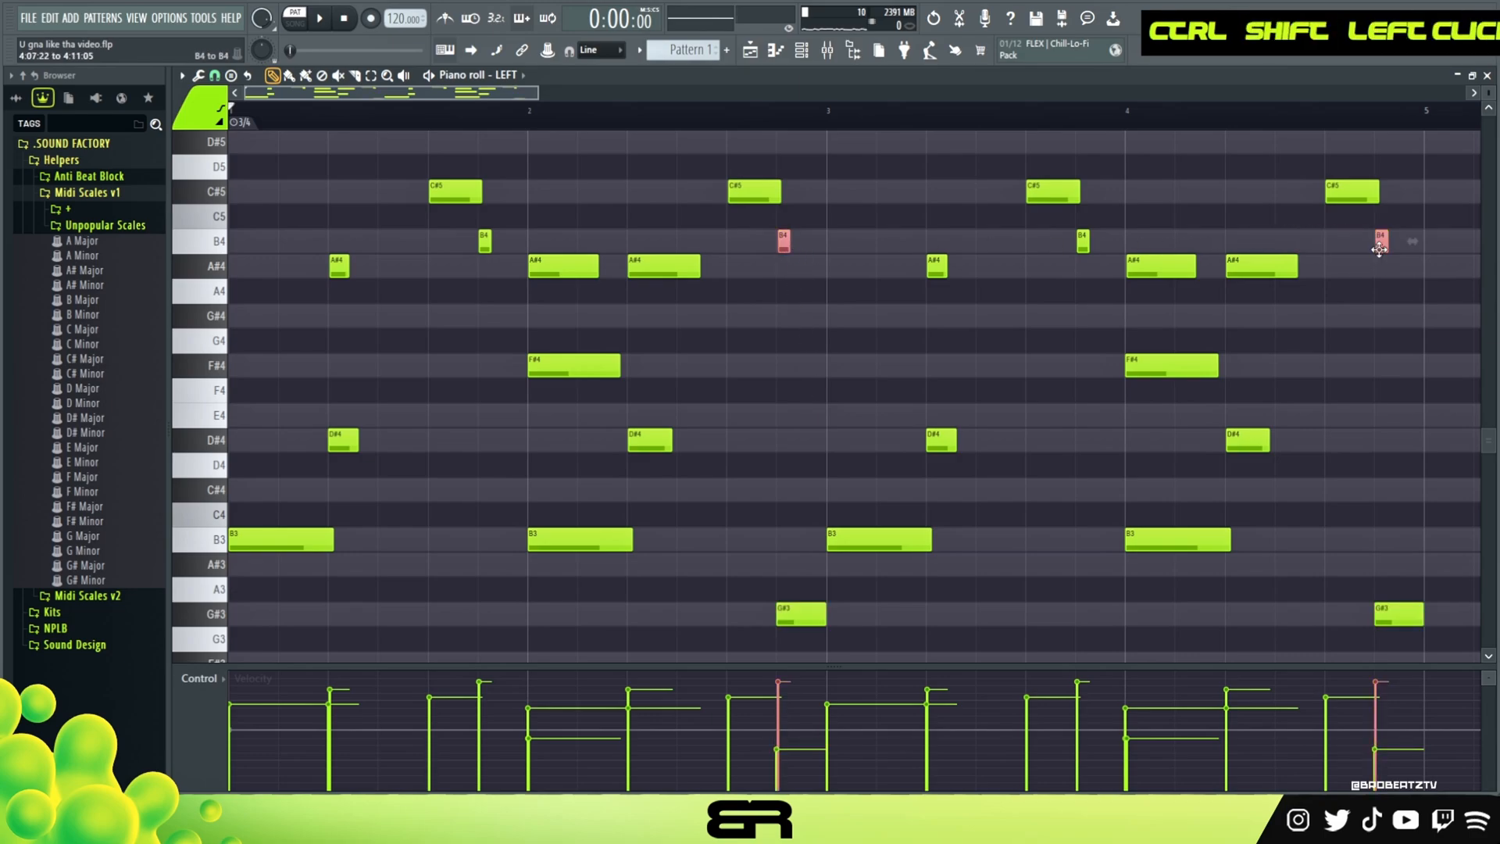
key(ctrl+q)
scroll(1396, 237, down, 2)
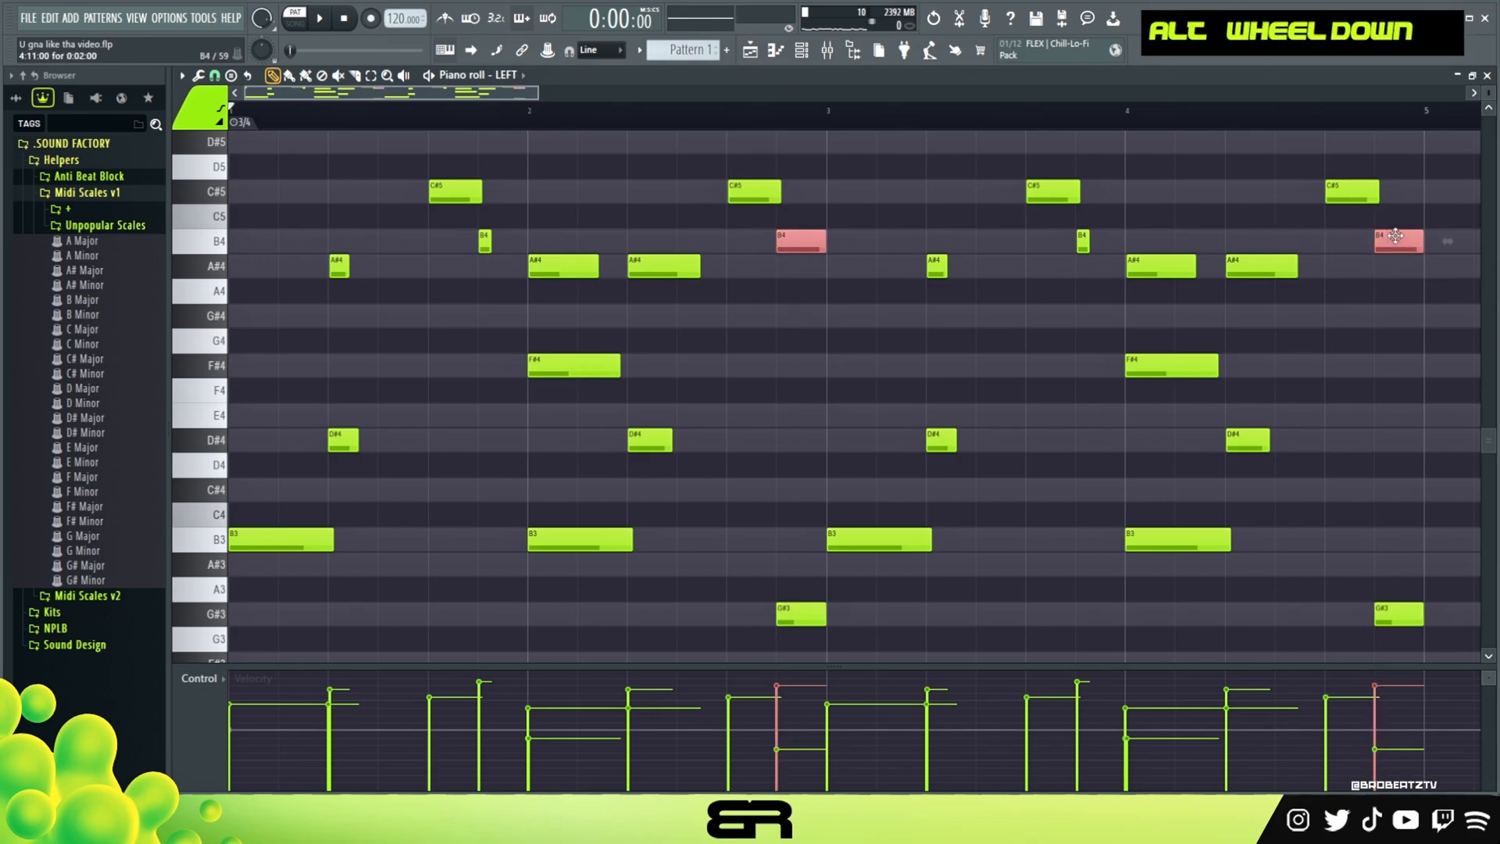
drag(1406, 242, 1387, 243)
scroll(1396, 288, up, 2)
key(space)
key(alt)
key(alt)
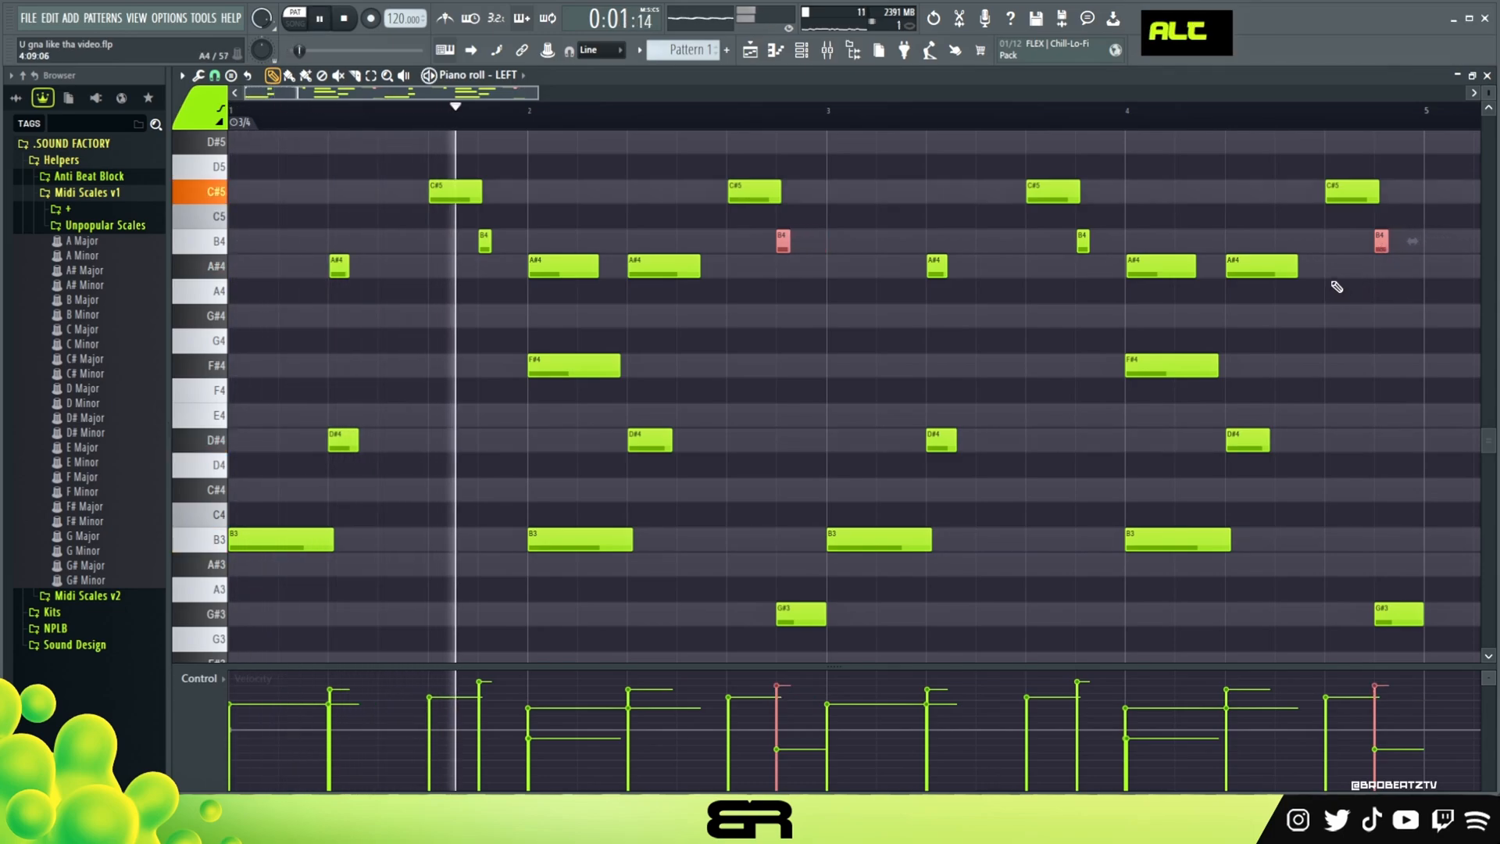
scroll(1336, 281, down, 1)
key(space)
Select all the notes of bars 1 to 4 and copy them into bars 5 to 8.
right_click(1049, 356)
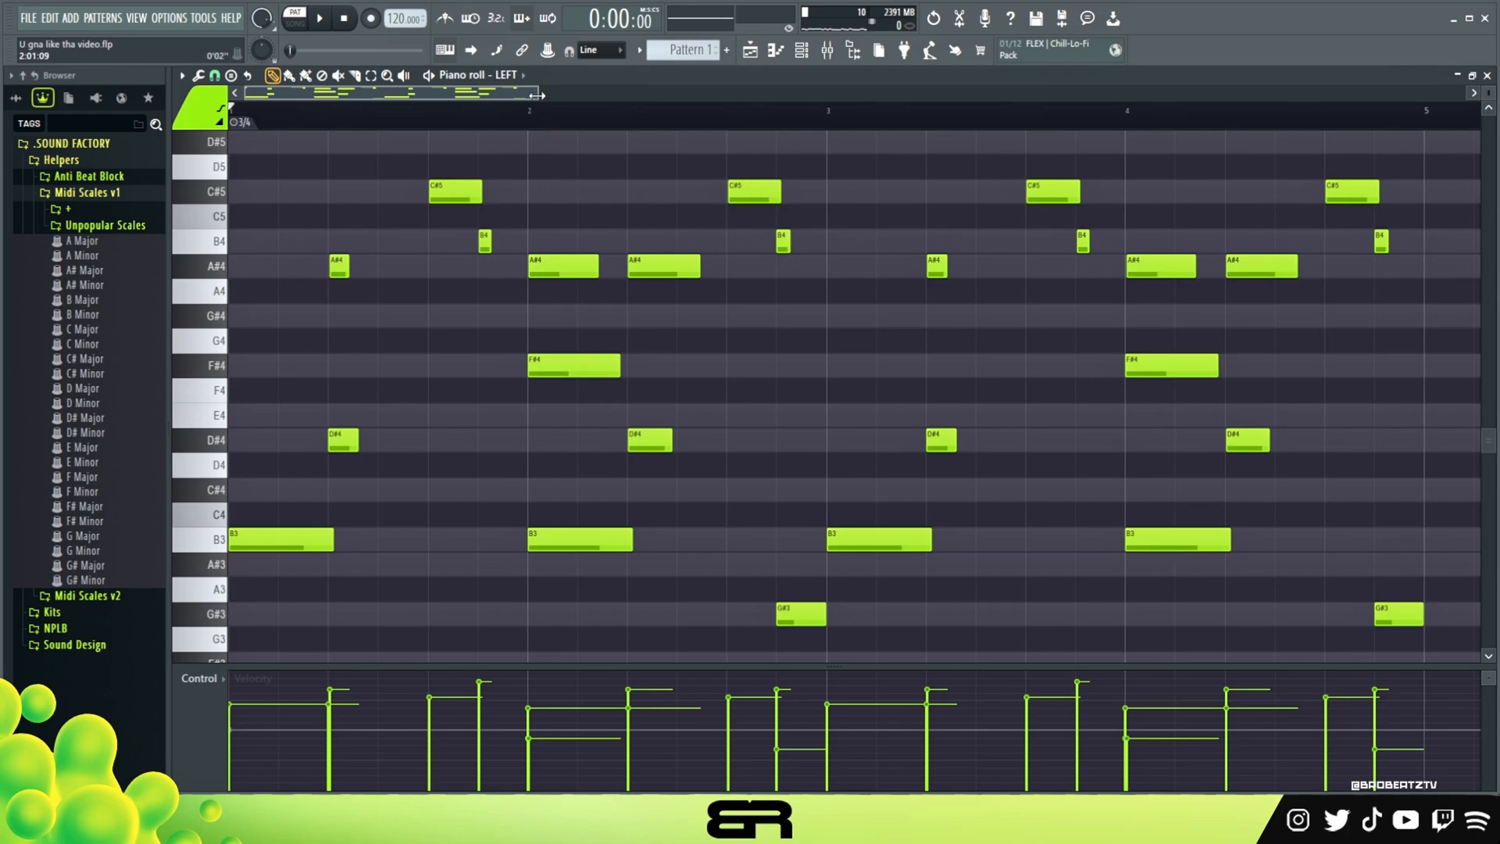
drag(536, 95, 775, 117)
key(ctrl+a)
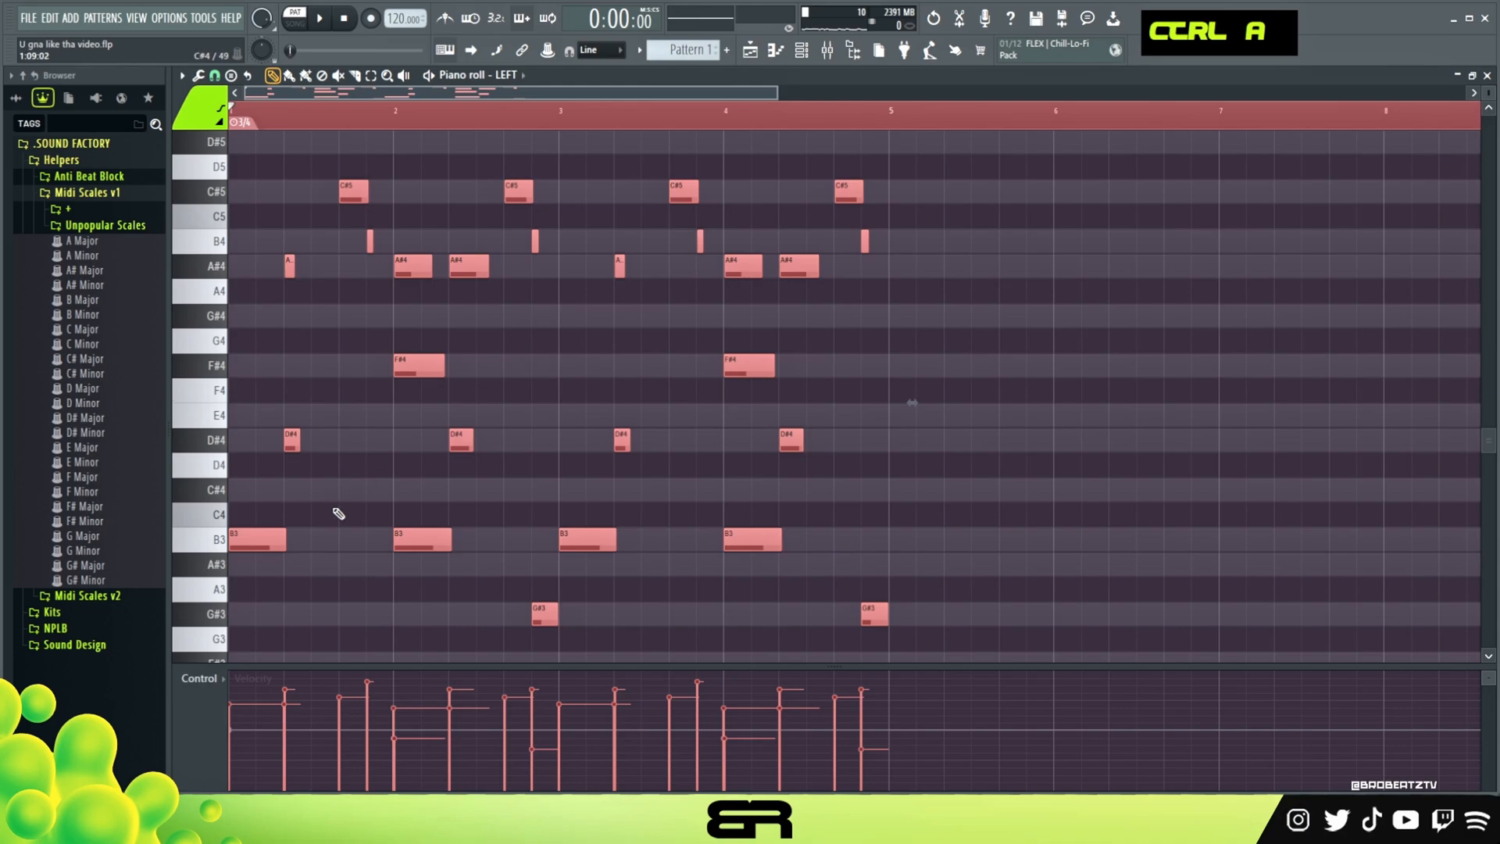
drag(276, 533, 915, 528)
right_click(900, 493)
Set the playback position to the start of bar 9 and delete the G#3 at the end of bar 8.
drag(691, 95, 993, 97)
double_click(848, 123)
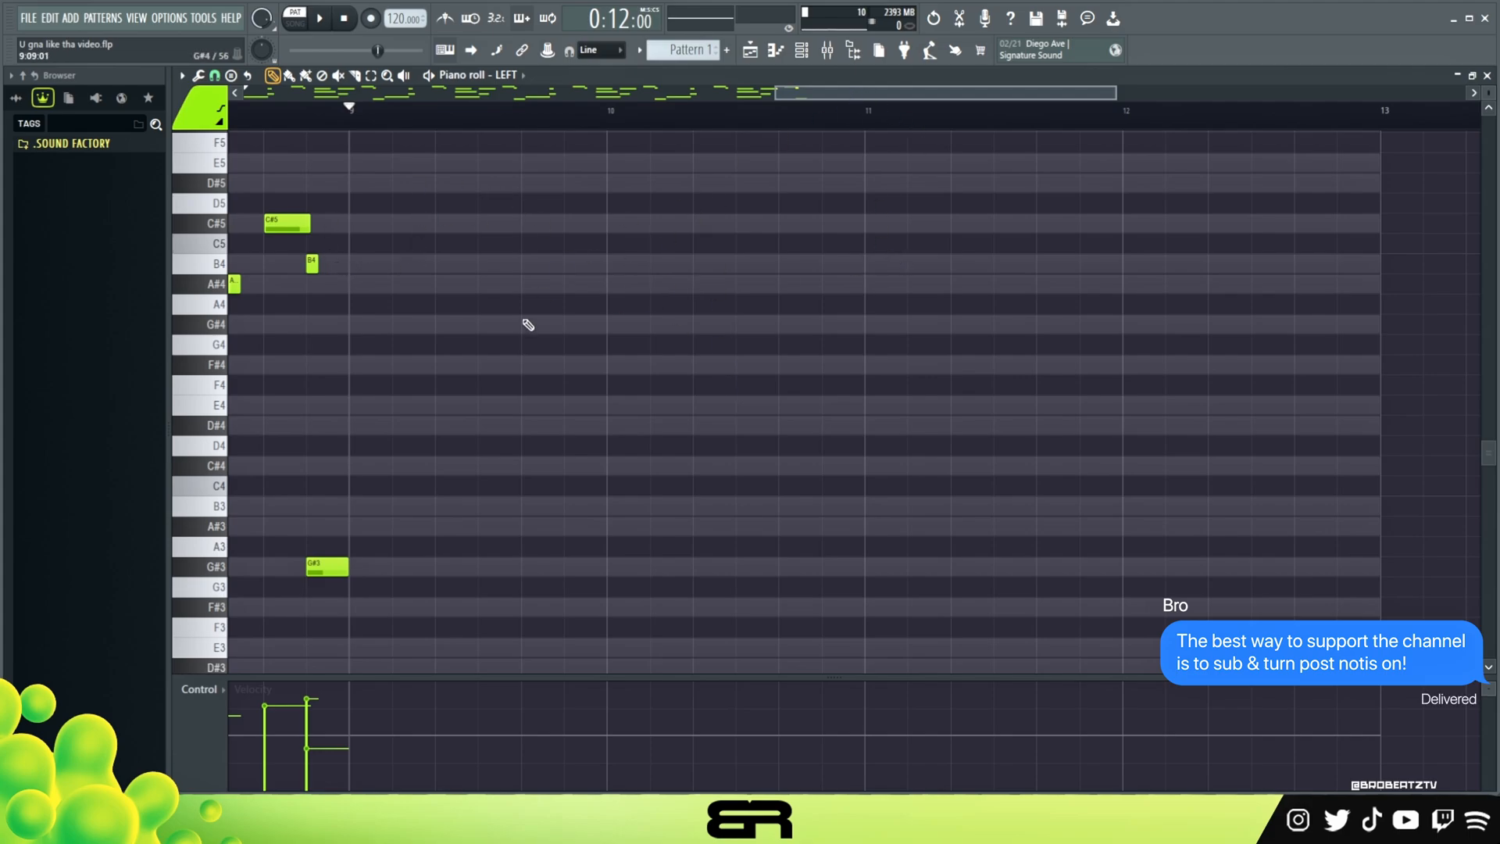
right_click(324, 568)
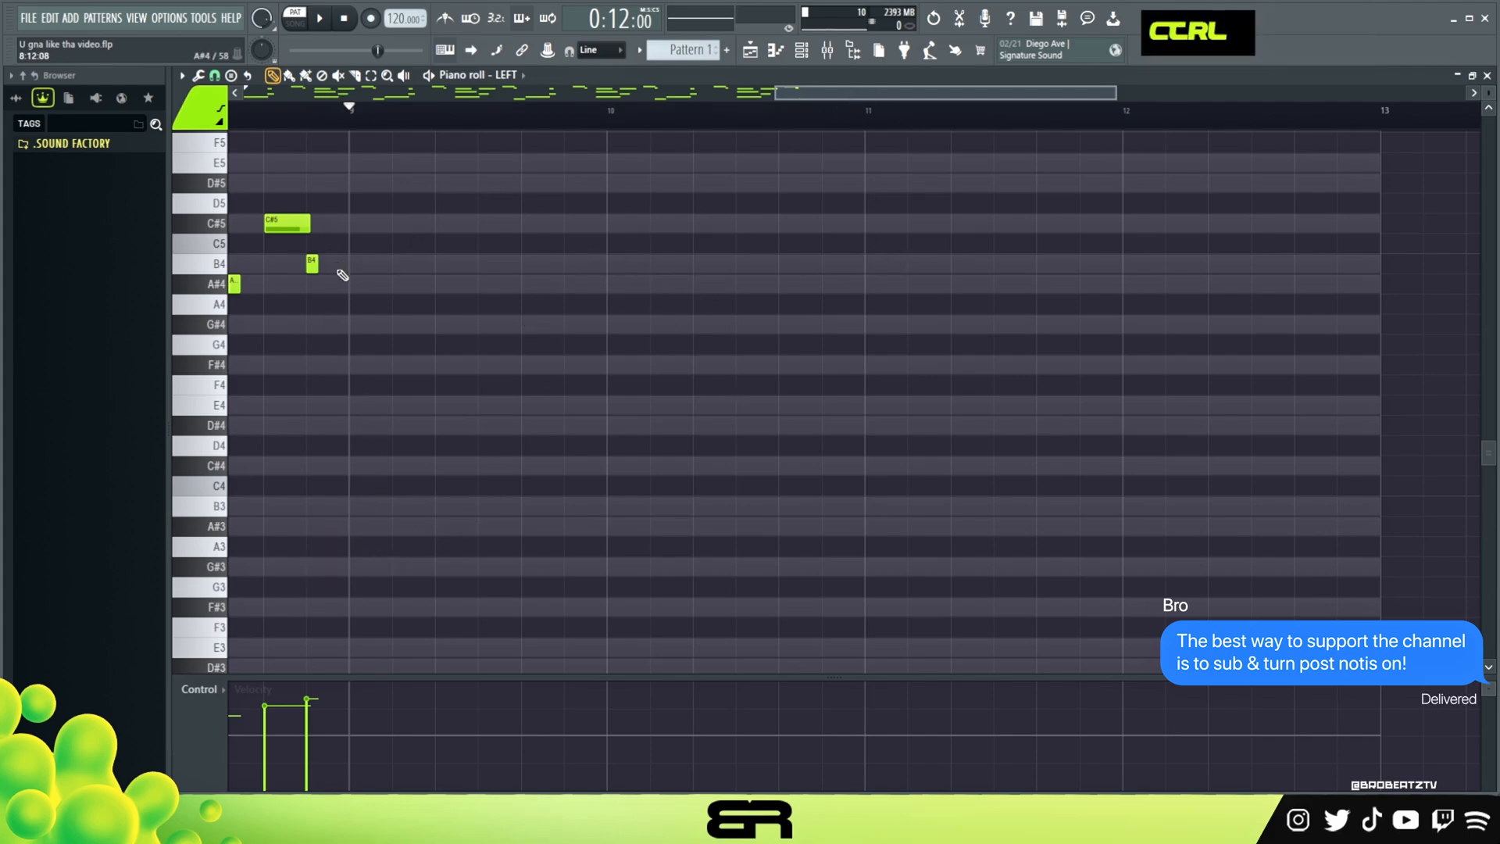
Build a lengthened B3, D#4, F#4, A#4, C#5 chord at bar 9 from a copied B4 and copy it to bar 13.
ctrl+click(312, 263)
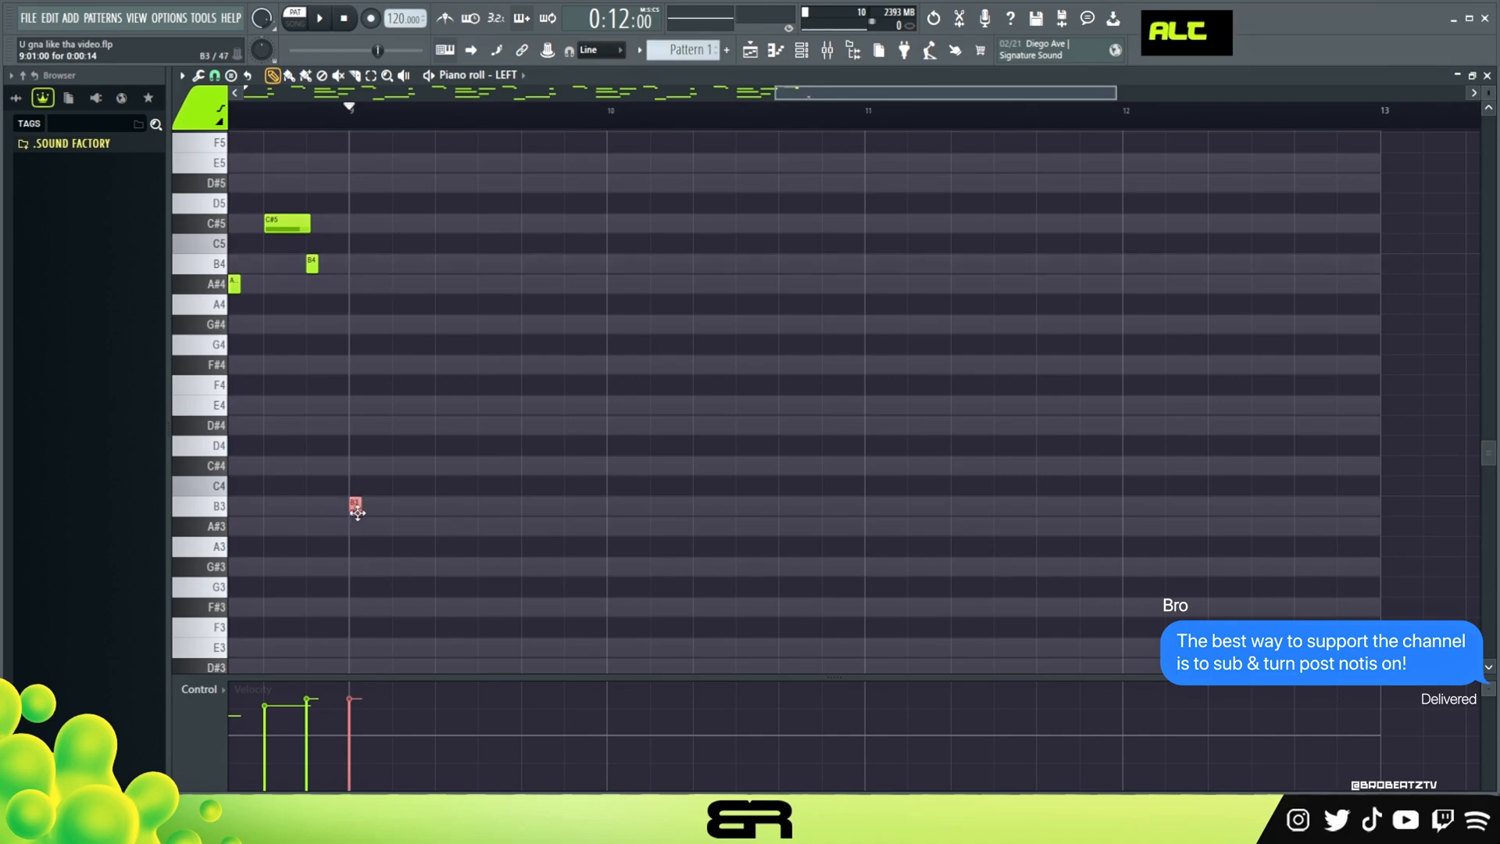
alt+drag(359, 510, 392, 283)
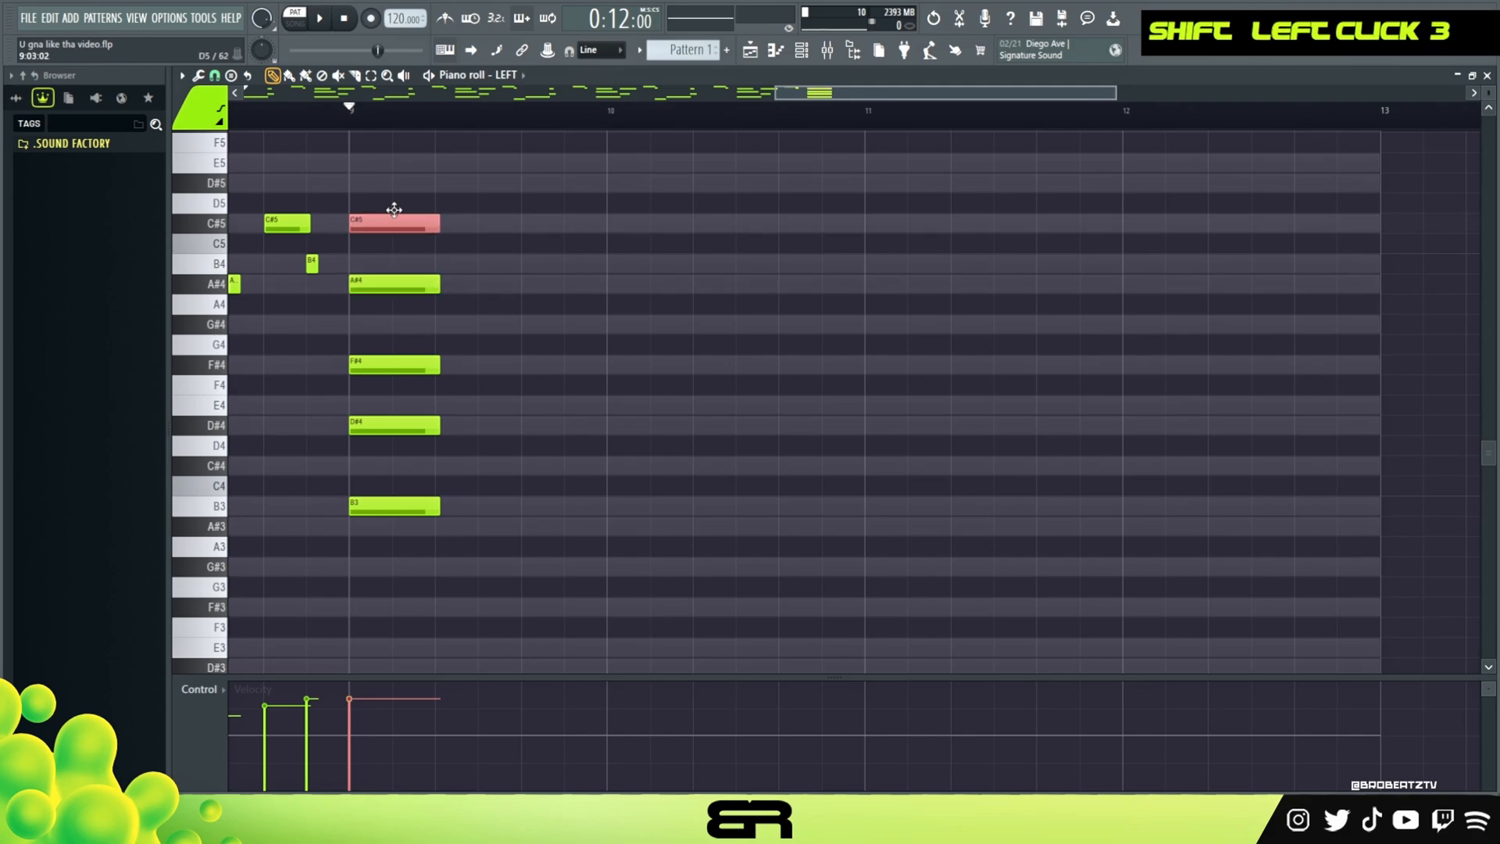
ctrl+drag(426, 174, 373, 516)
shift+drag(406, 508, 1436, 516)
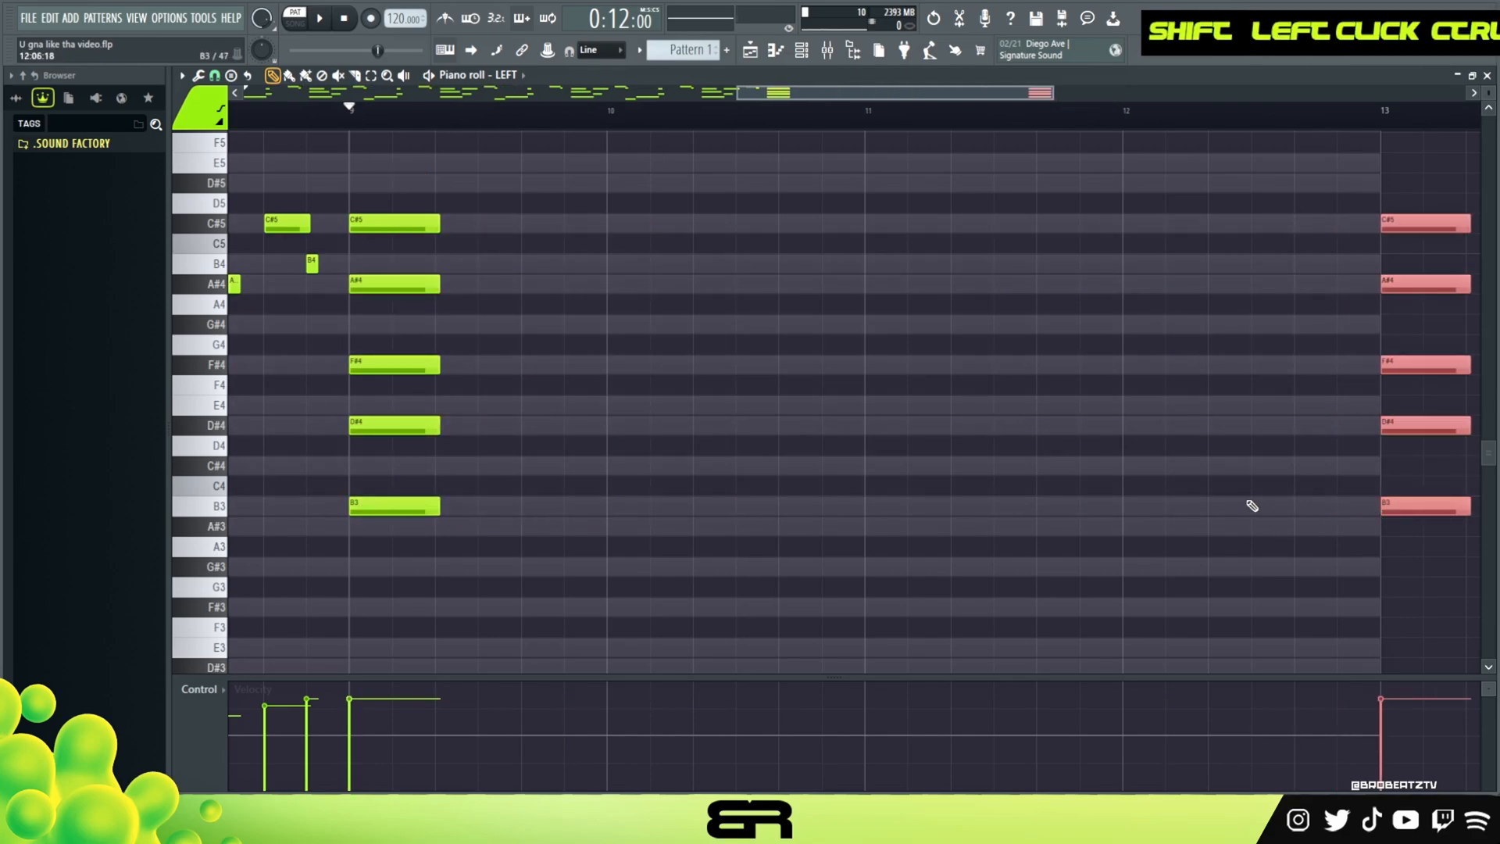
Delete the A#4 and C#5 at bar 9, then move the F#4 and D#4 to the second beat and shorten them.
right_click(534, 376)
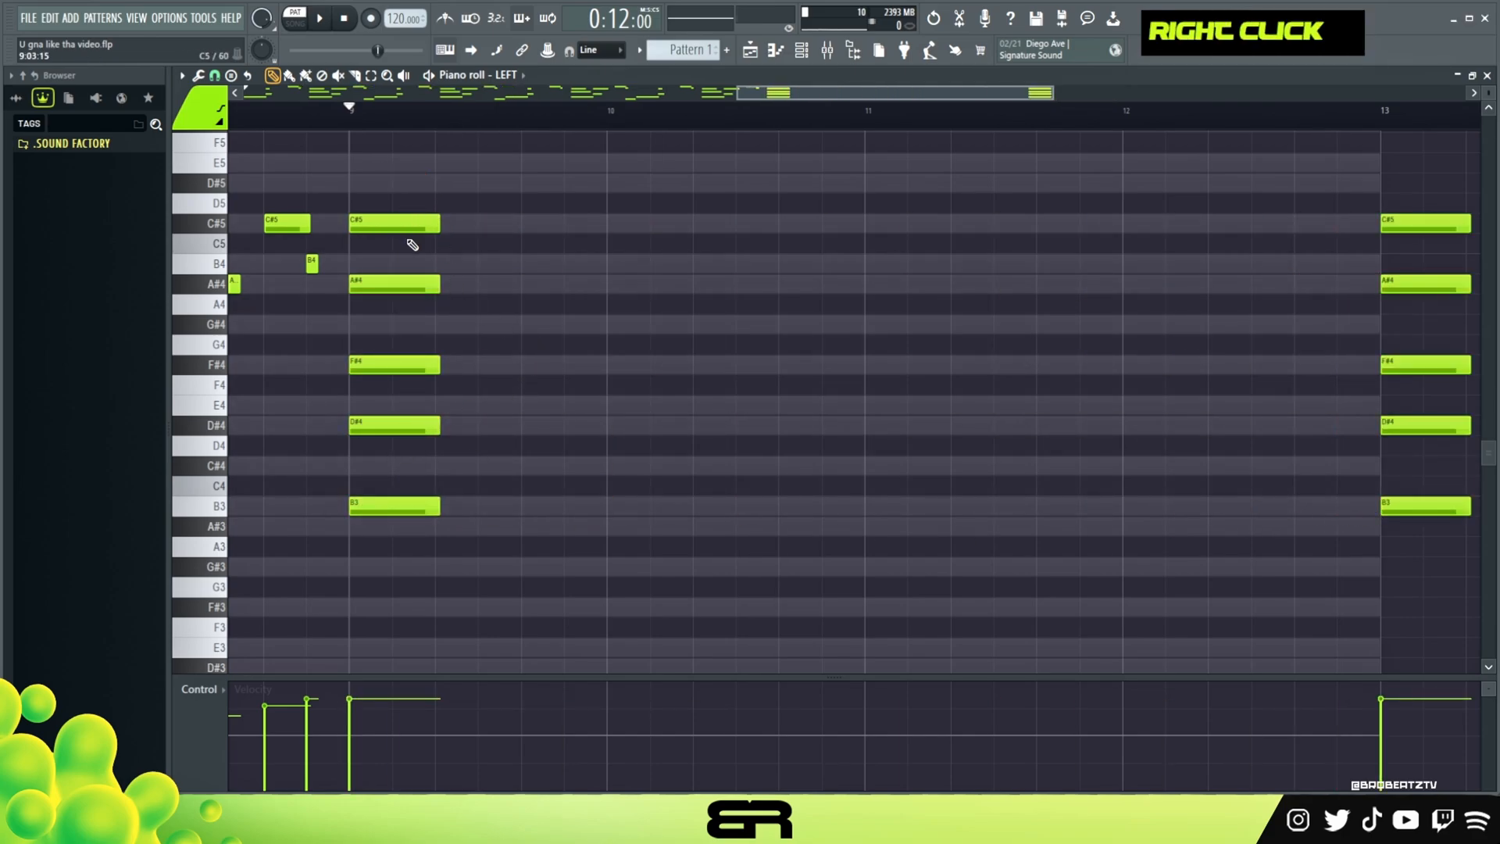
right_click(424, 284)
right_click(414, 224)
ctrl+drag(389, 339, 466, 438)
right_click(474, 451)
alt+drag(466, 377, 468, 377)
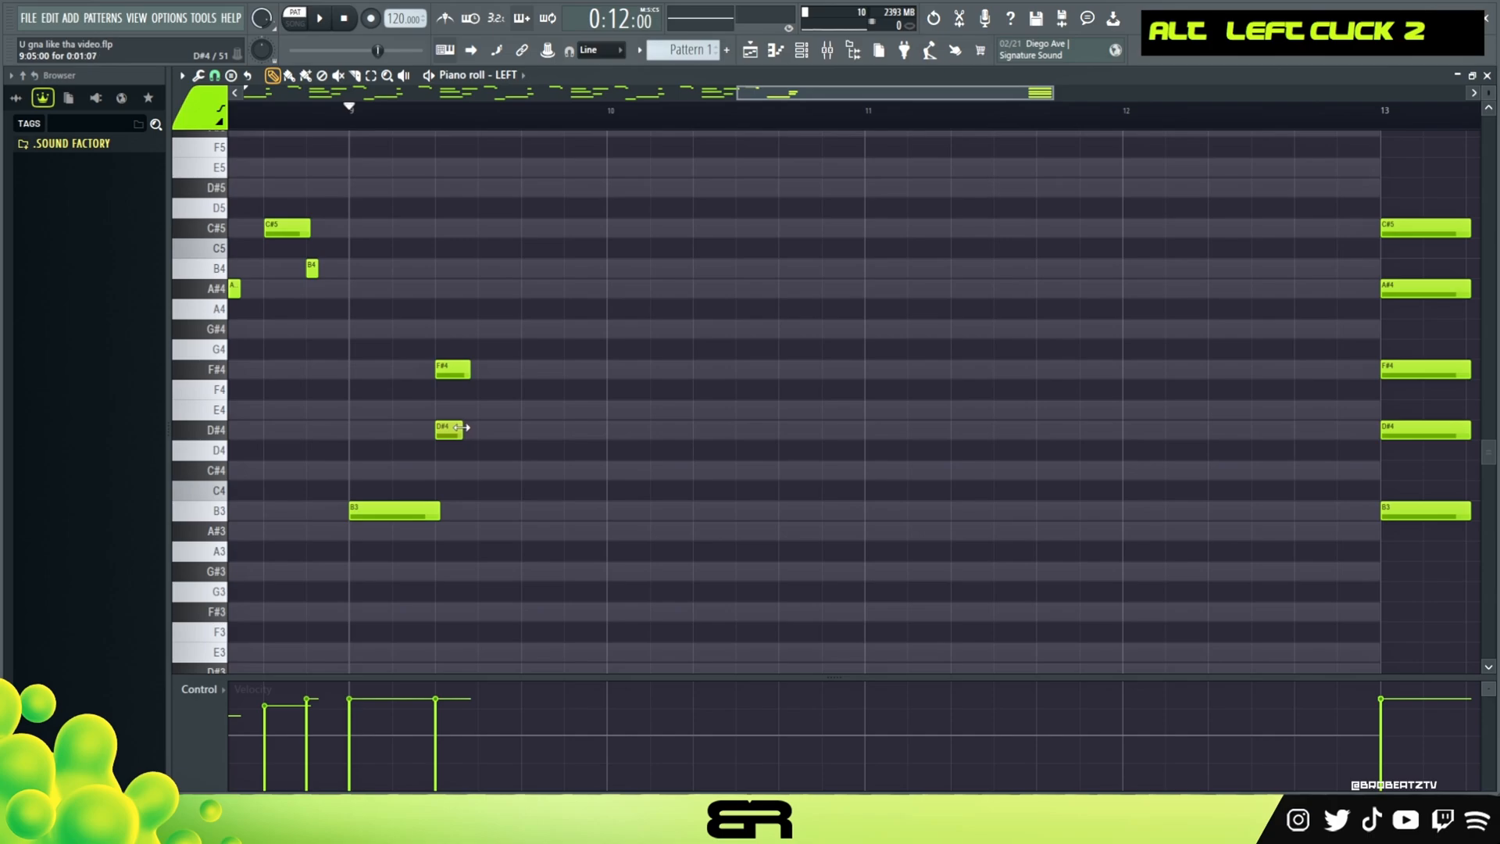
Lower the velocity of the B3 at bar 9 slightly and play the passage.
ctrl+drag(465, 320, 439, 460)
key(space)
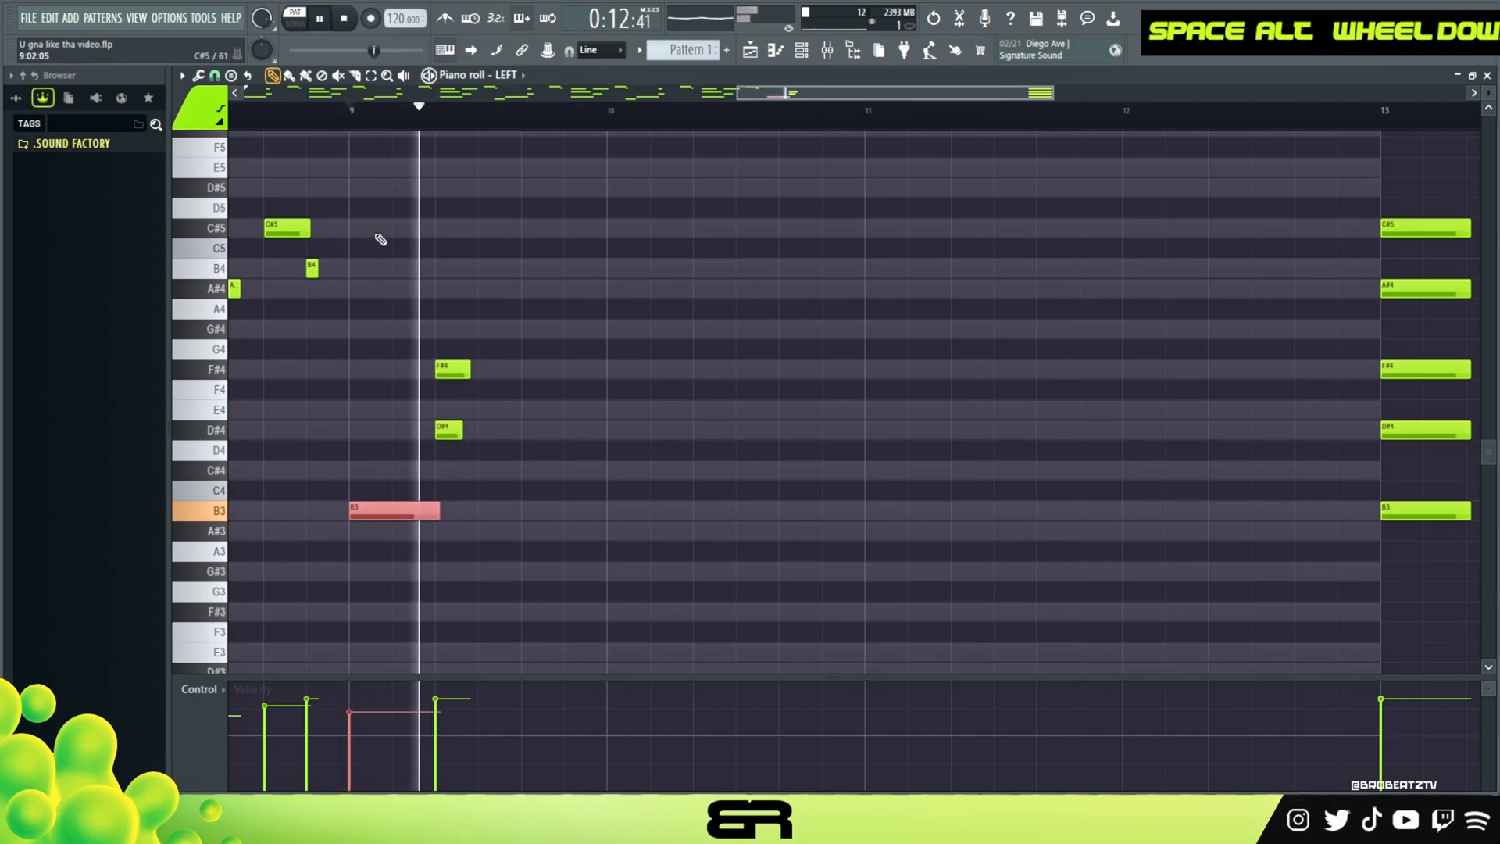
key(space)
key(space)
key(space)
Copy the C#5 and B4 from the end of bar 8 to the last beat of bar 9.
key(space)
key(space)
mouse_move(344, 315)
ctrl+mouse_down()
mouse_move(286, 200)
mouse_move(558, 237)
ctrl+mouse_up()
right_click(549, 340)
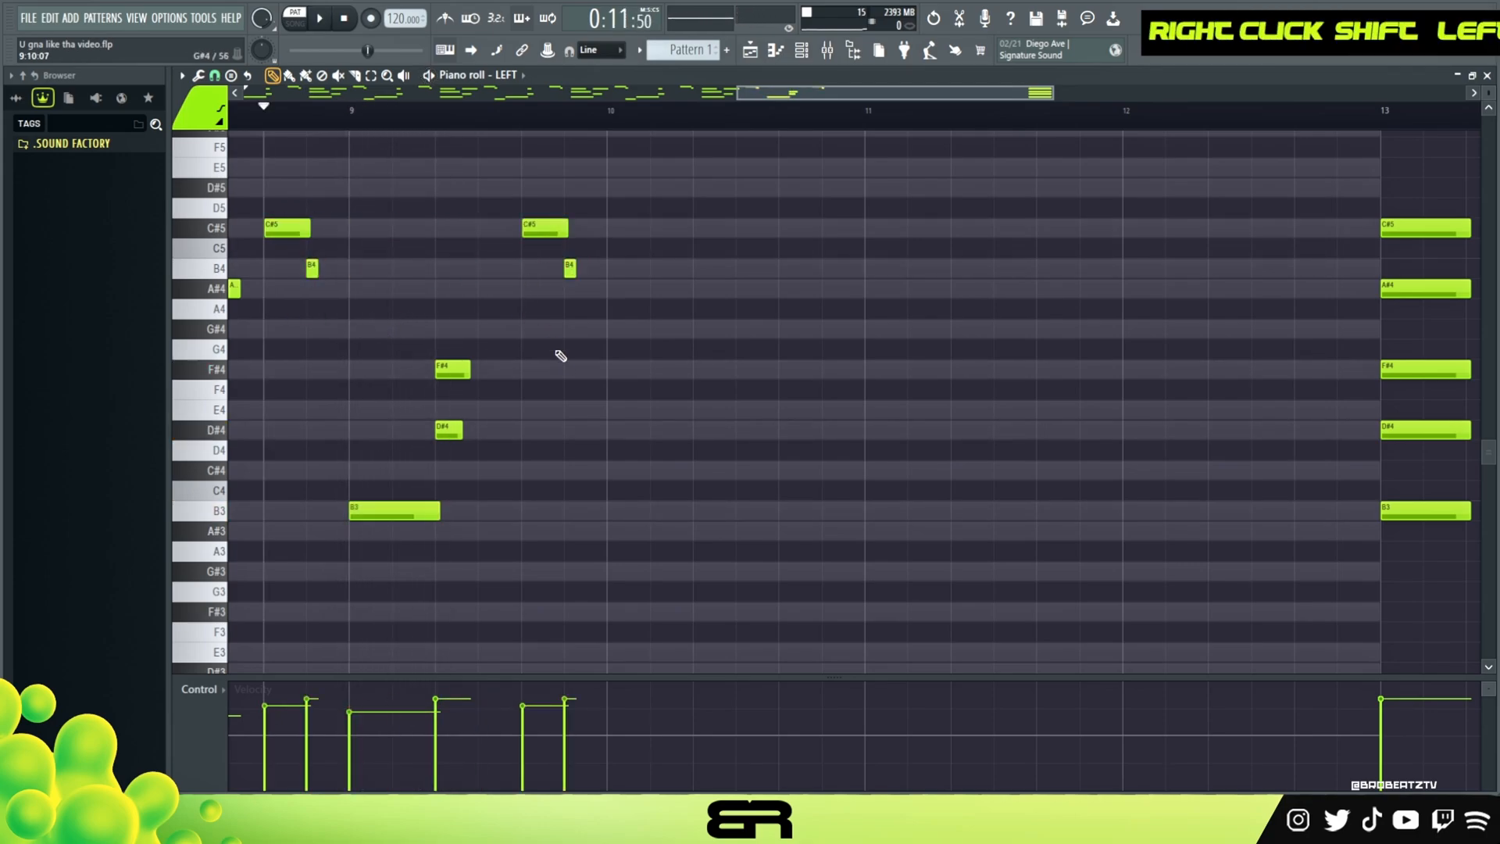
Copy the B3 at bar 9 to G#3 at the start of bar 10 and lengthen it slightly.
key(ctrl)
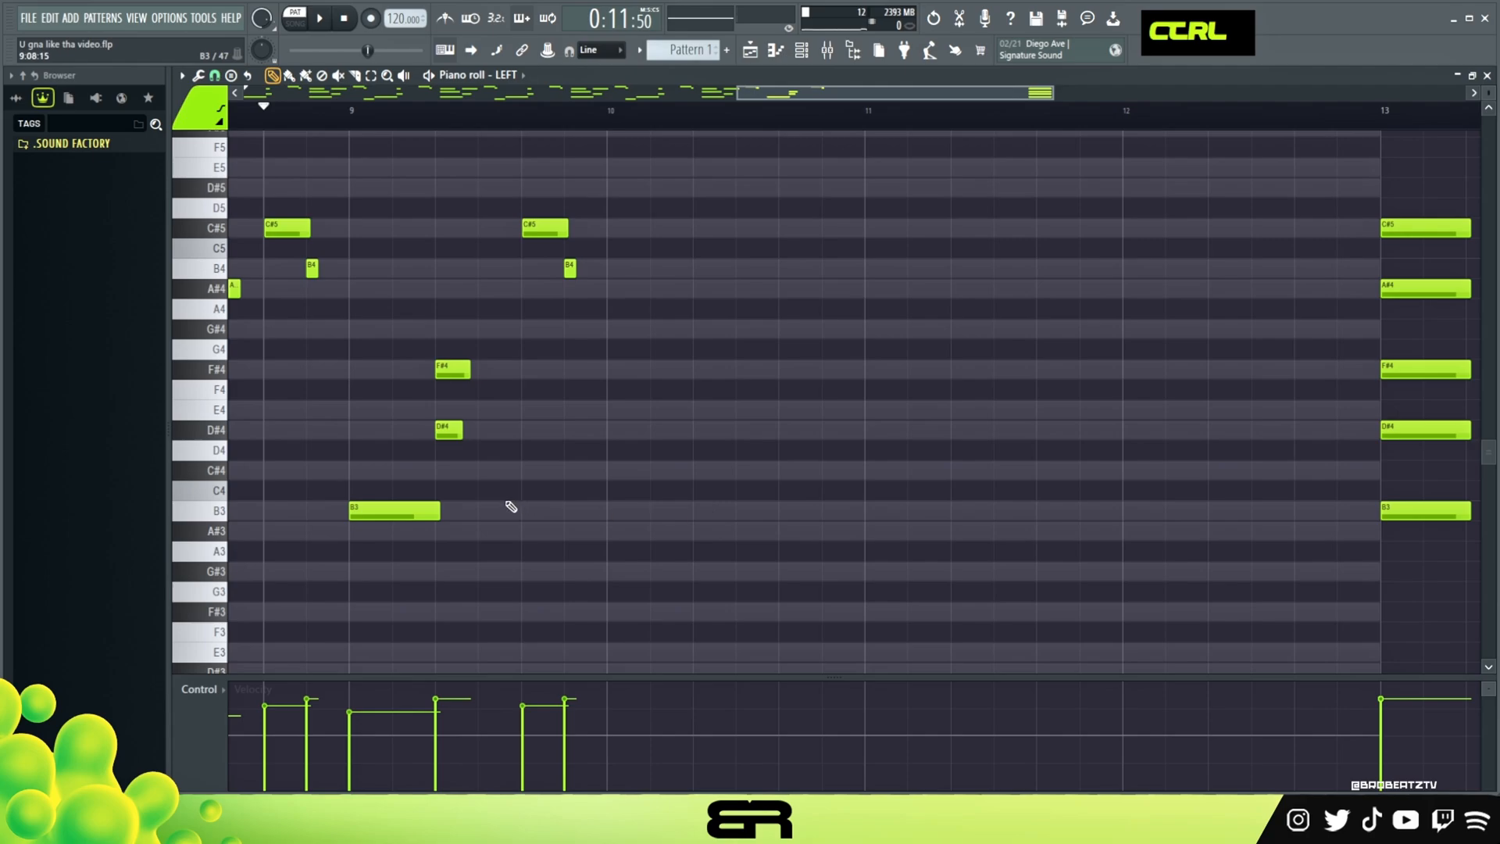
ctrl+click(395, 511)
drag(395, 512, 452, 582)
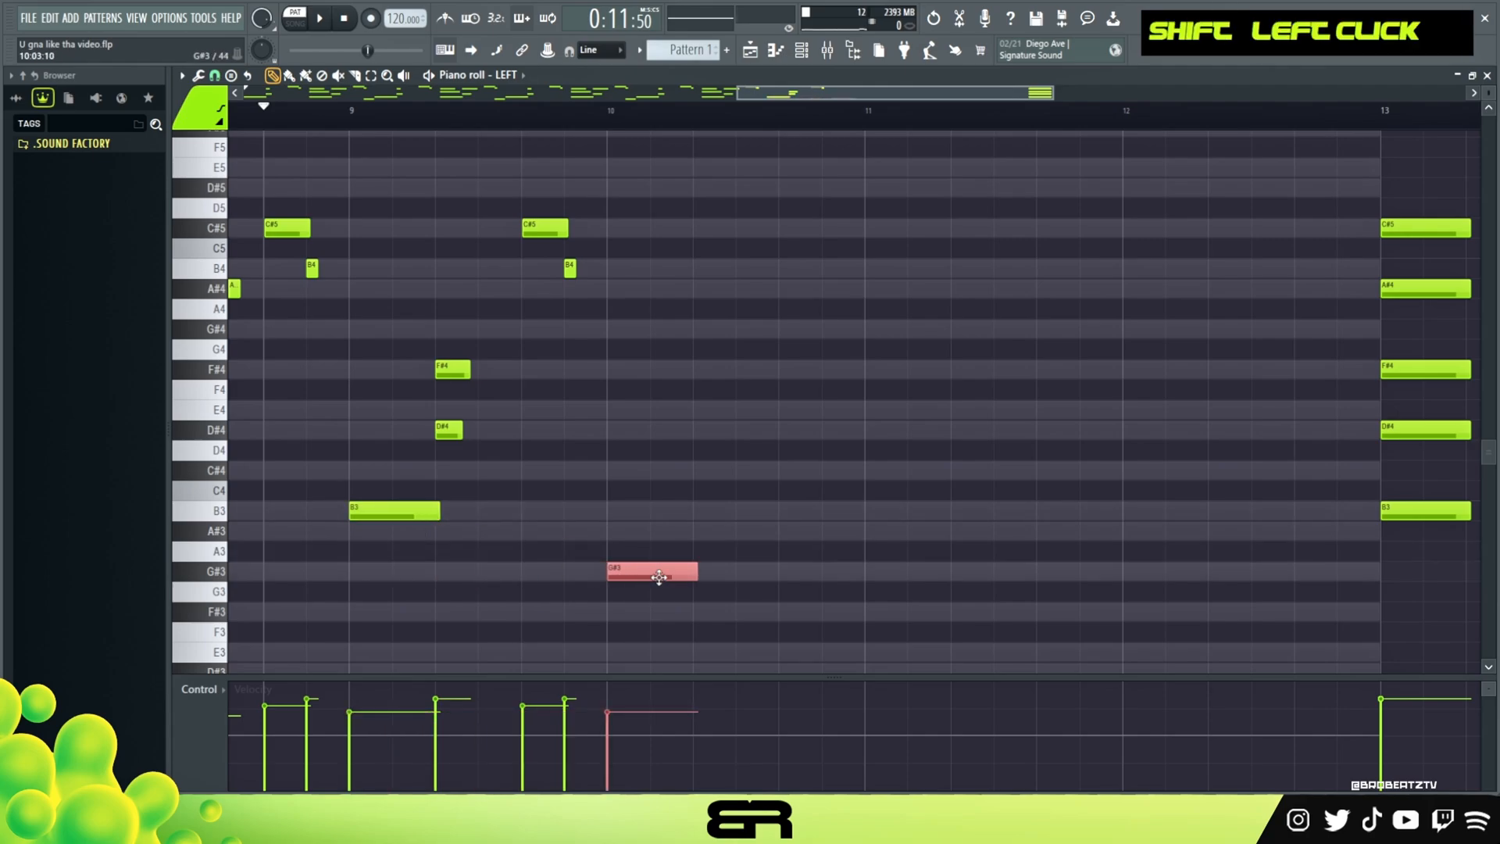
alt+drag(696, 573, 713, 574)
Add a long D#4 half a beat into bar 10, an A#4 on beat 2 and a C#5 on beat 3, and play them back.
ctrl+click(449, 430)
shift+drag(449, 430, 763, 432)
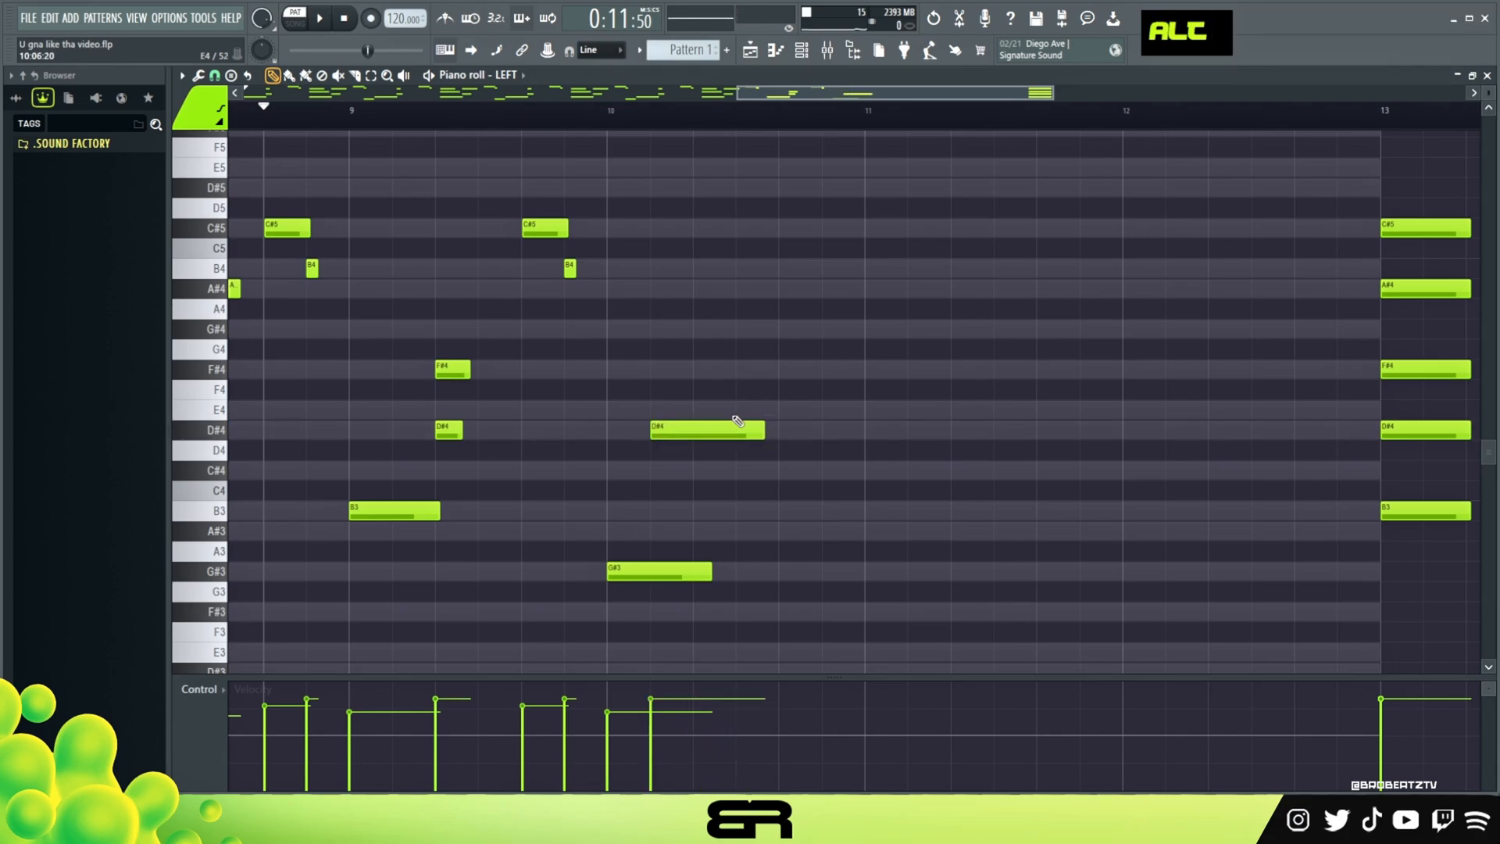
ctrl+click(1396, 283)
shift+drag(1397, 282, 720, 288)
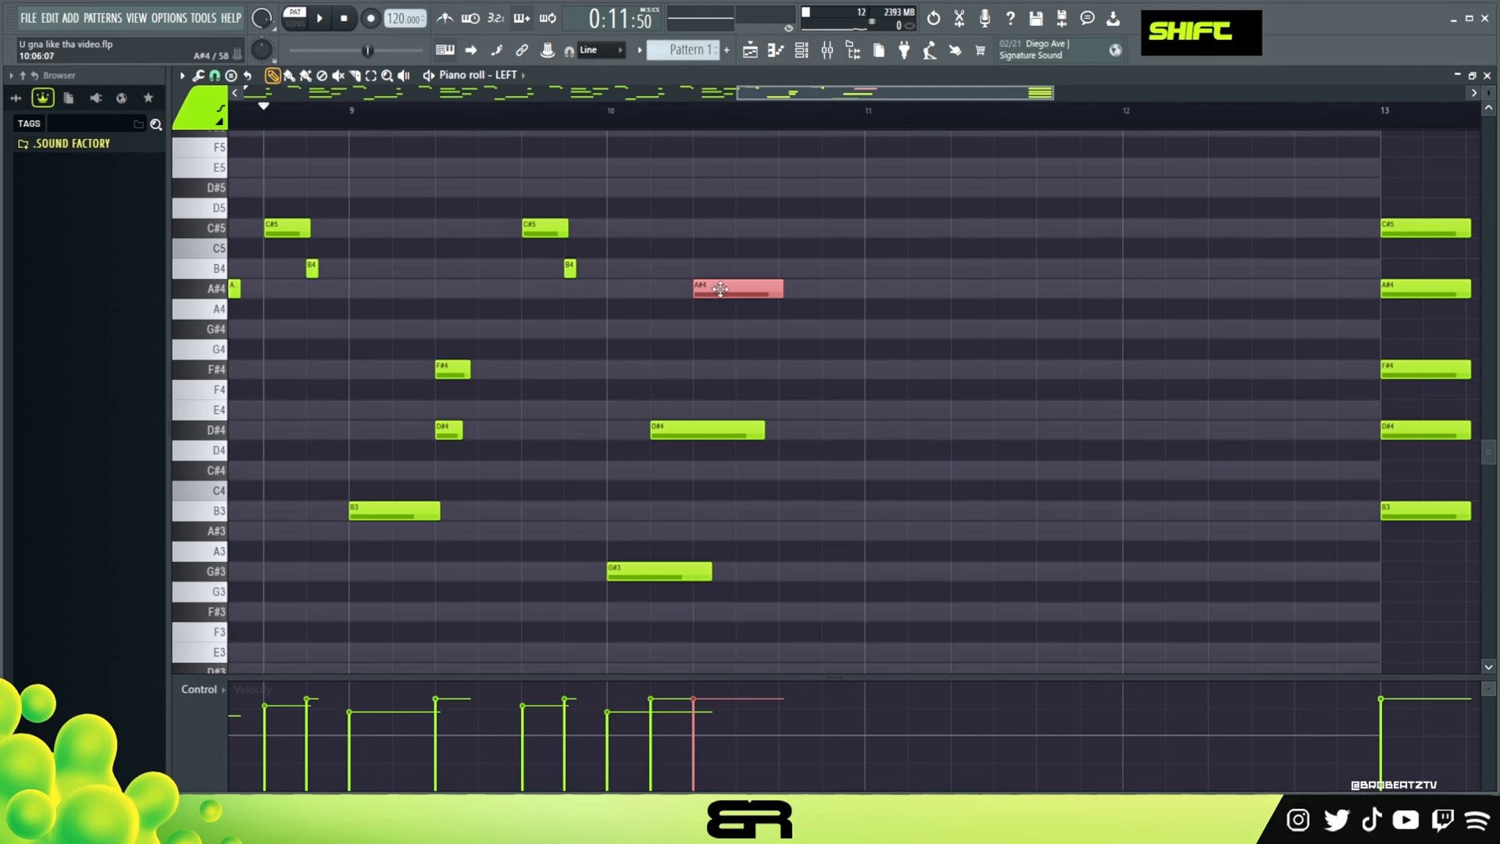
alt+right_click(613, 545)
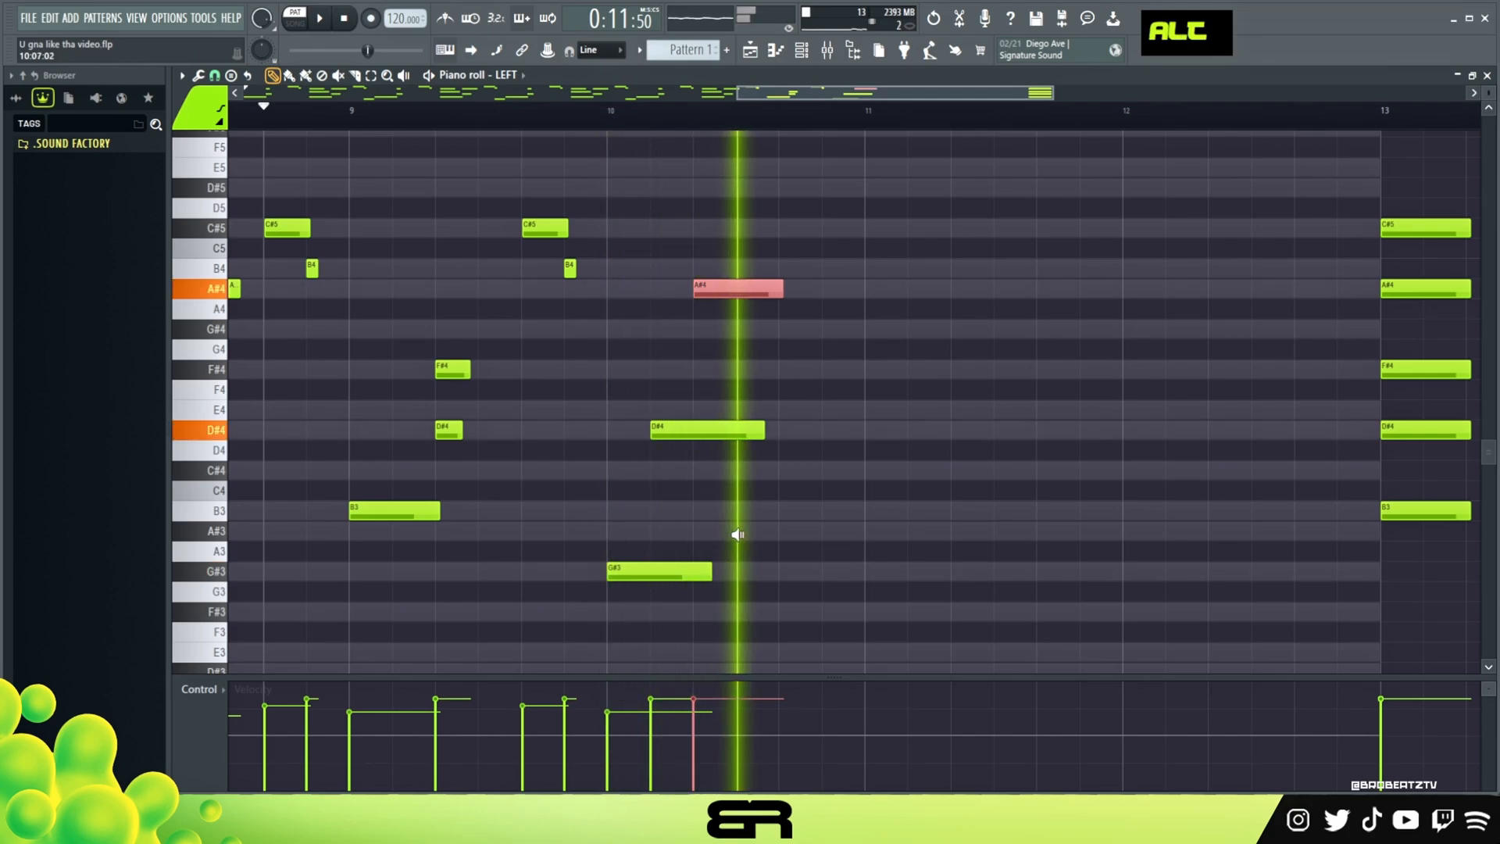
click(775, 229)
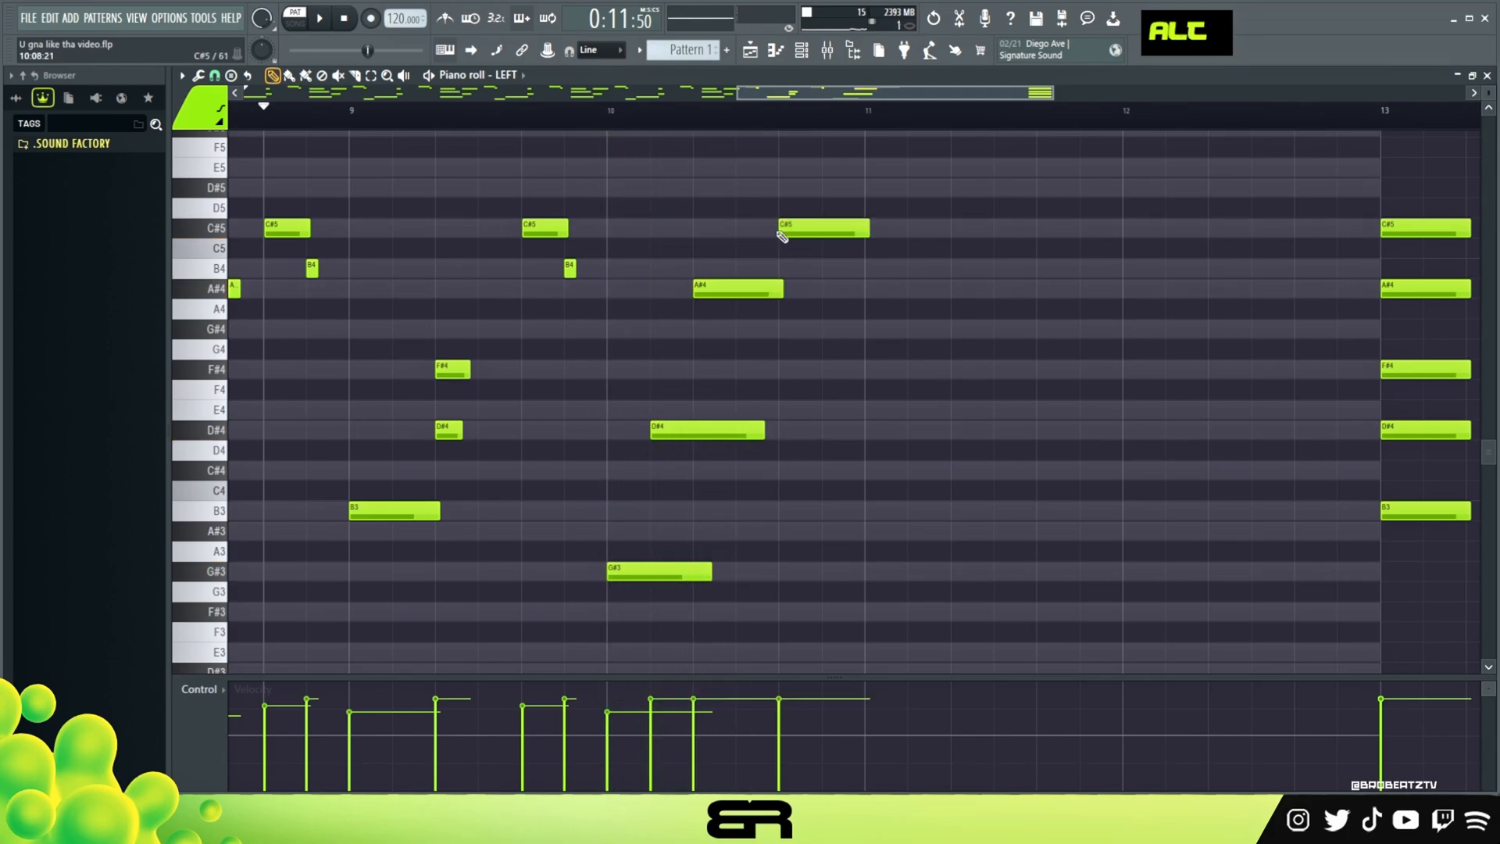
key(space)
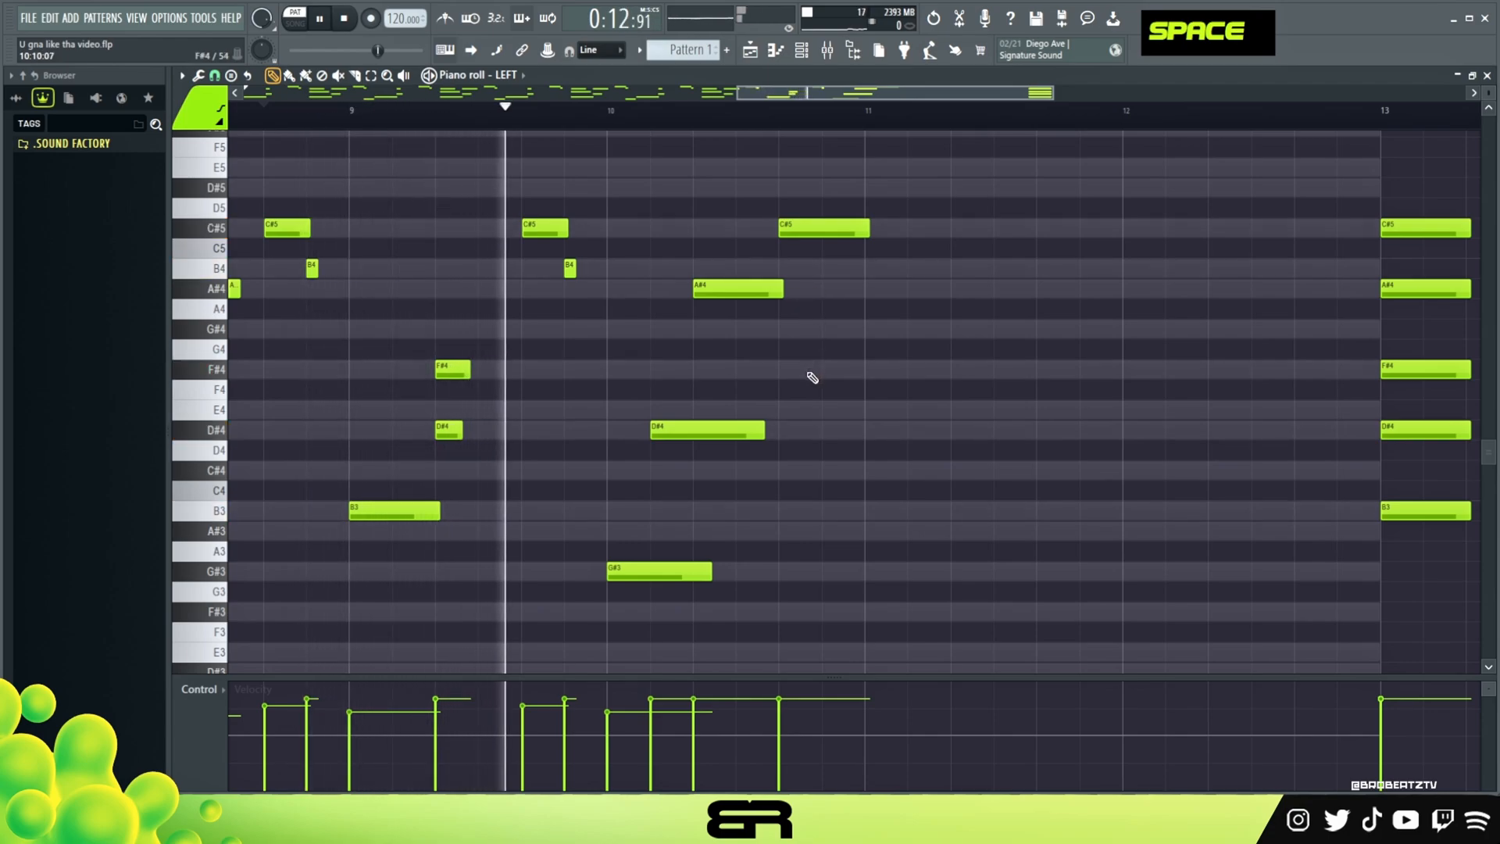
key(space)
Reduce the velocities of the D#4, A#4 and C#5 in bar 10 by slightly different amounts.
mouse_move(869, 200)
mouse_down()
mouse_move(653, 478)
mouse_move(591, 605)
mouse_up()
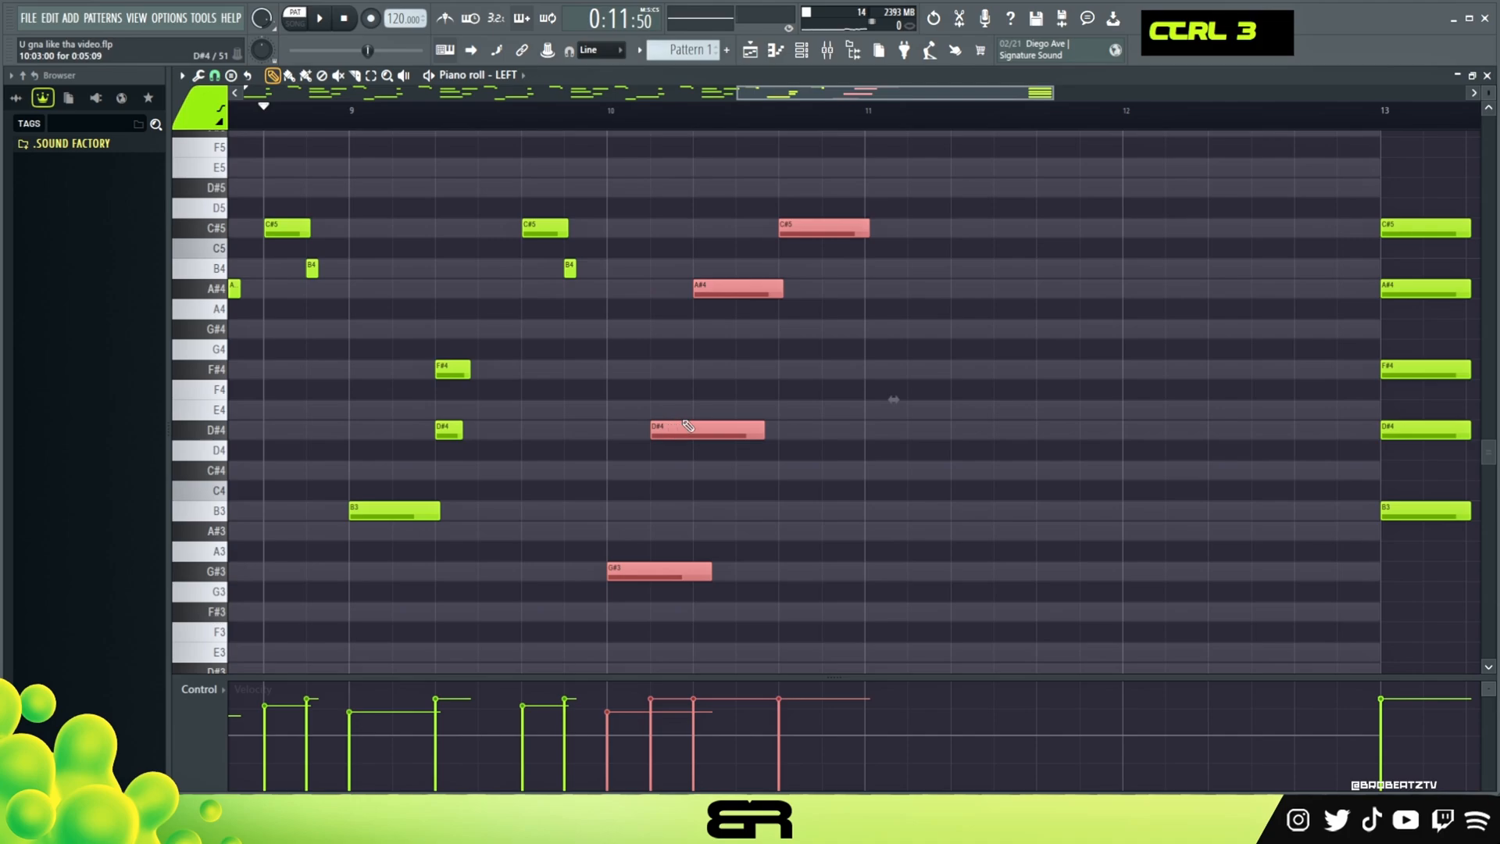
scroll(740, 328, down, 2)
drag(710, 368, 666, 490)
scroll(675, 459, down, 2)
ctrl+click(828, 226)
scroll(825, 261, down, 2)
drag(894, 207, 715, 448)
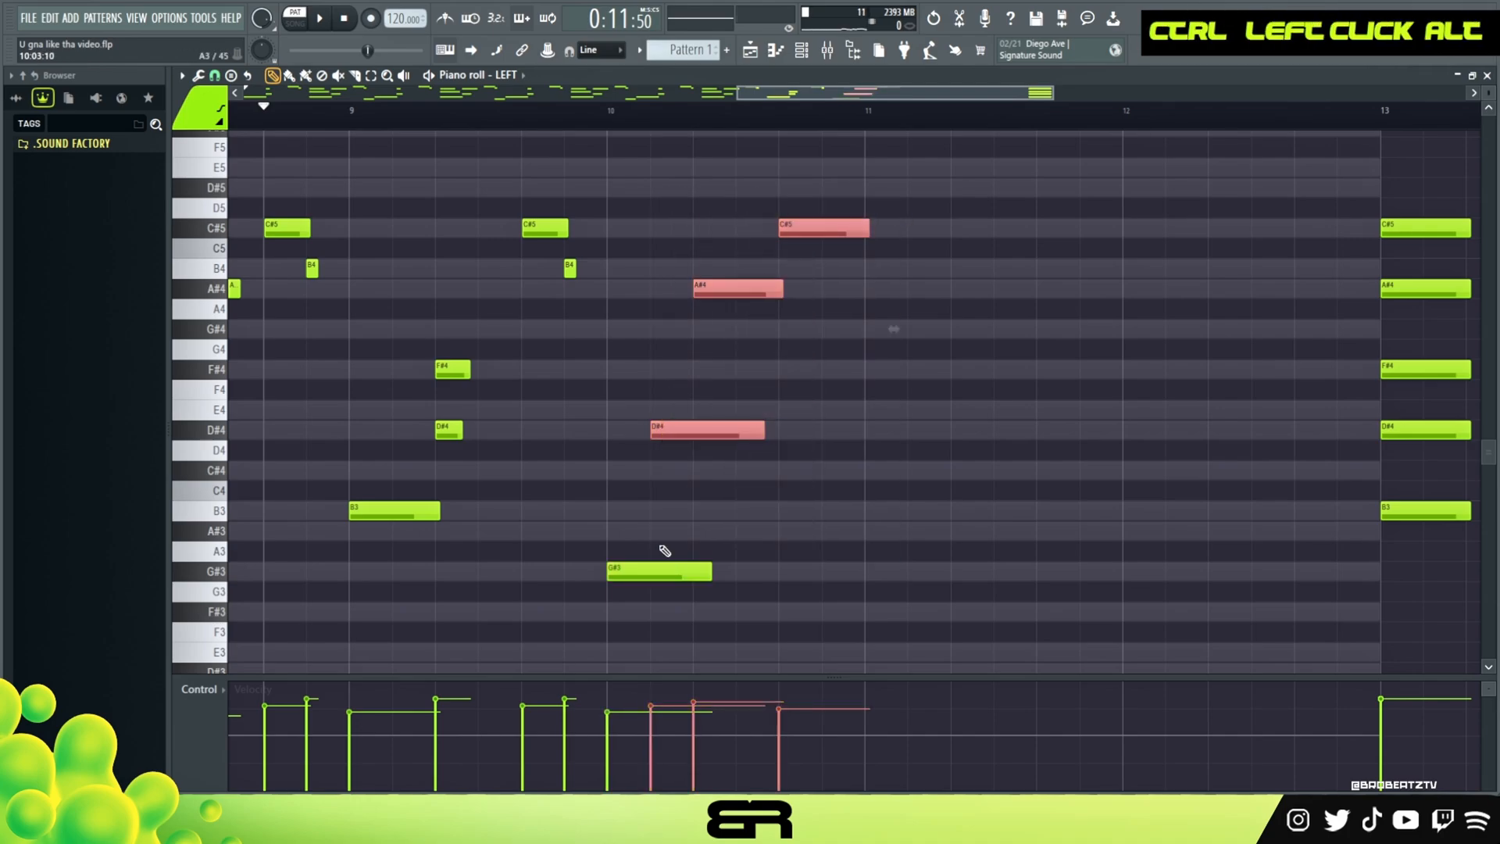
Lower the velocities of the bar 9 and 10 notes, reduce the bar 10 notes once more, and play the result.
drag(890, 157, 409, 550)
scroll(414, 543, down, 2)
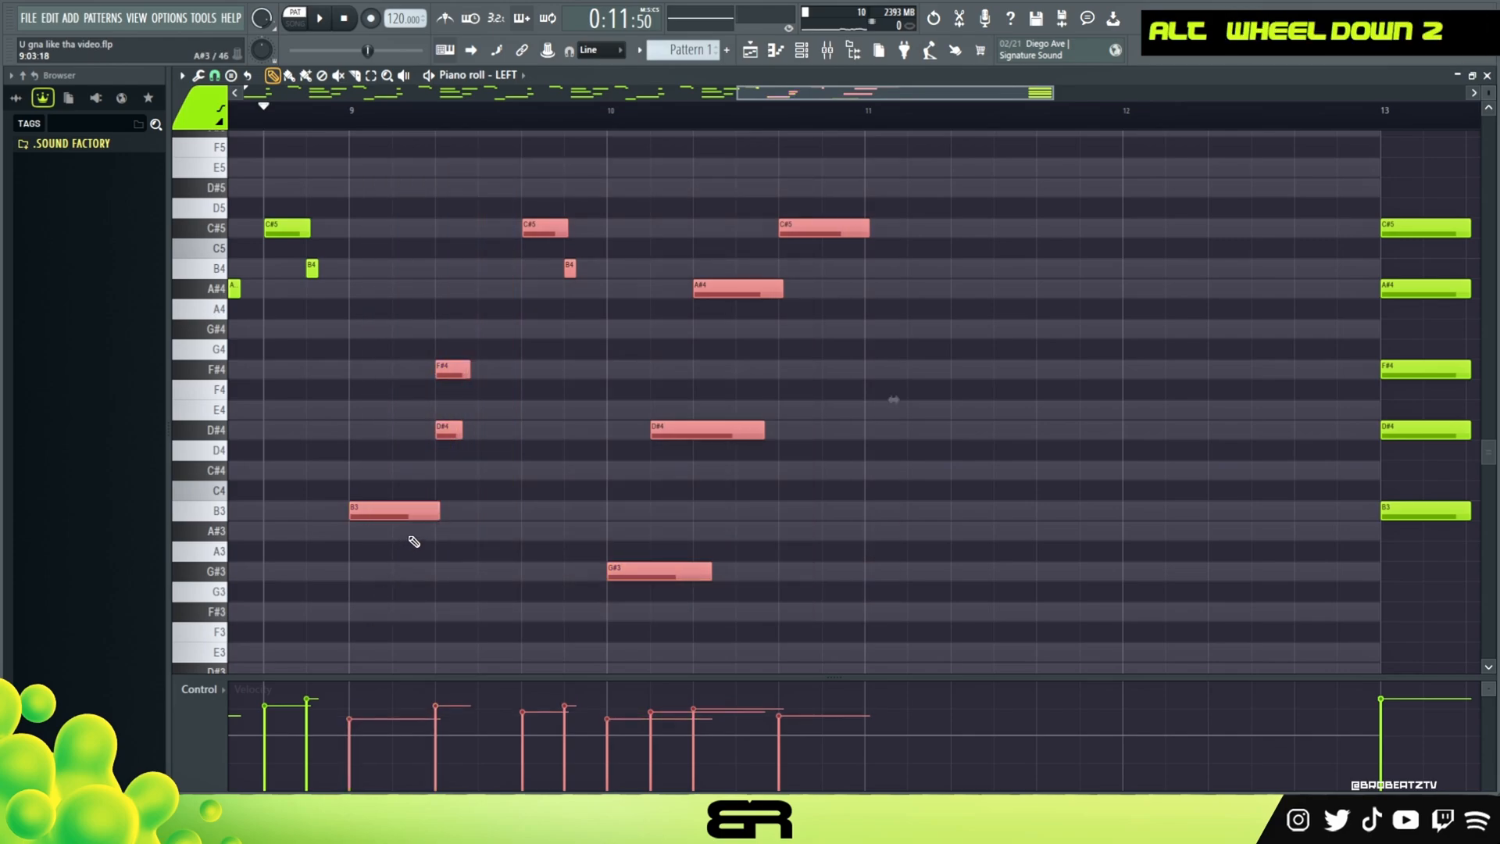
drag(914, 219, 643, 560)
drag(848, 178, 598, 572)
scroll(663, 469, down, 2)
right_click(641, 390)
key(space)
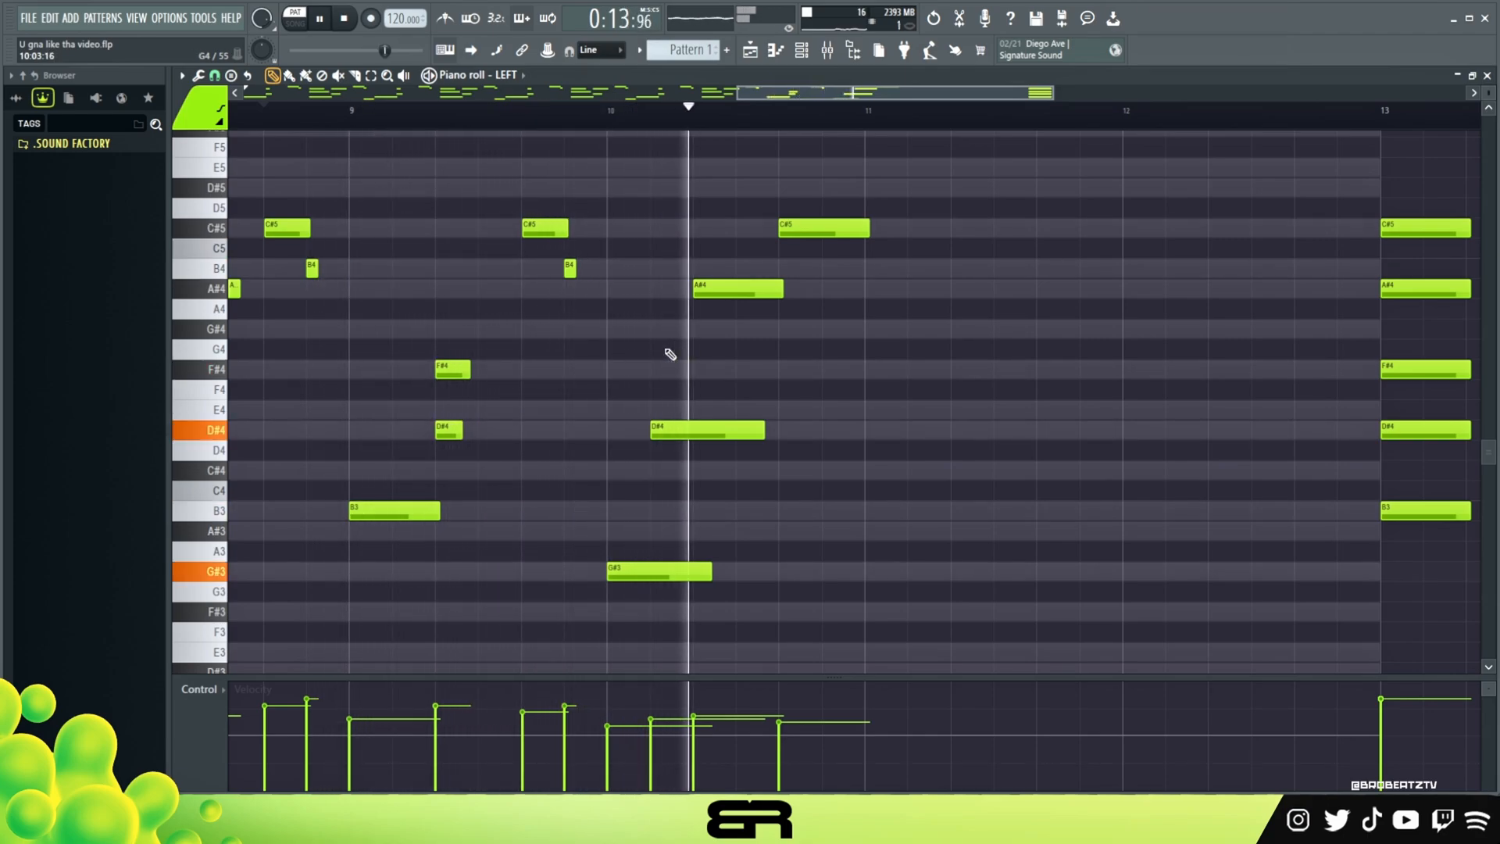
key(space)
Raise the velocities of the G#3, D#4 and A#4 in bar 10 slightly and start playback.
ctrl+click(674, 576)
scroll(691, 535, up, 2)
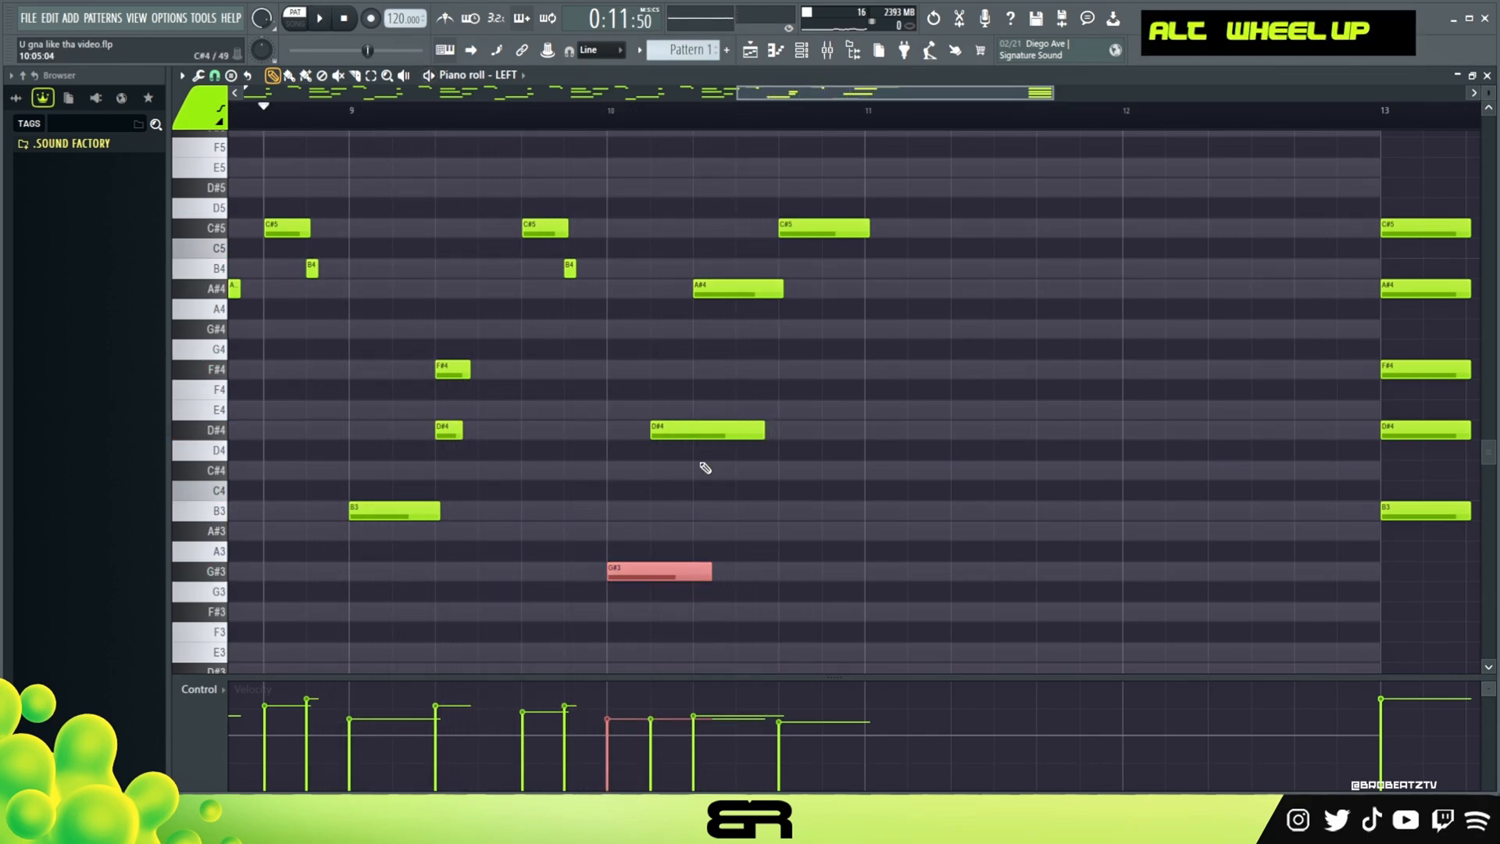
ctrl+click(727, 429)
scroll(719, 459, up, 2)
ctrl+click(752, 288)
key(space)
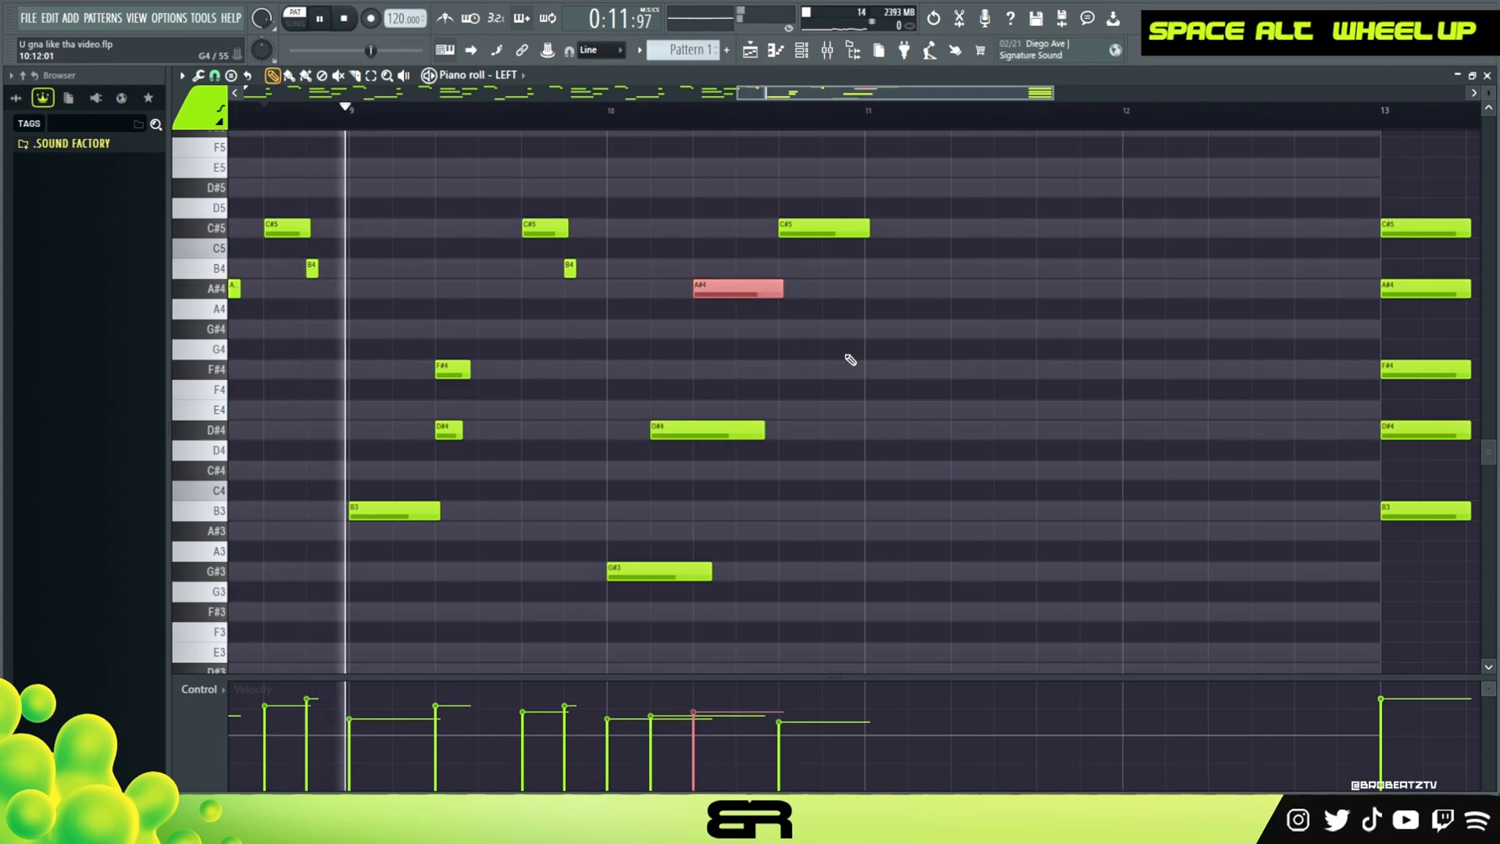
Lengthen the A#4 in bar 10 and extend its C#5 past the start of bar 11.
right_click(837, 242)
alt+drag(784, 295, 822, 297)
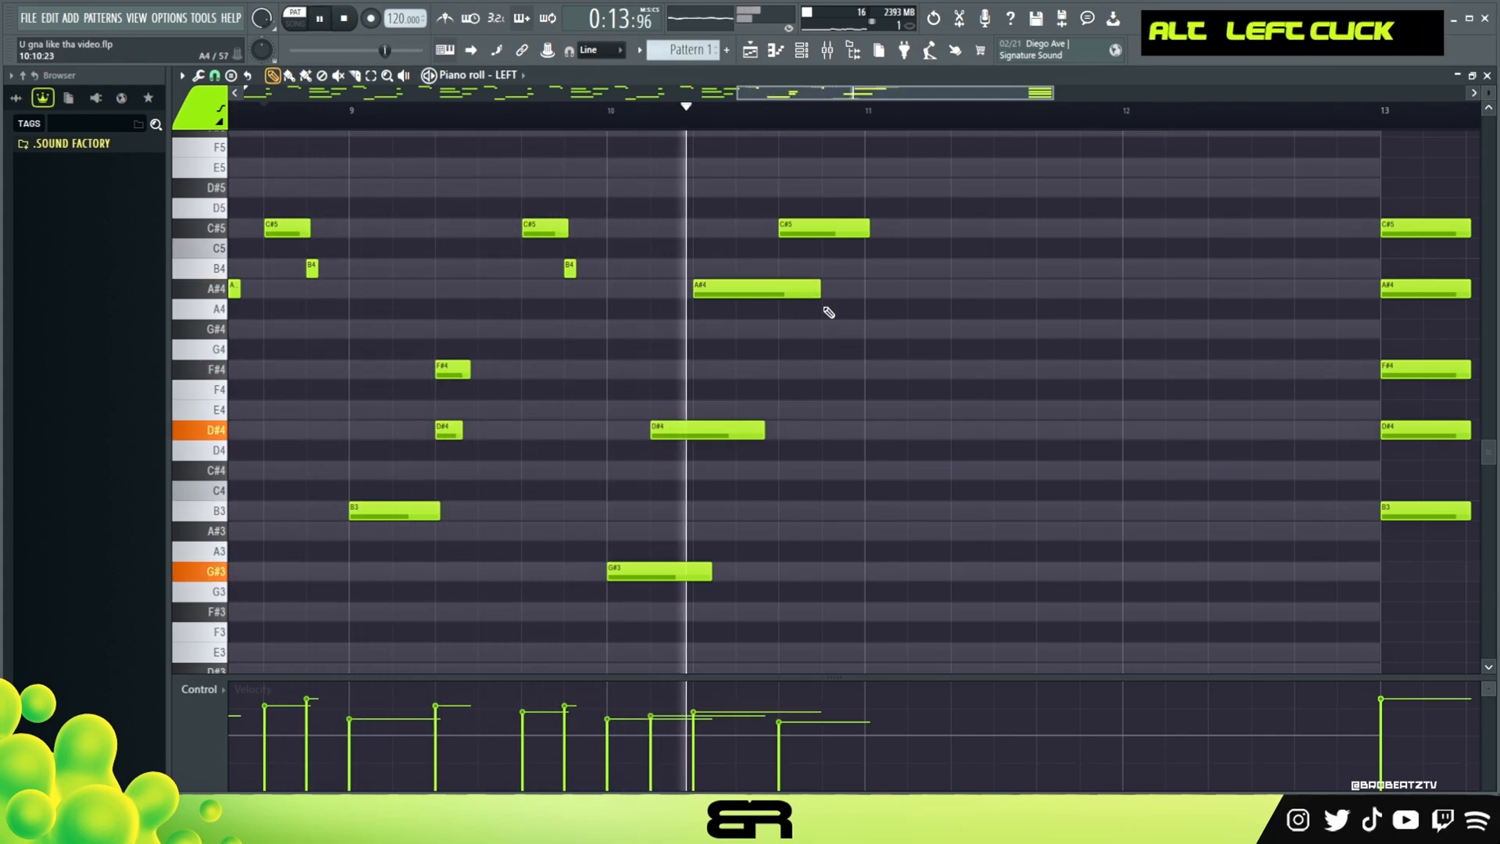
alt+drag(868, 235, 883, 235)
key(space)
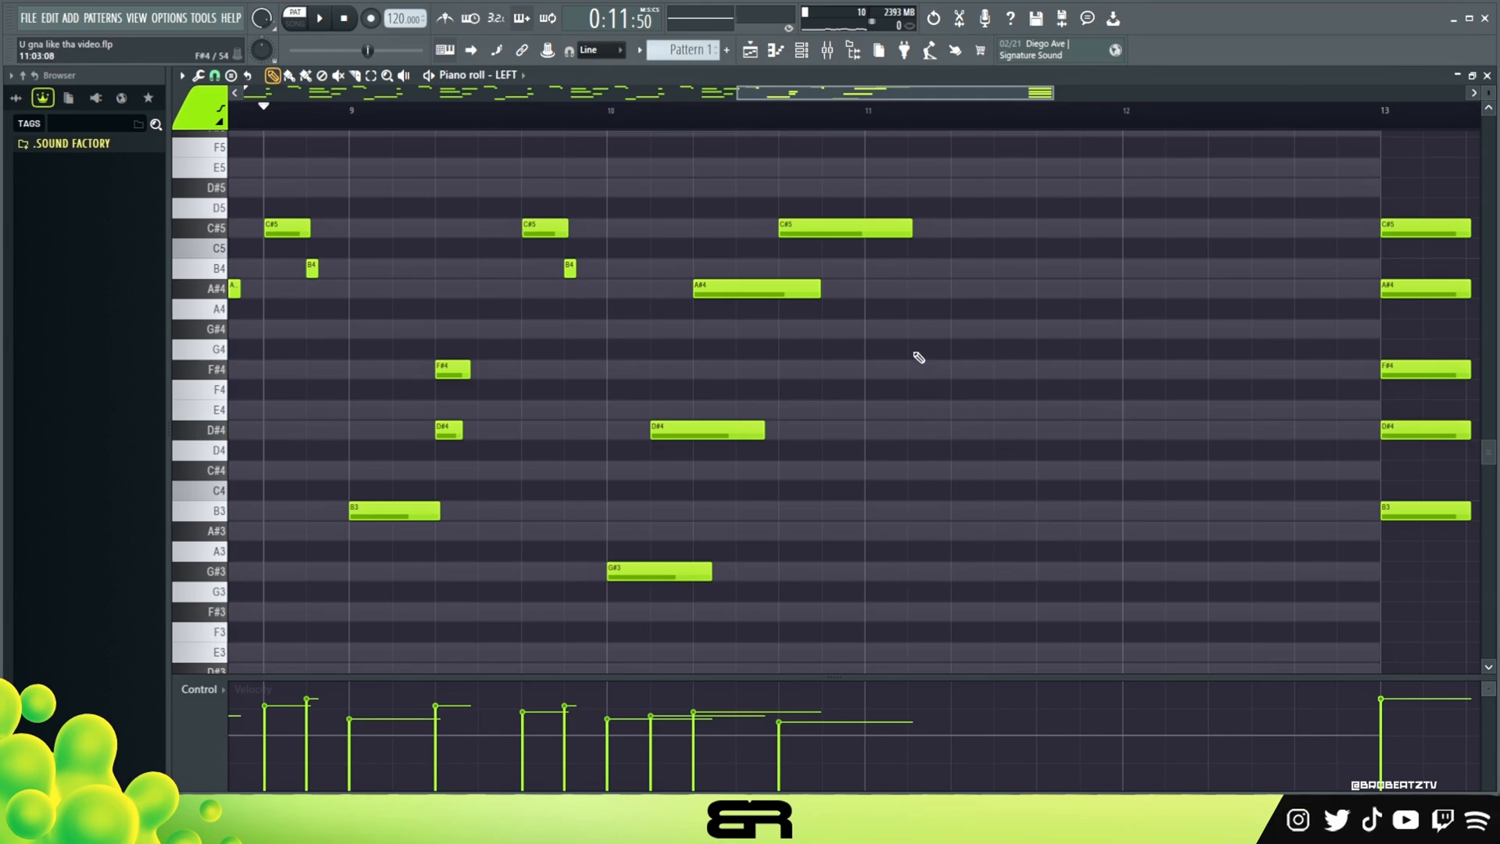
Build a B3, D#4, F#4, A#4 chord at bar 11, drop the F#4 an octave to F#3, and audition it.
shift+drag(891, 289, 901, 432)
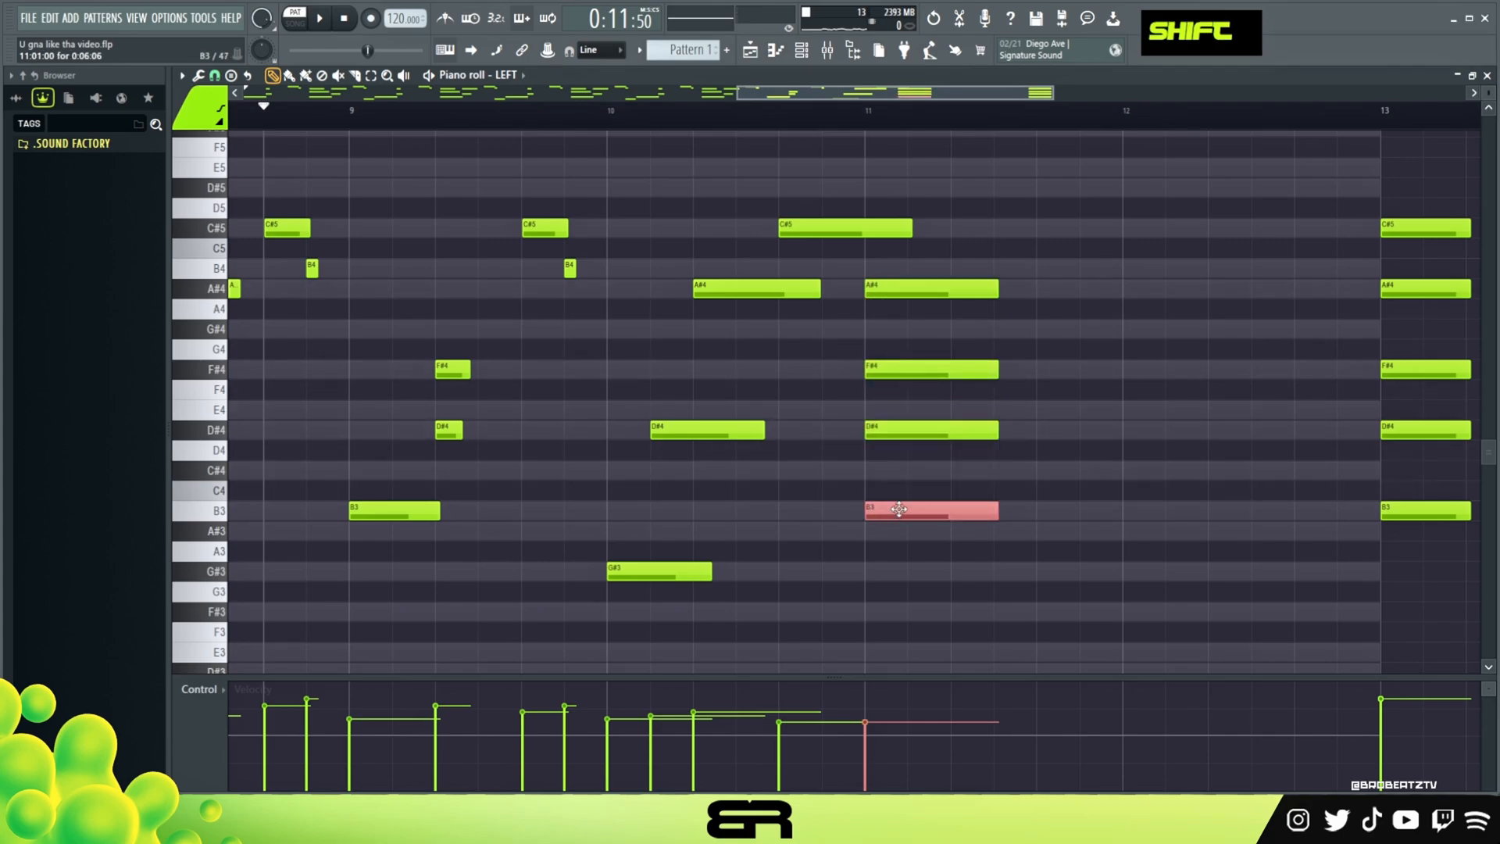
alt+right_click(931, 477)
ctrl+click(903, 374)
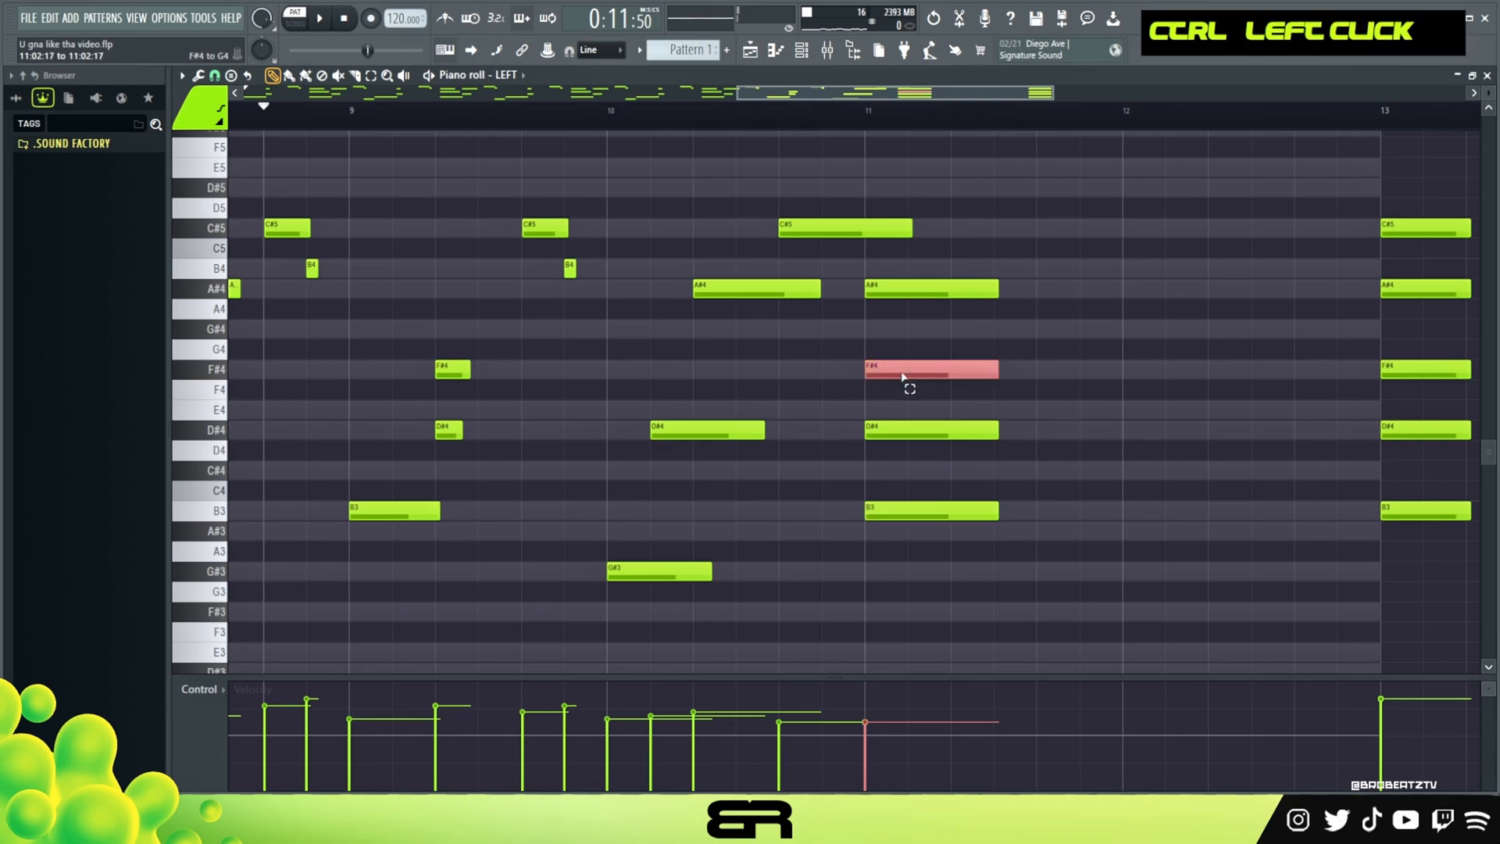
key(ctrl+Down)
alt+right_click(947, 359)
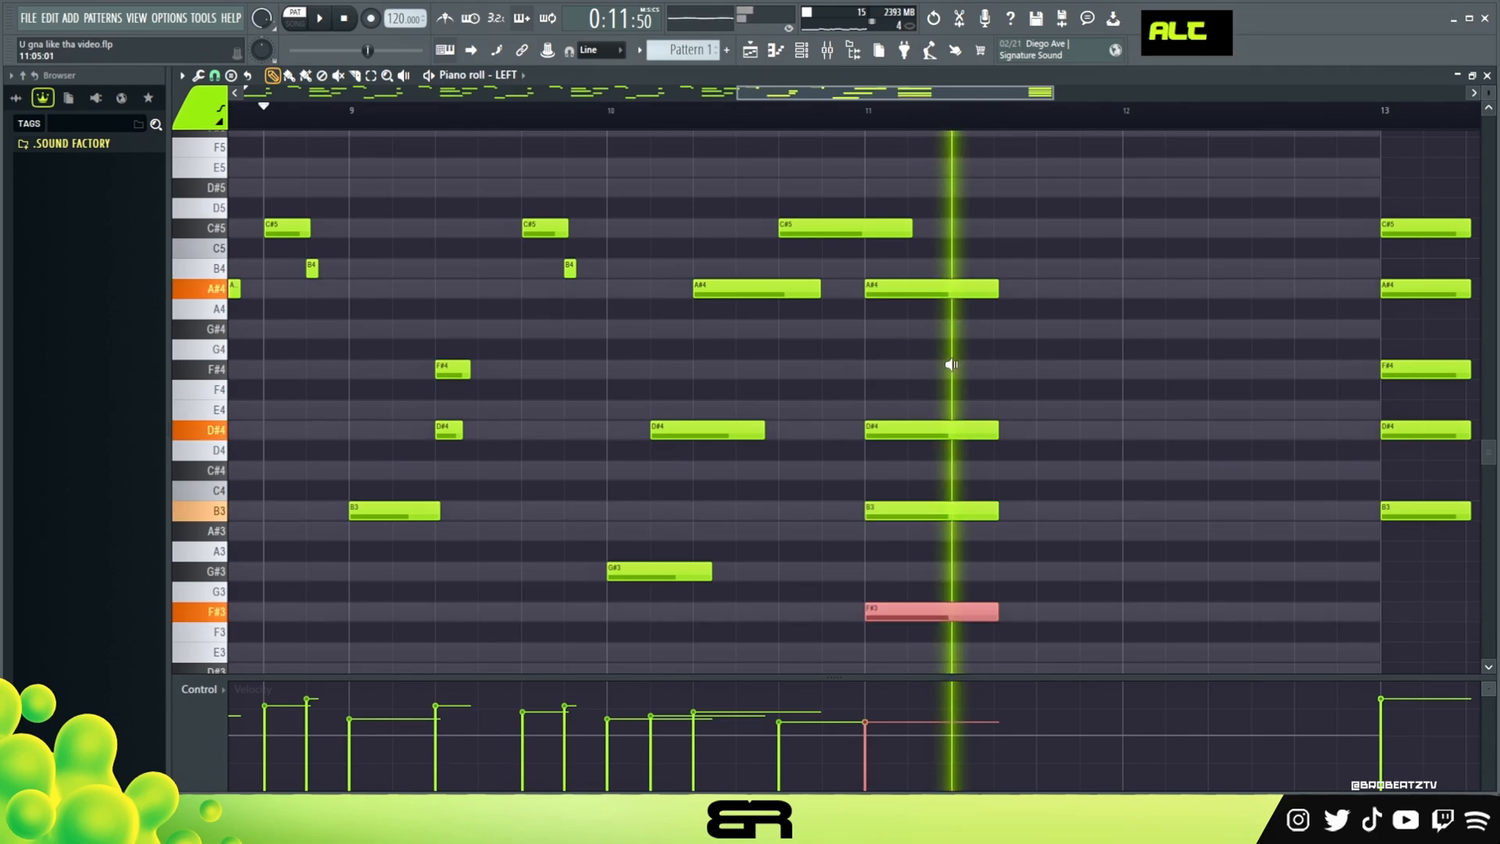
Stagger the bar 11 chord by nudging the B3, D#4 and A#4 starts progressively later than the F#3.
drag(971, 234, 934, 502)
shift+scroll(938, 500, down, 3)
ctrl+drag(969, 235, 949, 495)
shift+scroll(957, 469, down, 3)
ctrl+drag(961, 285, 961, 320)
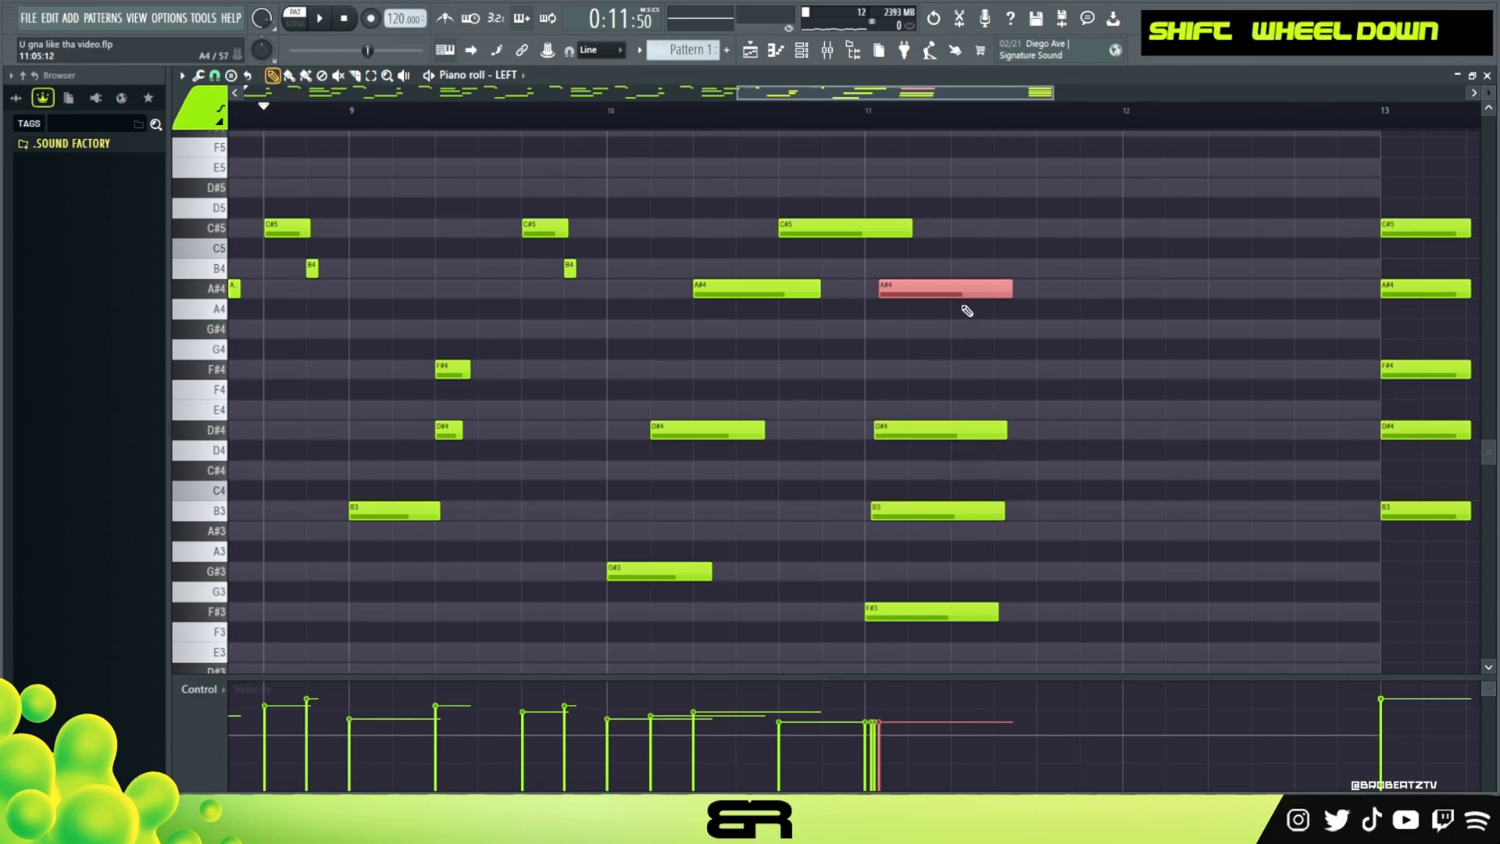
ctrl+drag(973, 240, 961, 438)
ctrl+click(956, 284)
shift+scroll(958, 290, up, 1)
Lower the bar 11 chord's velocities so they rise from the F#3 to the A#4, and play it.
key(space)
right_click(989, 323)
ctrl+drag(1011, 266, 926, 673)
drag(906, 703, 843, 748)
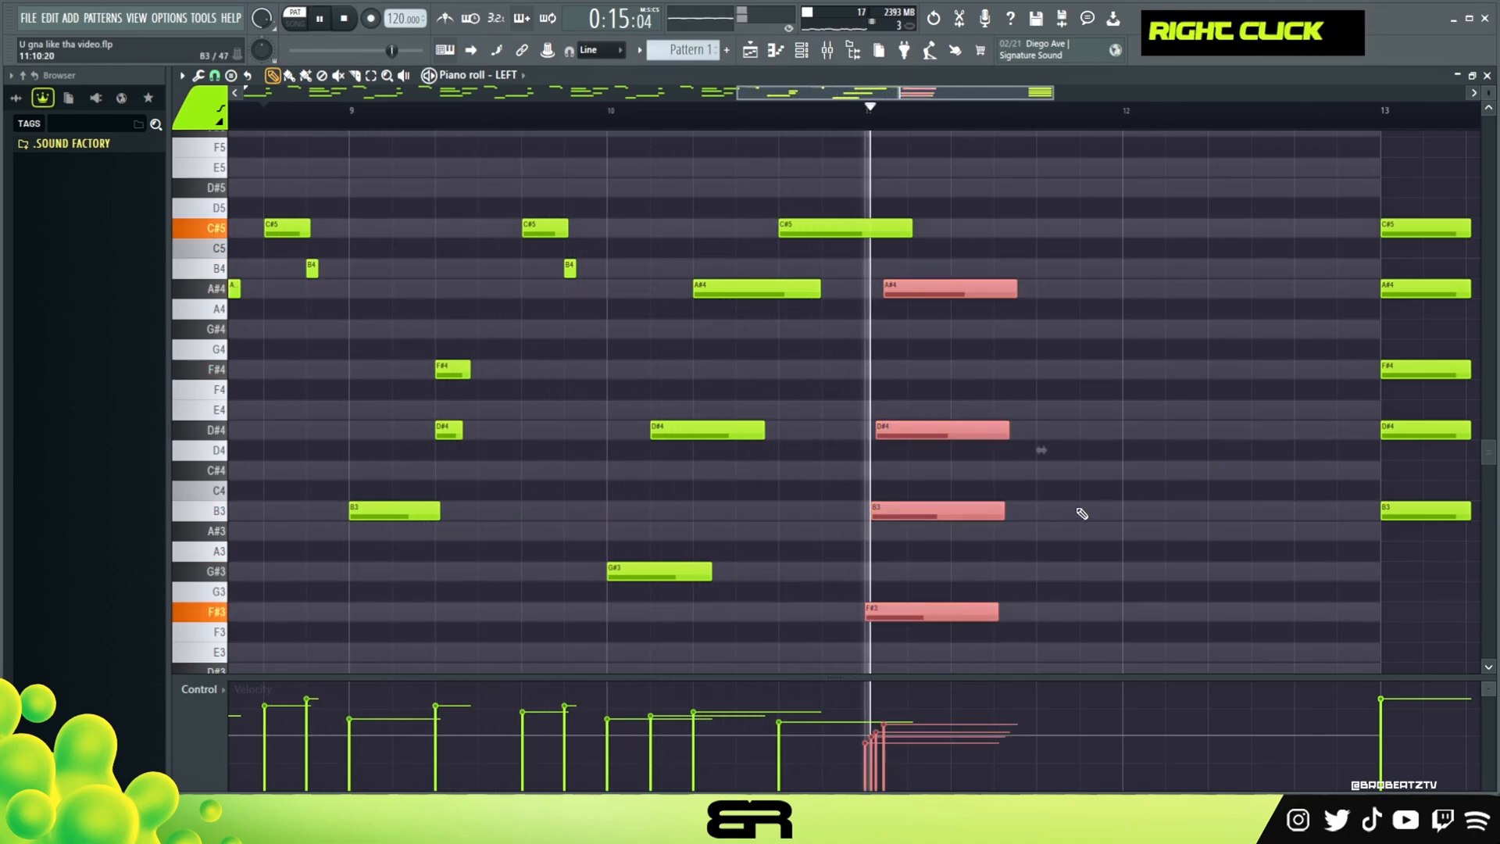
key(space)
Lengthen all bar 11 chord notes almost to the start of bar 12 and fine-tune their velocities.
alt+drag(1021, 295, 1097, 299)
right_click(1098, 297)
mouse_move(1035, 259)
ctrl+mouse_down()
mouse_move(1012, 425)
mouse_move(950, 621)
ctrl+mouse_up()
alt+drag(1014, 289, 1111, 297)
alt+scroll(1028, 240, down, 2)
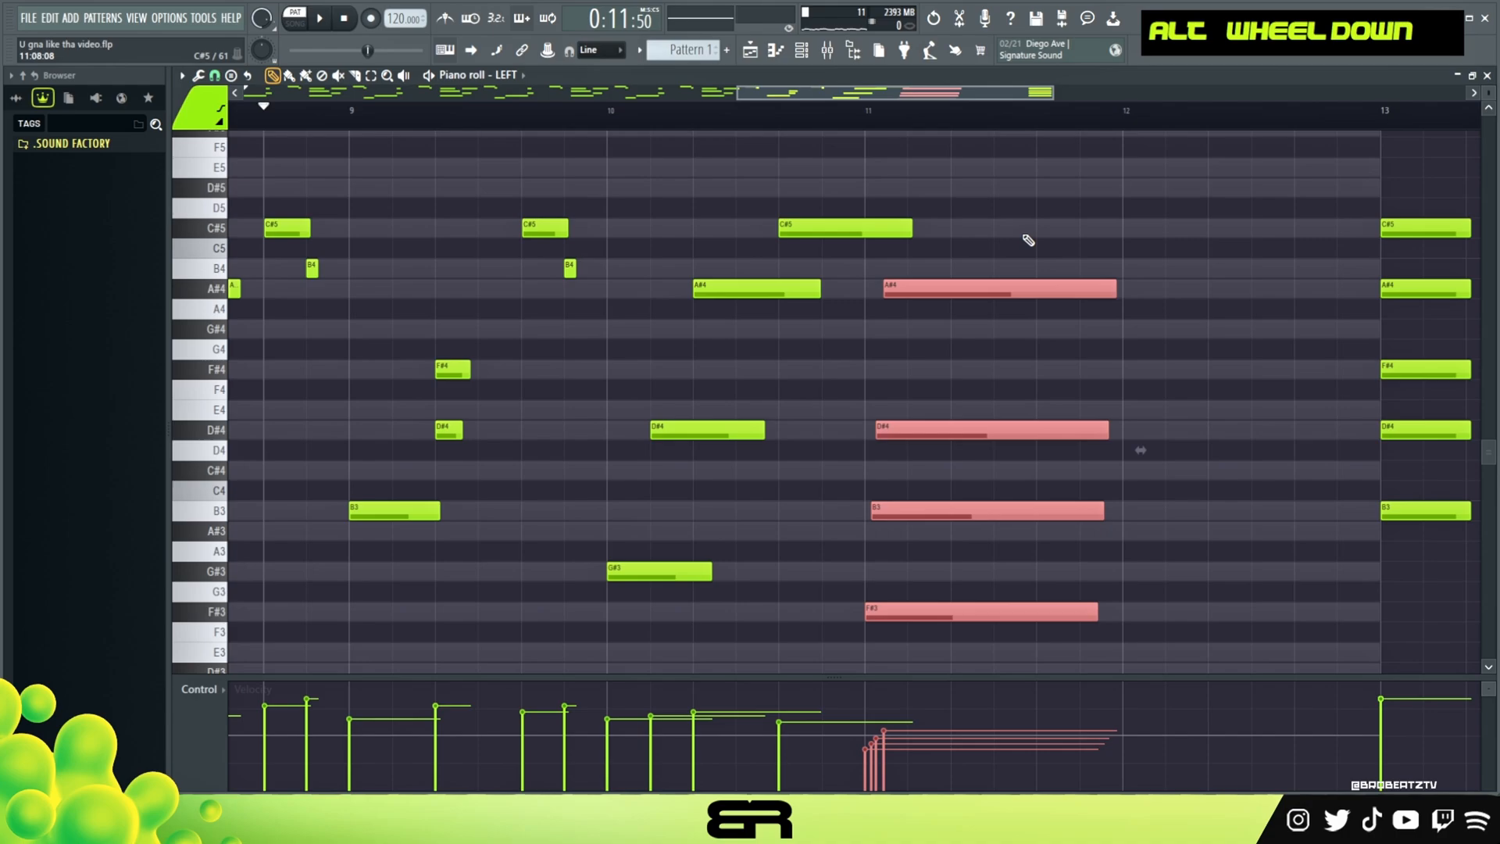
alt+scroll(915, 725, up, 2)
Reduce the height of the velocity lane to show more note rows, and play bars 9 to 11.
drag(864, 680, 888, 546)
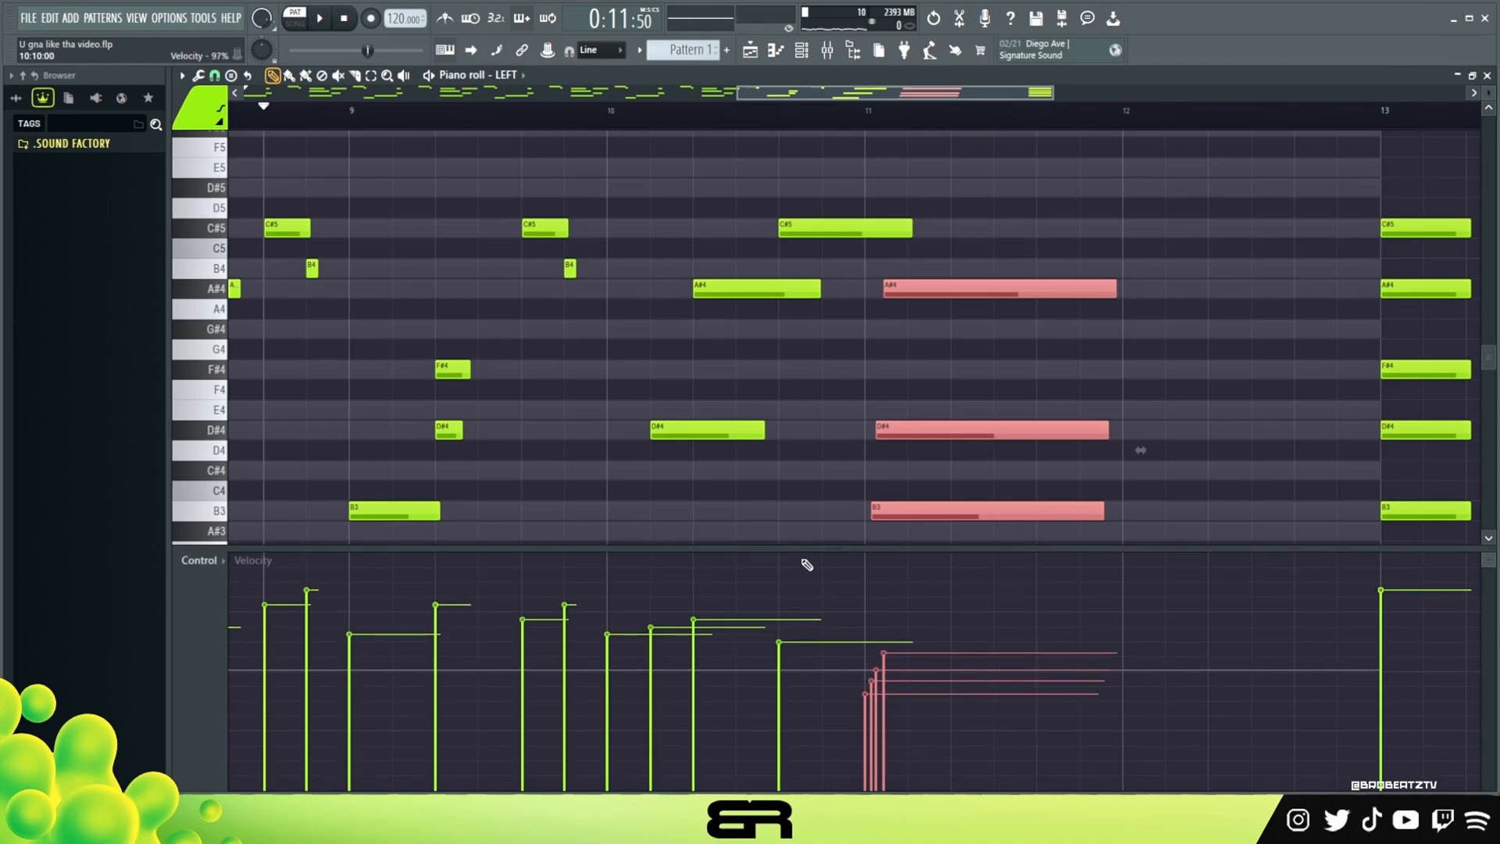
drag(805, 549, 805, 702)
right_click(838, 469)
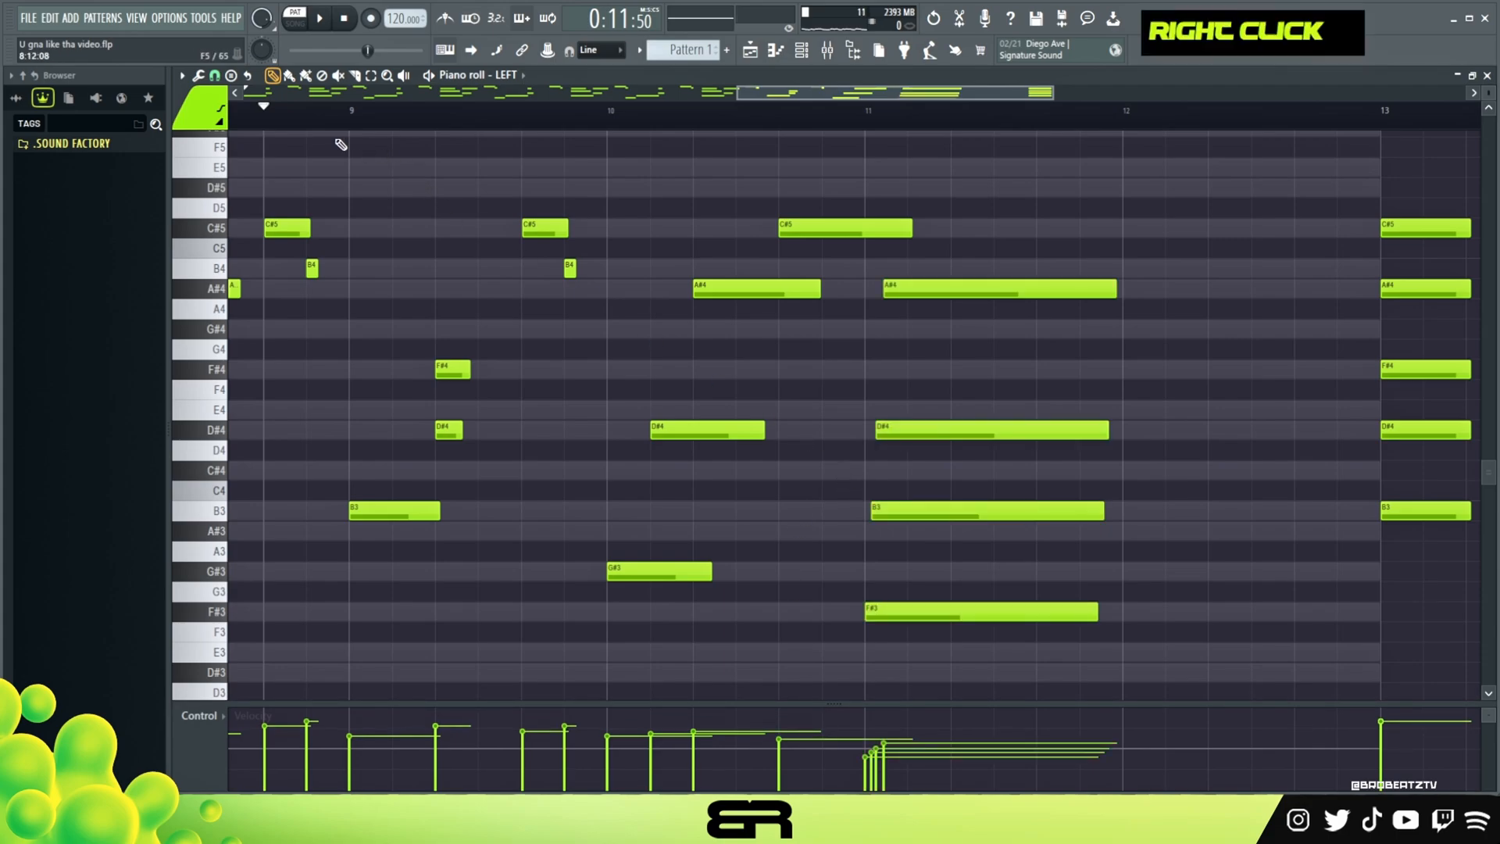
key(space)
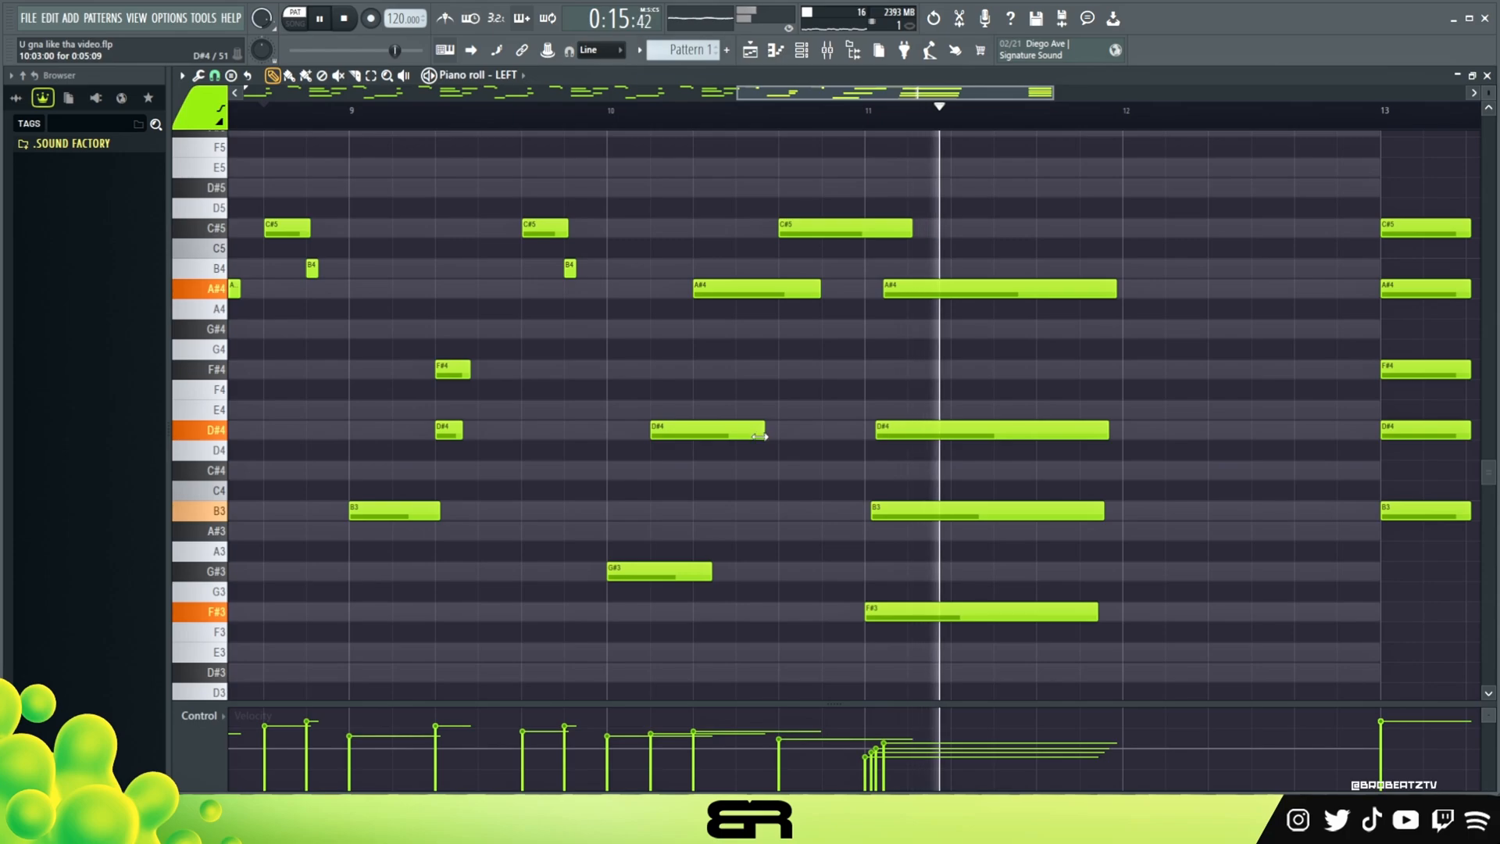
key(space)
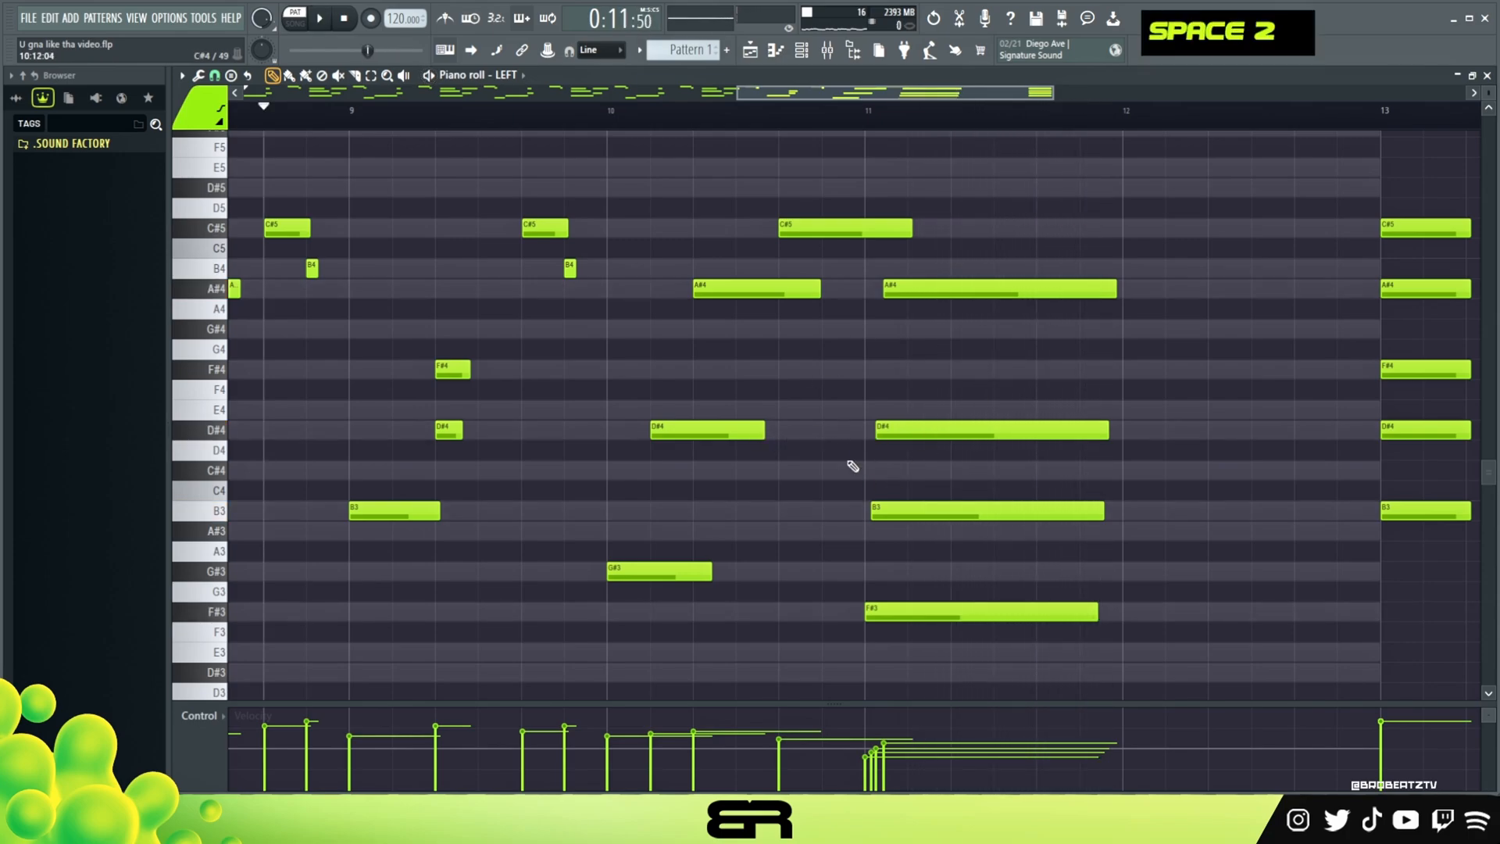
Move the bar 13 chord to bar 12 stretched to a full bar, and strum its note starts with rising velocities using the strumizer.
drag(1351, 180, 1378, 516)
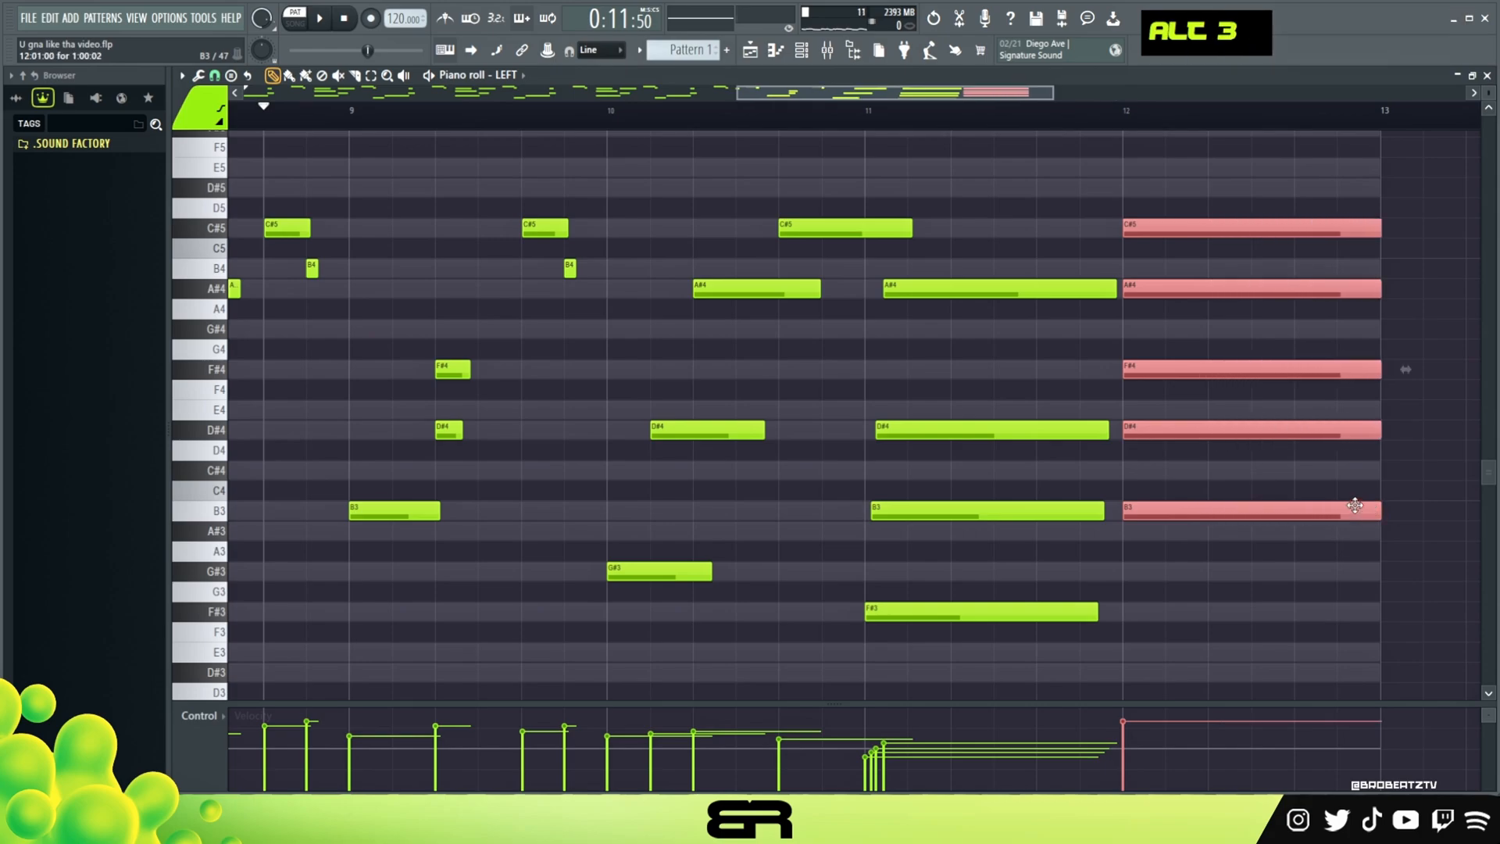
key(alt+s)
drag(1464, 369, 1426, 369)
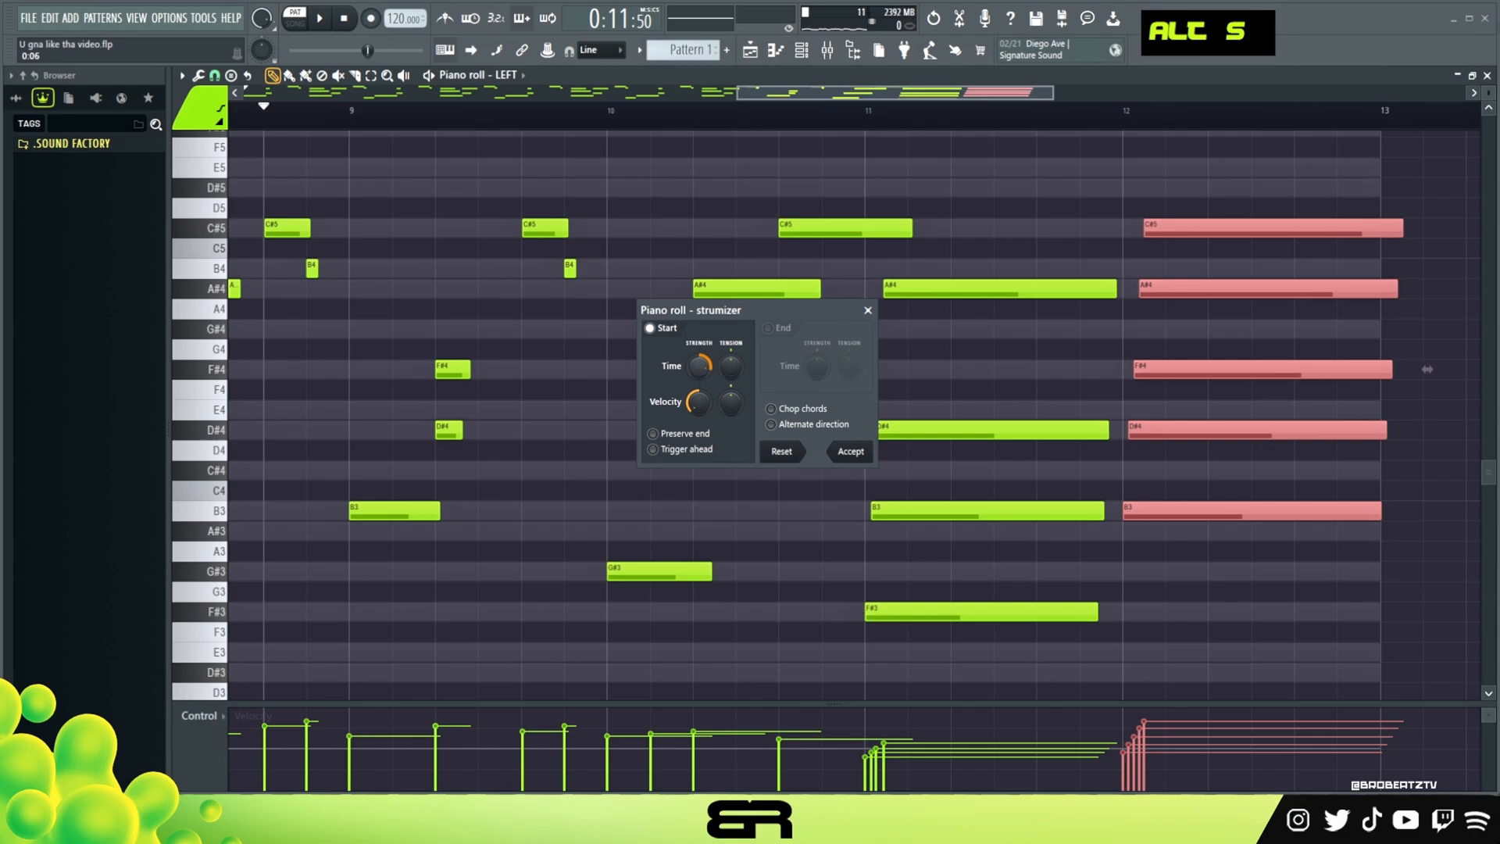
click(850, 452)
Shorten the strummed bar 12 chord to end by bar 13, lower its velocities, and play it back.
drag(1403, 233, 1395, 232)
scroll(1273, 207, down, 5)
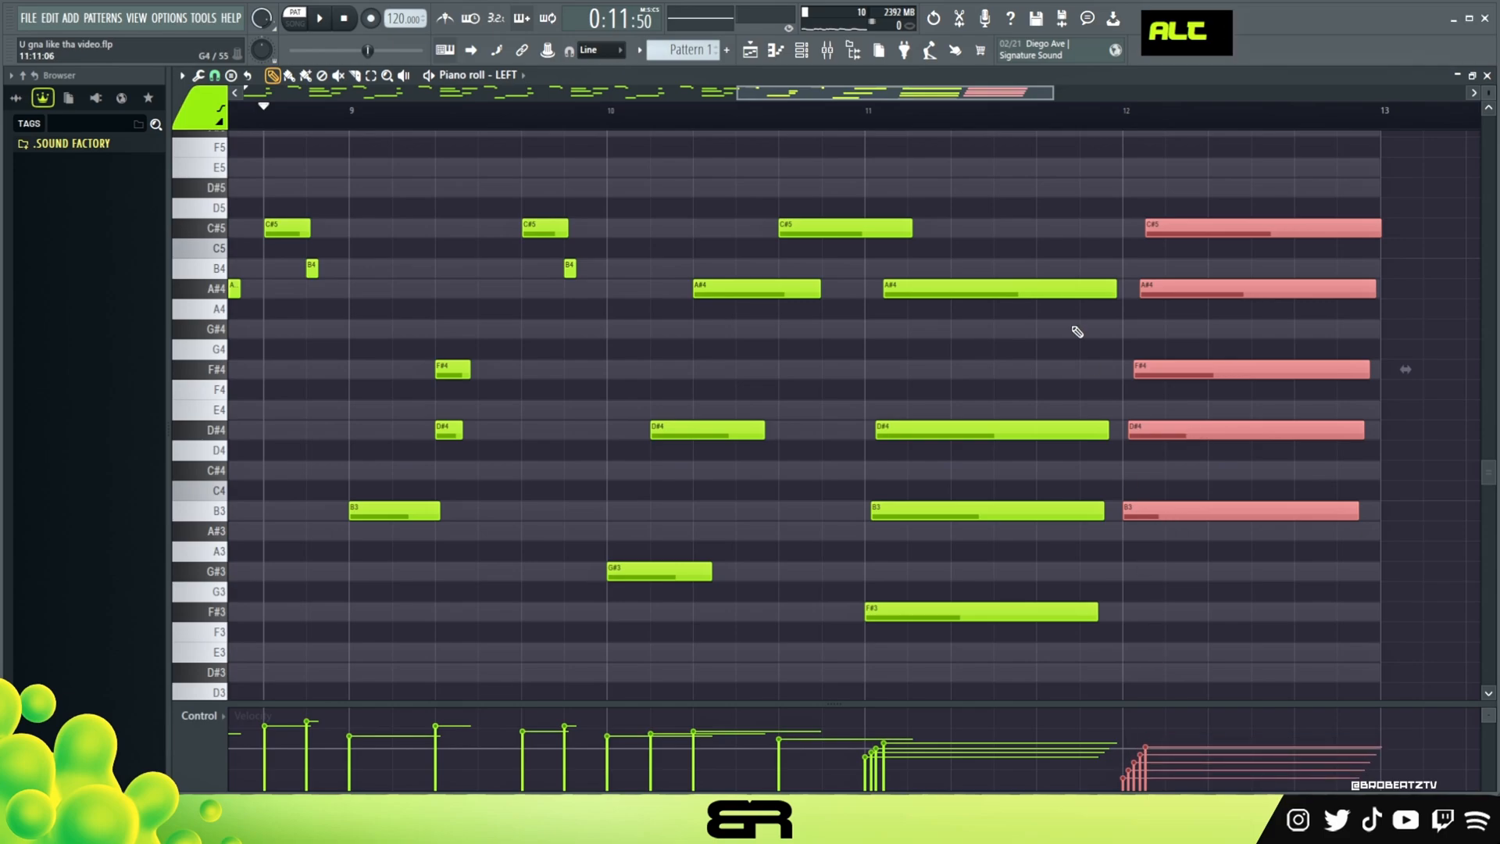
right_click(1098, 209)
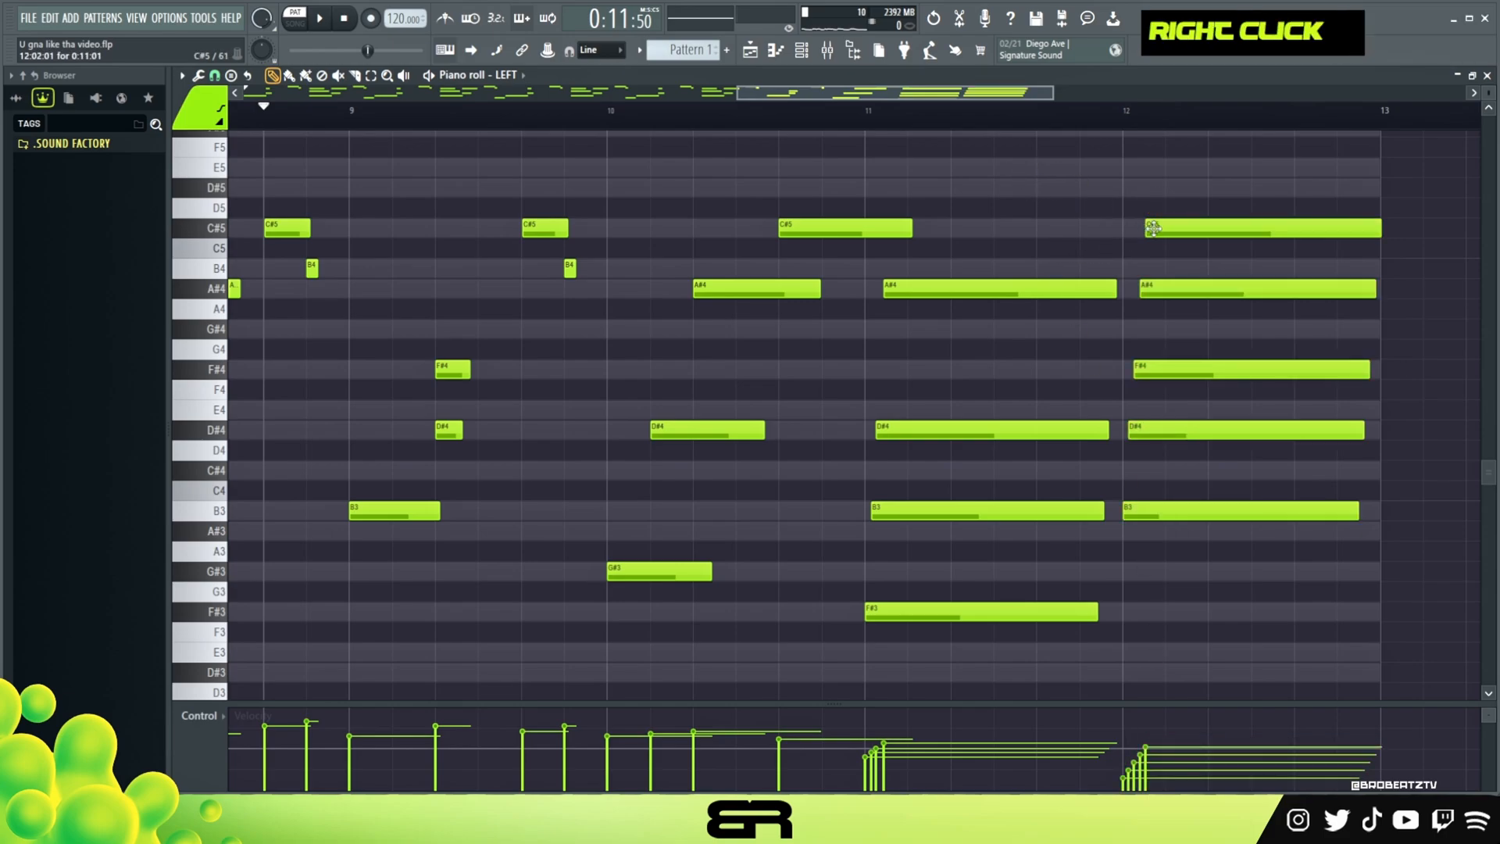
key(ctrl)
key(space)
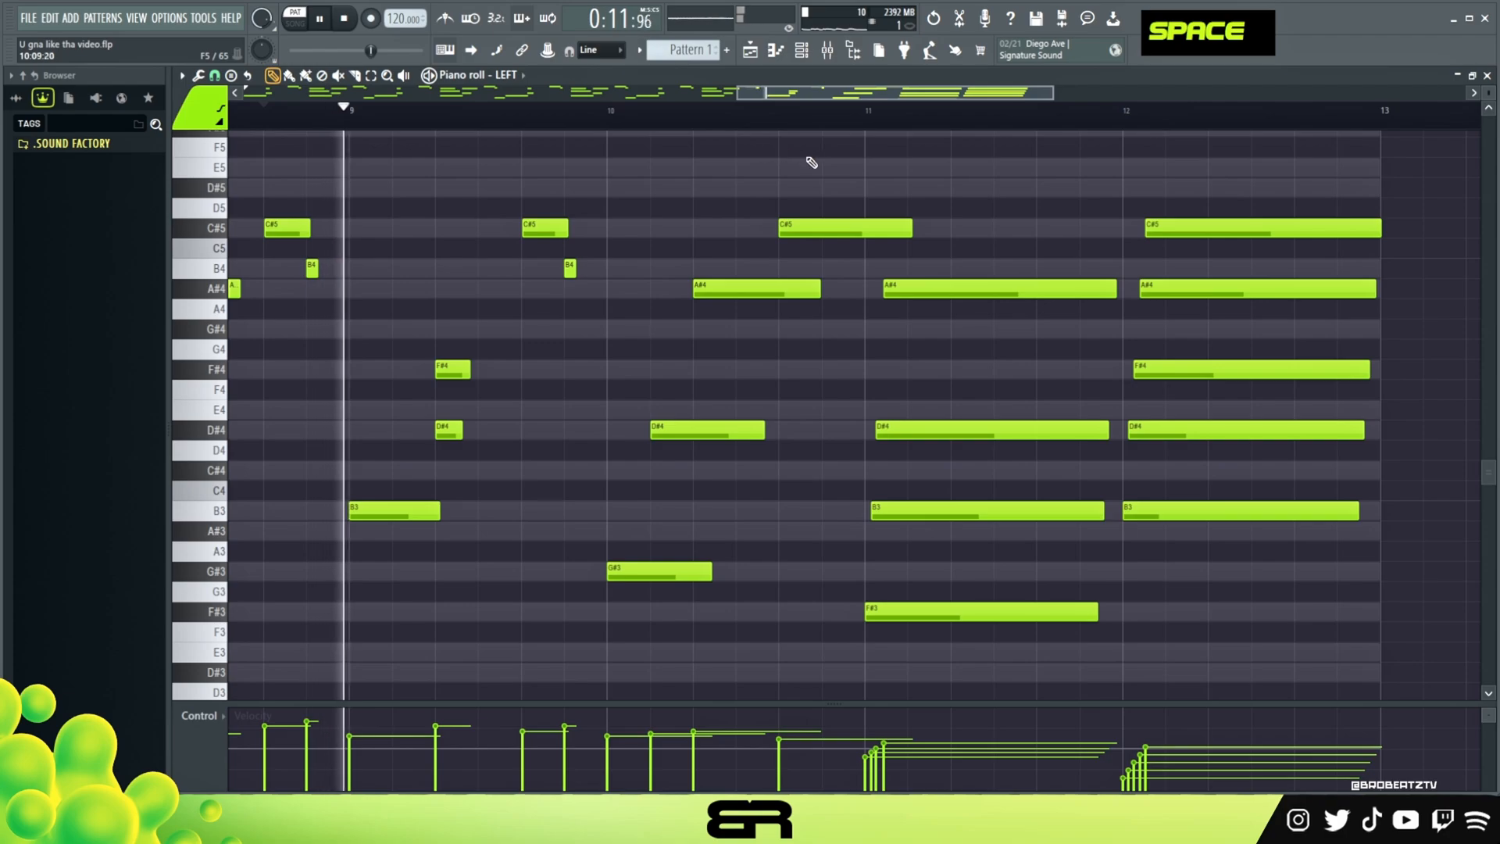
right_click(1058, 208)
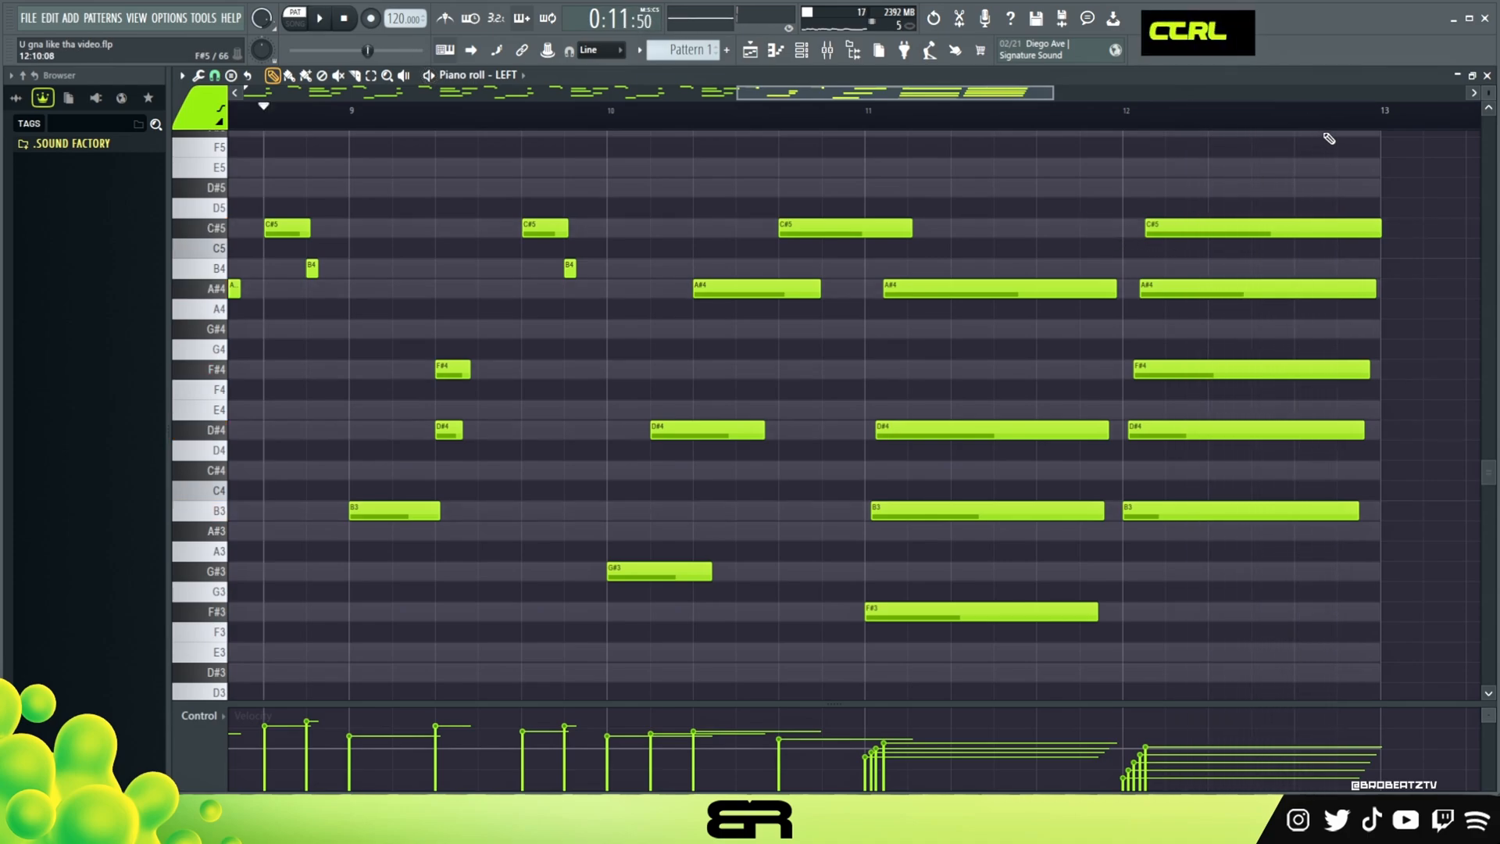
Nudge the A#4 and C#5 in bar 12 slightly earlier, extend the bar 11 A#4 to the start of bar 12, and play.
drag(1245, 199, 1233, 322)
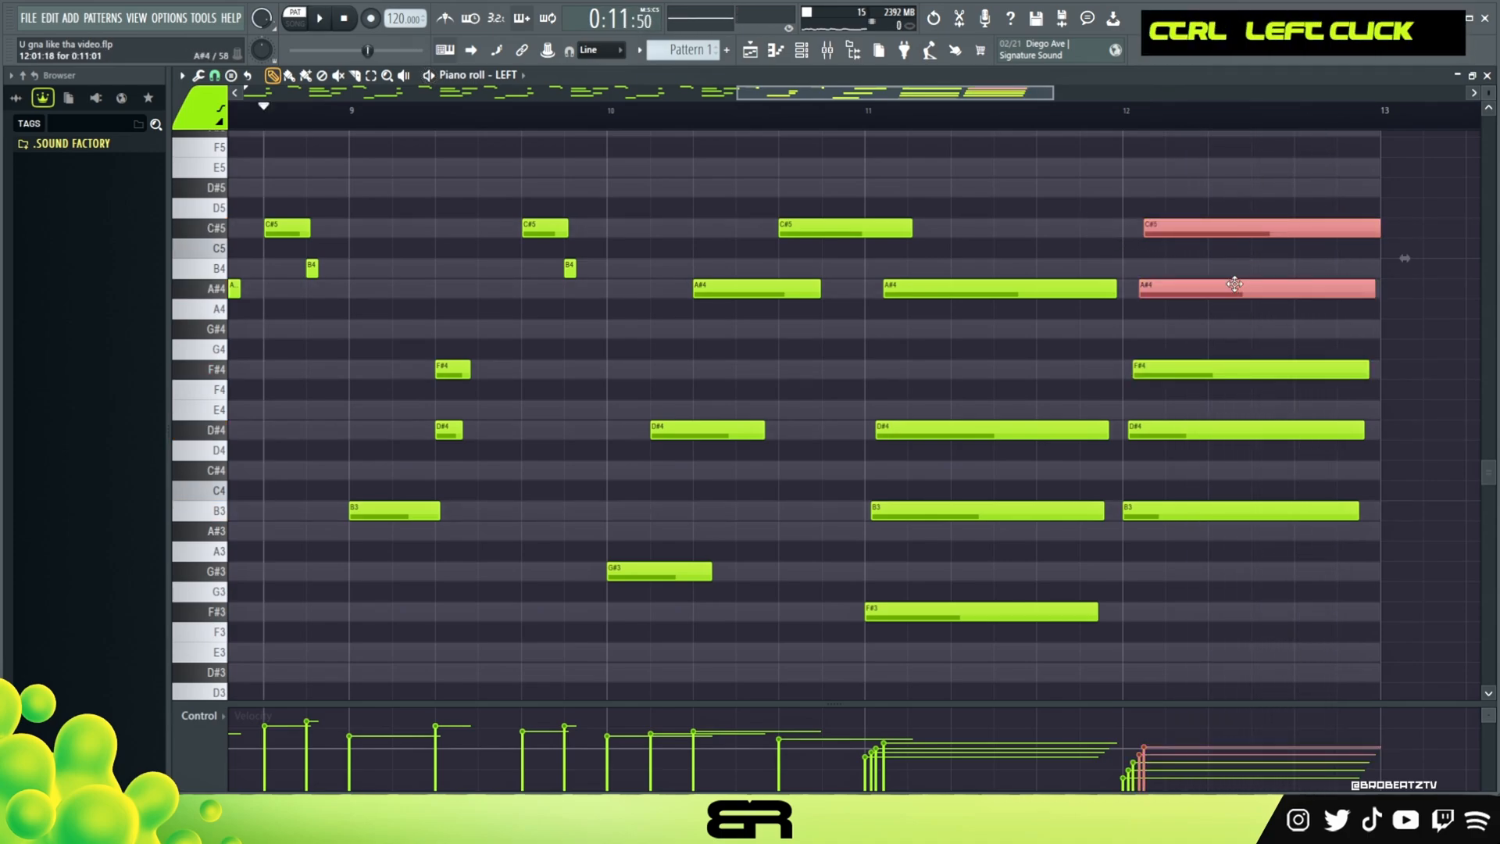
scroll(1239, 226, up, 1)
ctrl+click(1239, 227)
scroll(1241, 230, up, 1)
right_click(1167, 194)
drag(1114, 297, 1122, 298)
key(space)
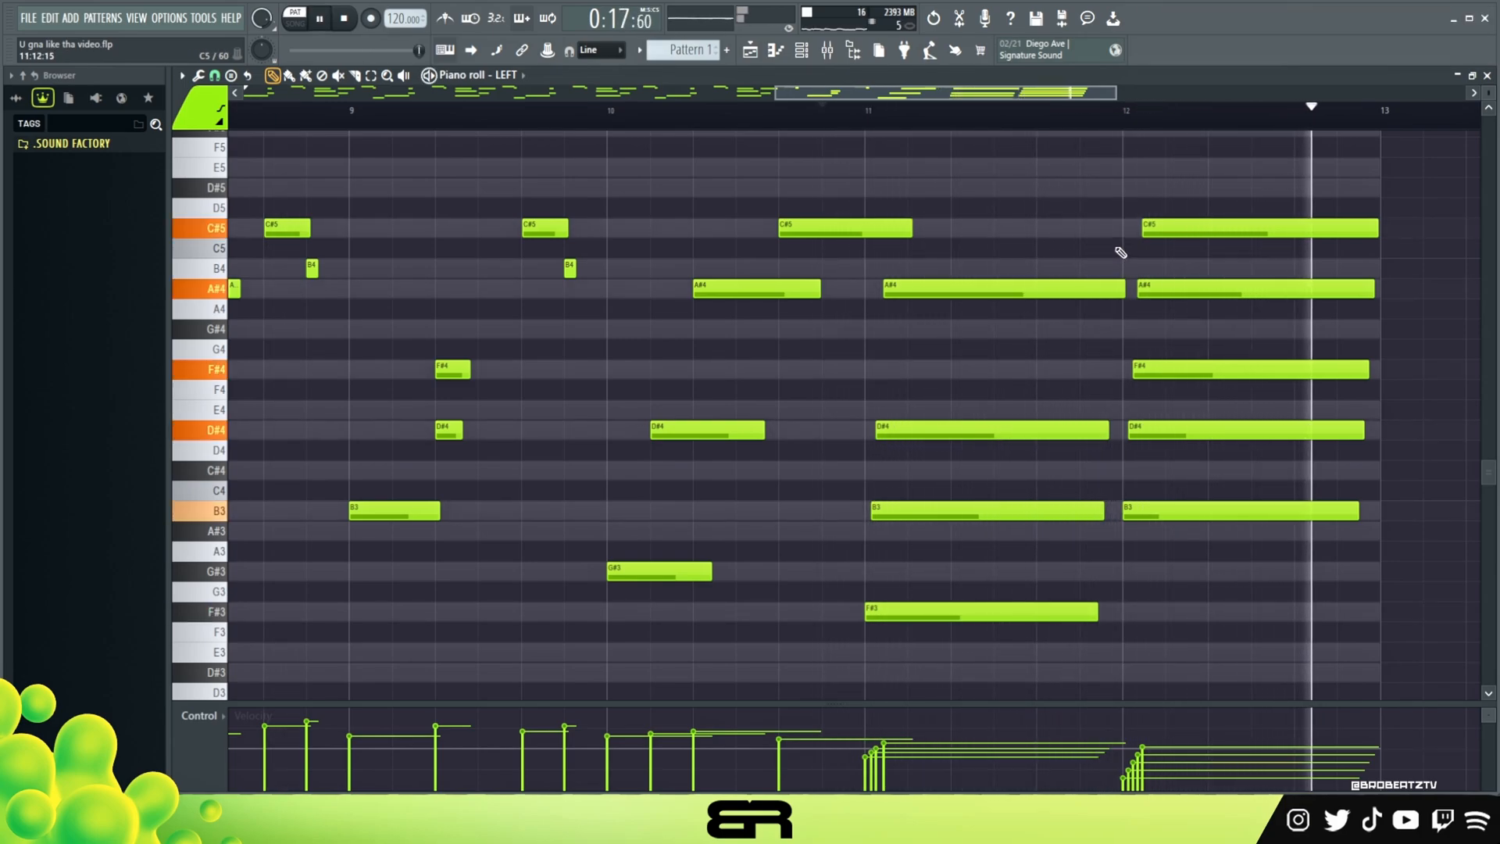
Zoom out to show all twelve bars of the LEFT pattern and play it from the start.
key(space)
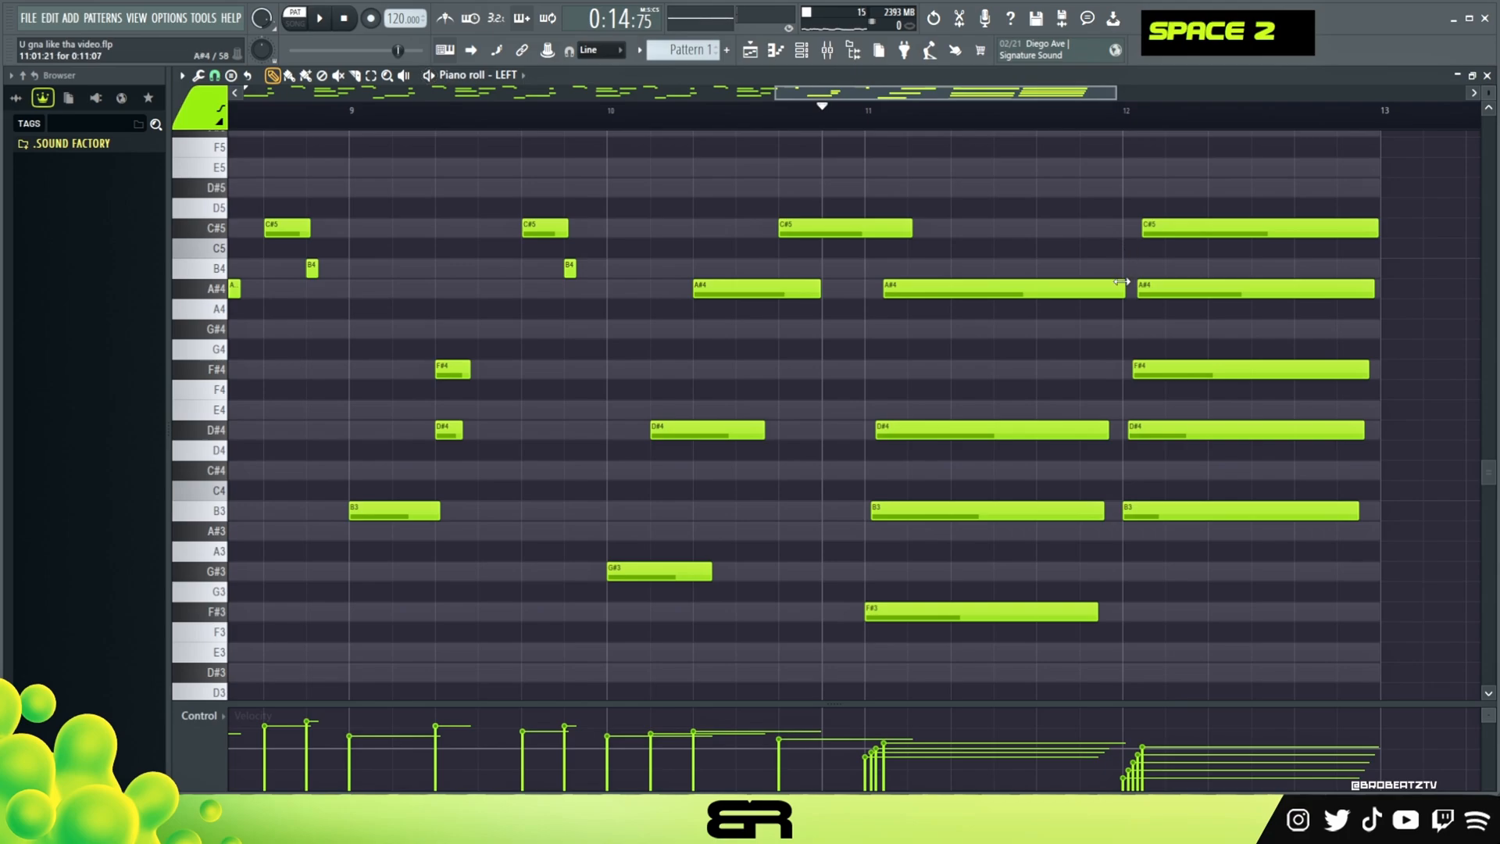
mouse_move(1177, 595)
mouse_down()
mouse_move(1191, 540)
mouse_move(1207, 561)
mouse_up()
drag(1329, 575, 1129, 217)
ctrl+right_click(978, 207)
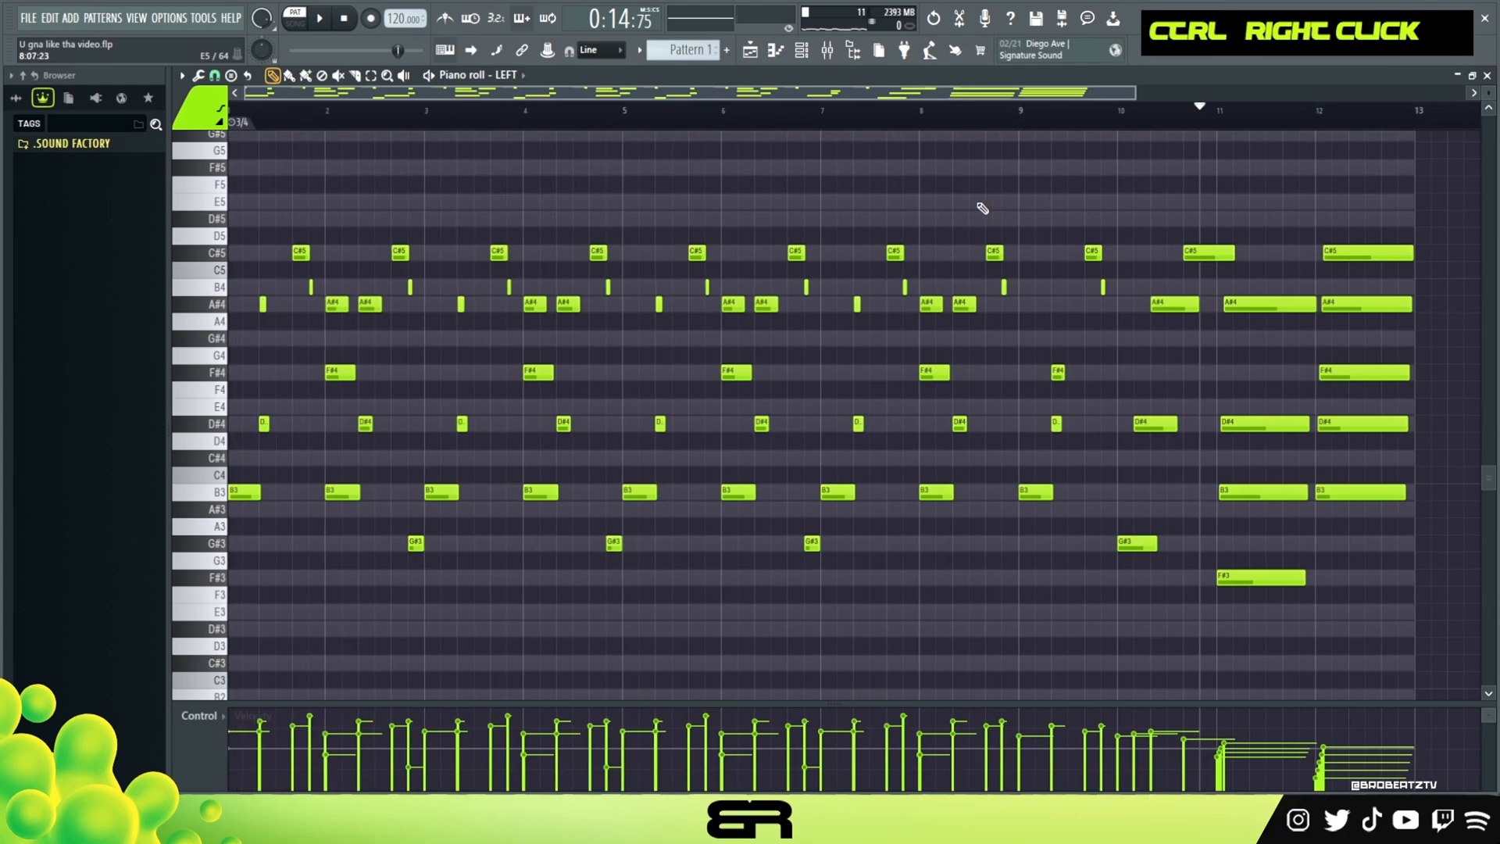
key(space)
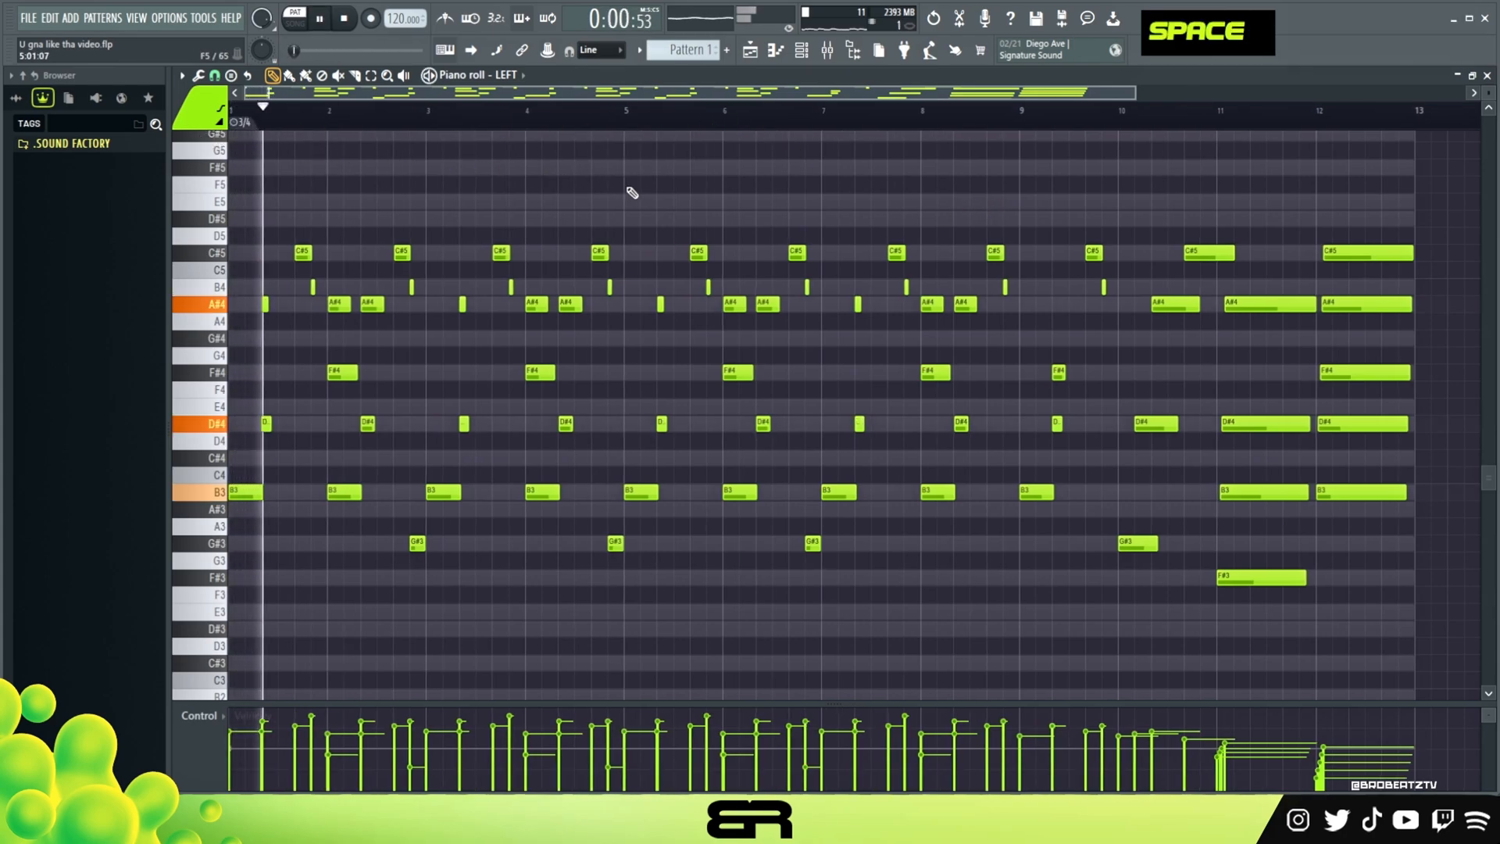
Raise the velocities of the bar 11 and bar 12 chords slightly and play through to bar 12.
key(ctrl)
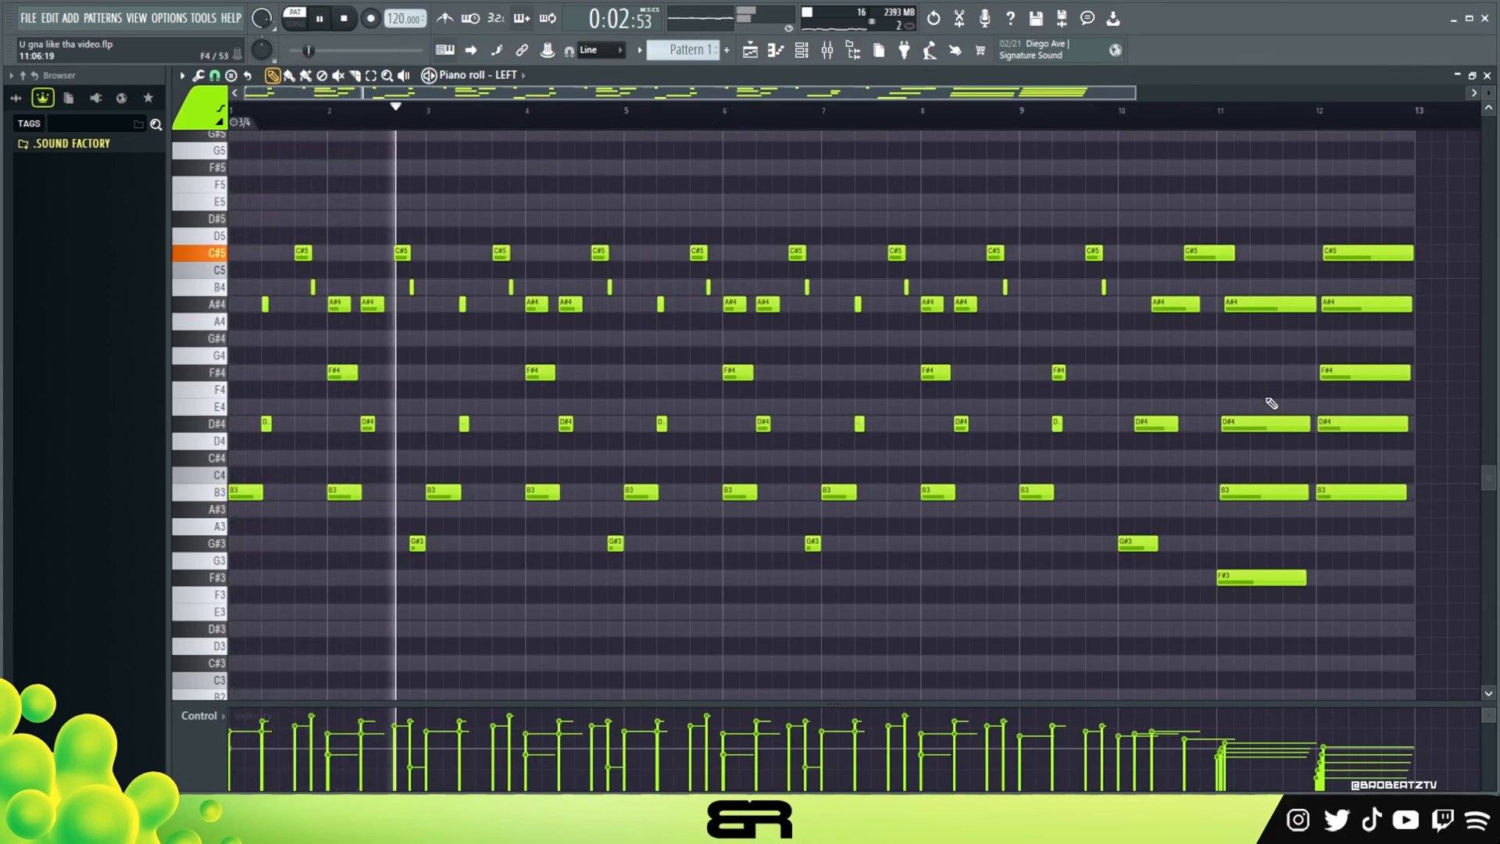
drag(1407, 619, 1263, 227)
scroll(1265, 218, up, 2)
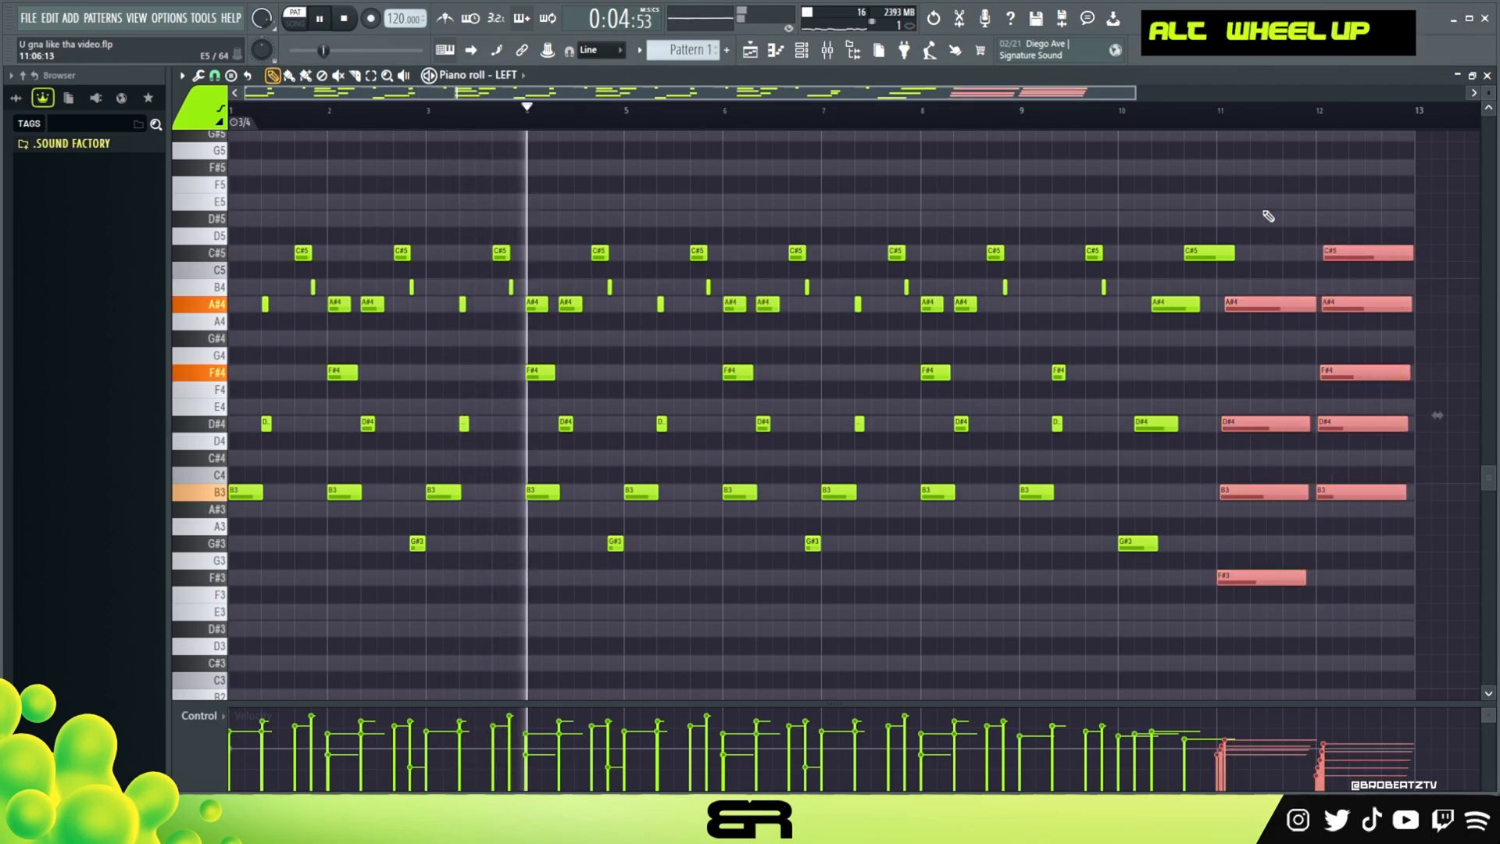
right_click(1299, 179)
key(ctrl)
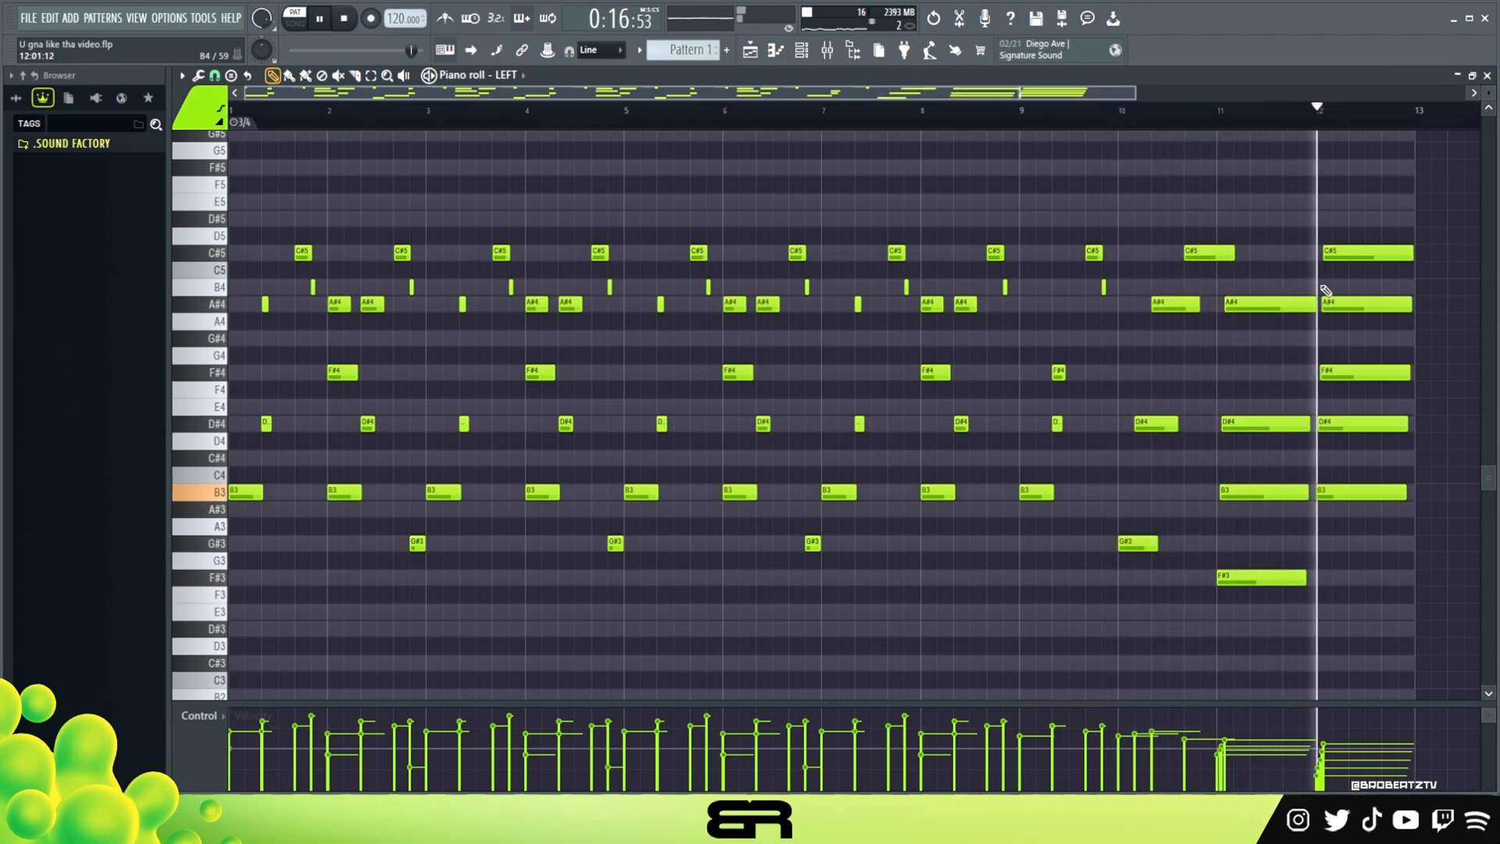
key(space)
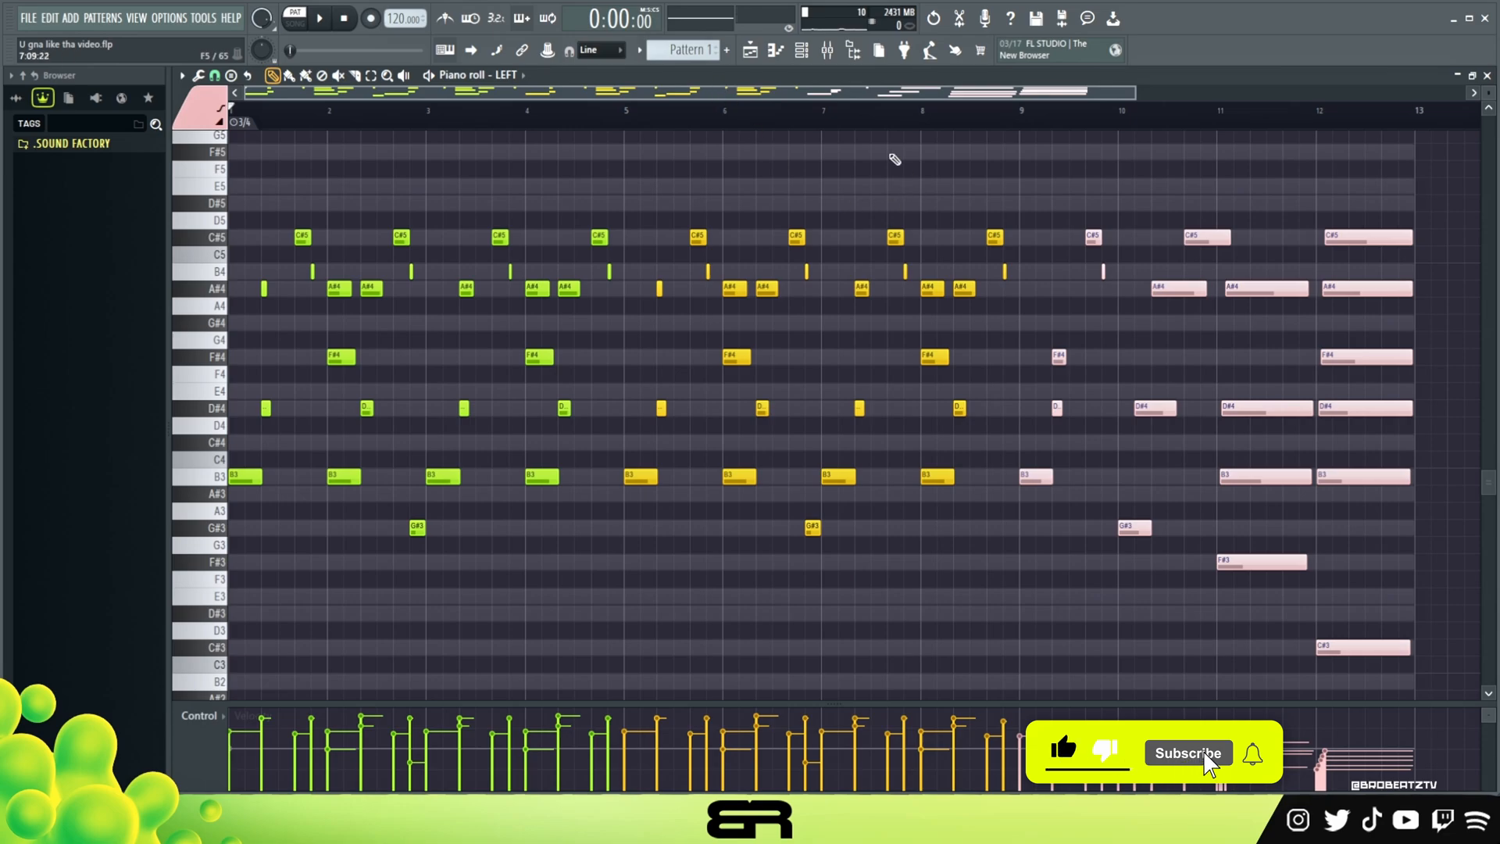
Review the green phrase in bars 1–4 and its orange counterpart in bars 5–8.
right_click(906, 219)
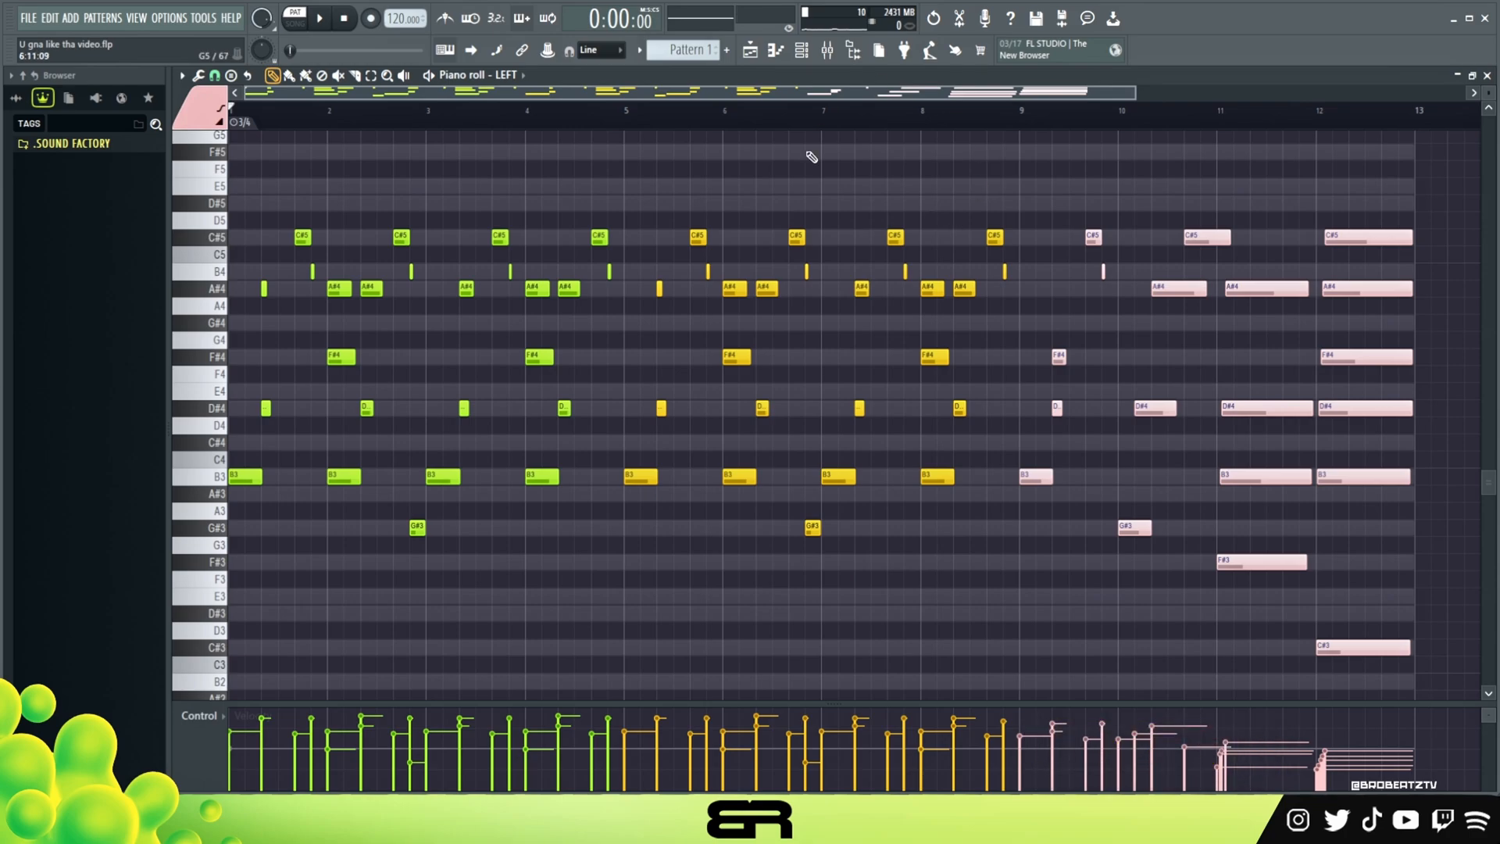
right_click(852, 223)
drag(614, 211, 228, 517)
ctrl+click(433, 550)
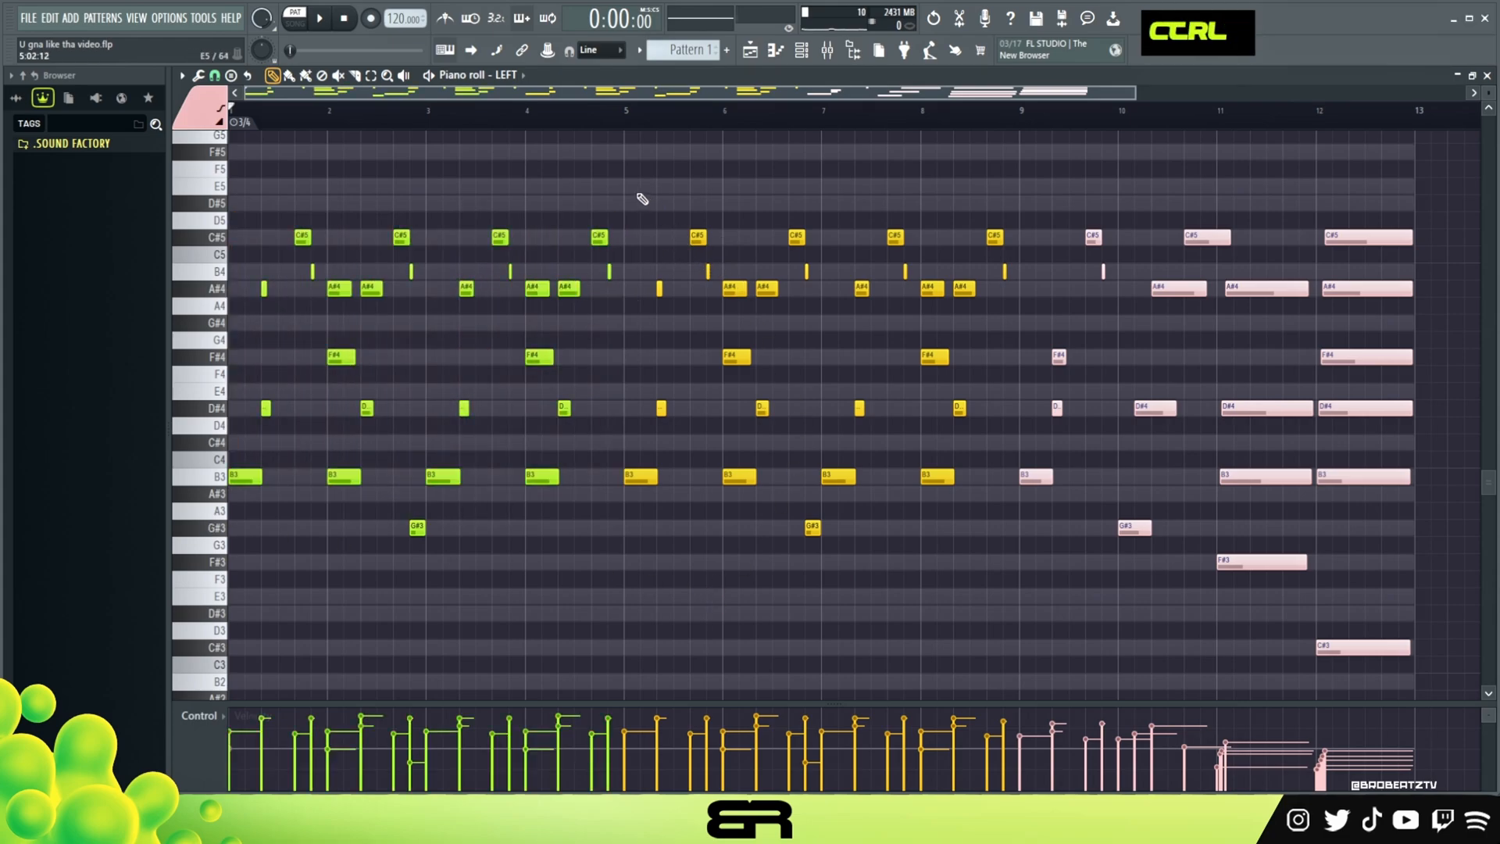
drag(638, 196, 1008, 543)
ctrl+click(810, 330)
drag(630, 206, 1015, 569)
ctrl+click(699, 278)
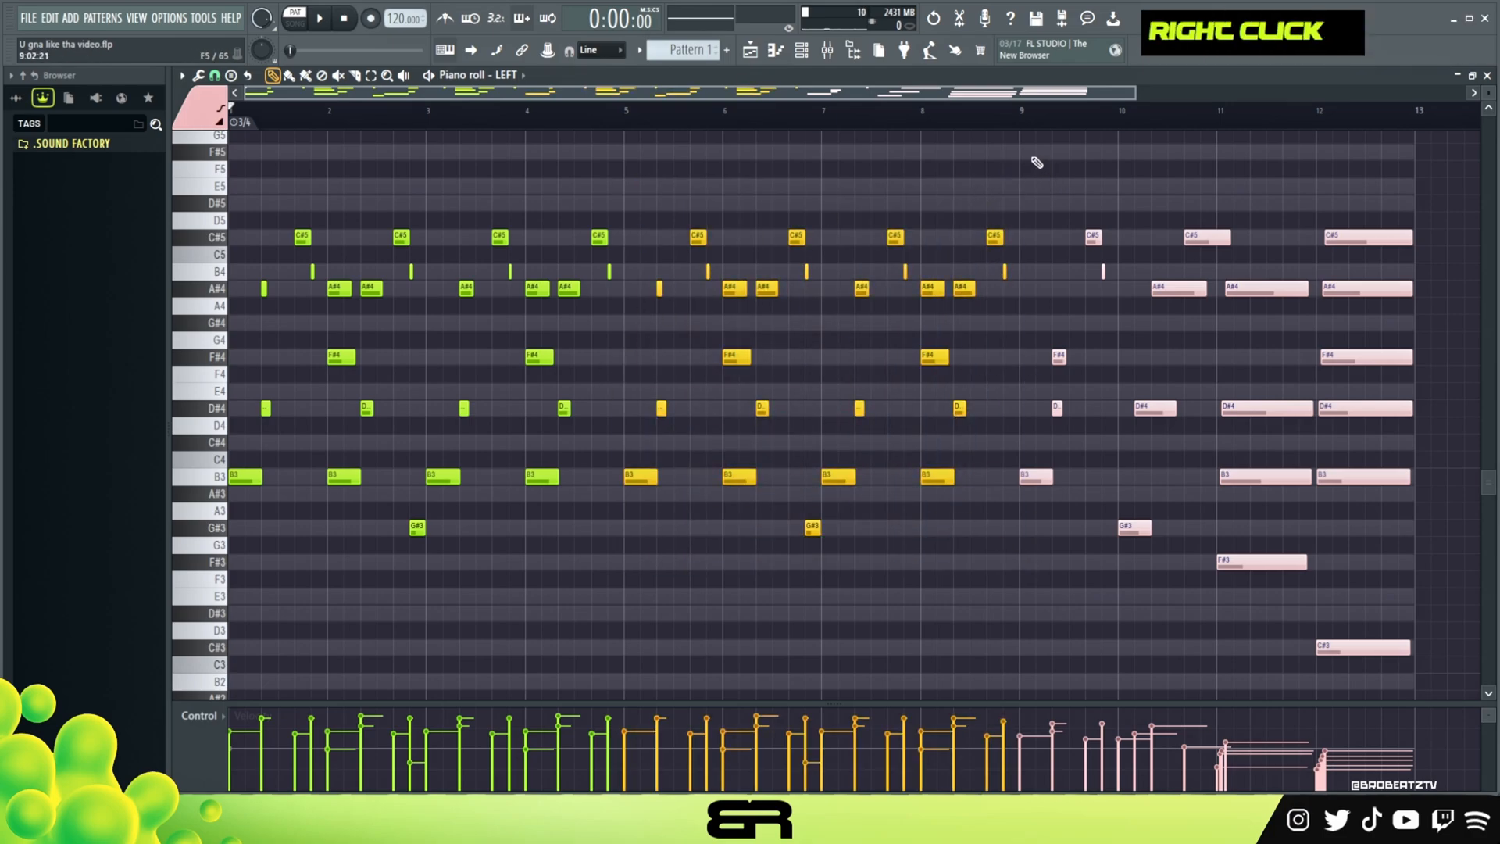
Review the pink section in bars 9–12, including the low C#3 in bar 12, and play it from bar 9.
drag(1021, 127, 1104, 168)
click(1052, 125)
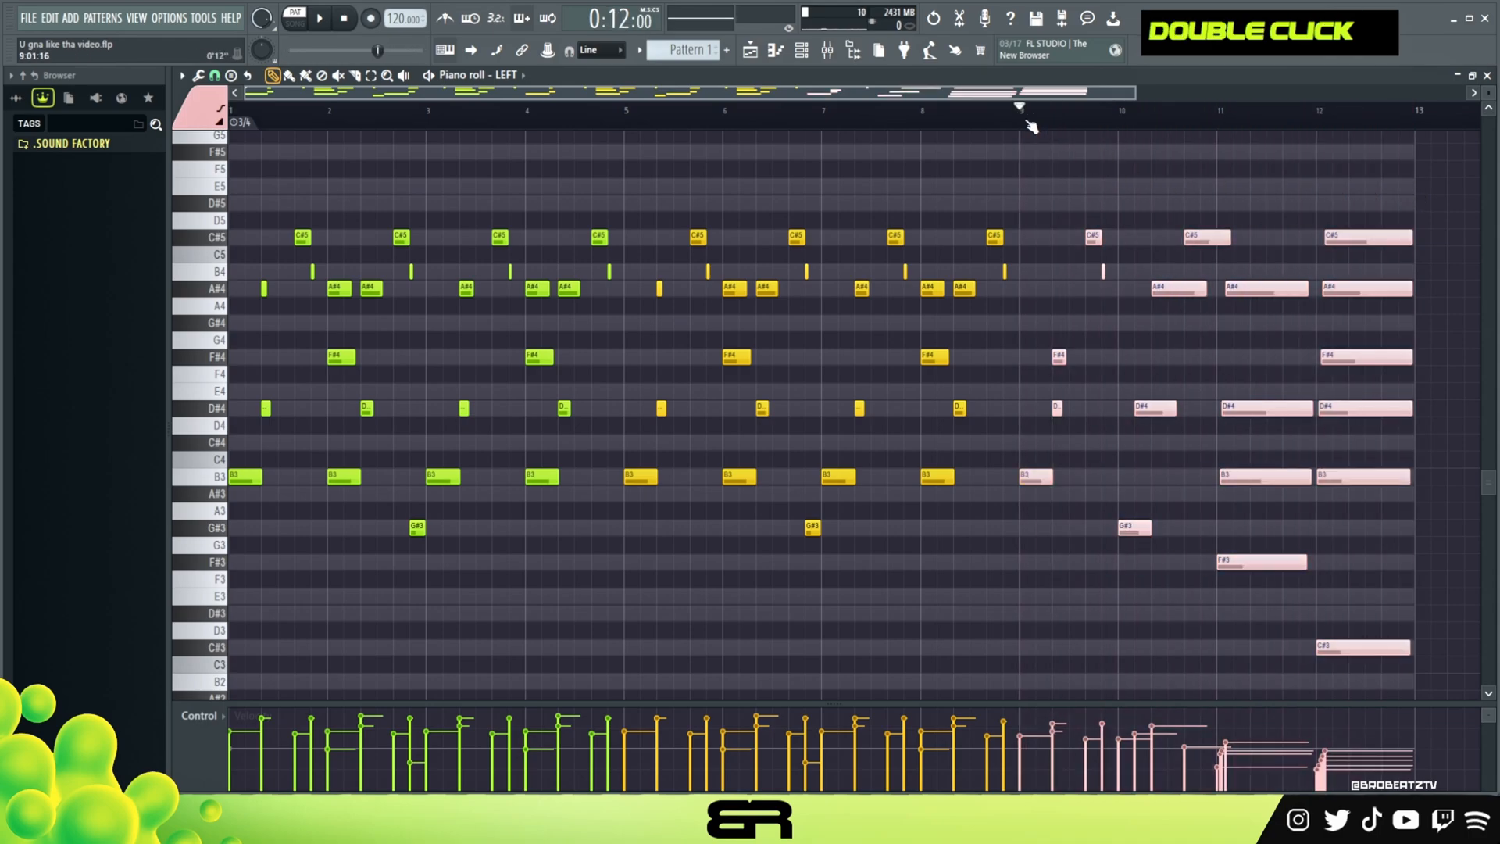
ctrl+click(1351, 238)
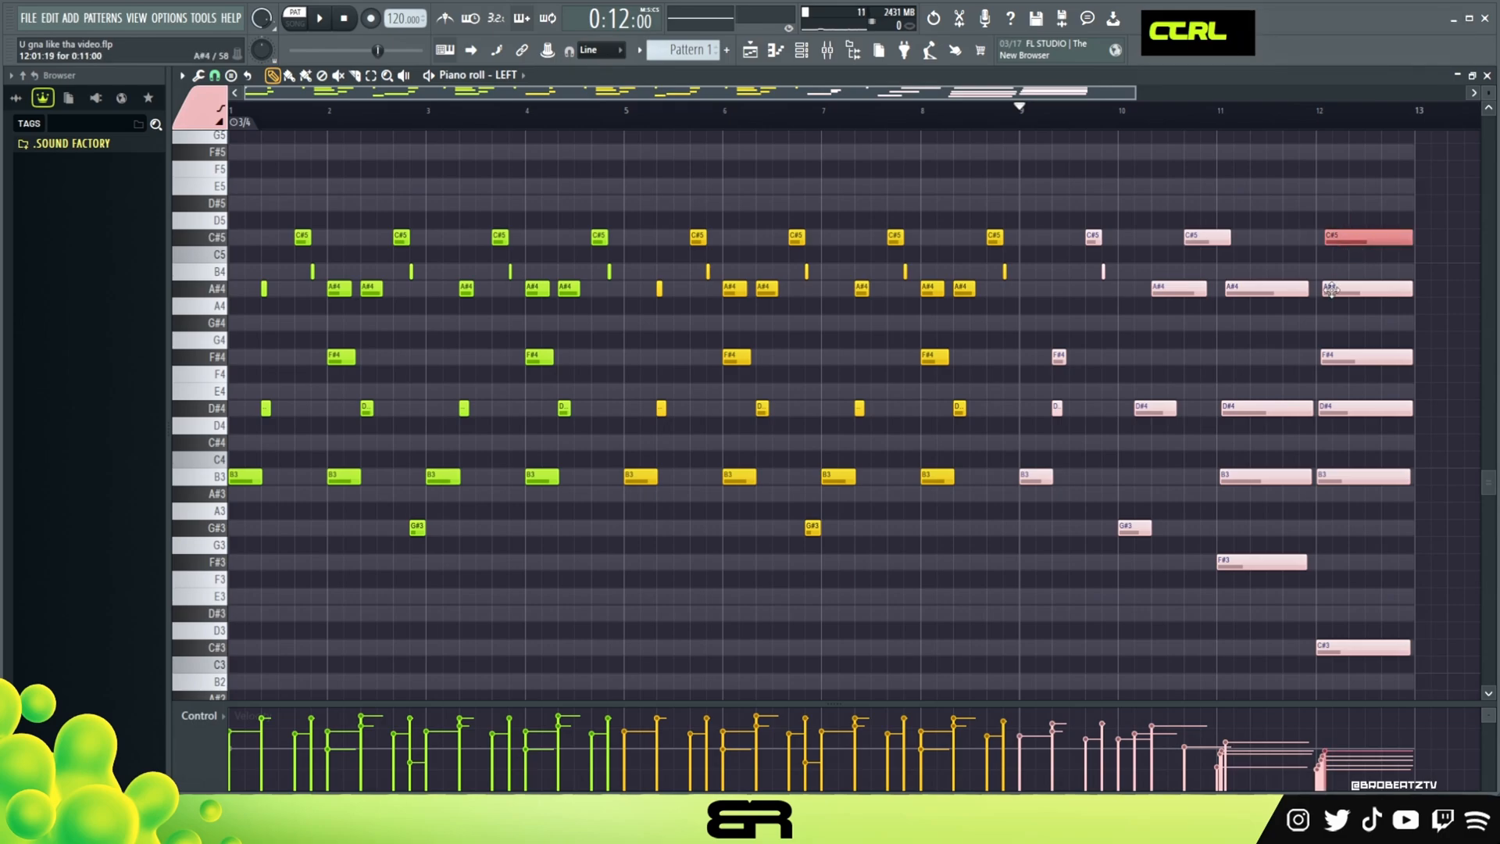
drag(1273, 606, 1367, 672)
right_click(1382, 610)
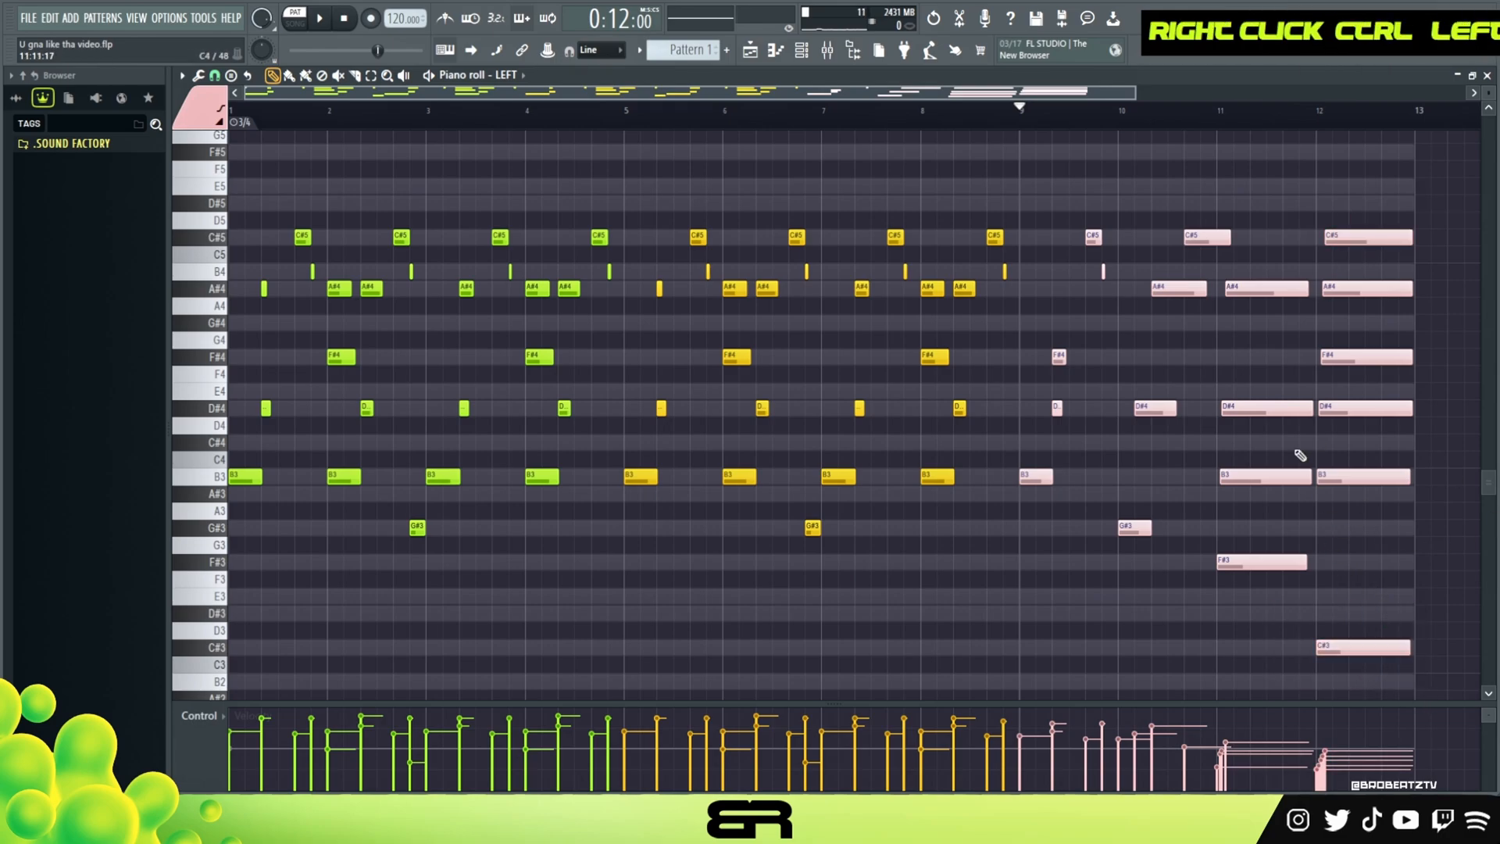
key(space)
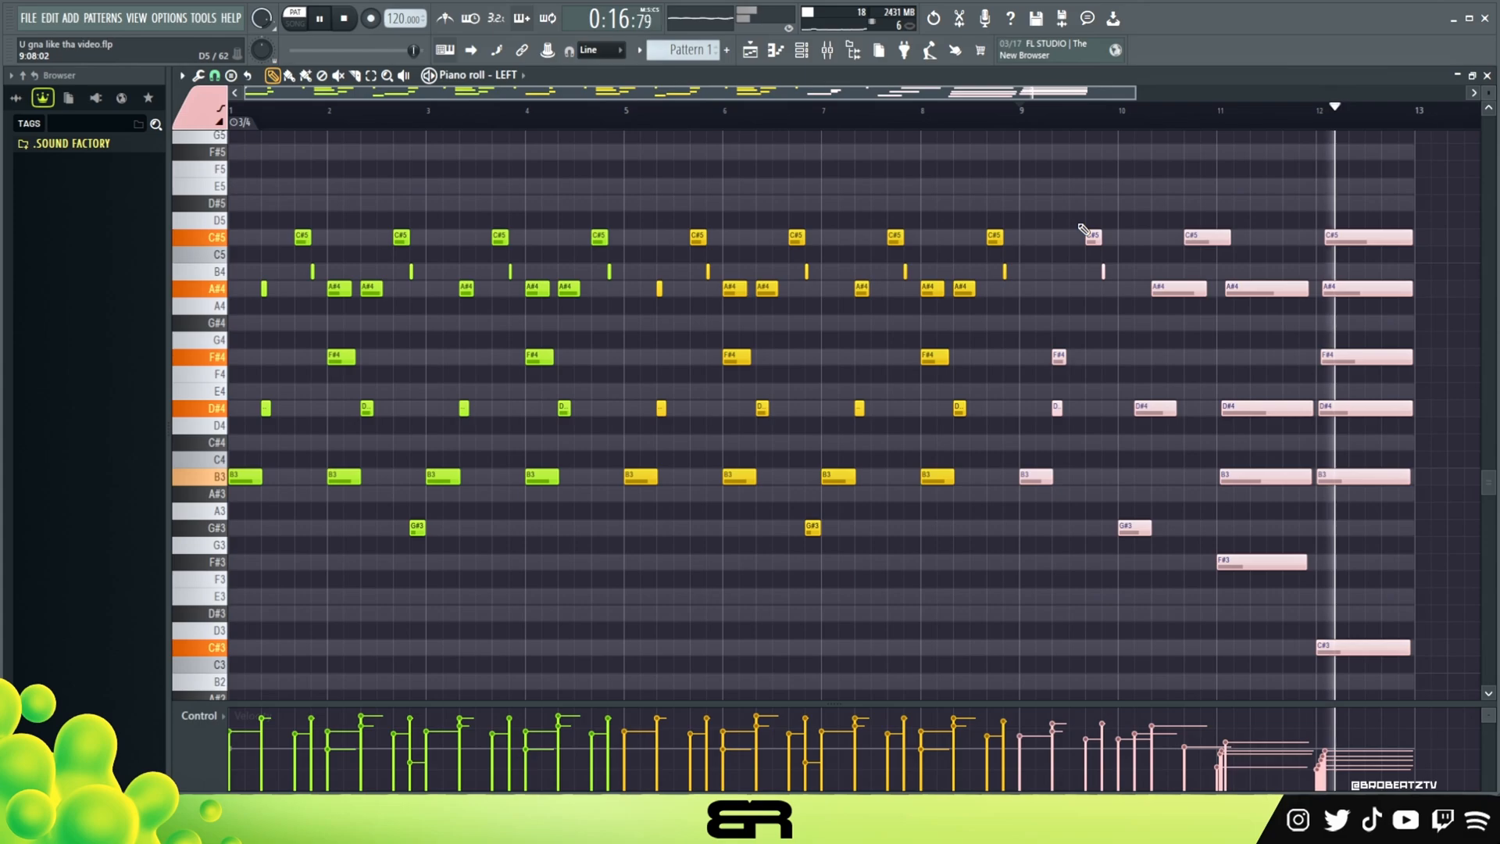
key(space)
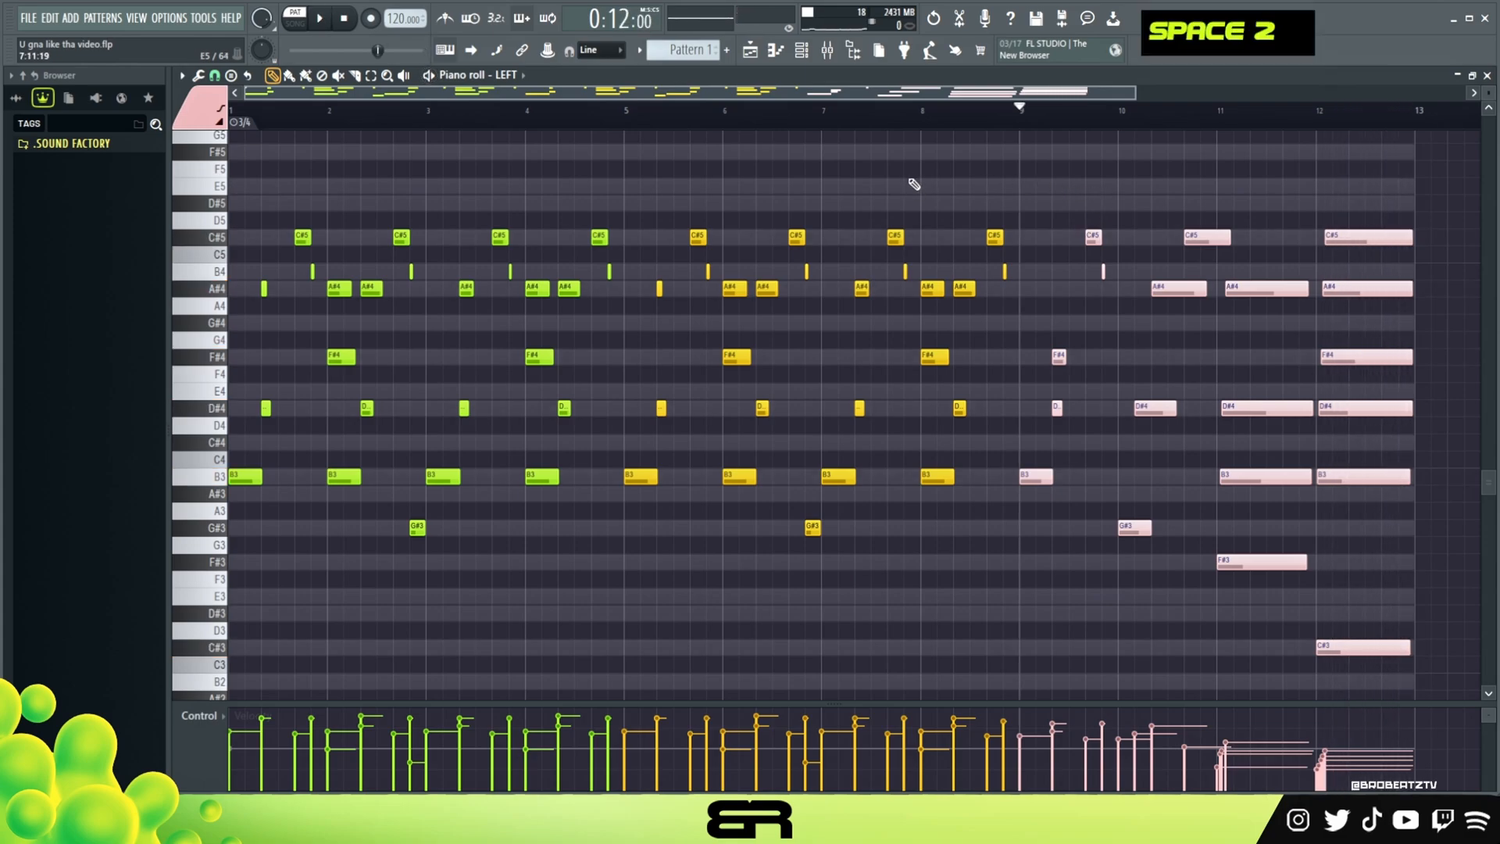
Open the RIGHT channel's Kontakt instrument, audition its NOIRE Felt piano, and close it.
right_click(914, 184)
click(801, 50)
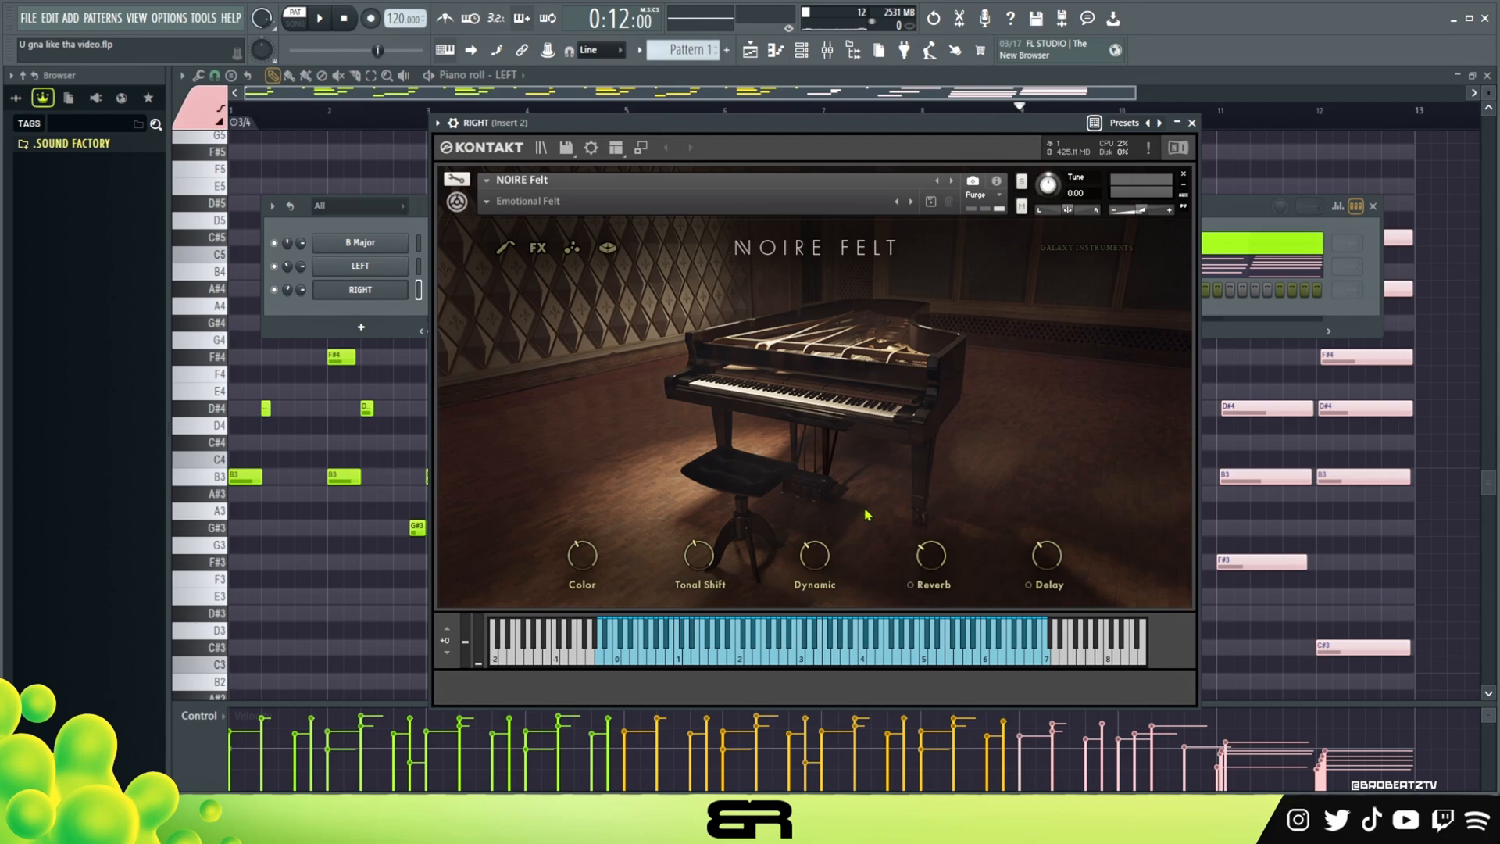
double_click(871, 660)
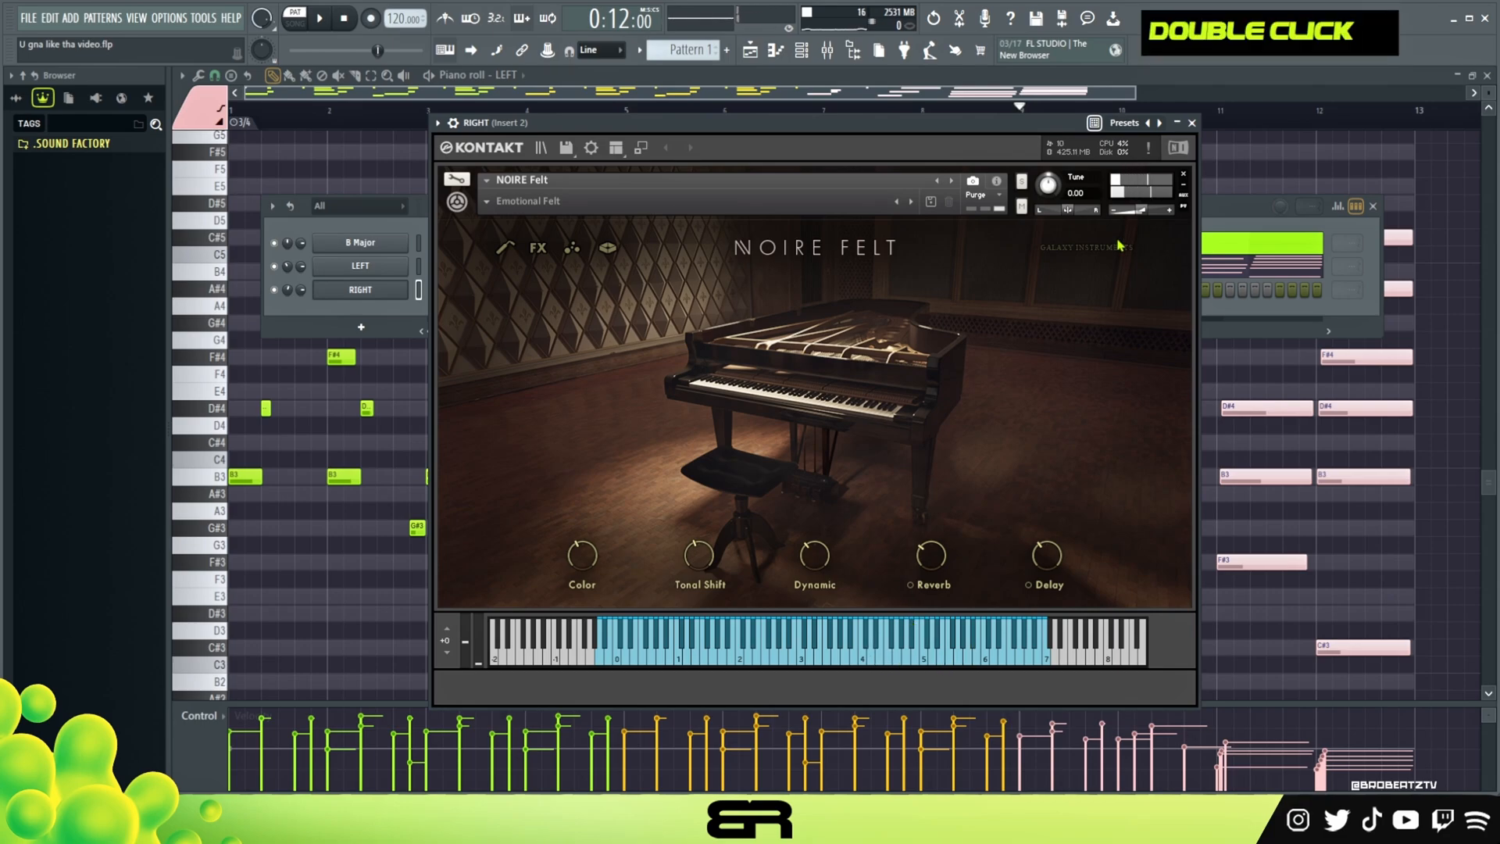
click(1191, 122)
right_click(322, 390)
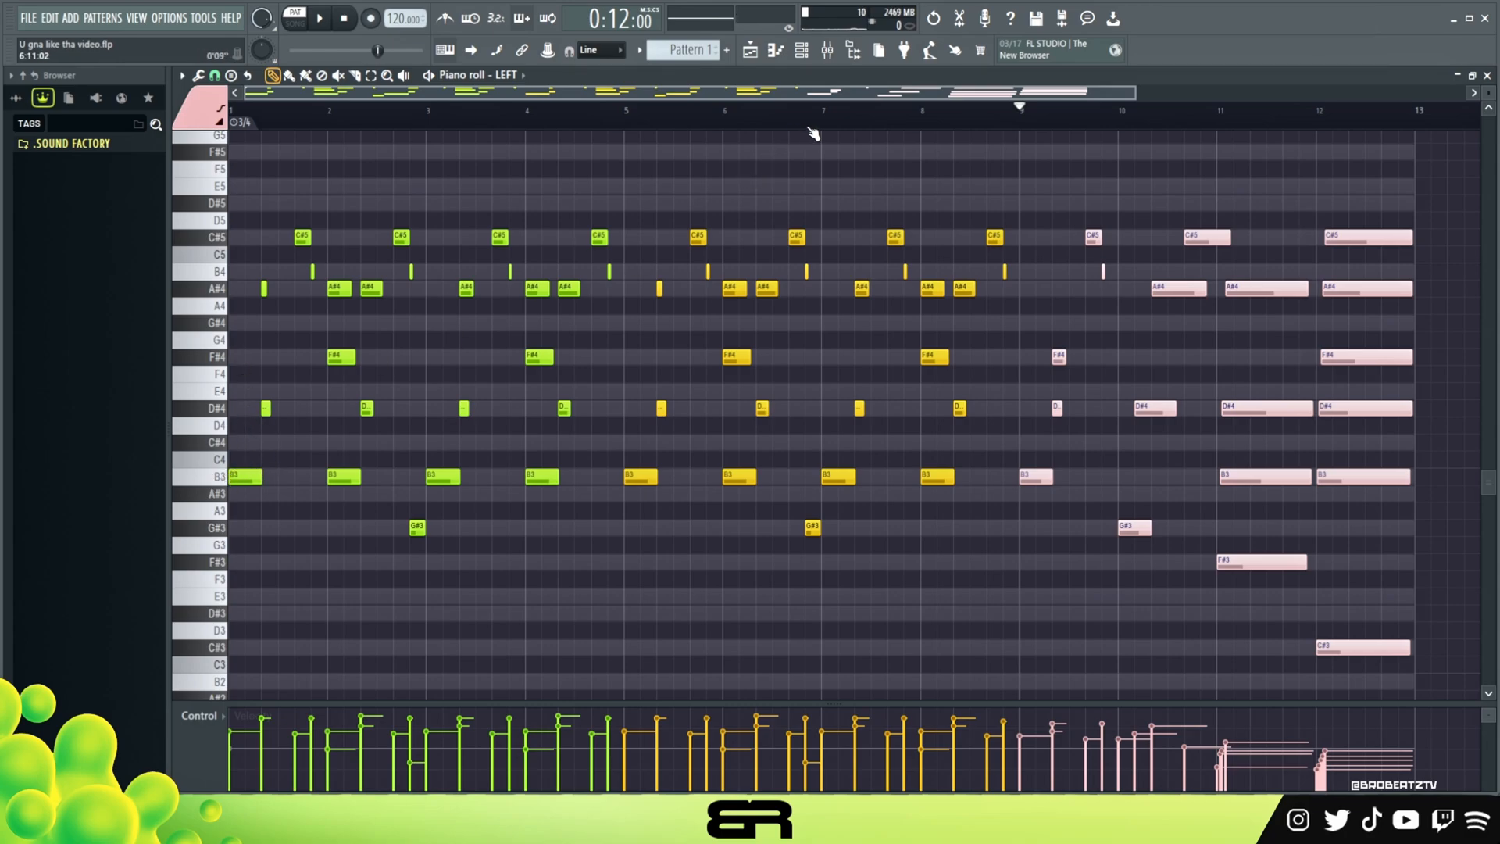
Open the RIGHT channel's piano roll and place B3 and D#4 notes at the start of bar 1.
click(811, 56)
right_click(397, 289)
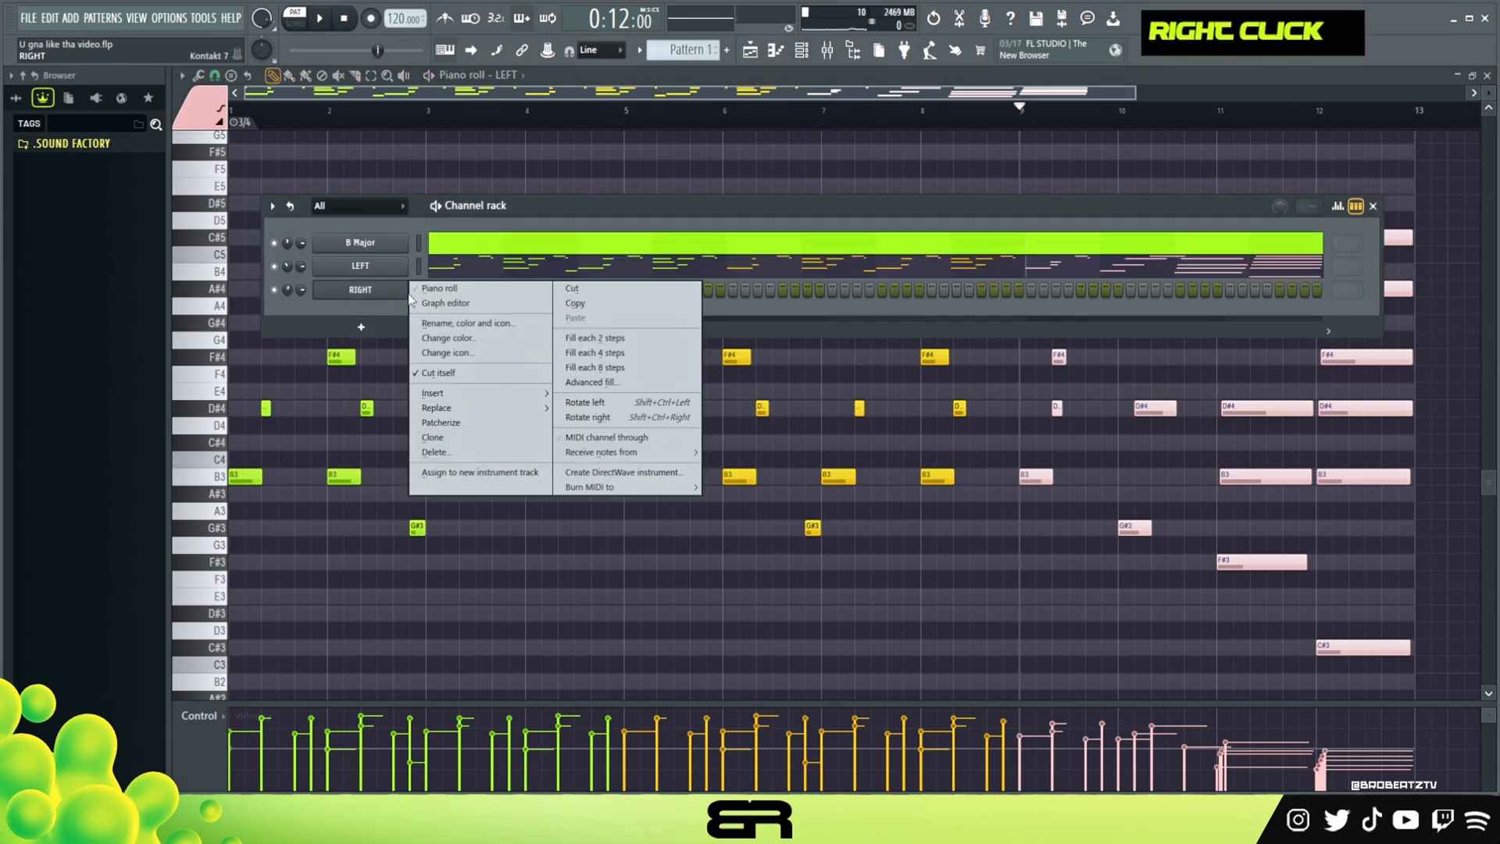
click(442, 288)
click(251, 408)
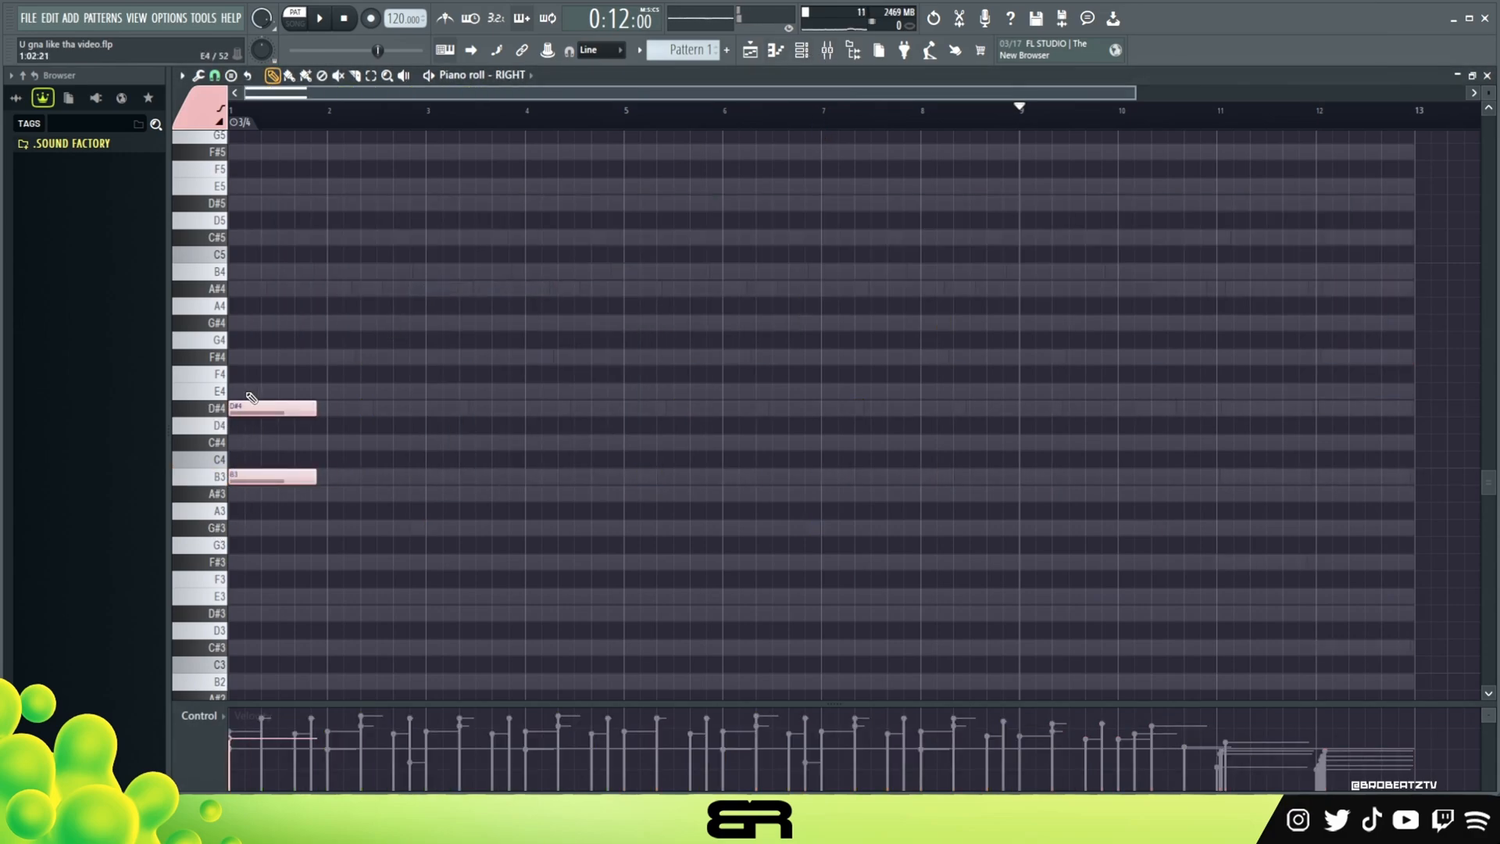
Complete the bar 1 chord with an F#4 and recolor all its notes green.
click(202, 117)
click(191, 143)
ctrl+drag(368, 325, 226, 467)
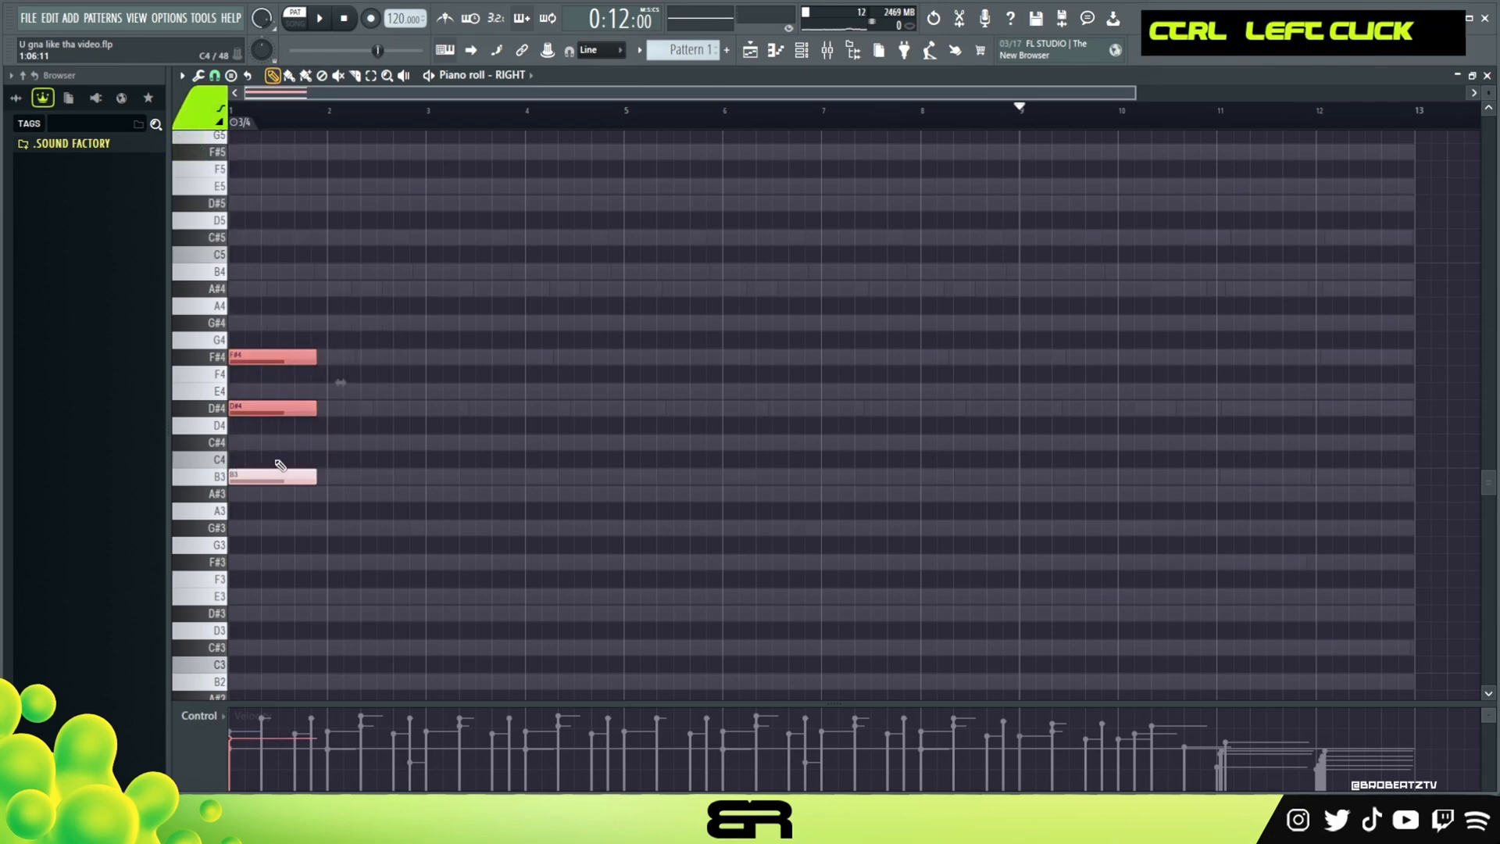
key(alt+c)
ctrl+drag(331, 424, 274, 502)
key(alt+c)
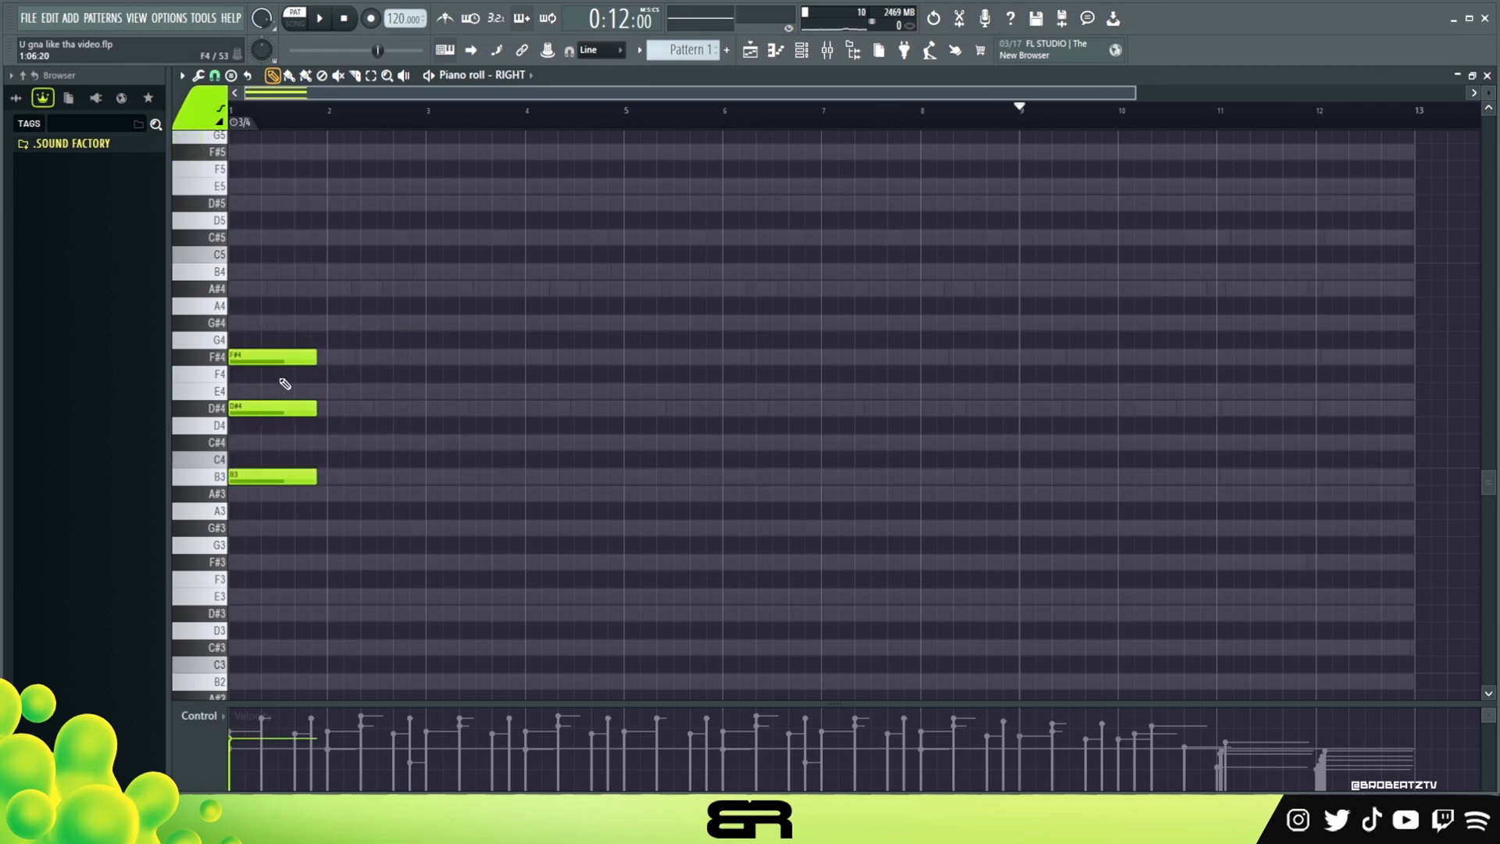
Add an A#4 above the F#4 in bar 1 and delete the B3 and D#4 notes.
ctrl+click(250, 356)
mouse_move(250, 356)
shift+mouse_down()
mouse_move(250, 271)
mouse_move(274, 367)
shift+mouse_up()
right_click(338, 377)
right_click(469, 427)
right_click(306, 408)
right_click(306, 476)
Transpose the bar 1 F#4 and A#4 up one octave and raise their velocities slightly.
ctrl+drag(346, 332, 242, 390)
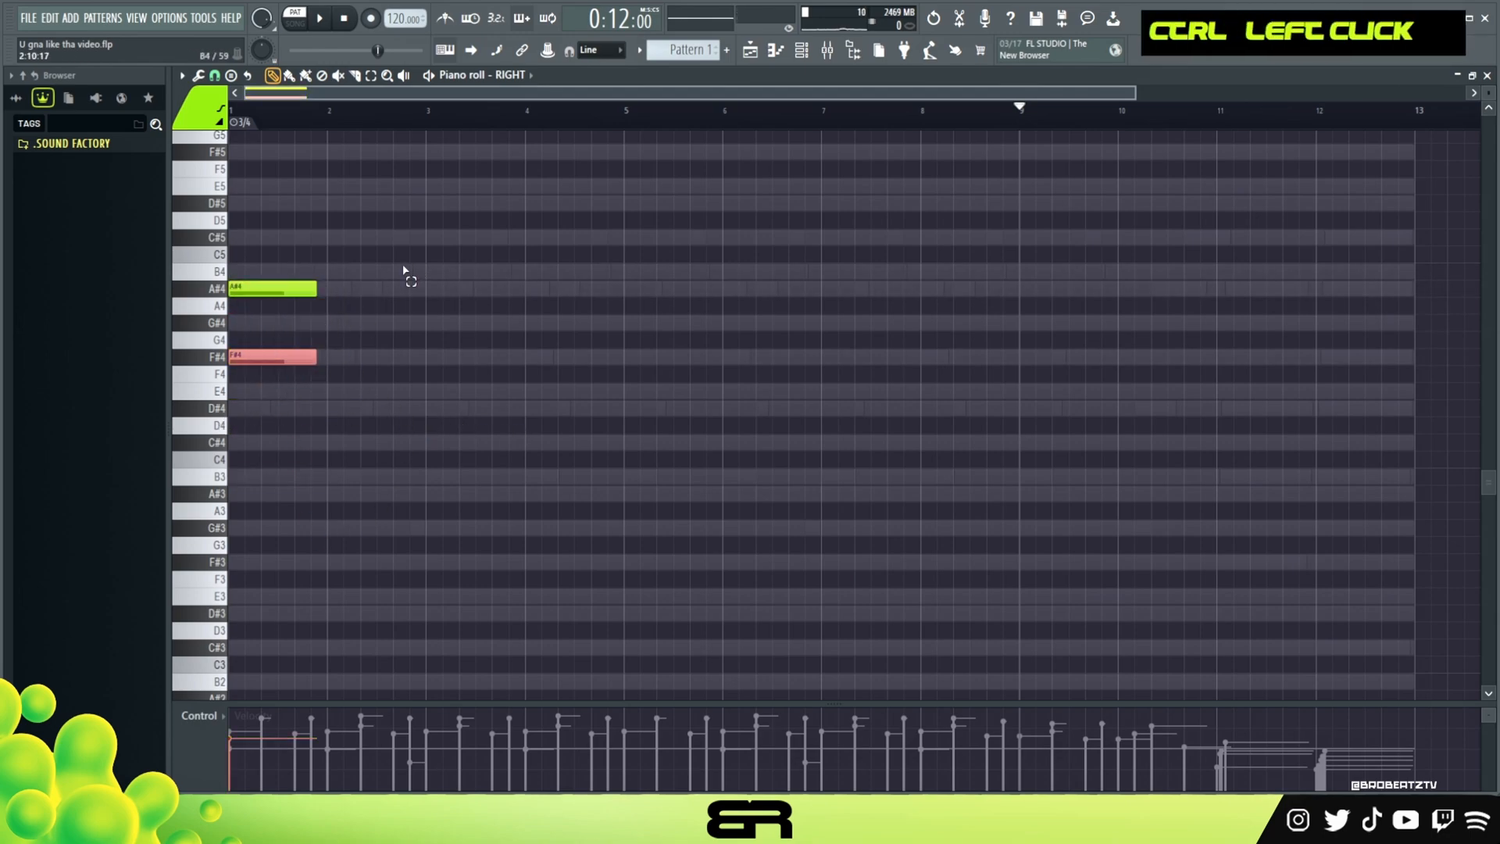
ctrl+drag(408, 265, 234, 425)
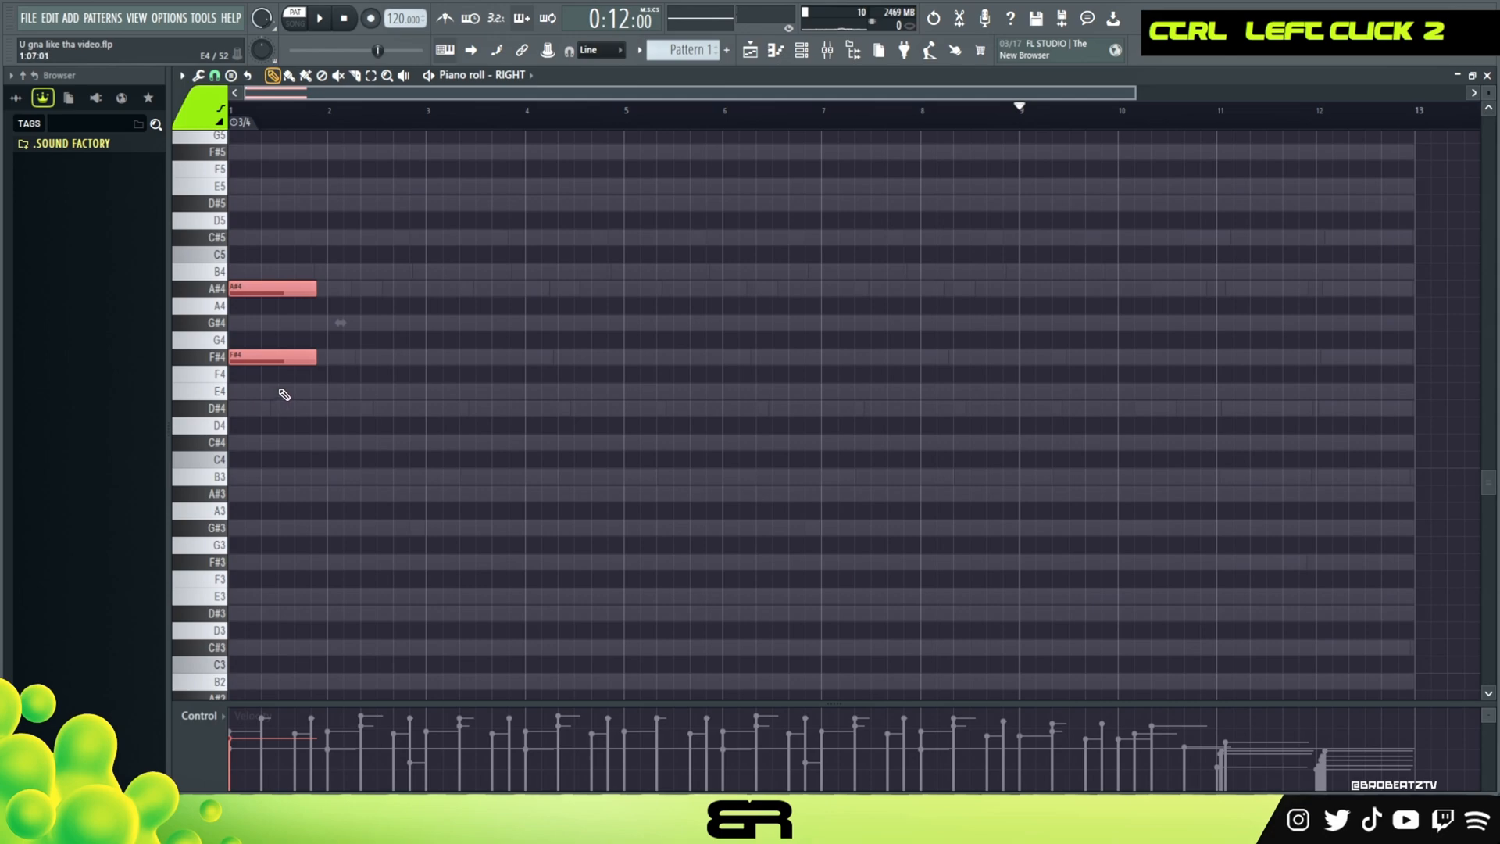
key(ctrl+Up)
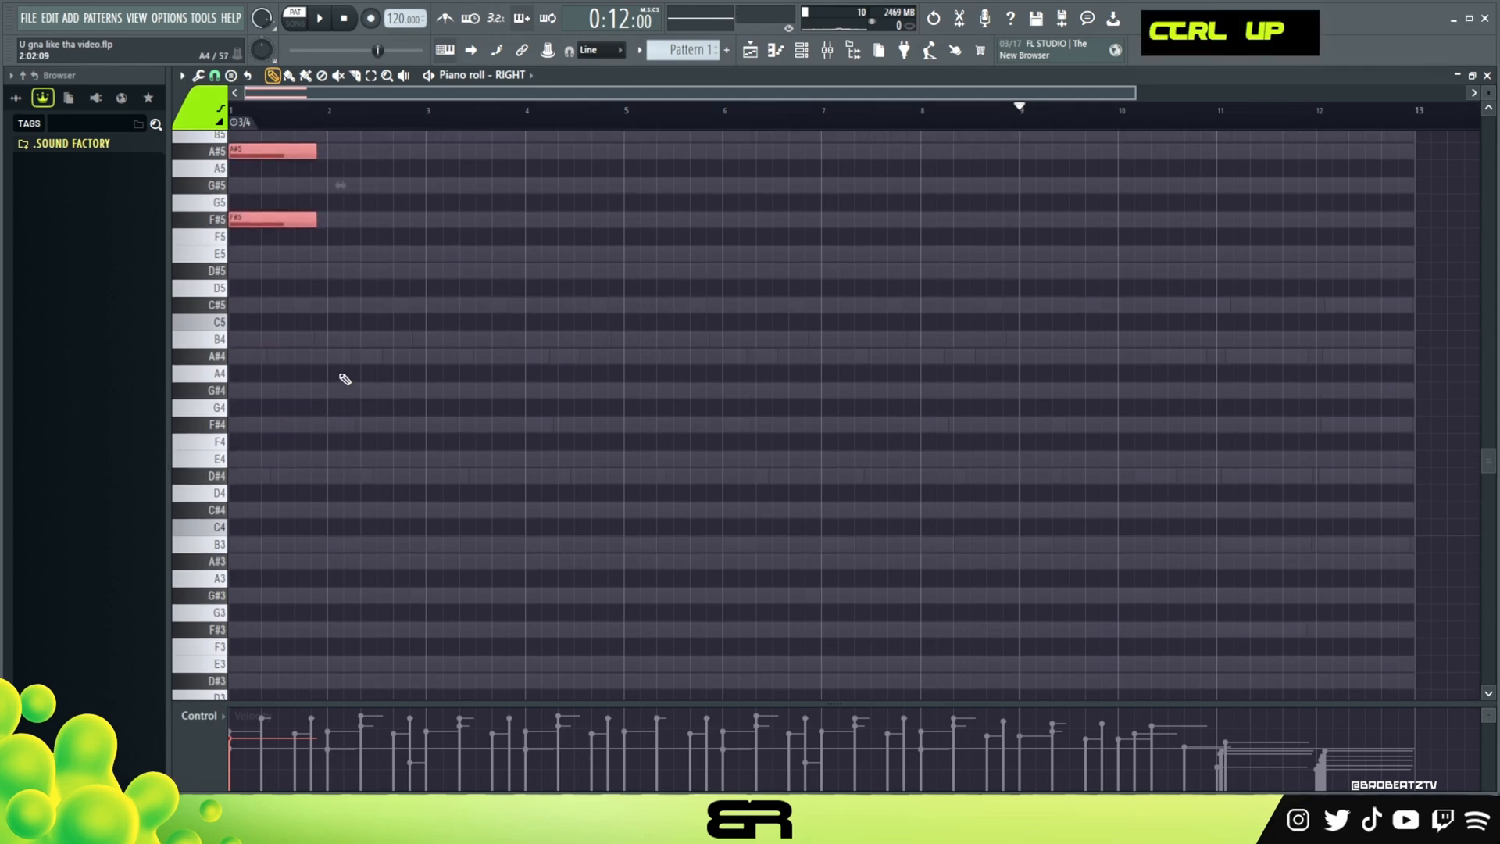
key(space)
key(space)
key(space)
key(space)
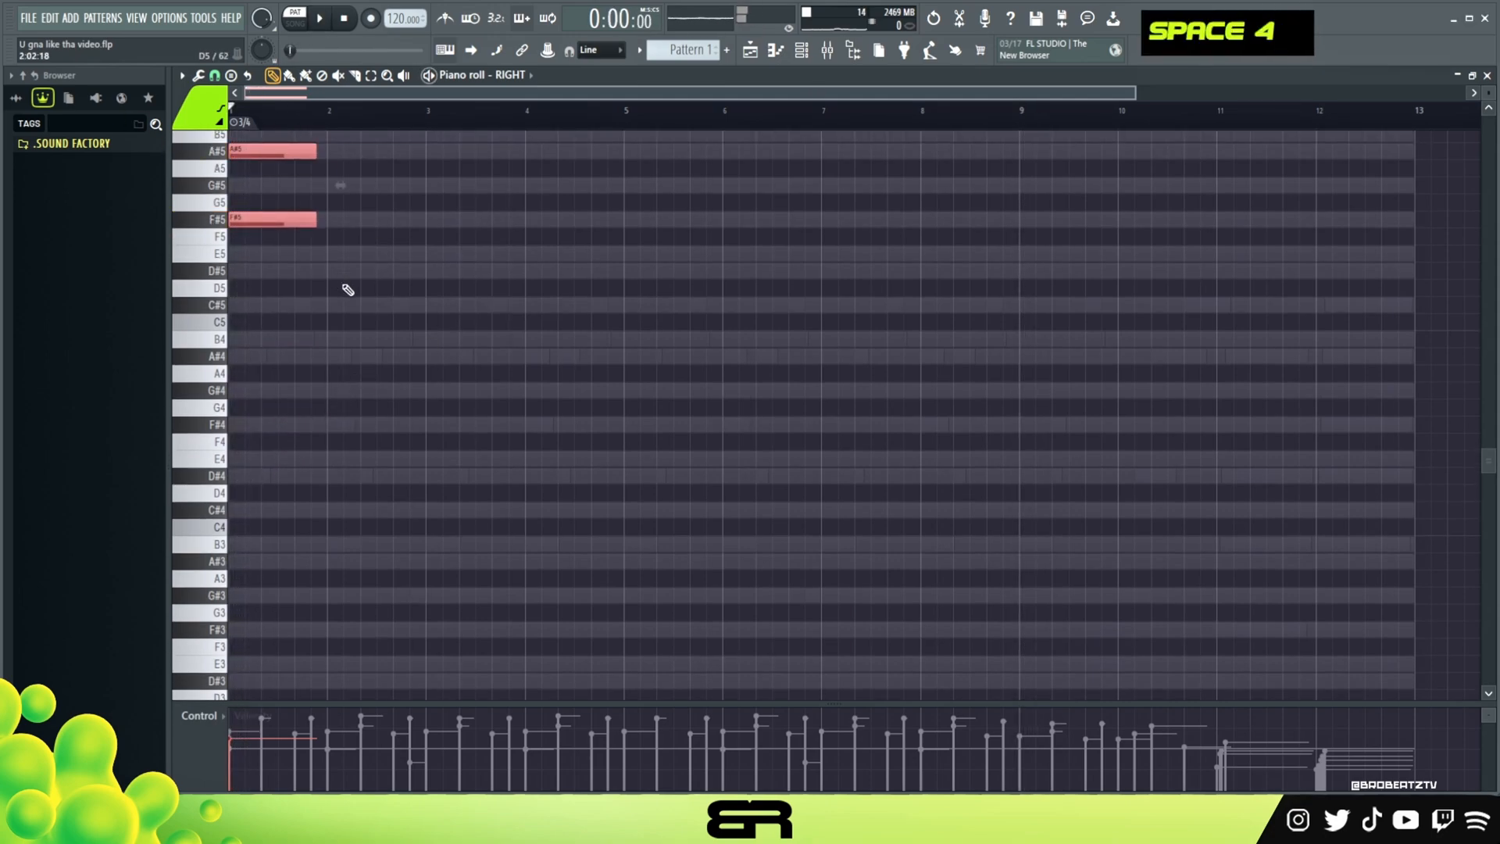
alt+scroll(376, 290, up, 3)
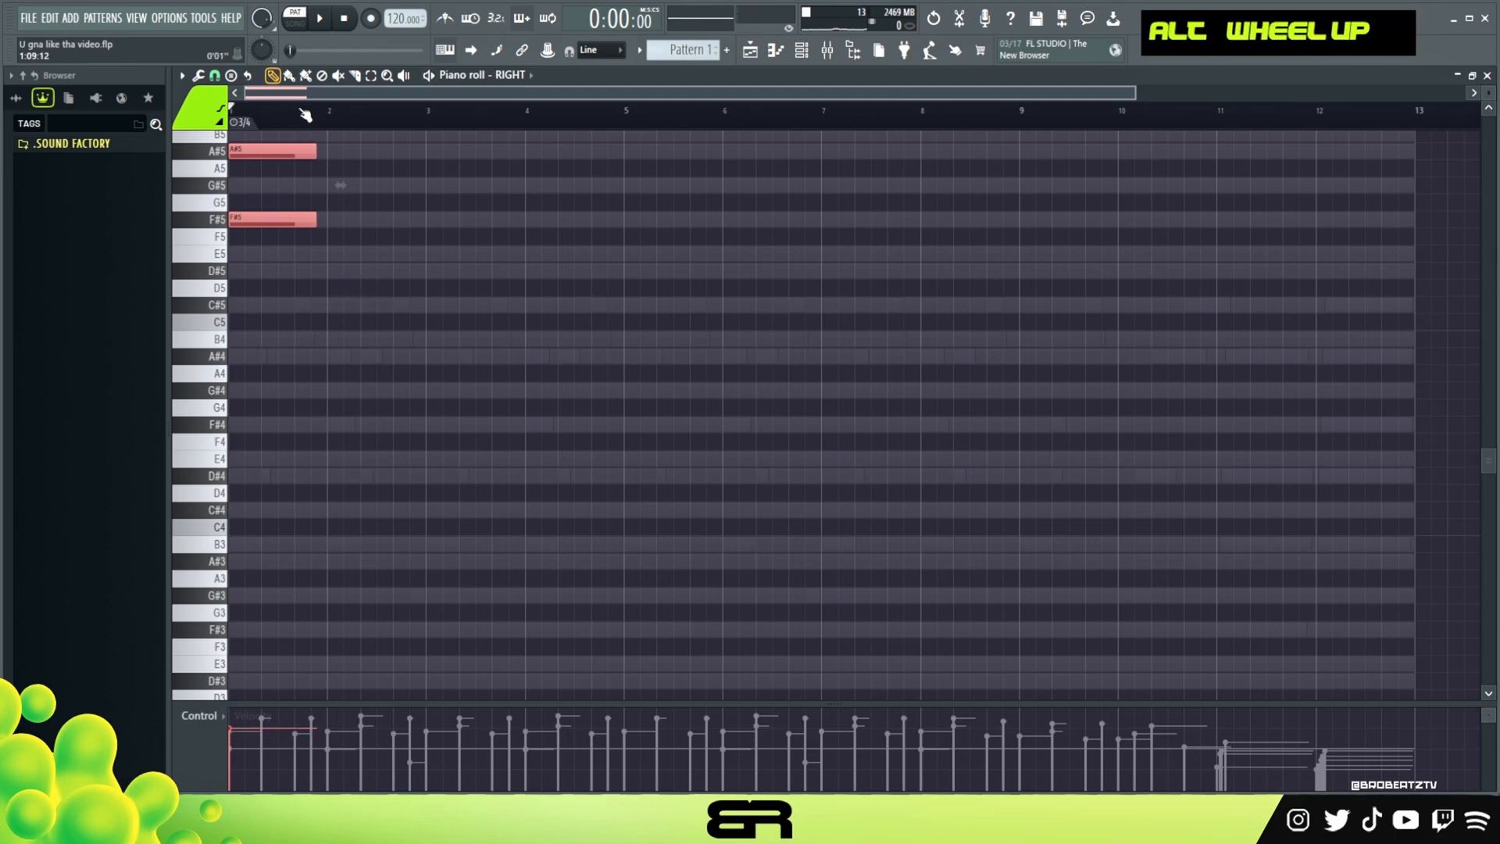
Move the A#5 to beat 2 of bar 1, add an equally long C#6 on beat 3, and play.
scroll(234, 313, up, 3)
scroll(318, 117, up, 4)
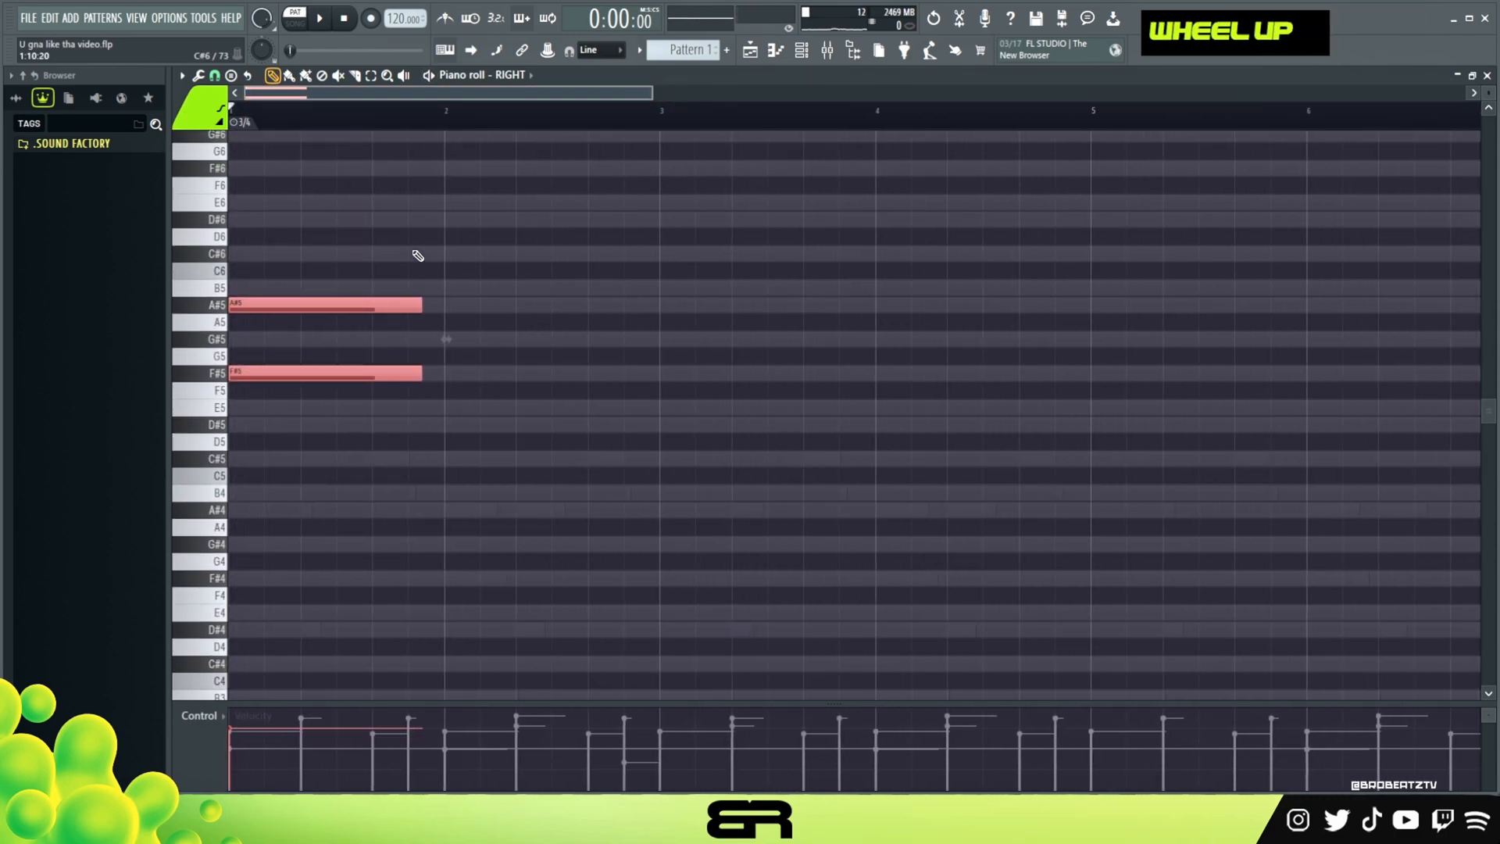
right_click(411, 258)
scroll(1485, 110, up, 2)
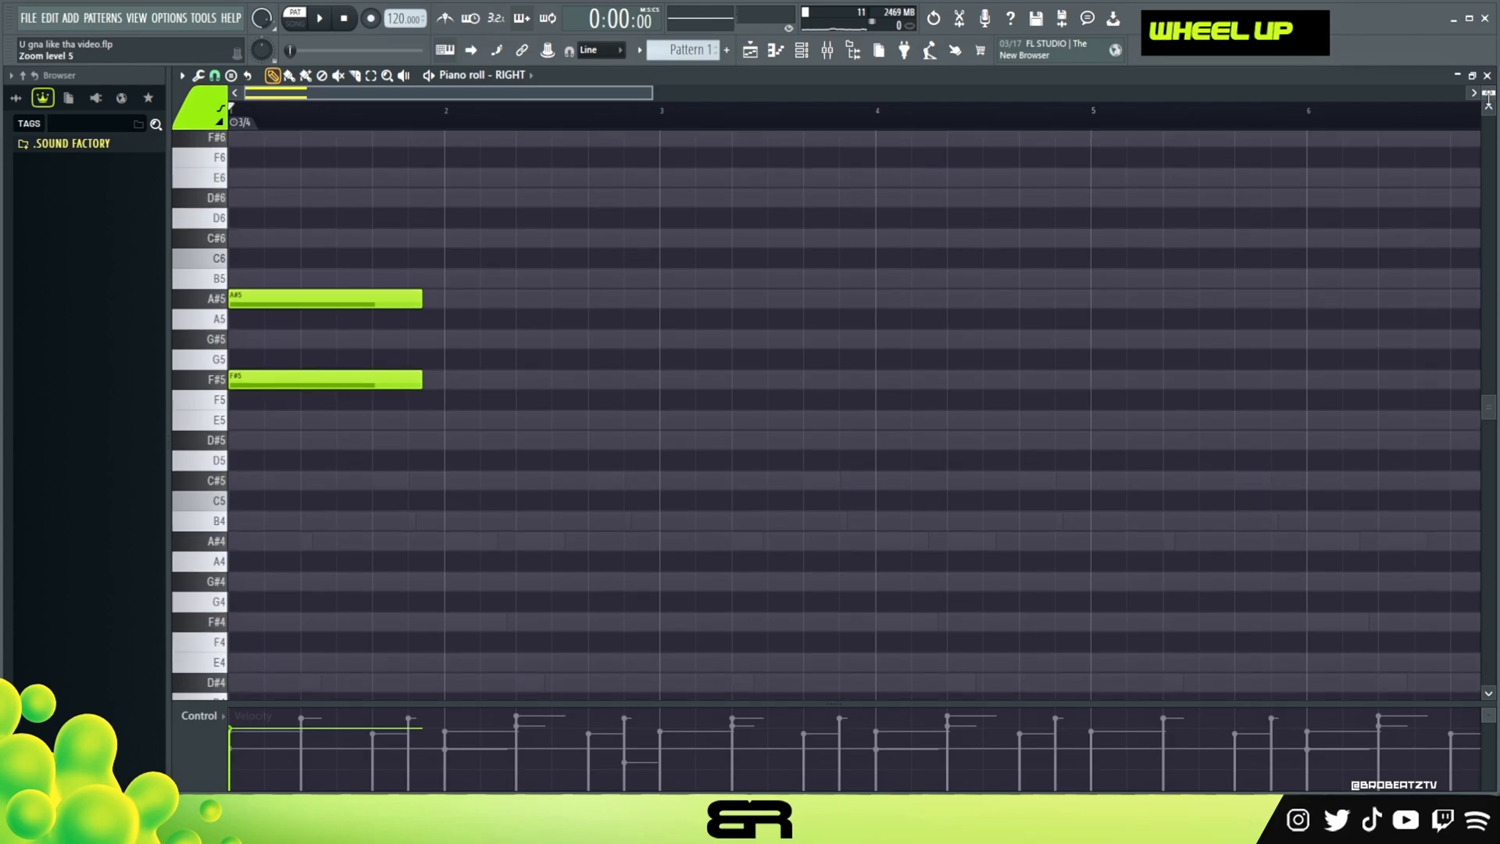
scroll(808, 274, up, 2)
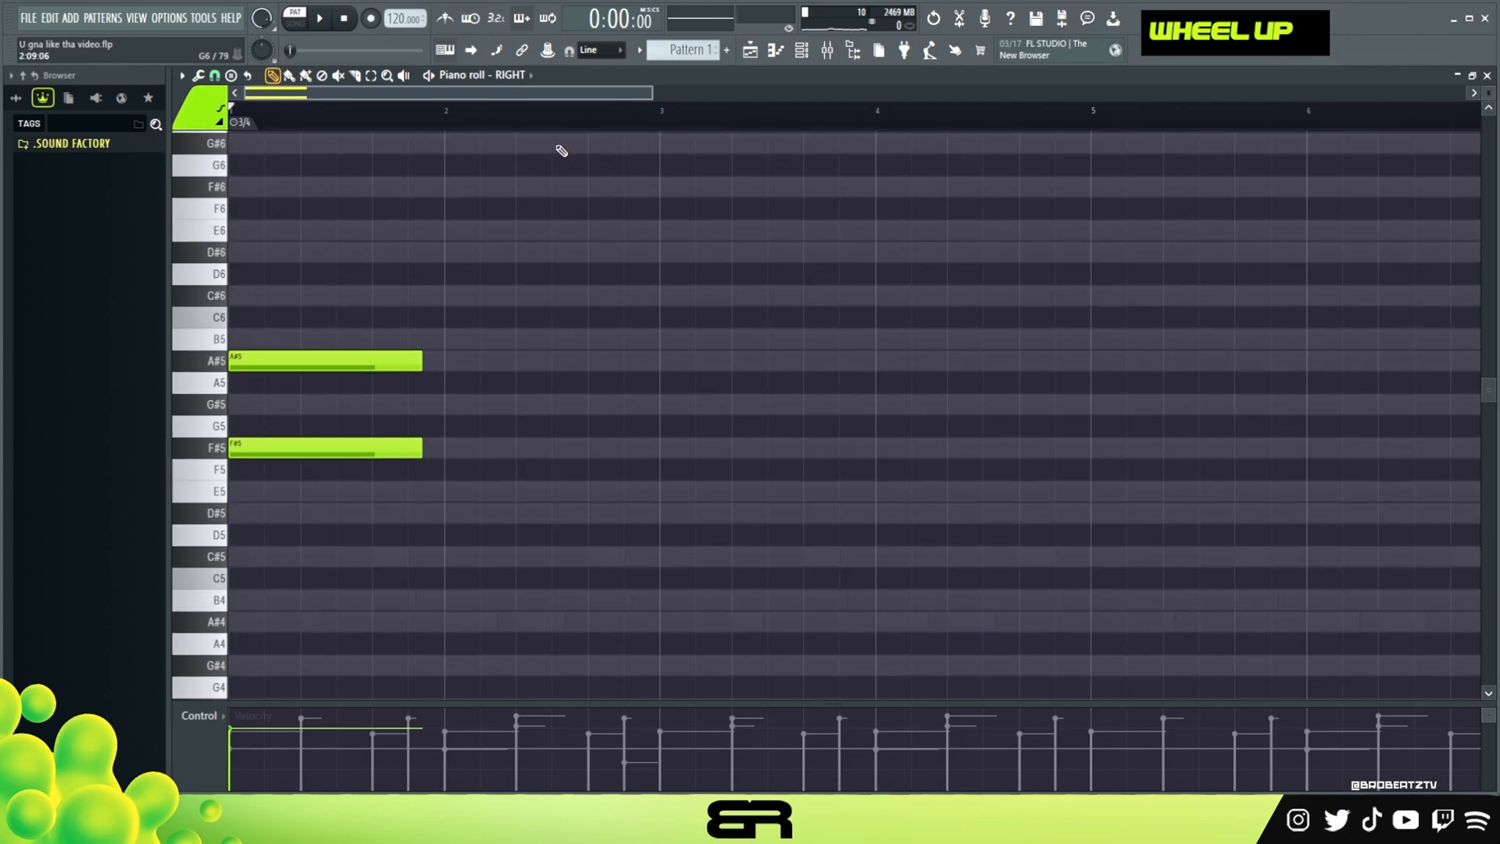
drag(648, 92, 599, 94)
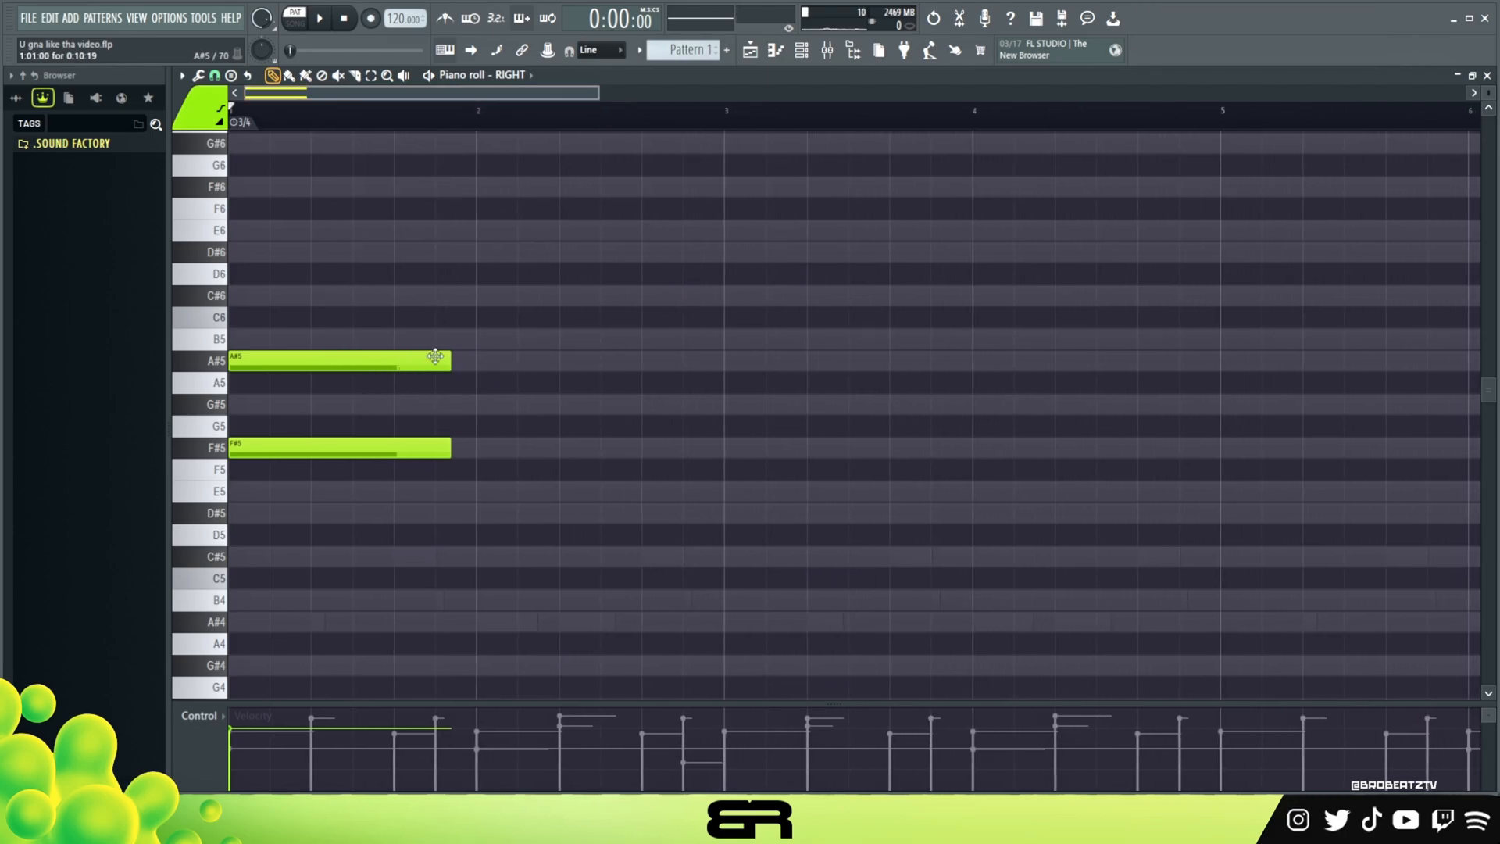
drag(314, 357, 423, 293)
key(space)
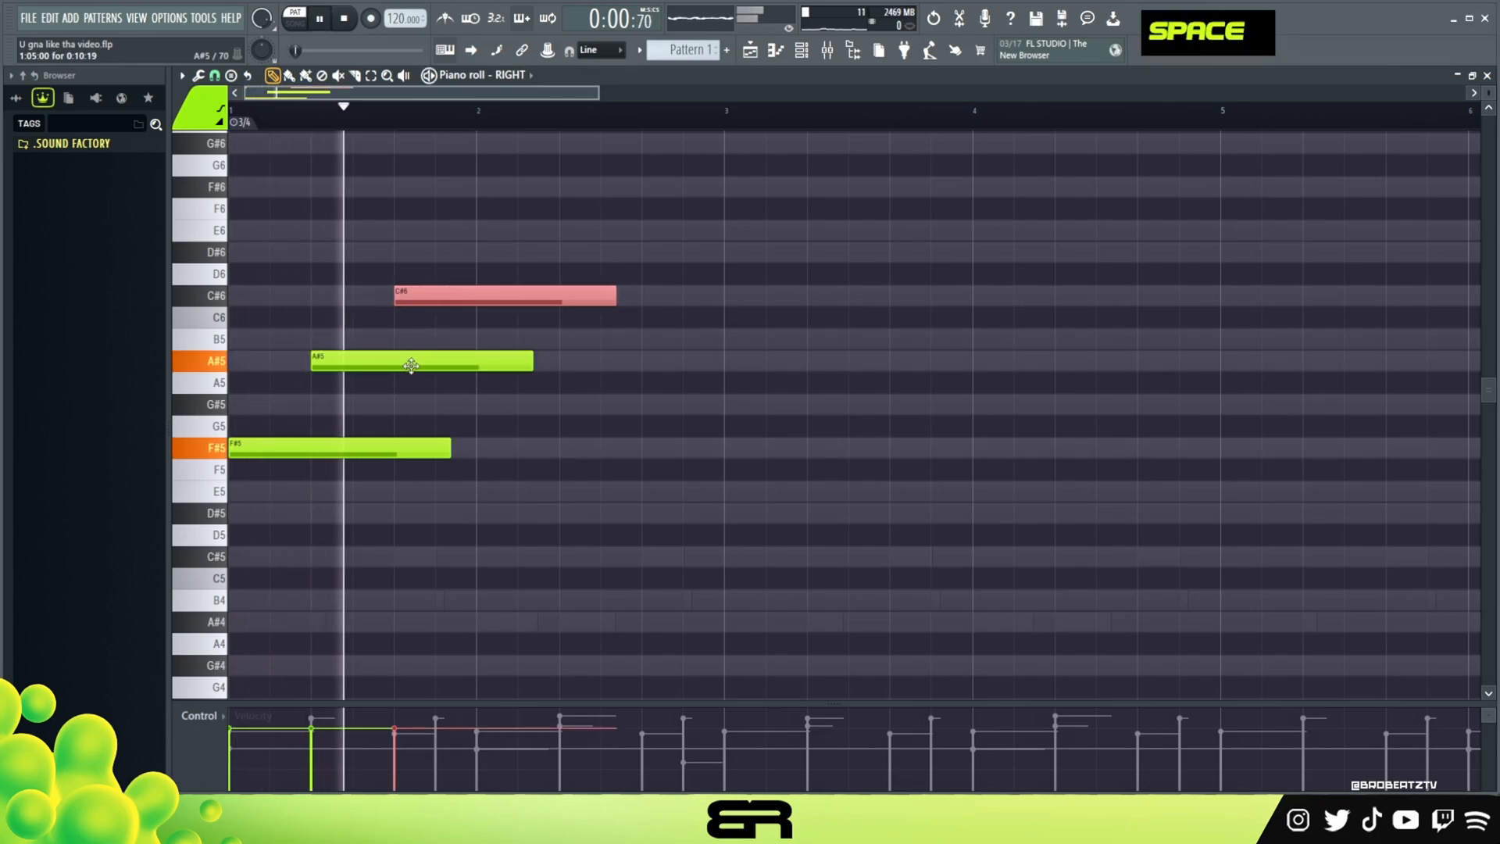
key(space)
key(space)
Shift the A#5 and C#6 notes in bar 1 half a beat later and play them.
drag(475, 266, 424, 359)
key(space)
key(space)
right_click(414, 327)
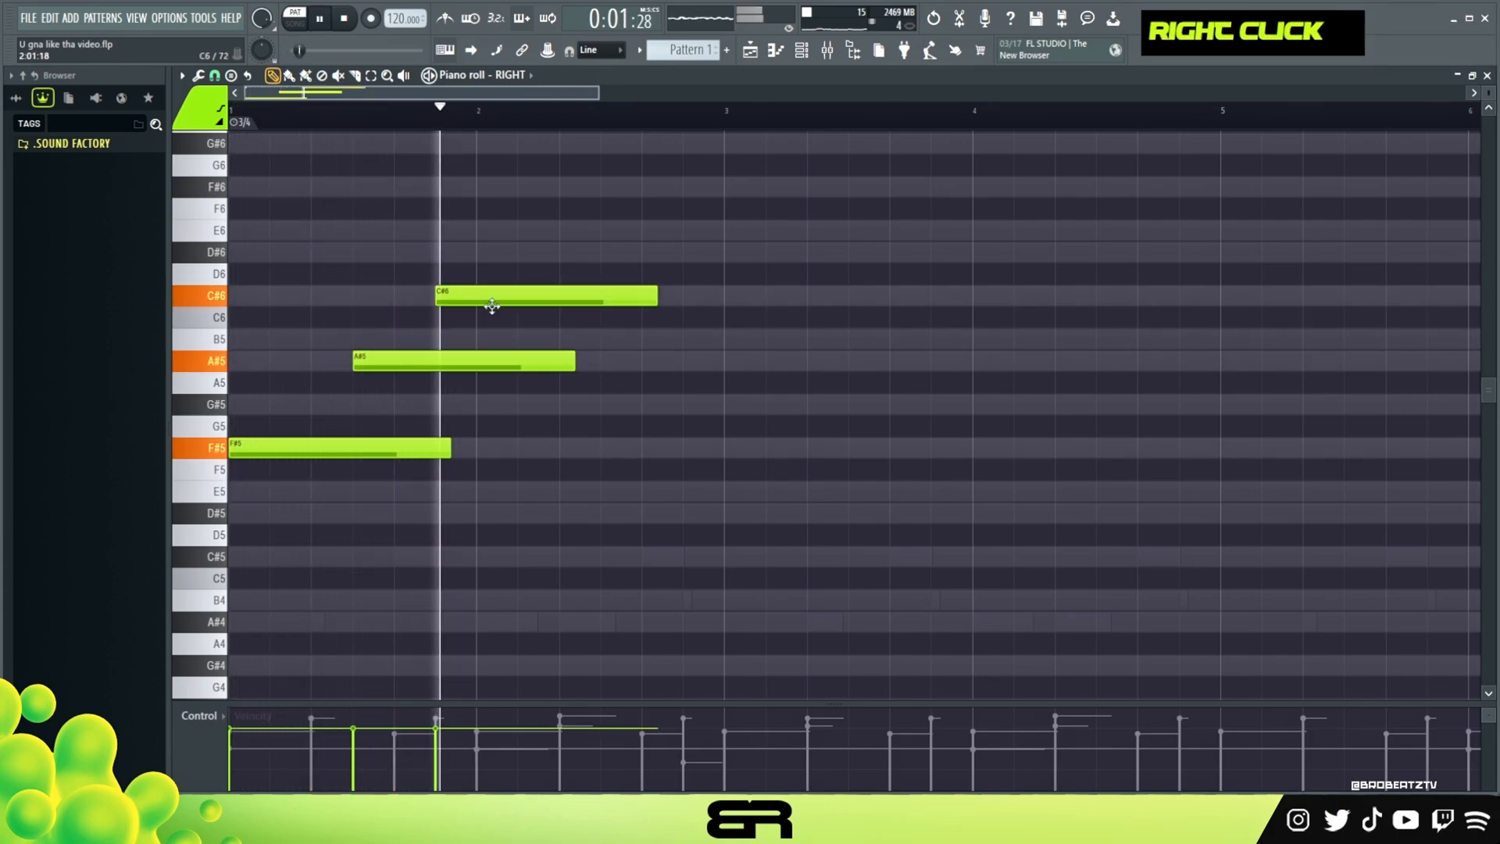
Move the C#6 half a beat earlier to beat 3 of bar 1 and play the phrase.
key(space)
key(space)
drag(496, 301, 465, 301)
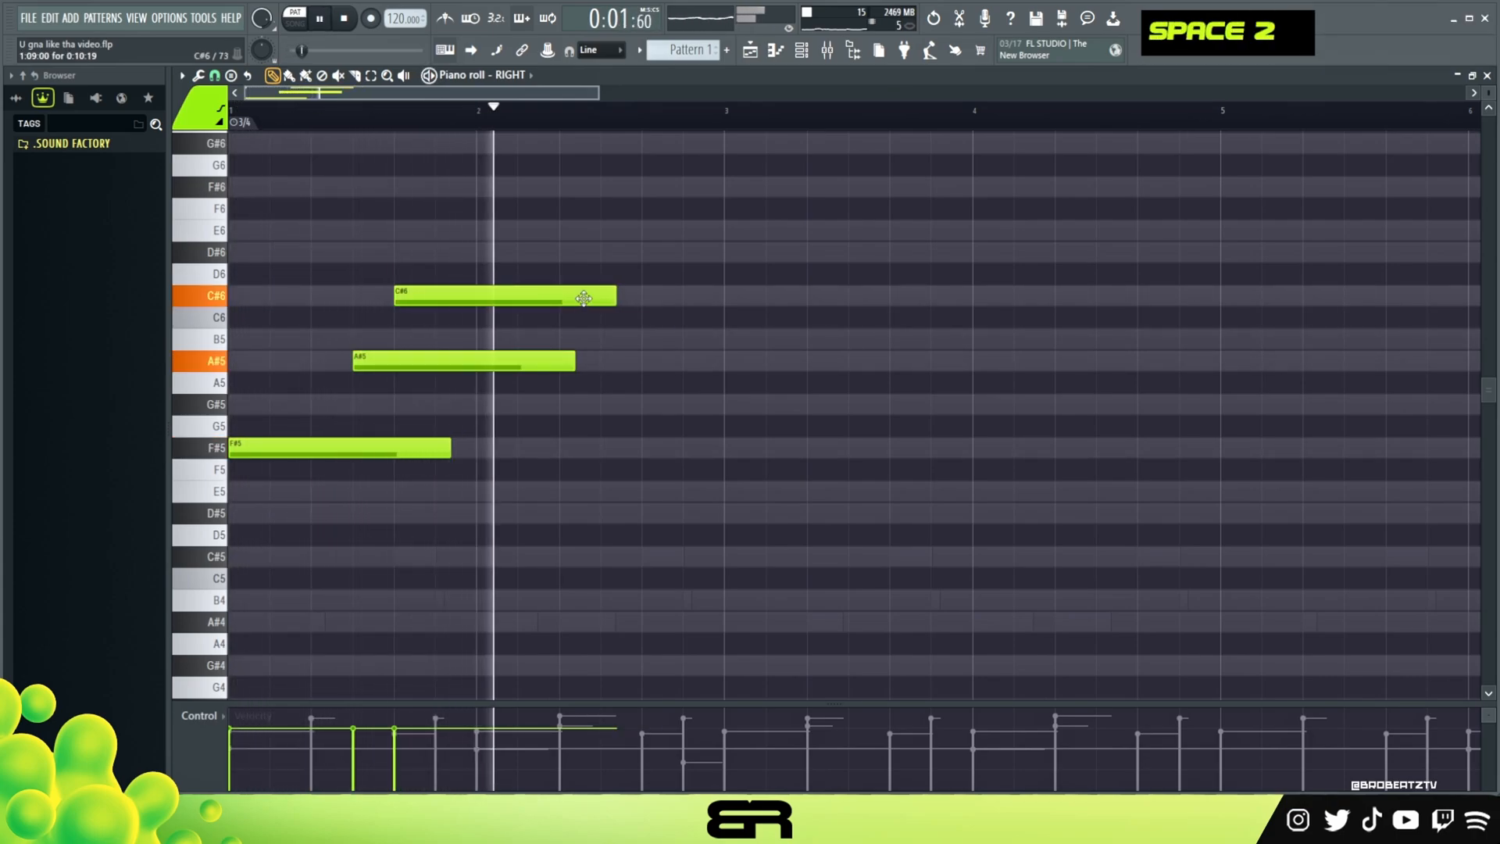
key(space)
Add a short D#6 on beat 2 of bar 2, shorten the A#5 to the bar 2 line and the C#6 to just past the D#6's start.
click(575, 252)
drag(781, 251, 473, 366)
key(space)
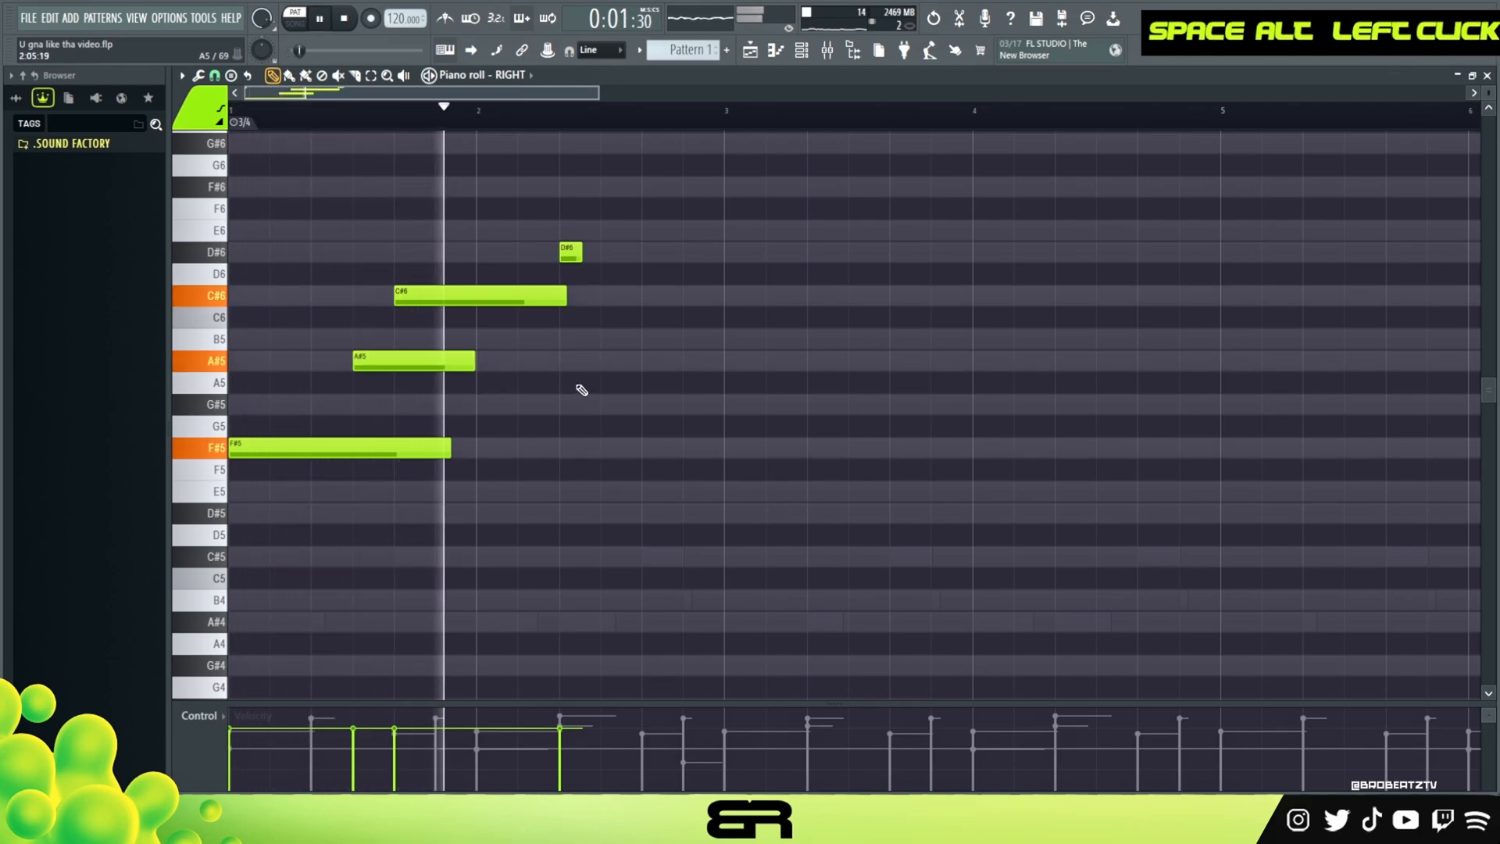
In bar 2, add a C#6 half a beat after the D#6, a very short B5 on beat 3, and another half a beat later.
key(space)
click(608, 297)
key(space)
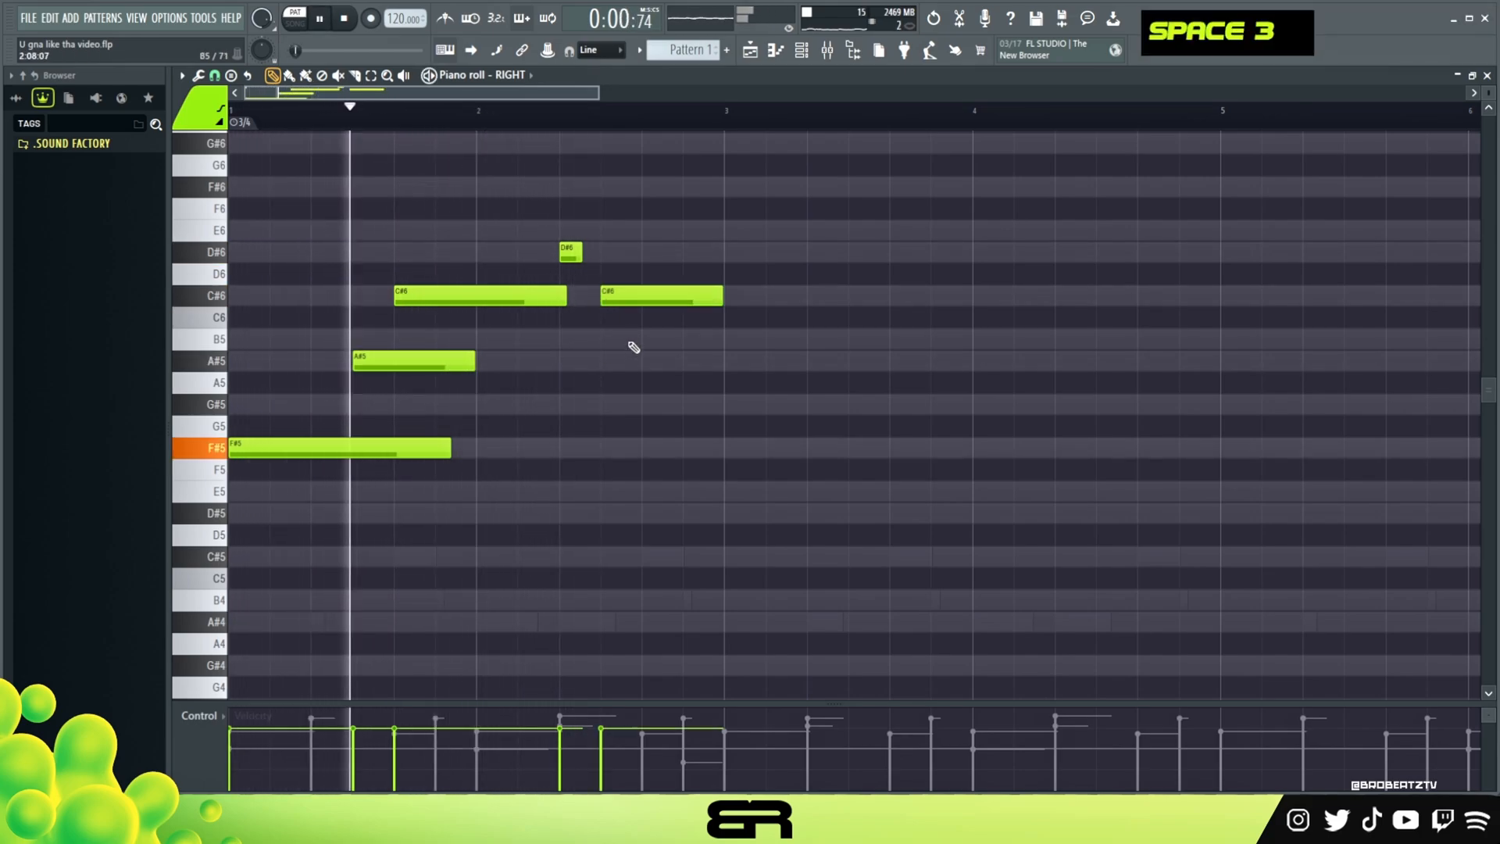
click(647, 340)
key(space)
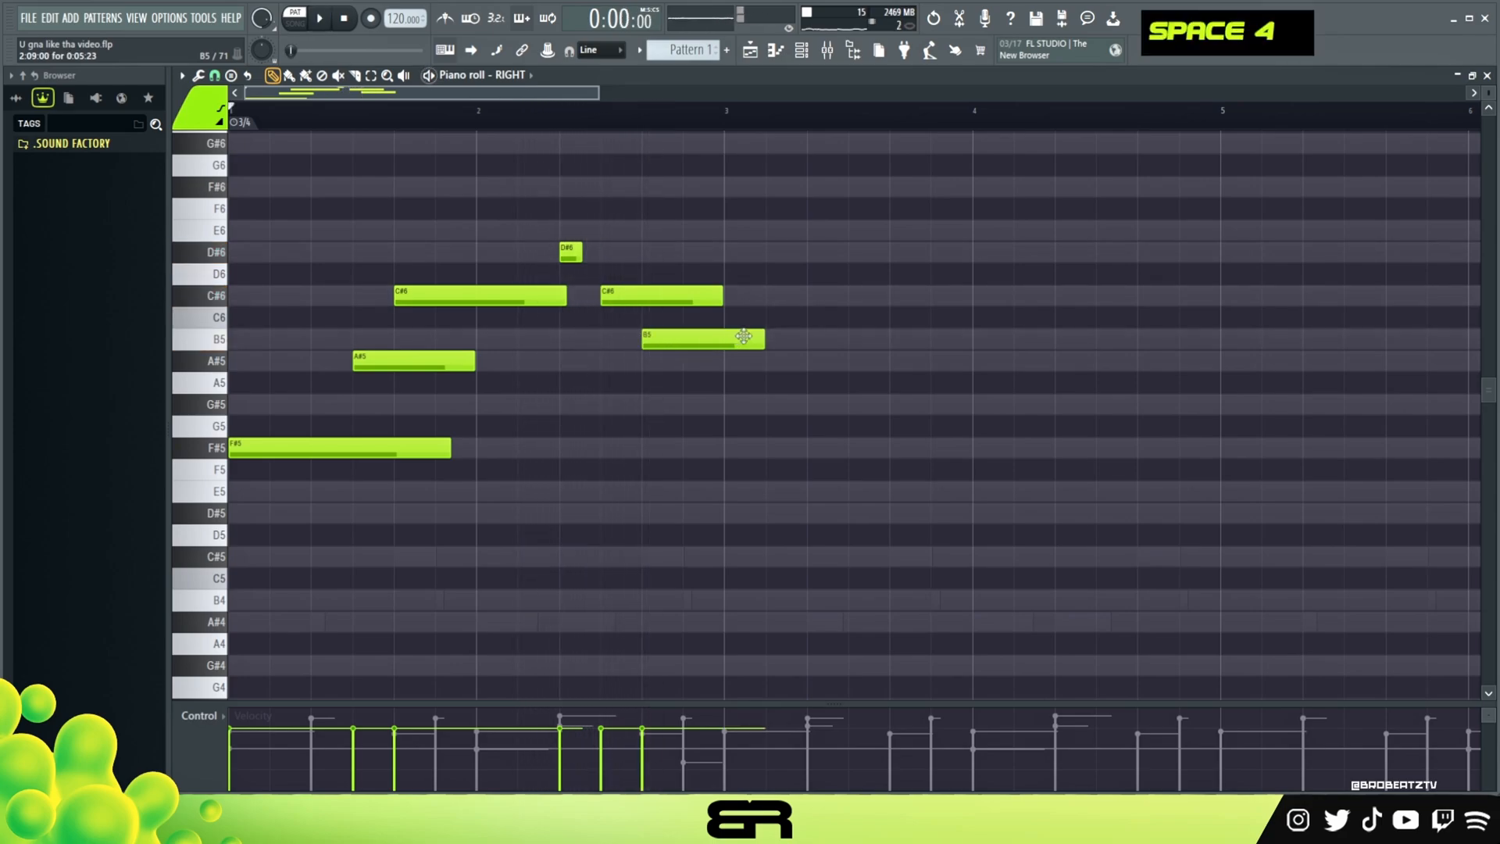
drag(766, 340, 703, 349)
Lower the velocity of bar 2's second C#6 and shorten it to just past the start of the first short B5.
ctrl+click(658, 297)
alt+scroll(658, 303, down, 4)
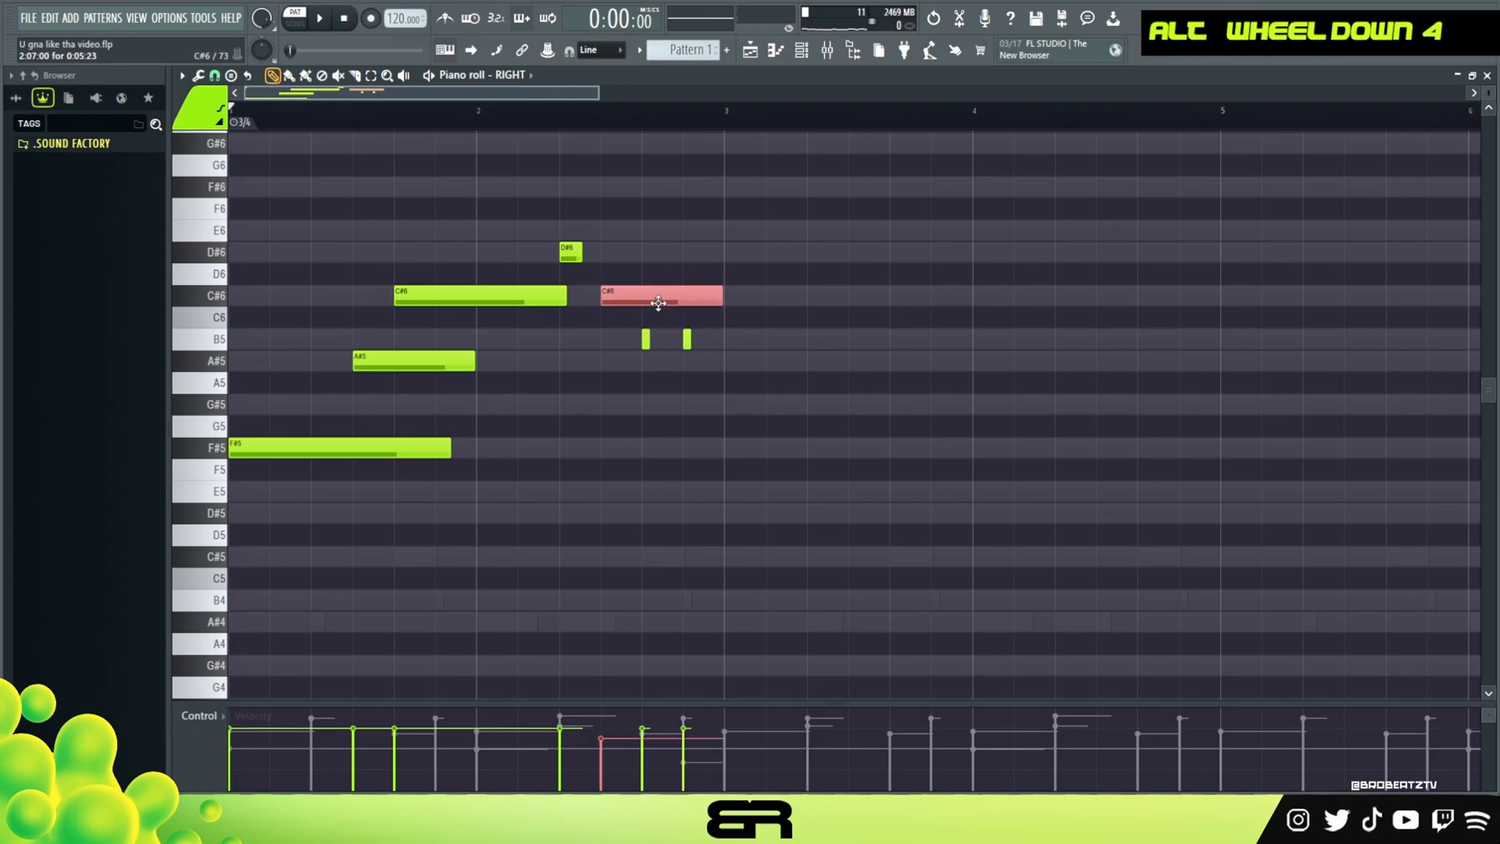
right_click(659, 326)
key(space)
alt+drag(721, 302, 646, 317)
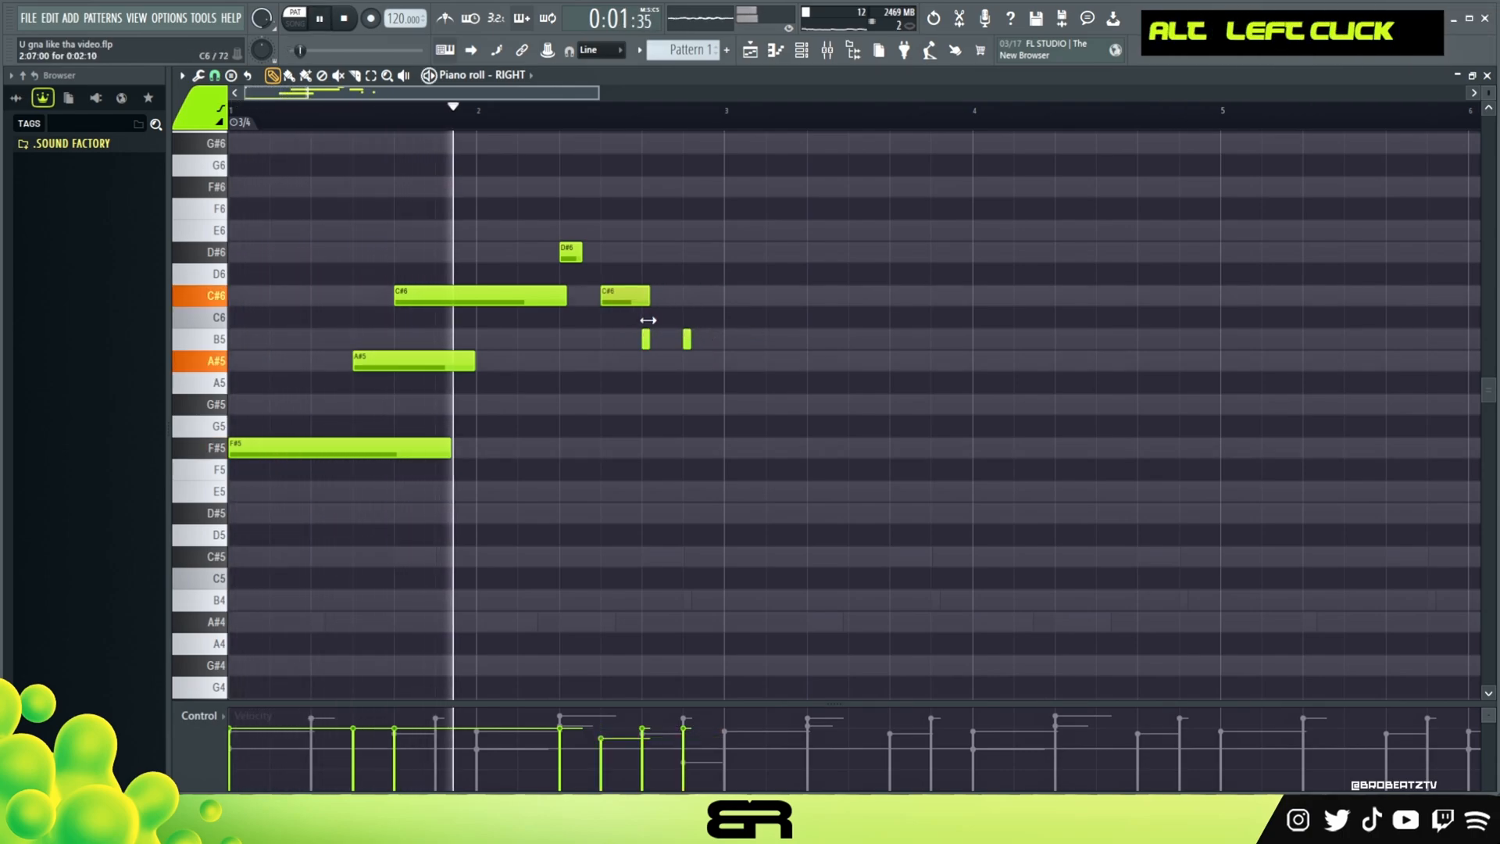
key(space)
Lower the velocity of the last short B5 in bar 2 and lengthen the B5 before it slightly.
ctrl+click(685, 343)
alt+scroll(685, 346, down, 4)
right_click(682, 372)
alt+drag(649, 341, 654, 341)
key(space)
Copy bar 1's A#5 to the start of bar 3, then add equally long B5 half a beat after beat 2 and A#5 on beat 3.
right_click(696, 435)
ctrl+click(414, 361)
shift+drag(407, 361, 778, 361)
right_click(678, 392)
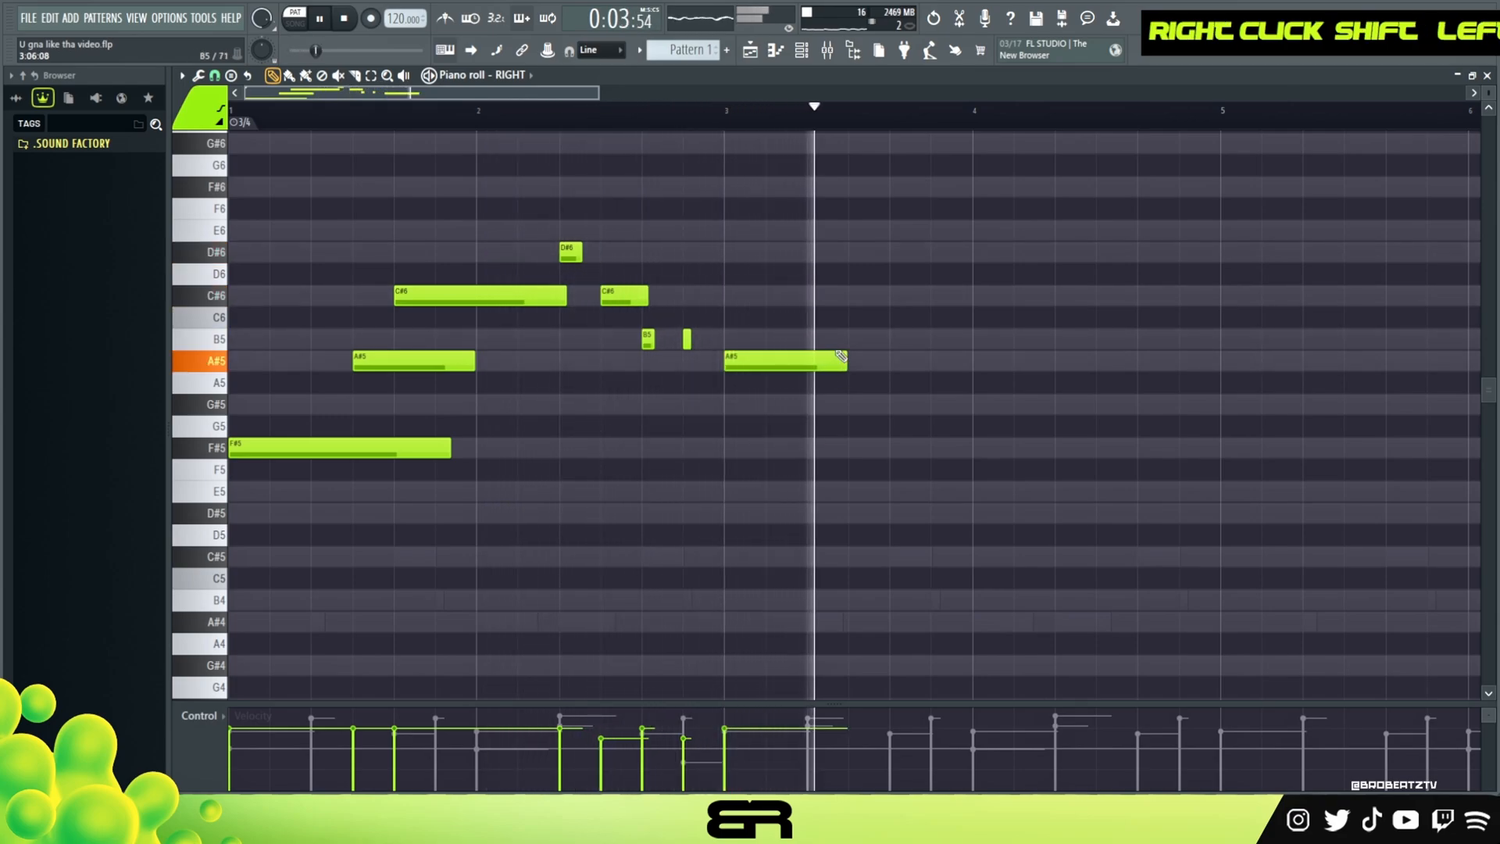
click(859, 339)
key(space)
key(space)
click(892, 364)
key(space)
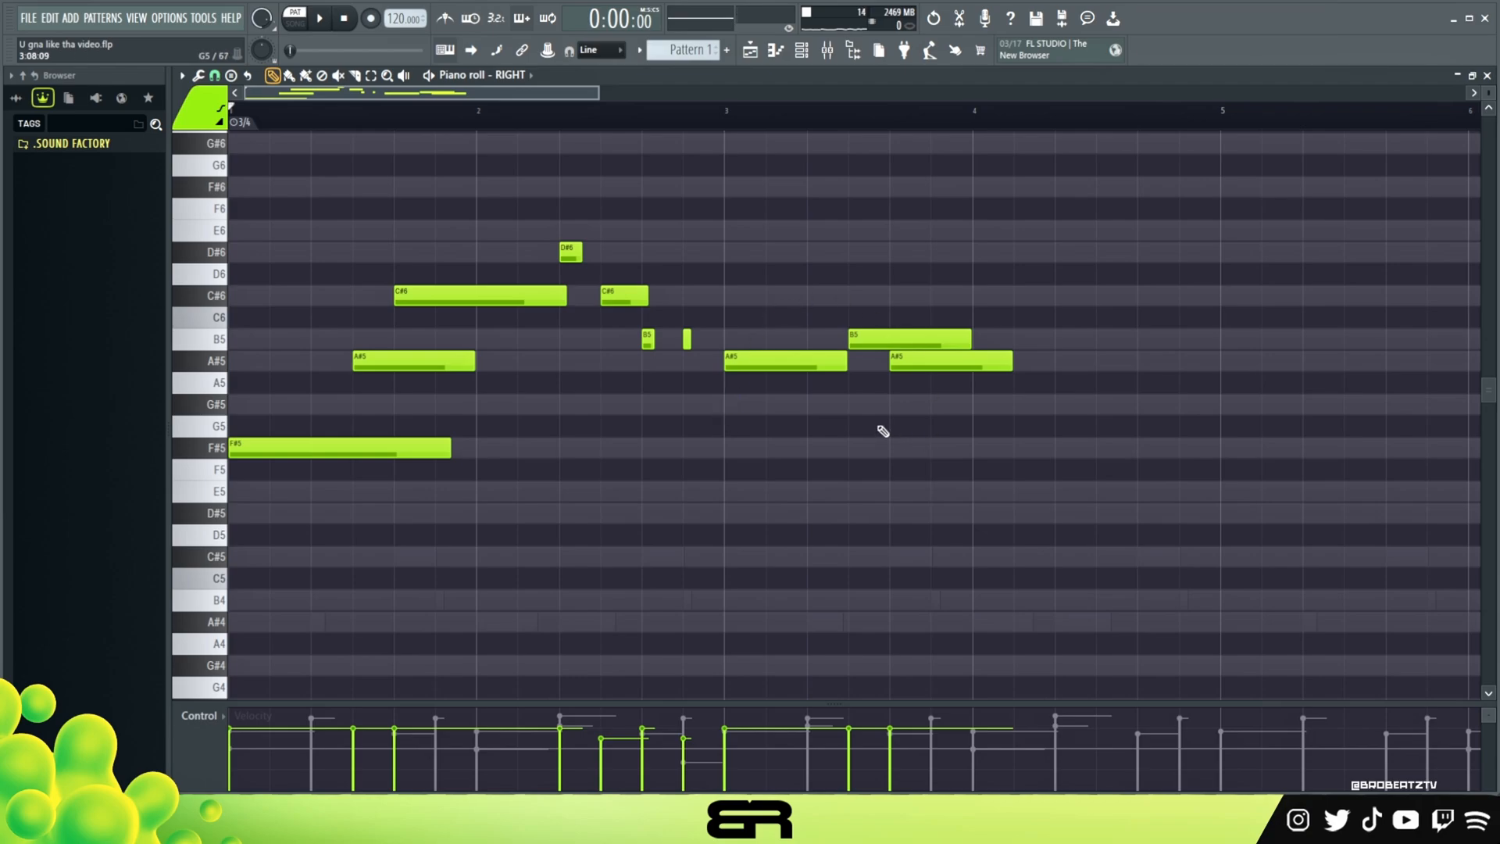
Mark the first one and a half beats of bar 3 on the timeline, followed by the bar's last beat.
right_click(799, 379)
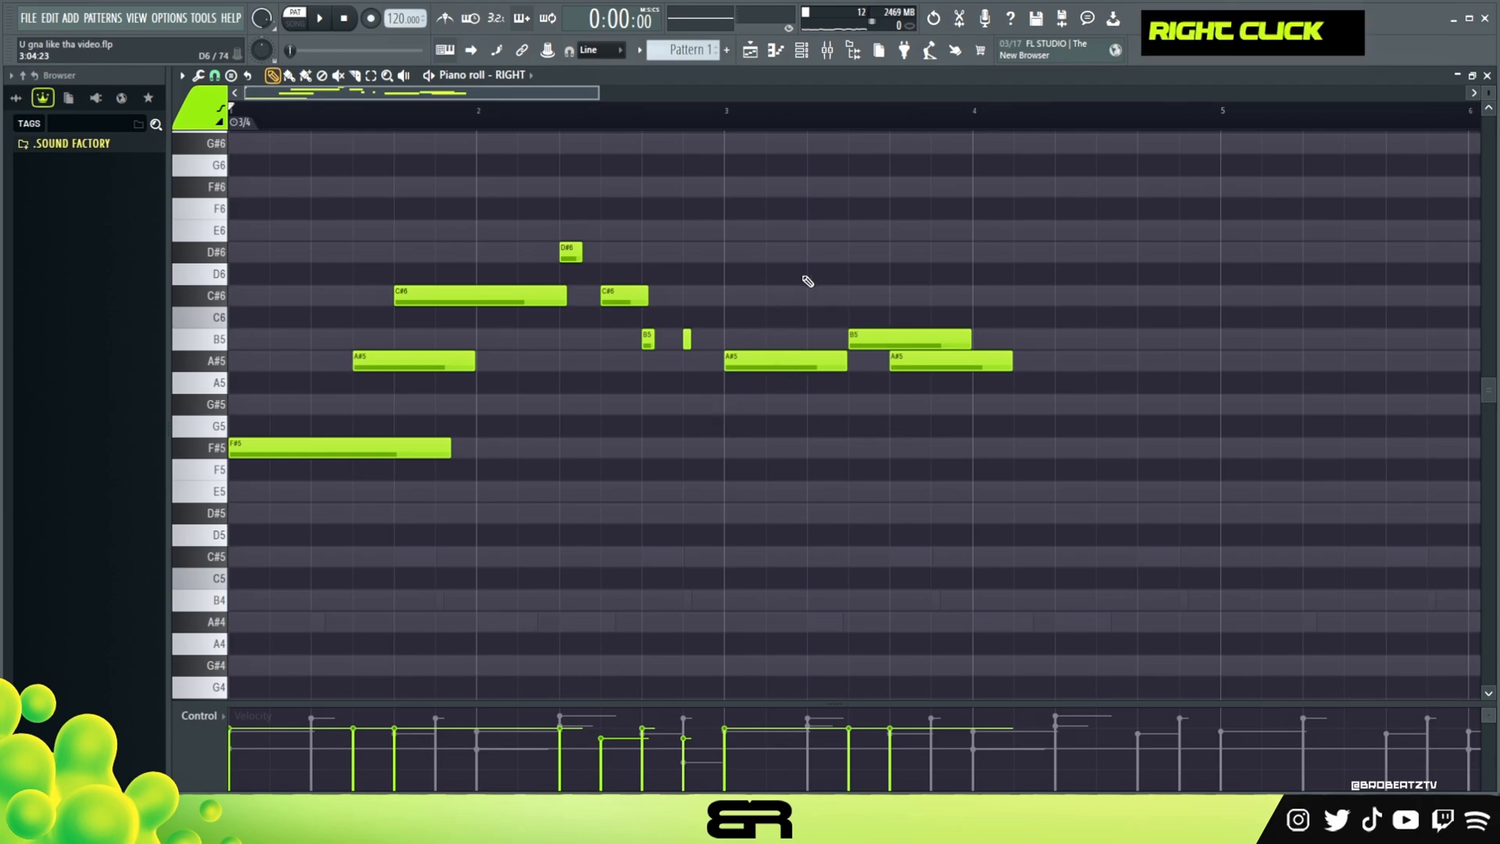
click(728, 125)
drag(728, 127, 814, 170)
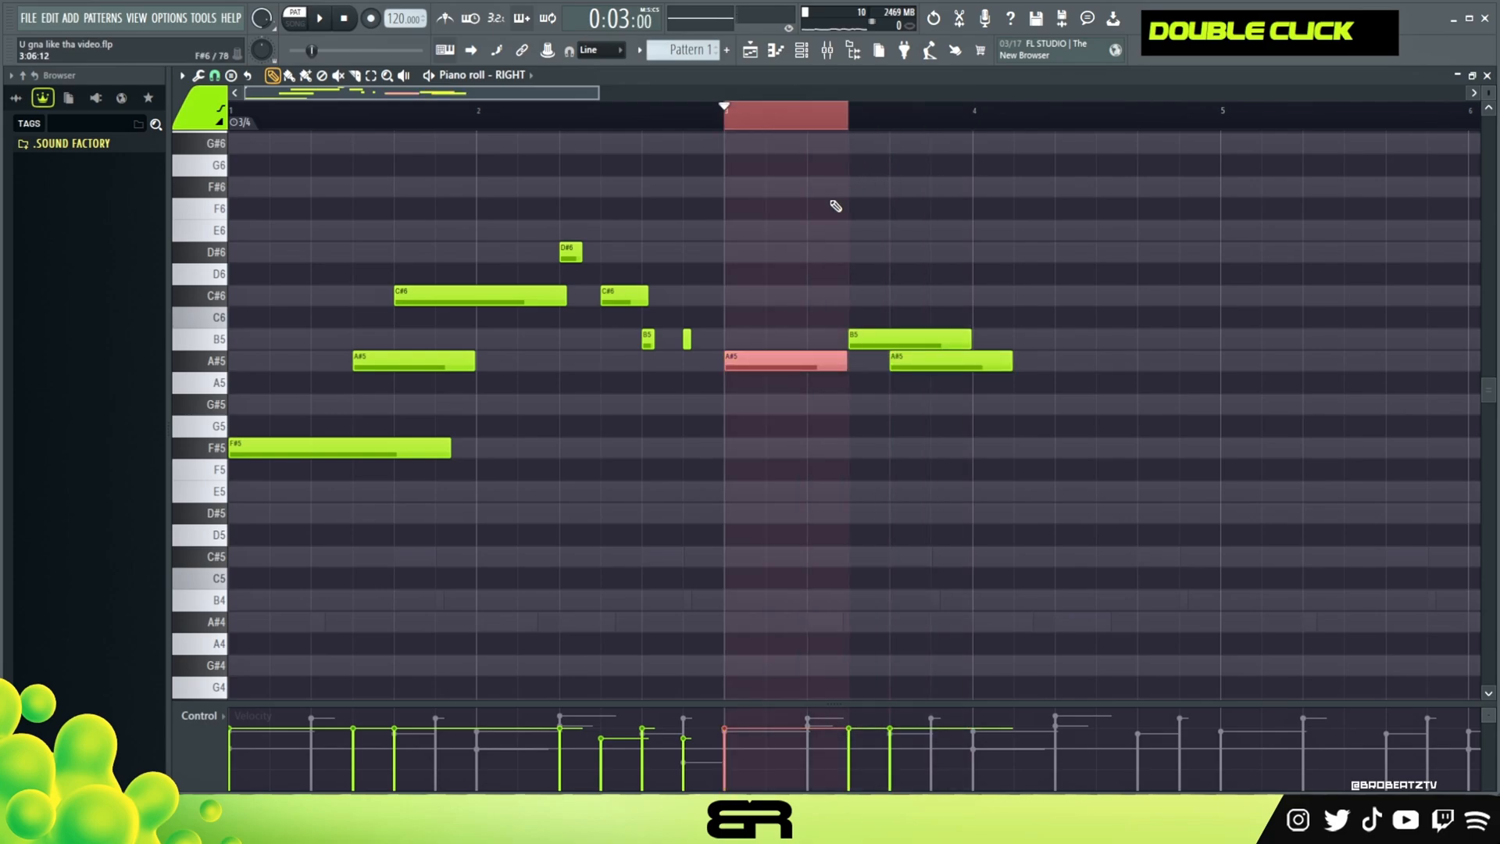
right_click(857, 267)
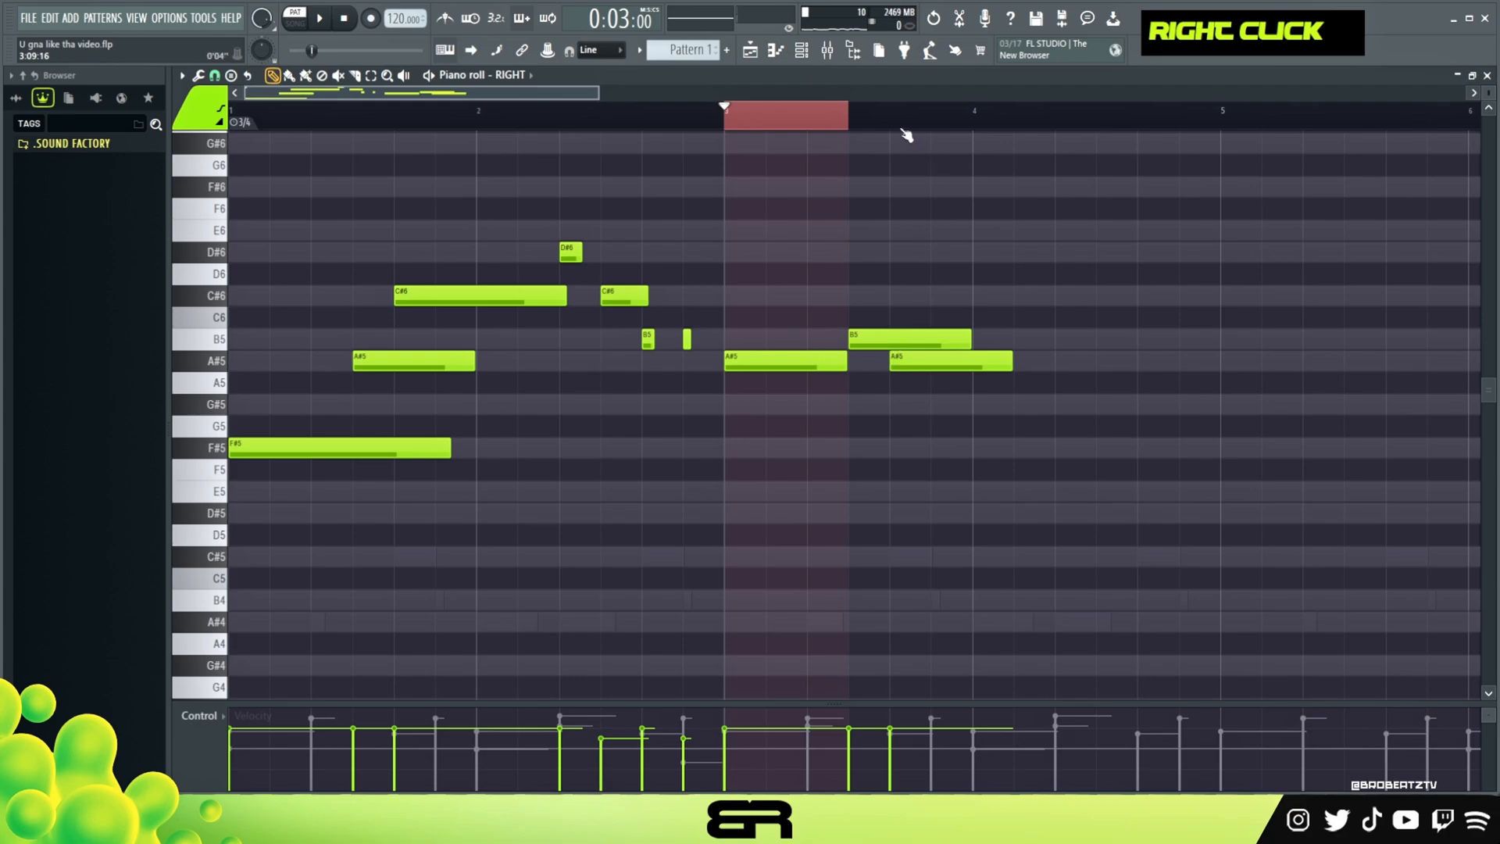
click(899, 134)
drag(898, 133, 975, 143)
right_click(860, 205)
Fill bar 3 with three one-beat E6 notes as a beat reference above the melody.
click(735, 232)
drag(845, 232, 810, 236)
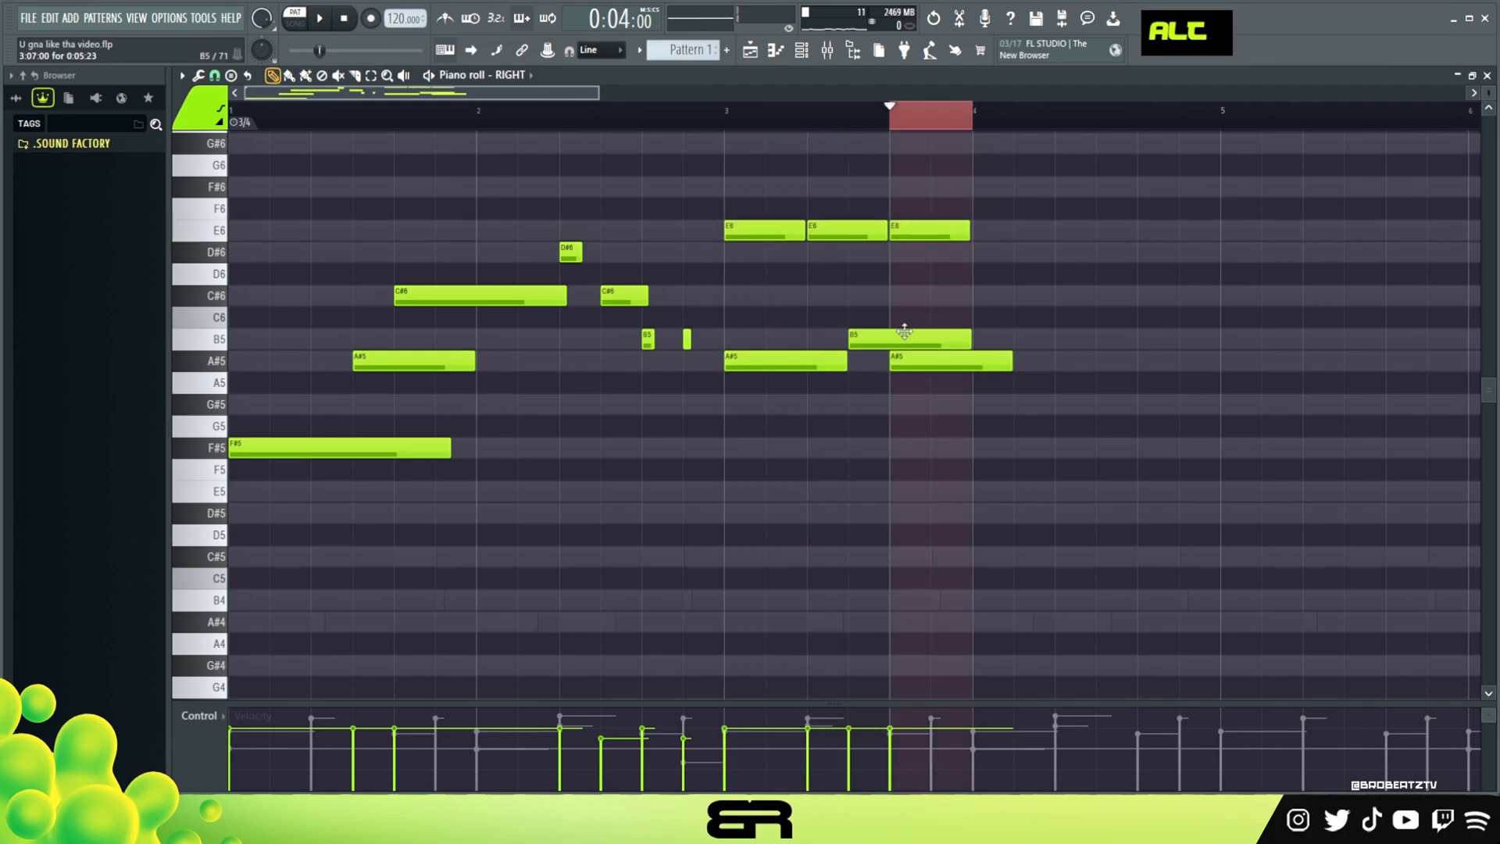
right_click(970, 299)
double_click(729, 127)
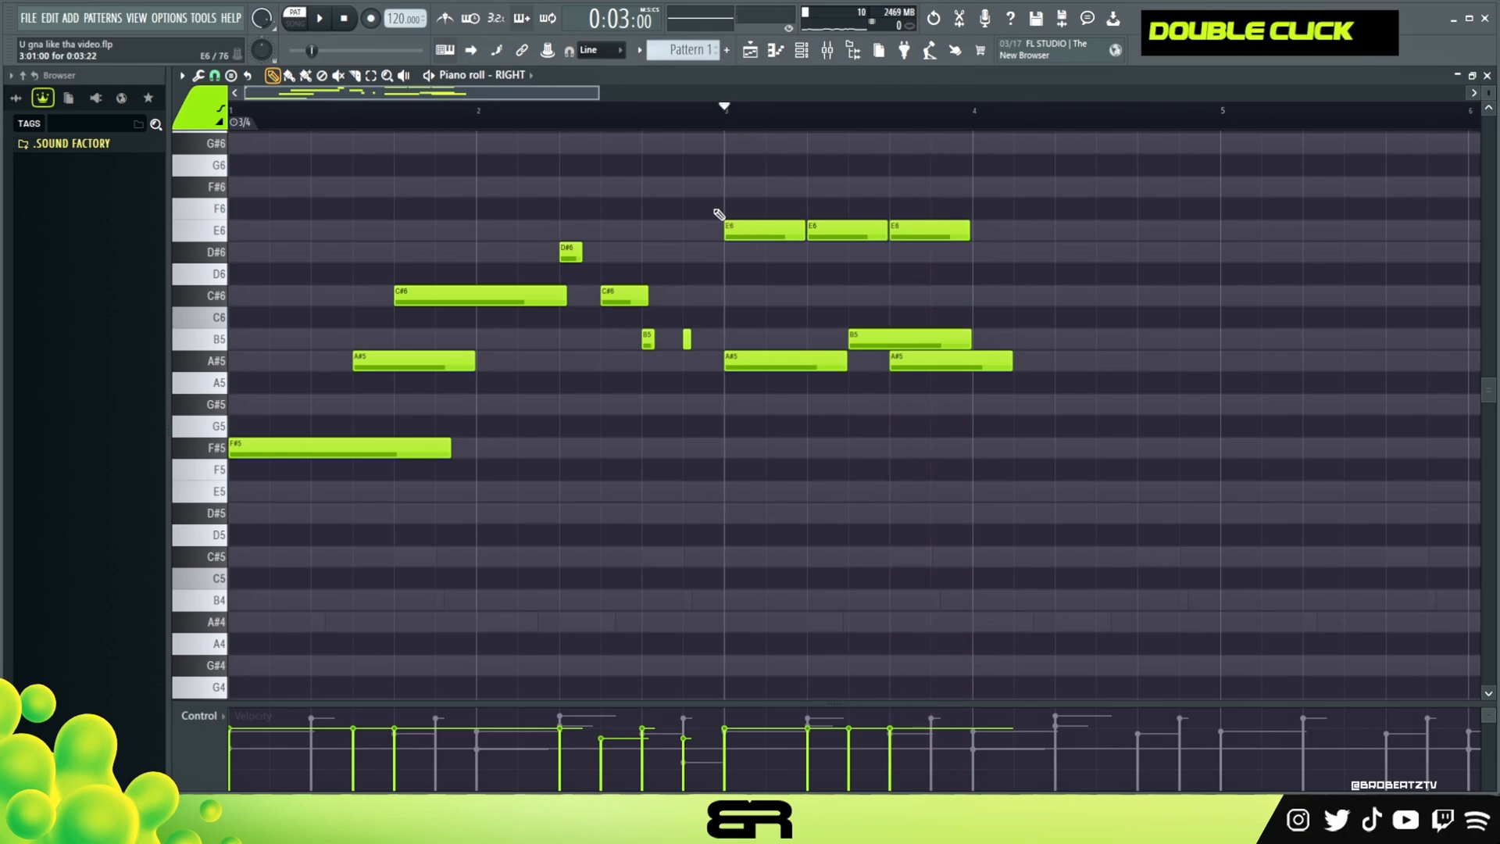
drag(728, 202, 939, 254)
right_click(1037, 284)
Compare bar 3's melody notes with the E6 beat references, then delete the three E6 notes.
ctrl+click(910, 363)
ctrl+shift+click(817, 363)
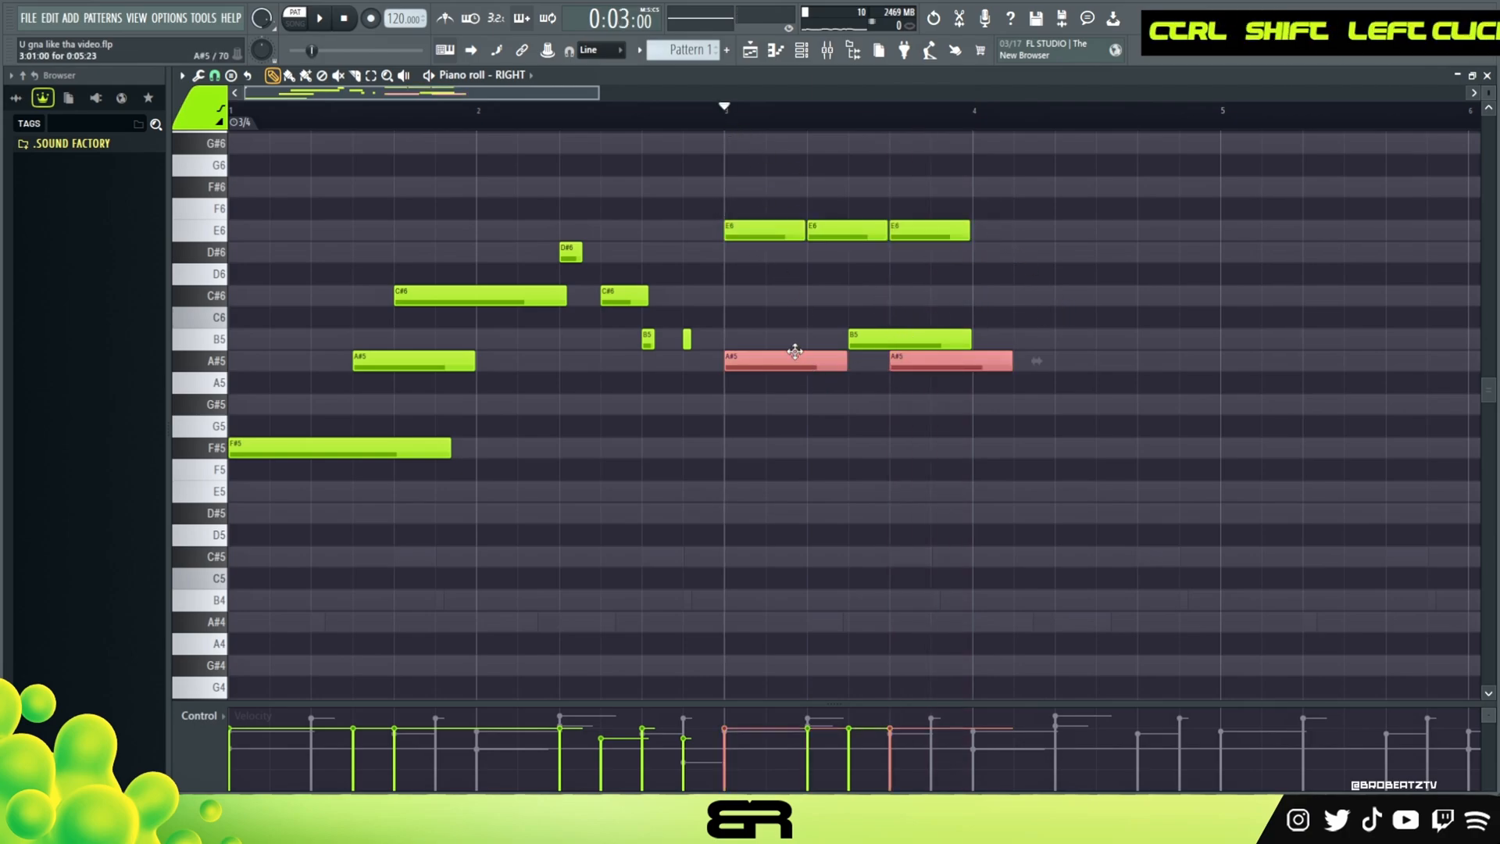
right_click(752, 270)
ctrl+click(747, 231)
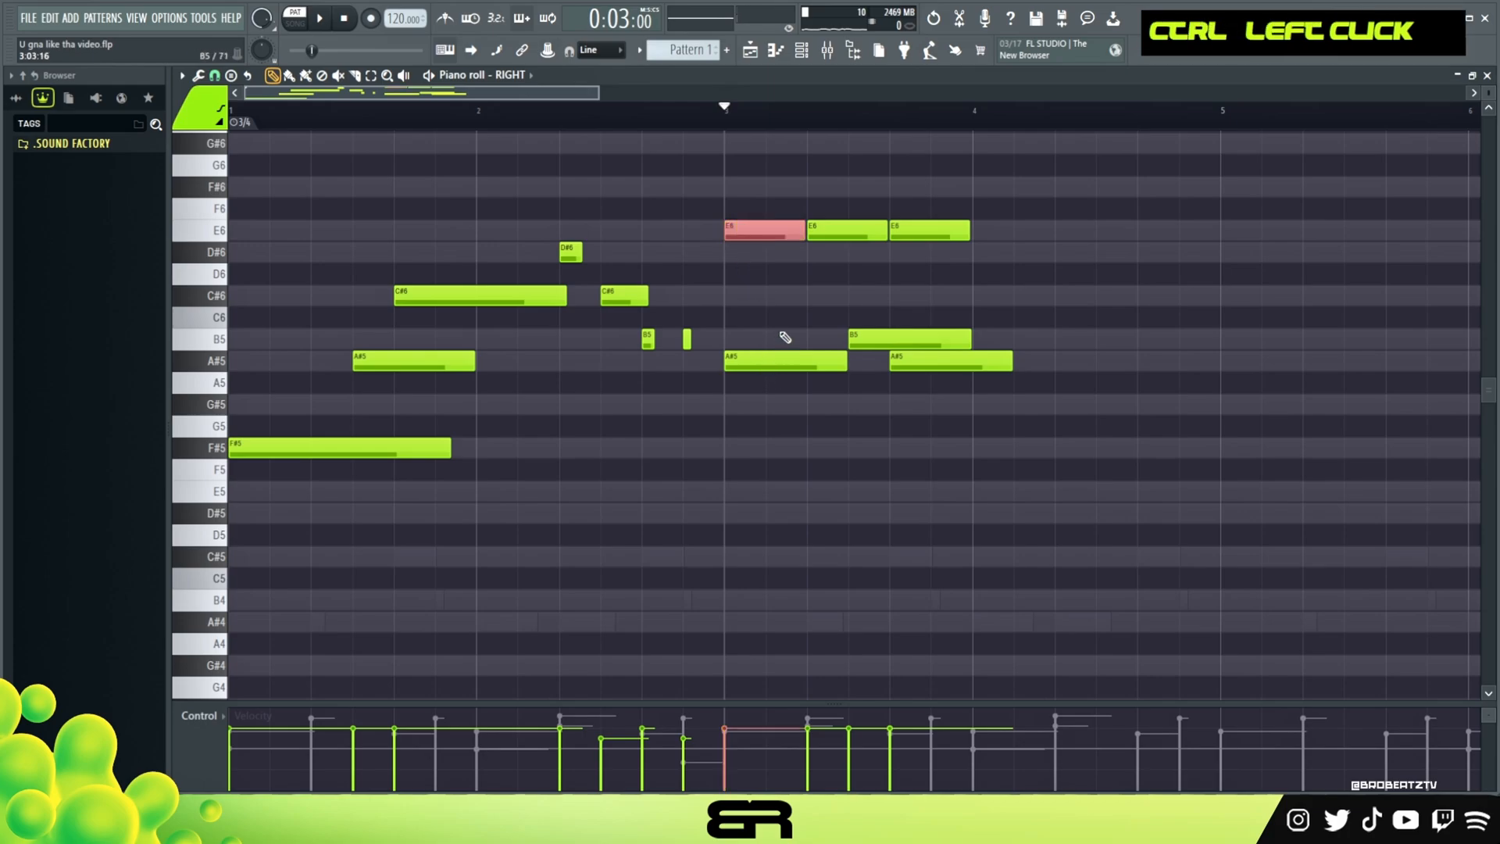
right_click(782, 349)
ctrl+click(872, 255)
mouse_move(873, 255)
mouse_down()
mouse_move(890, 336)
mouse_move(875, 232)
mouse_up()
right_click(821, 262)
right_click(801, 232)
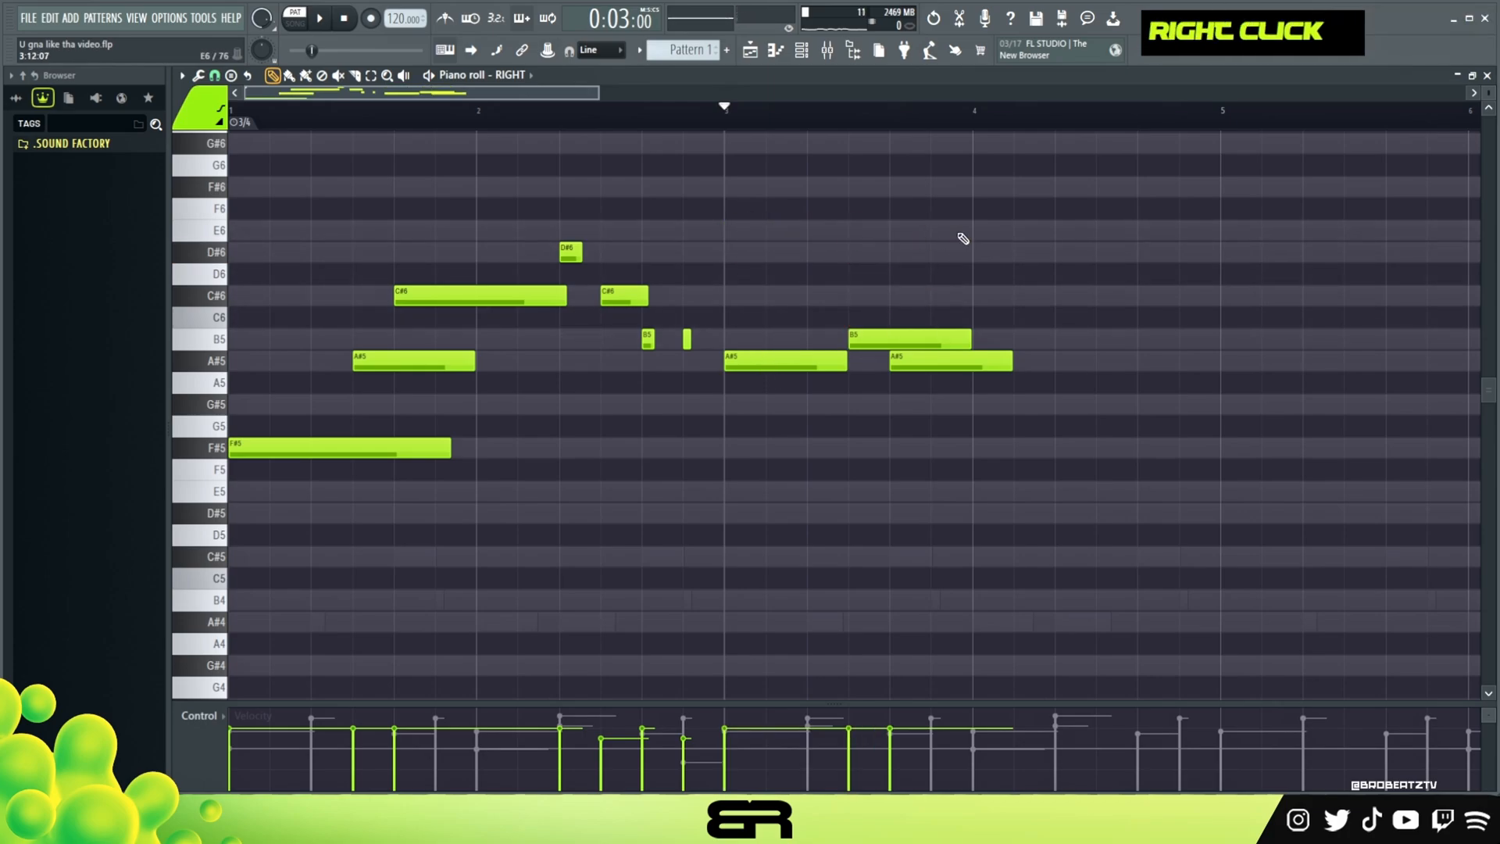
Lengthen the A#5 on beat 3 of bar 3 to just past beat 2 of bar 4 and play the melody.
key(alt)
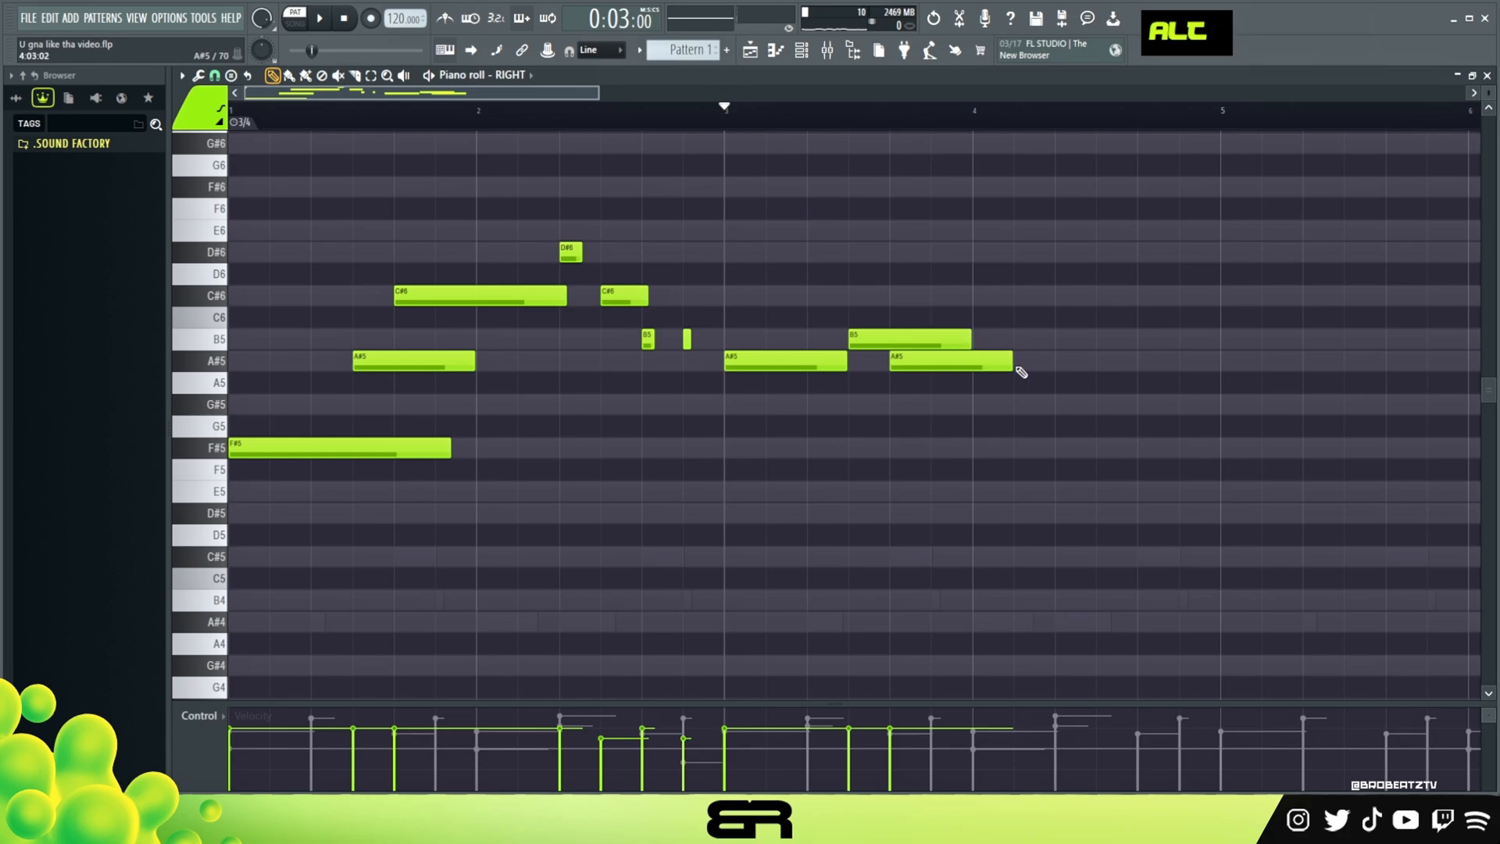
drag(1008, 364, 1049, 365)
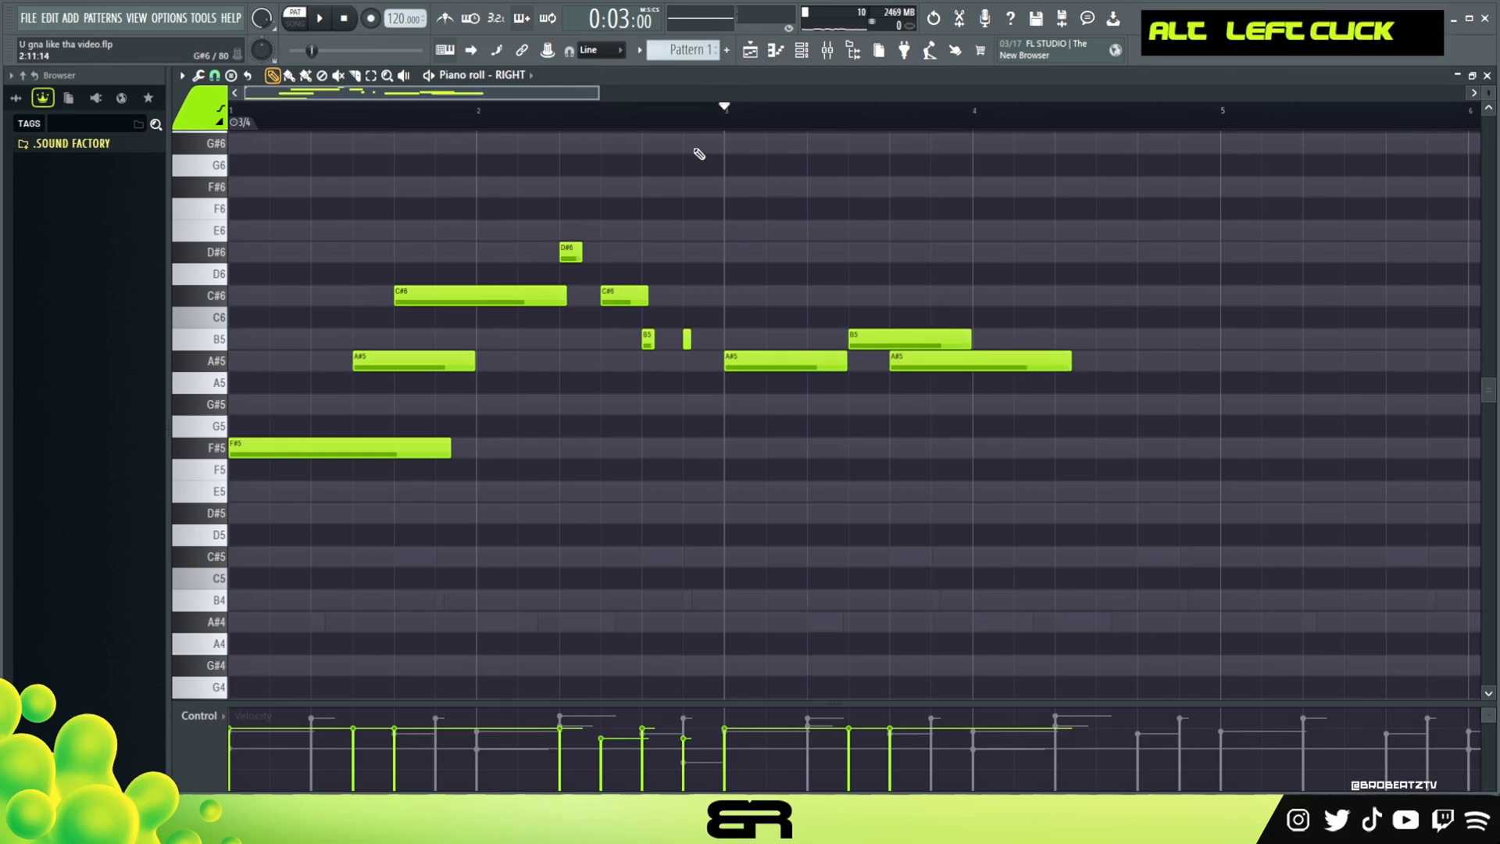
key(space)
key(space)
Slightly lower the velocity of both A#5 notes in bar 3, raise the B5's velocity a little, and play the result.
ctrl+click(881, 344)
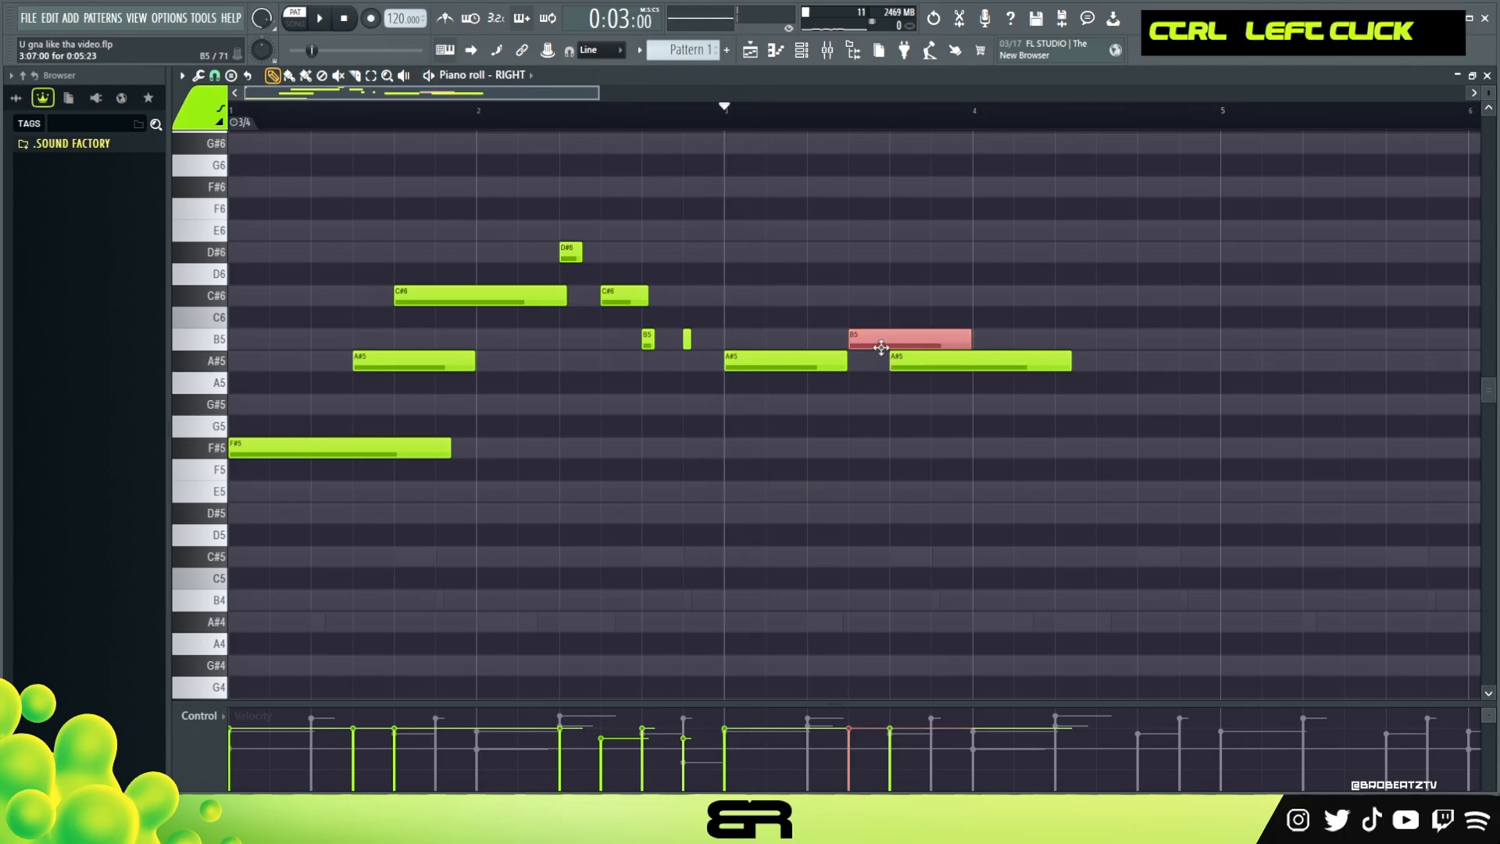
ctrl+click(818, 361)
ctrl+shift+click(929, 363)
scroll(930, 362, down, 2)
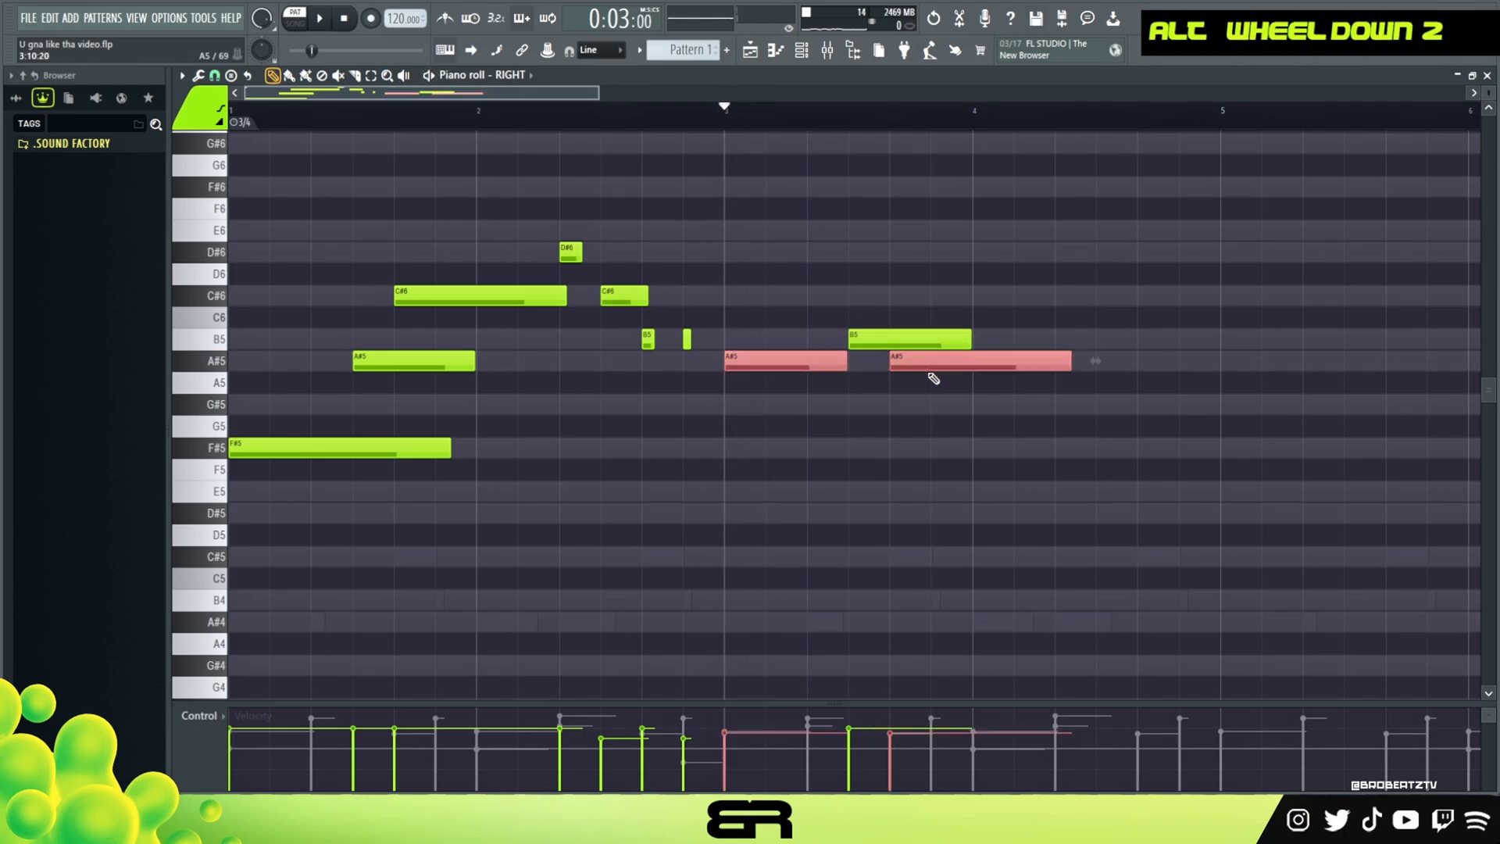
ctrl+click(921, 344)
key(alt)
alt+right_click(922, 344)
key(space)
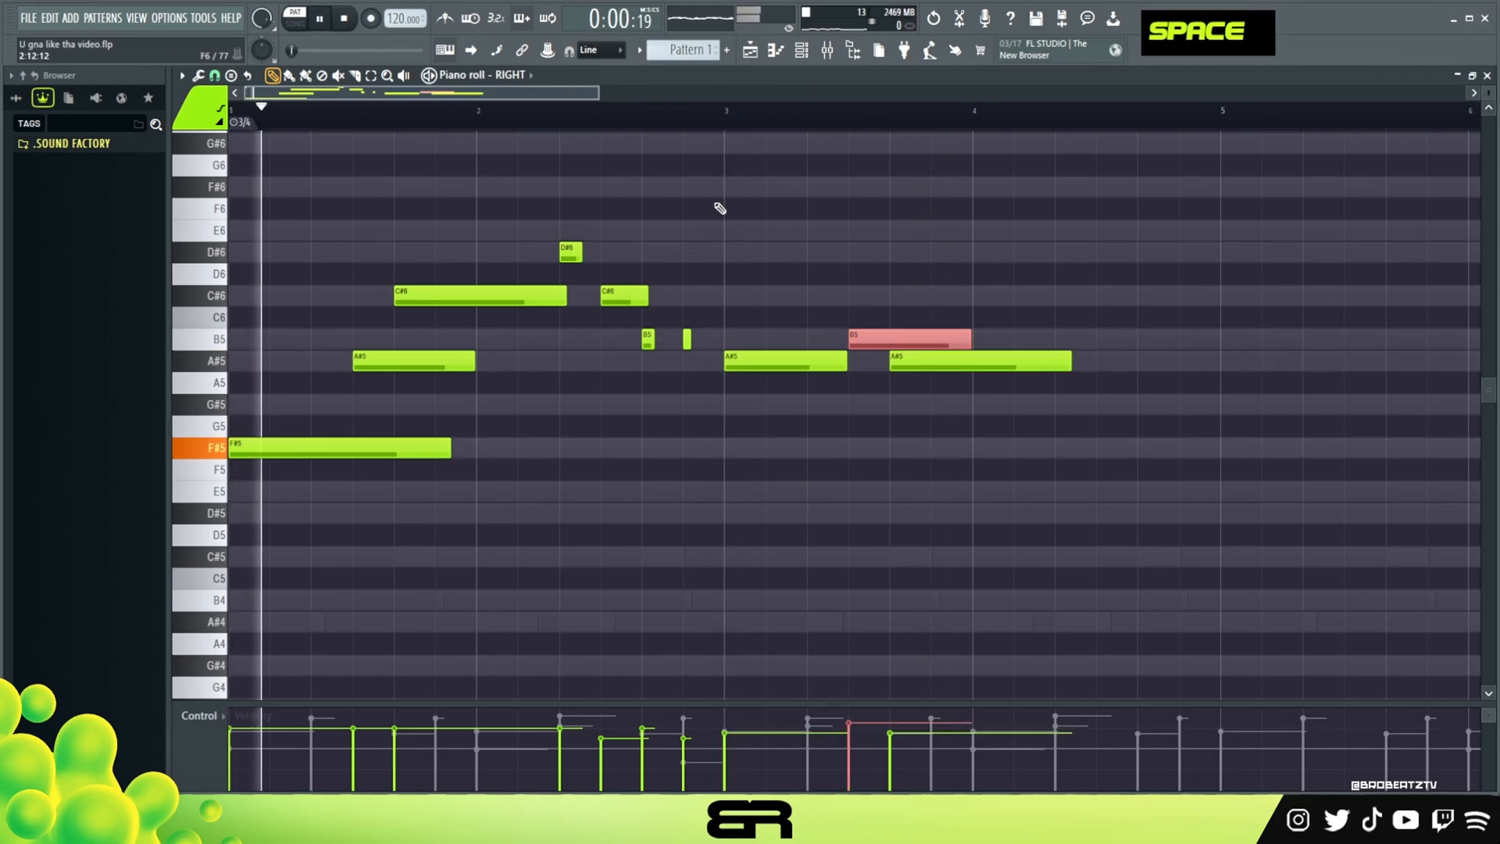
right_click(773, 251)
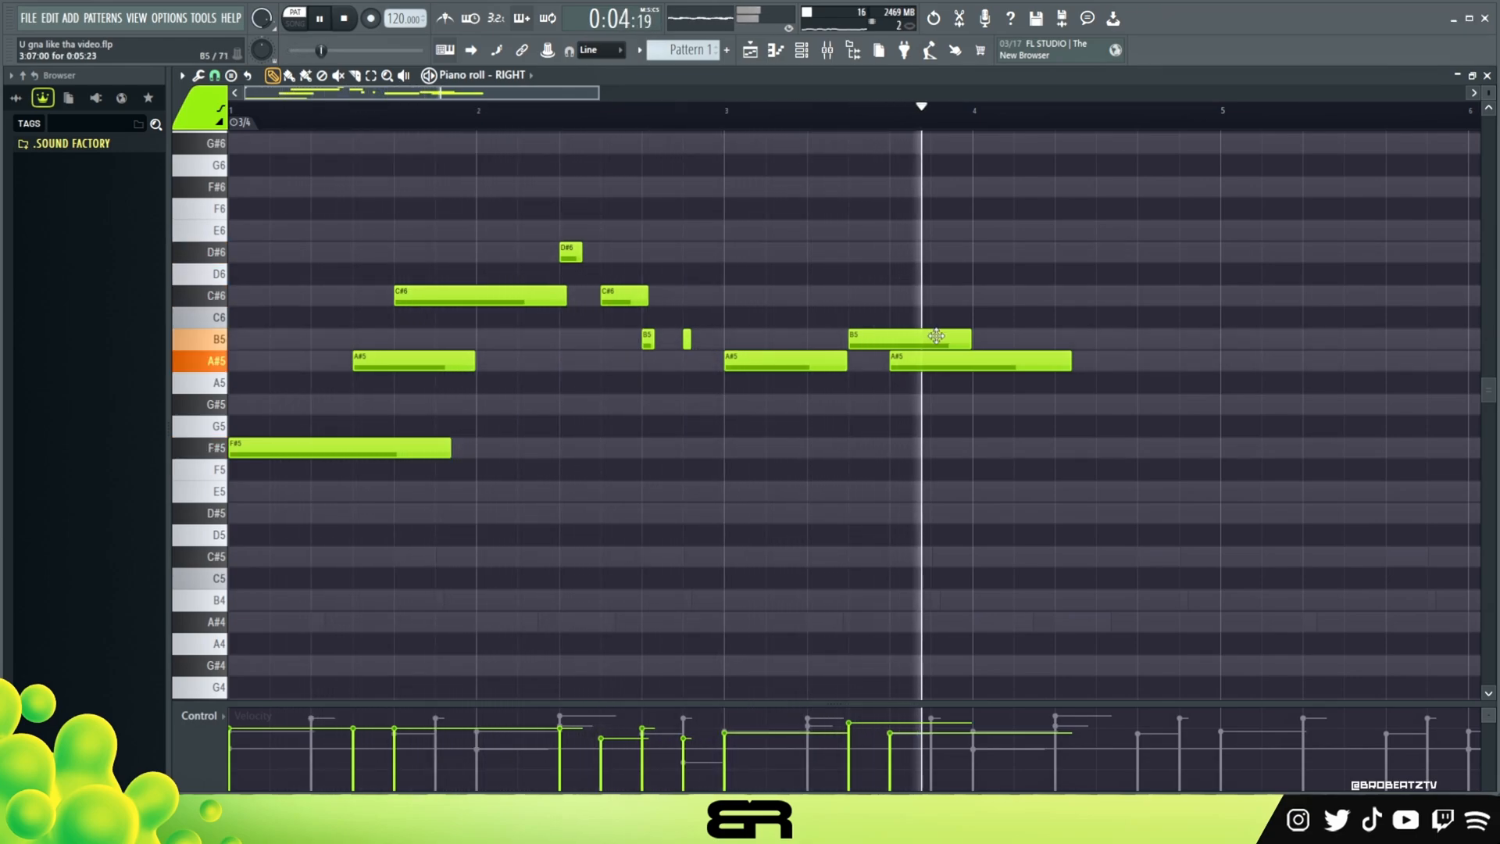
key(space)
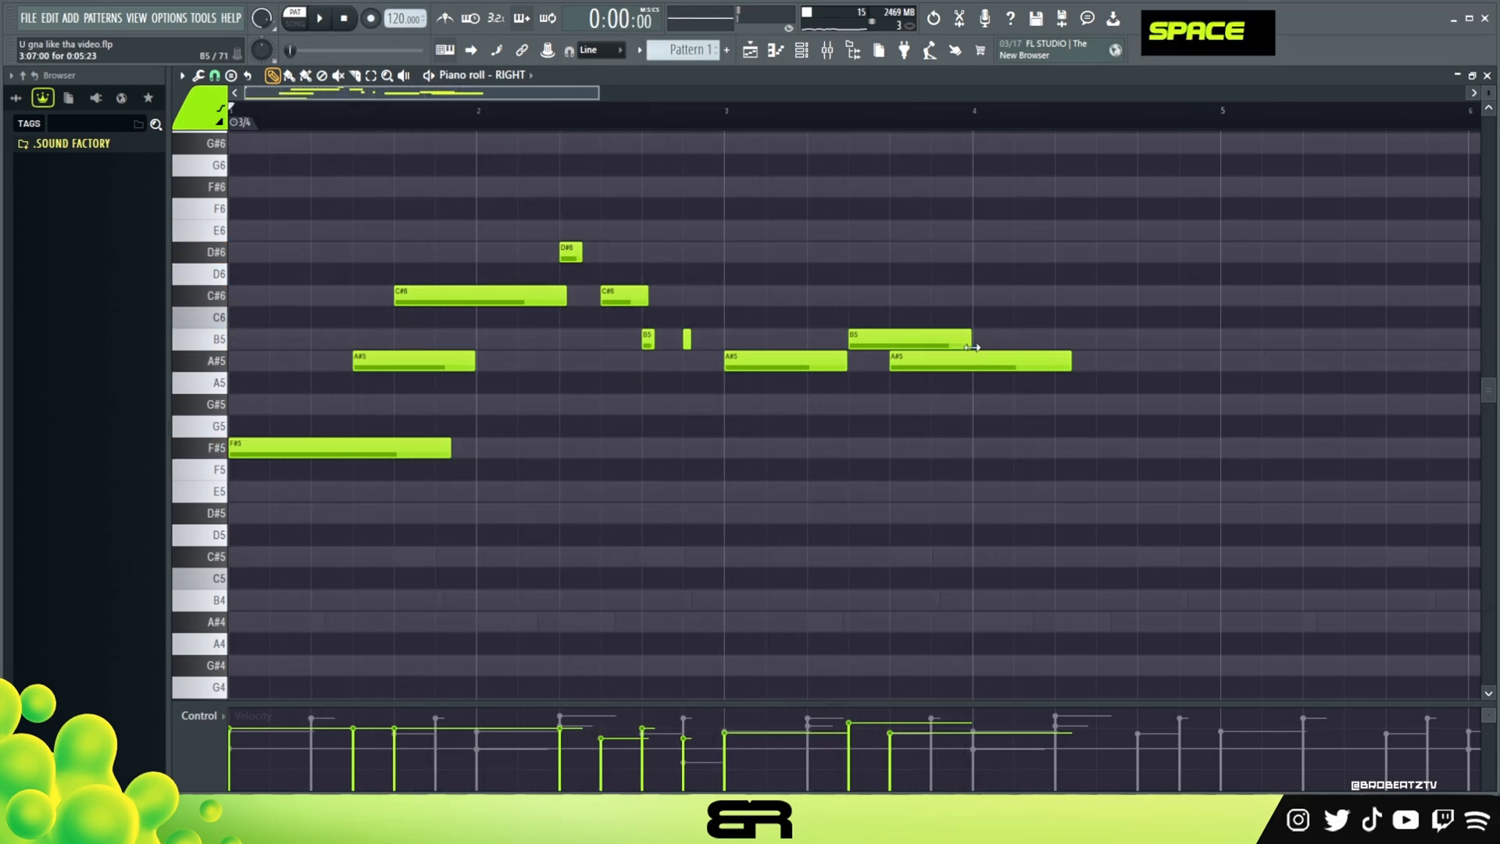
In bar 4, add a short C#6 on beat 2, a short B5 half a beat later and a very short A#5 on beat 3.
click(1044, 295)
drag(1233, 301, 1079, 308)
click(1100, 340)
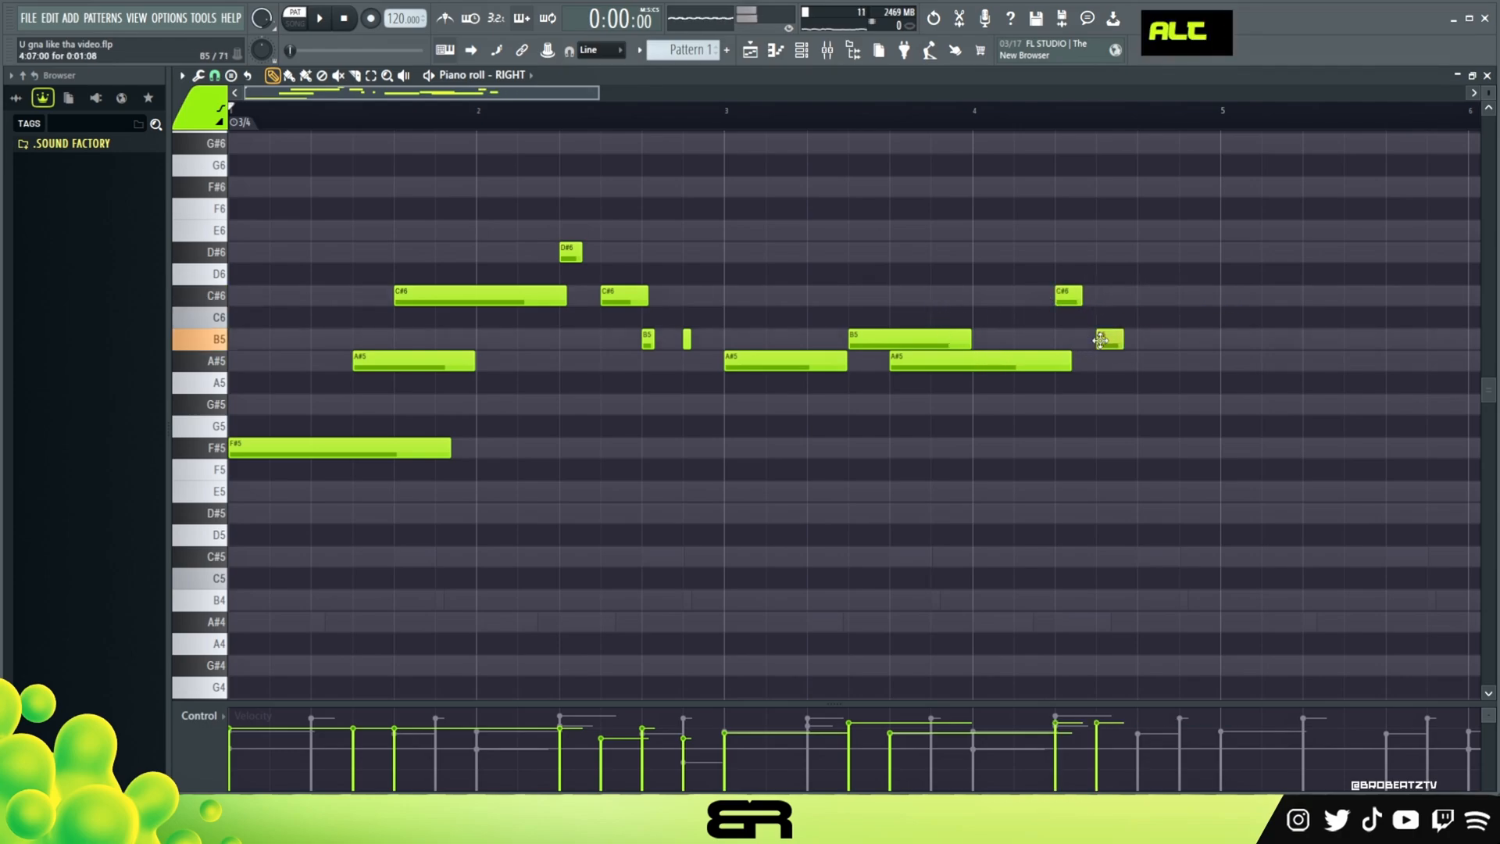
click(1141, 361)
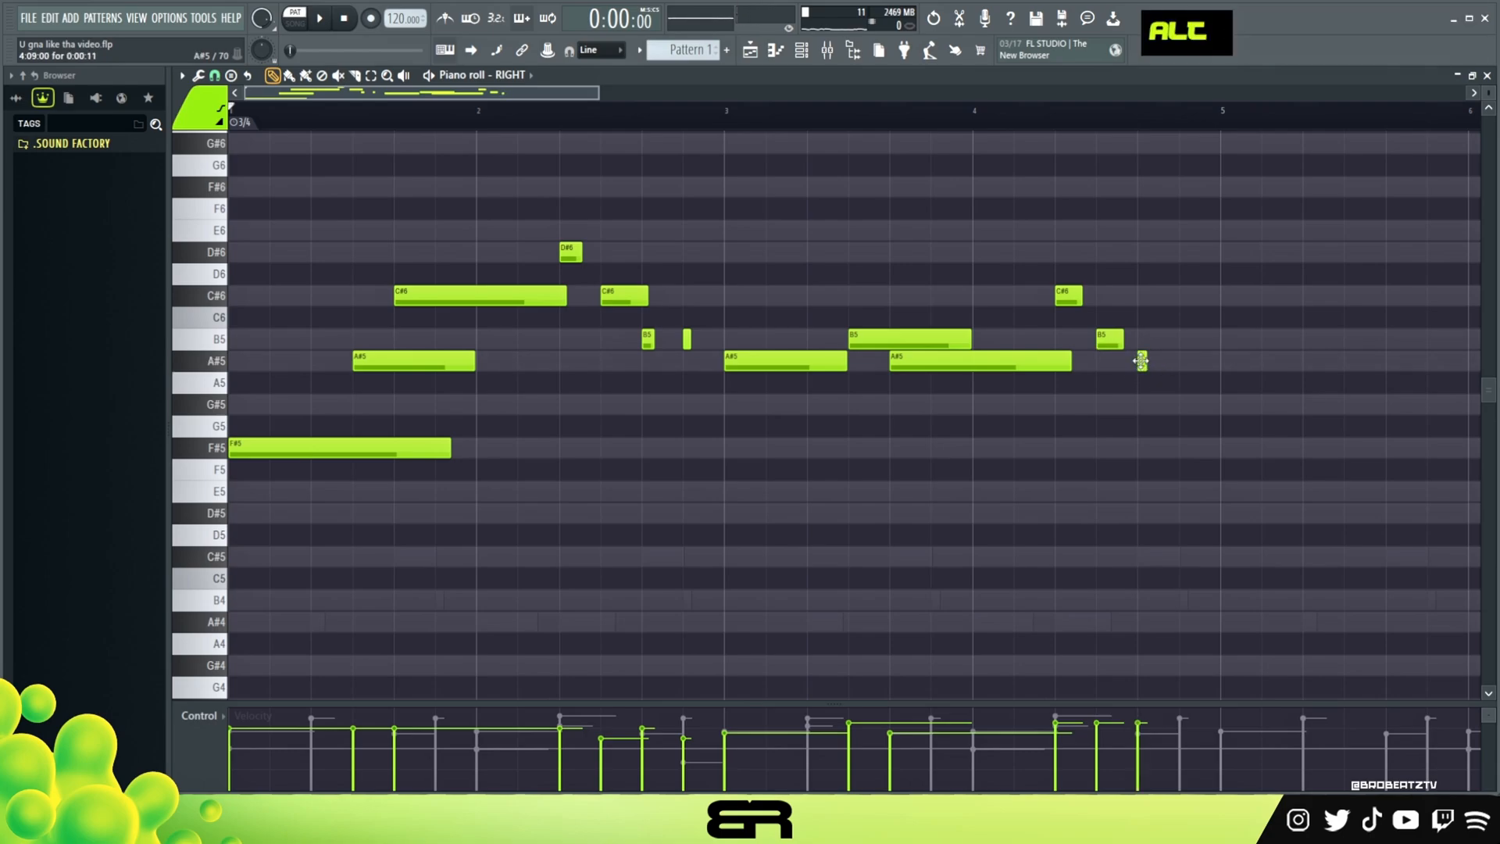
Extend bar 4's B5 to the short A#5 and lower its velocity, trim the long A#5 to about beat 2, and play.
drag(1123, 339, 1060, 360)
scroll(1124, 342, down, 2)
right_click(1104, 311)
key(space)
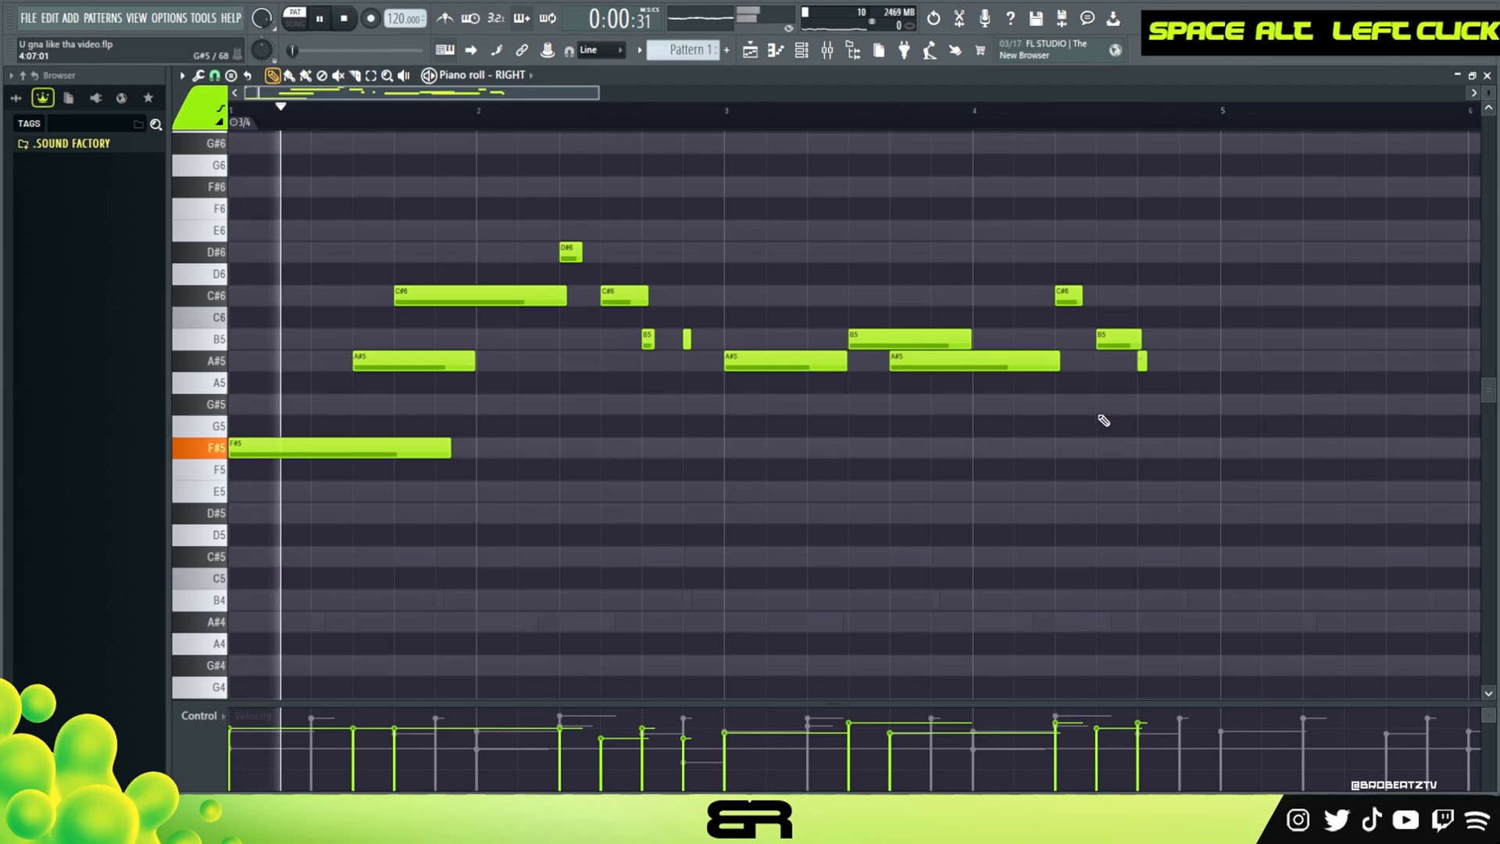
right_click(1100, 419)
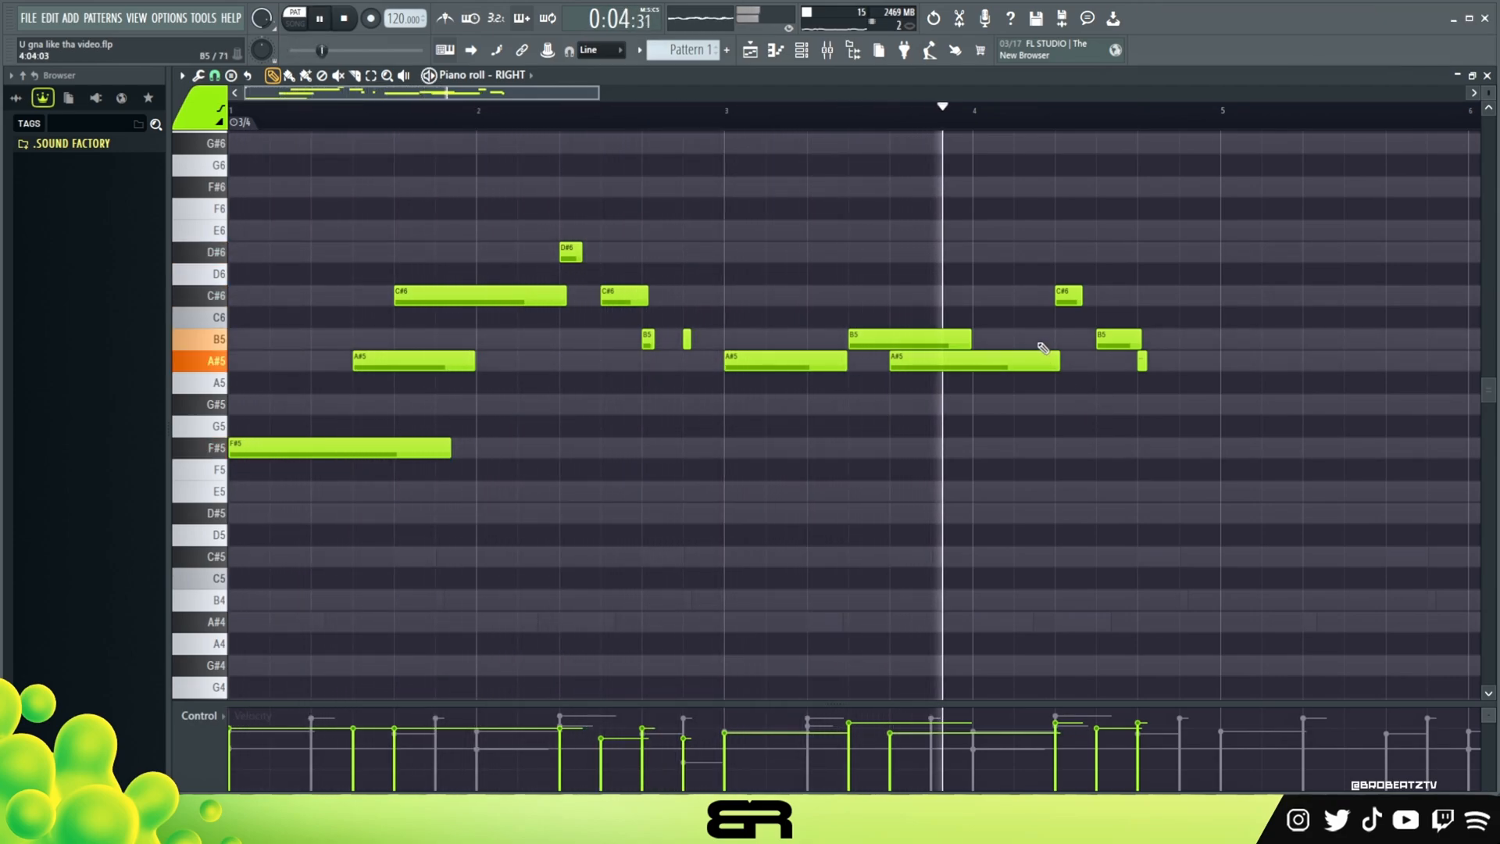
key(space)
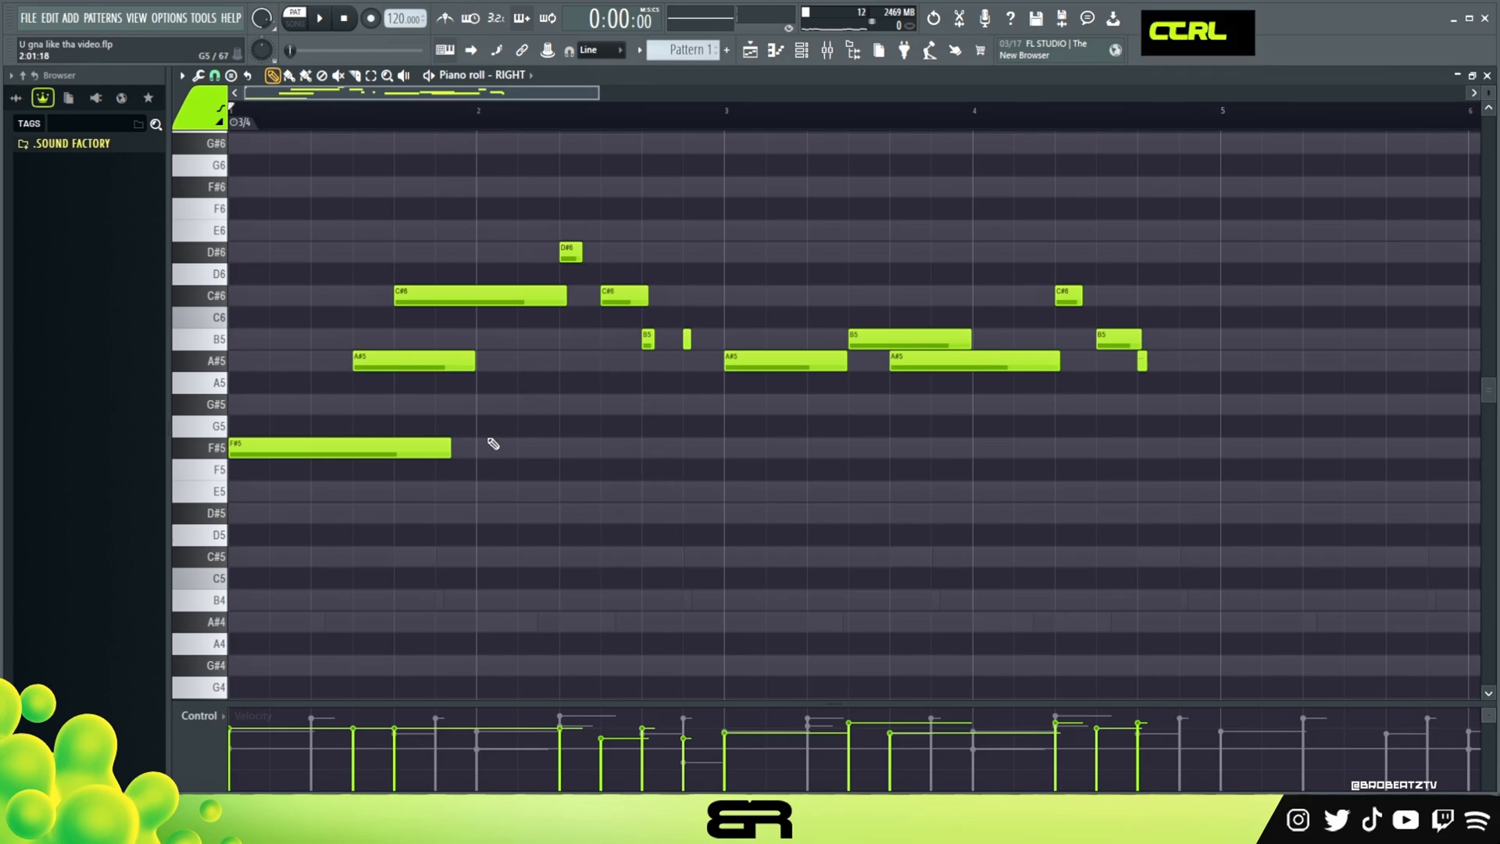
Duplicate the whole four-bar melody into bars 5 to 8.
key(ctrl+a)
drag(295, 448, 1283, 459)
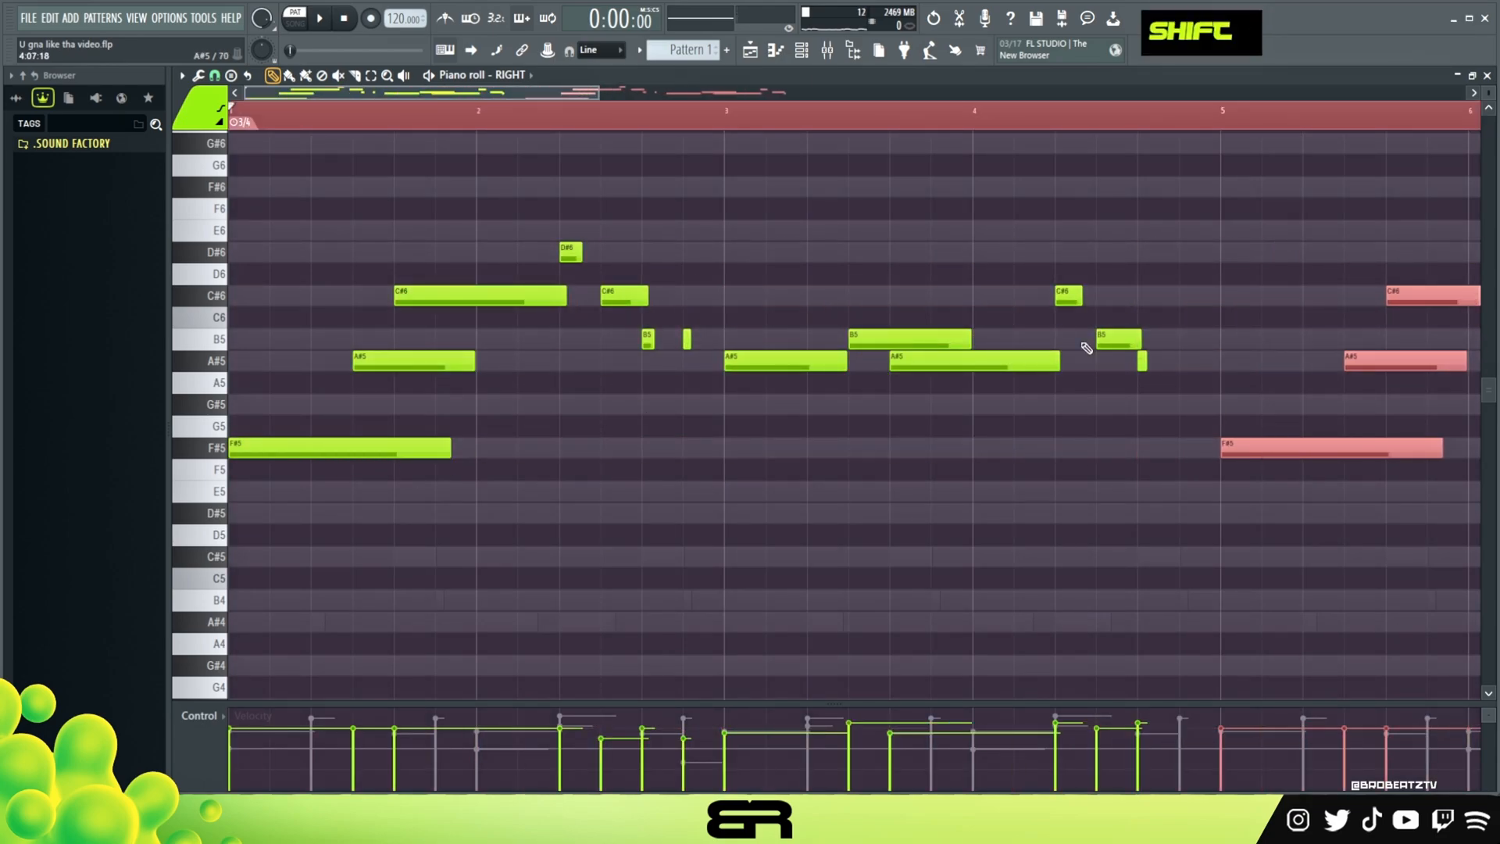
drag(532, 92, 762, 130)
right_click(811, 195)
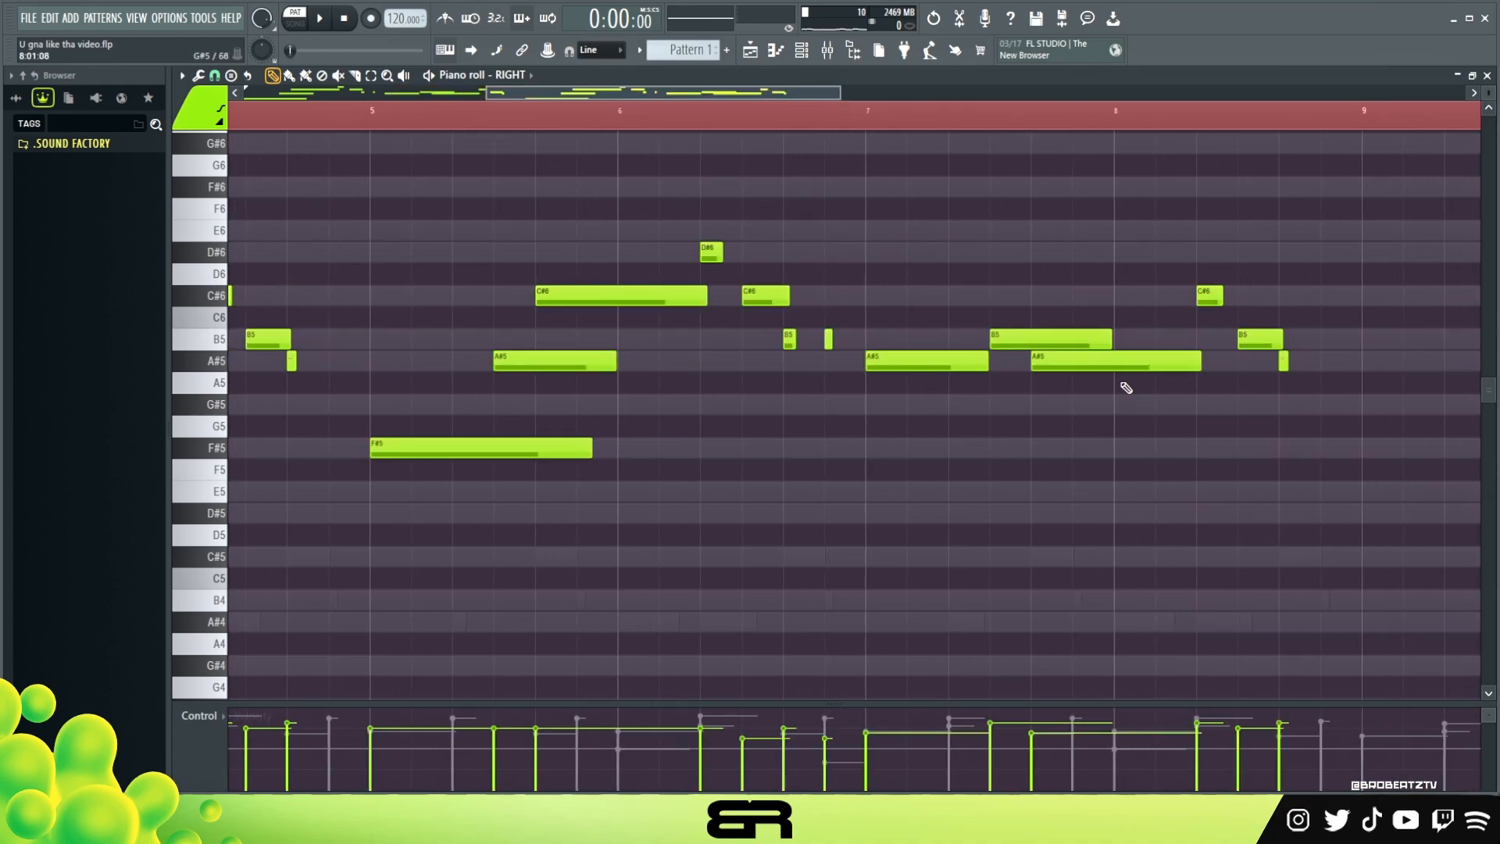
right_click(862, 283)
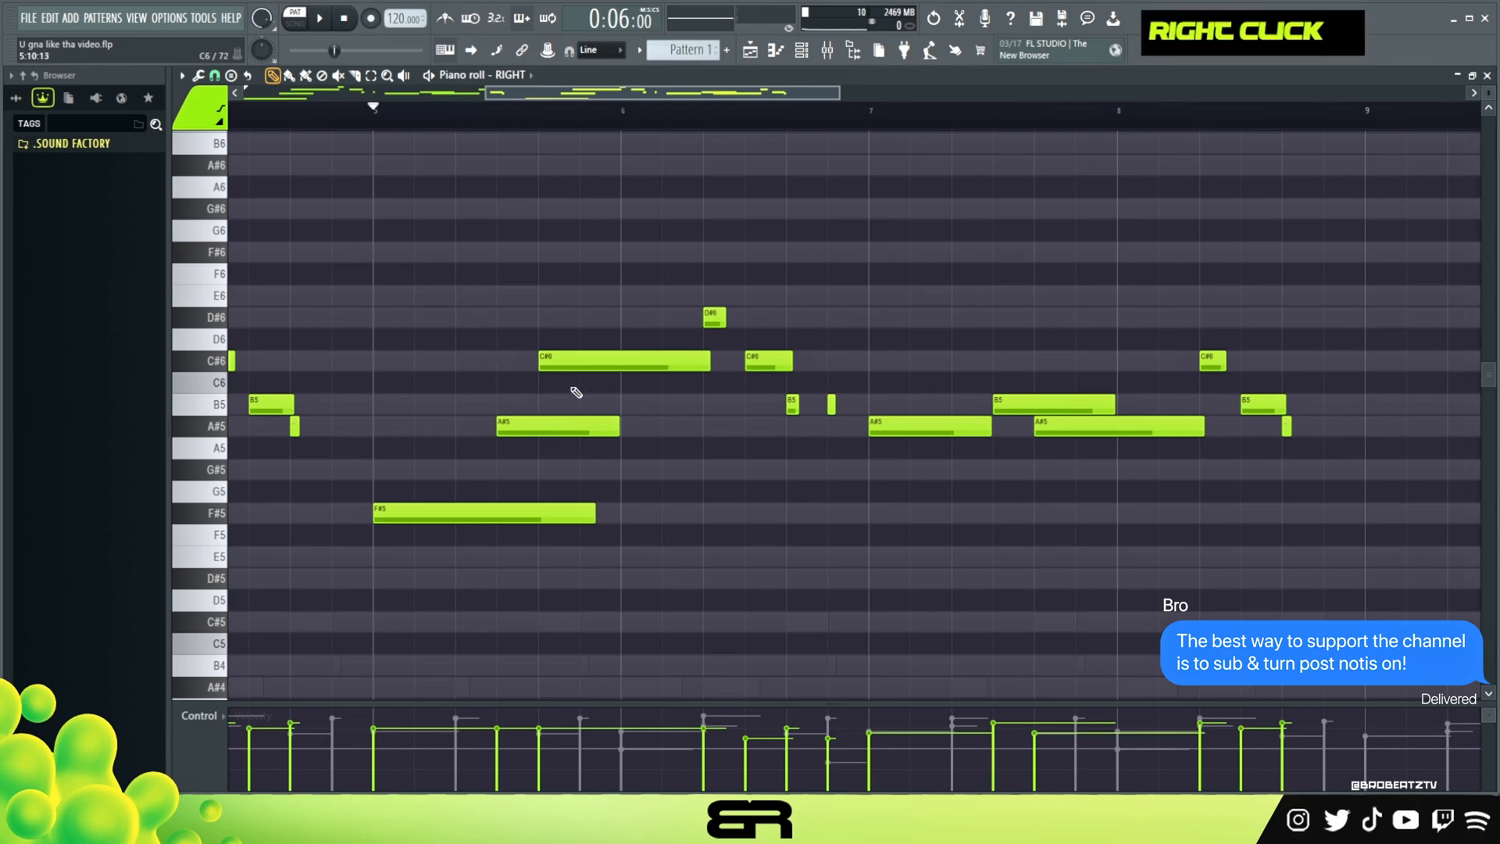
Shift bar 5's A#5 and C#6 half a beat later, trimmed to the bar 6 line, and add a one-beat G#5 on beat 1 of bar 6.
drag(431, 284, 634, 435)
right_click(692, 473)
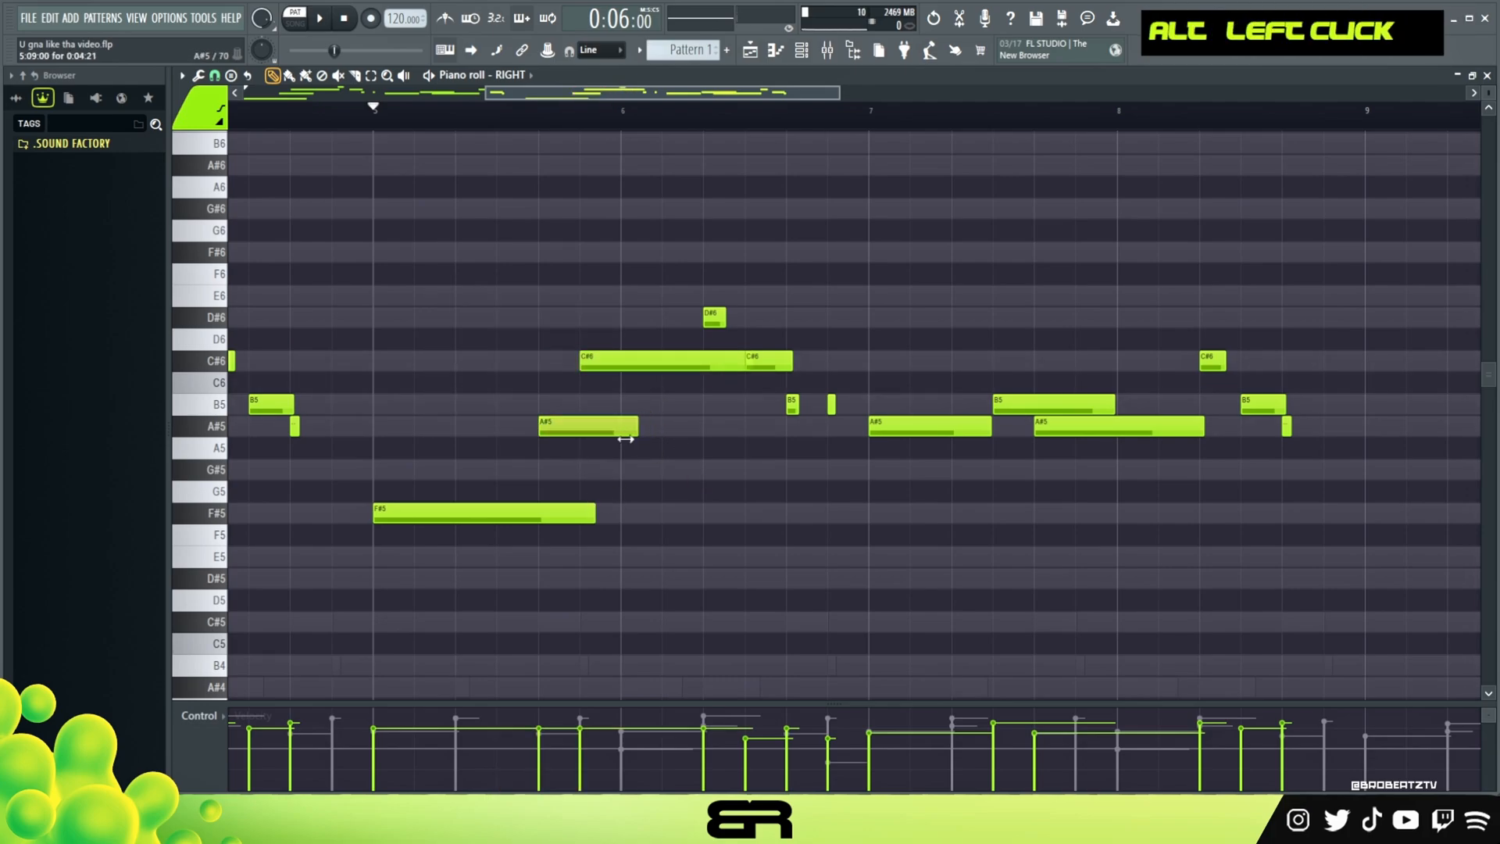
ctrl+click(700, 361)
drag(746, 361, 653, 479)
Copy bar 5's F#5 to half a beat into bar 6, shorten it to just past beat 2, and delete bar 6's C#6 and both B5 notes.
ctrl+click(485, 520)
drag(485, 520, 726, 532)
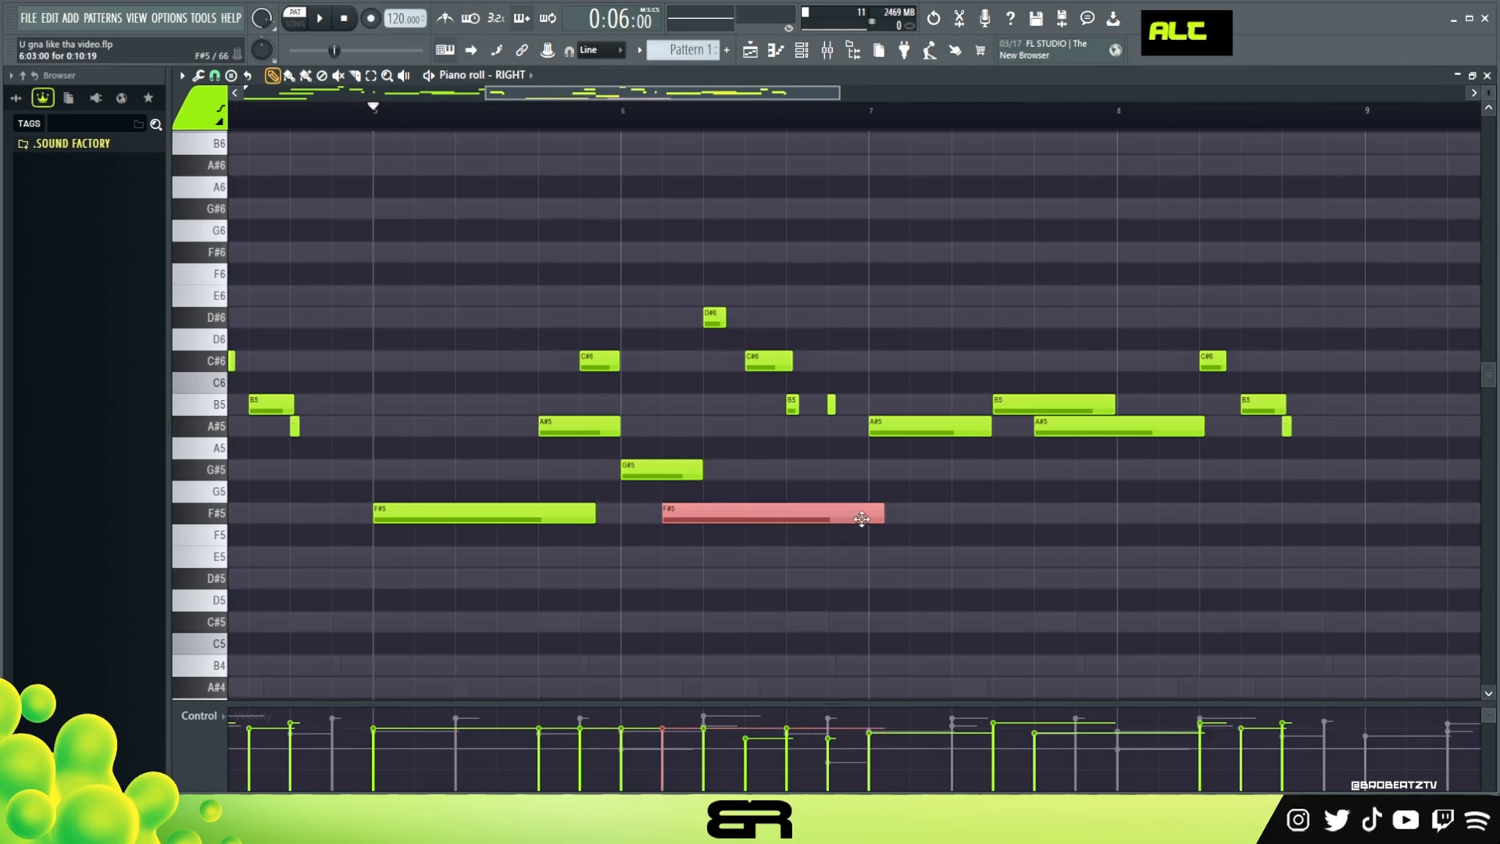
drag(883, 519, 730, 519)
right_click(833, 430)
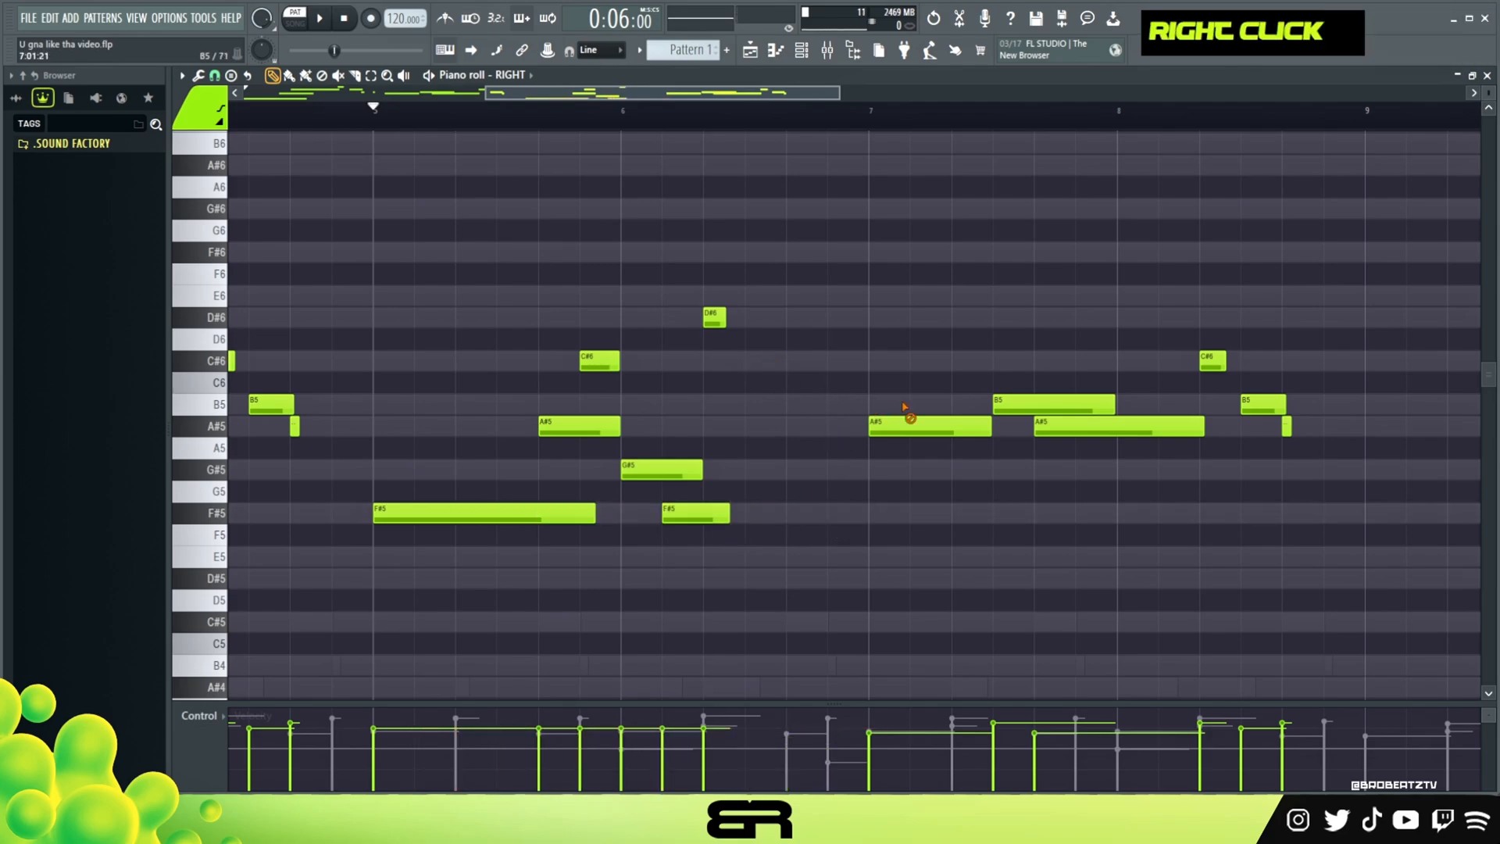
Copy bar 6's G#5 to A#5 on beat 2 and B5 half a beat later, and bar 5's C#6 to beat 3 of bar 6.
ctrl+click(667, 470)
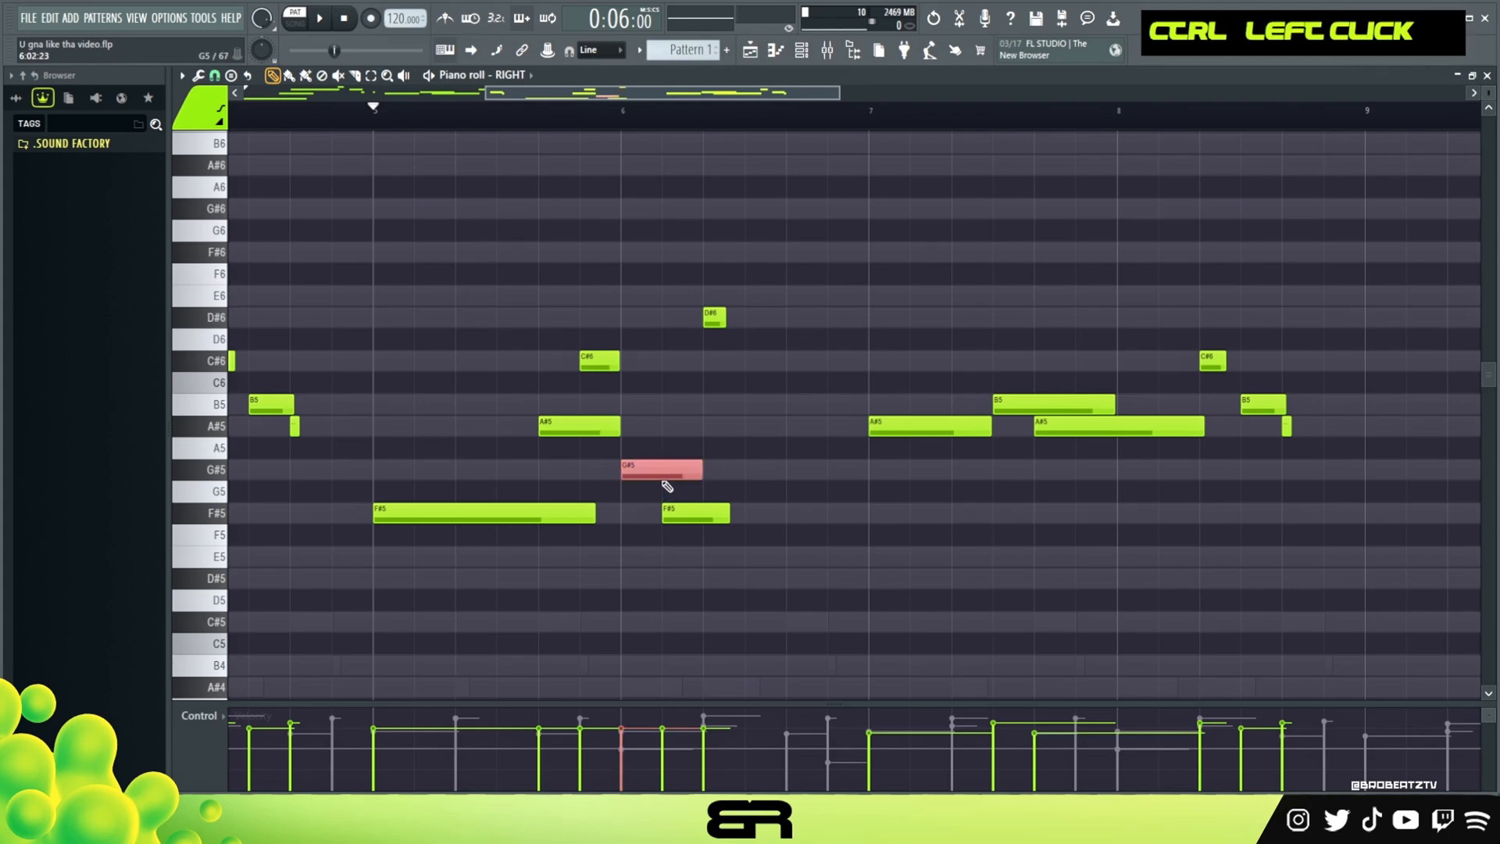
drag(663, 474, 772, 405)
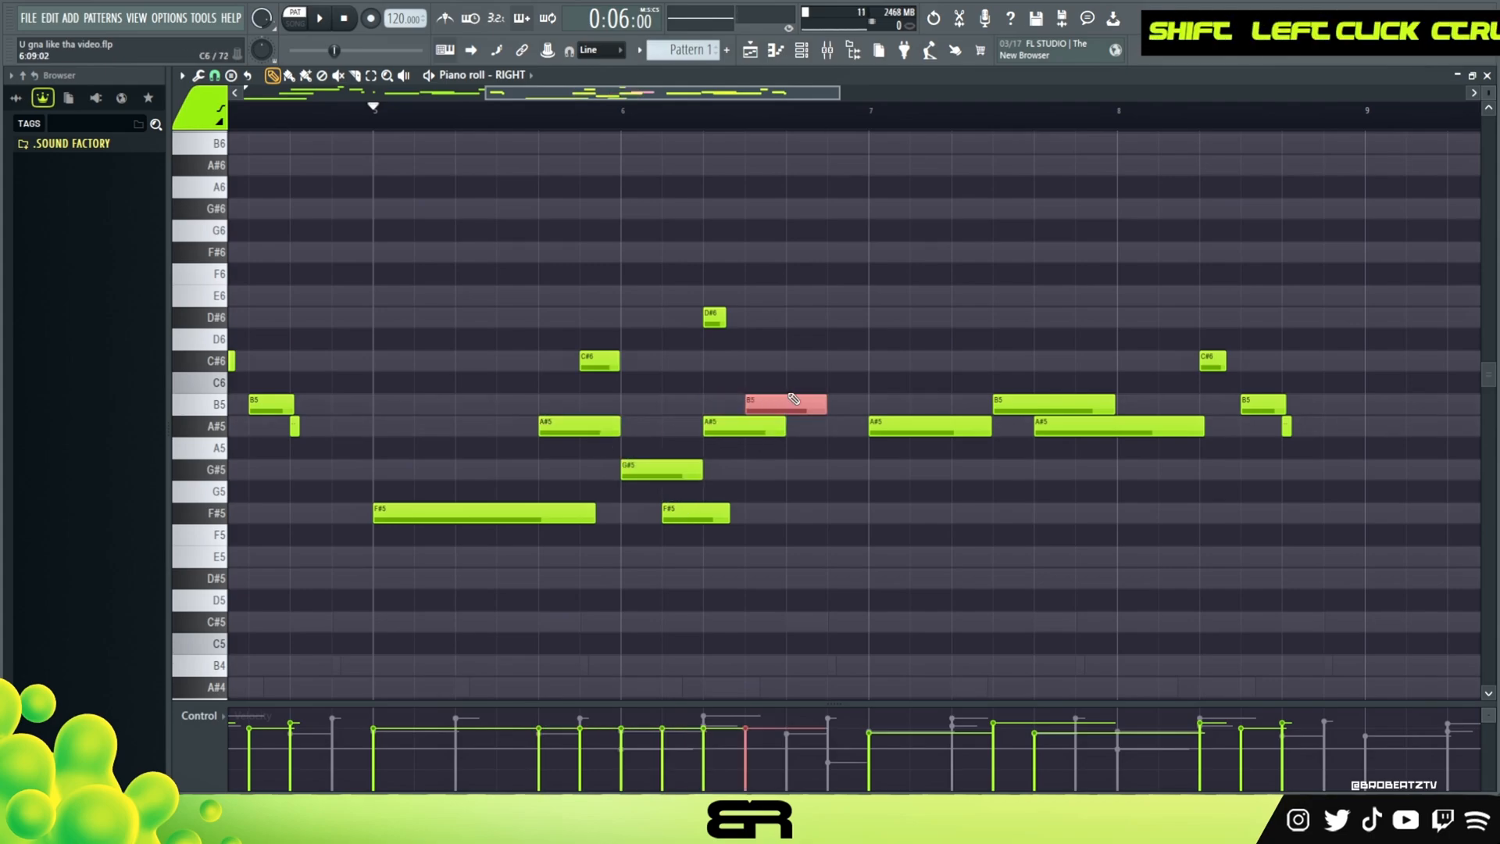
ctrl+click(616, 361)
drag(598, 365, 800, 371)
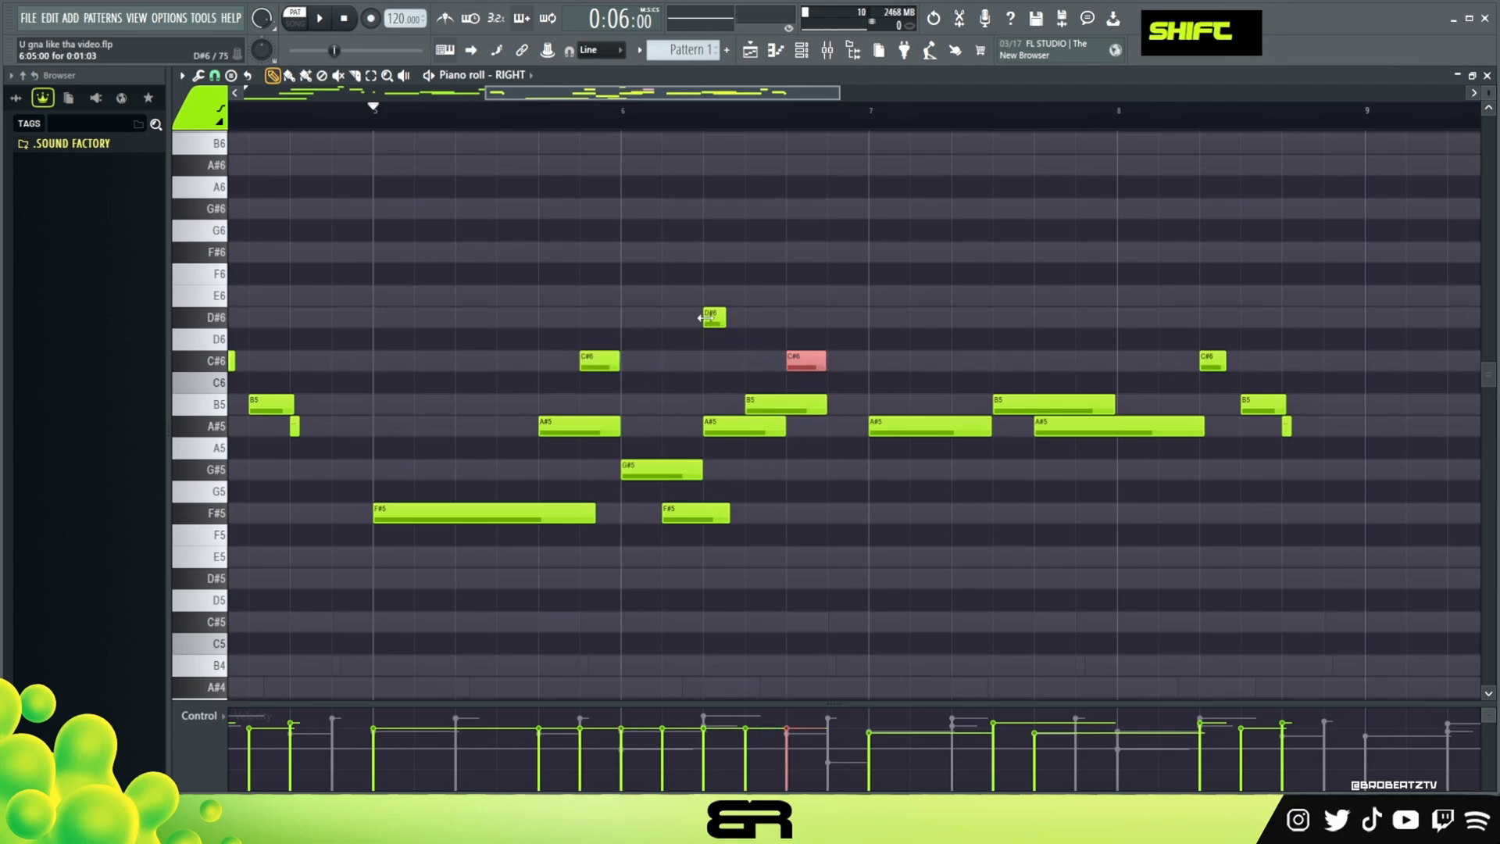
Move bar 6's D#6 to half a beat after beat 3 and shorten it, extend C#6 slightly, and trim the ends of B5 and A#5.
drag(711, 317, 860, 328)
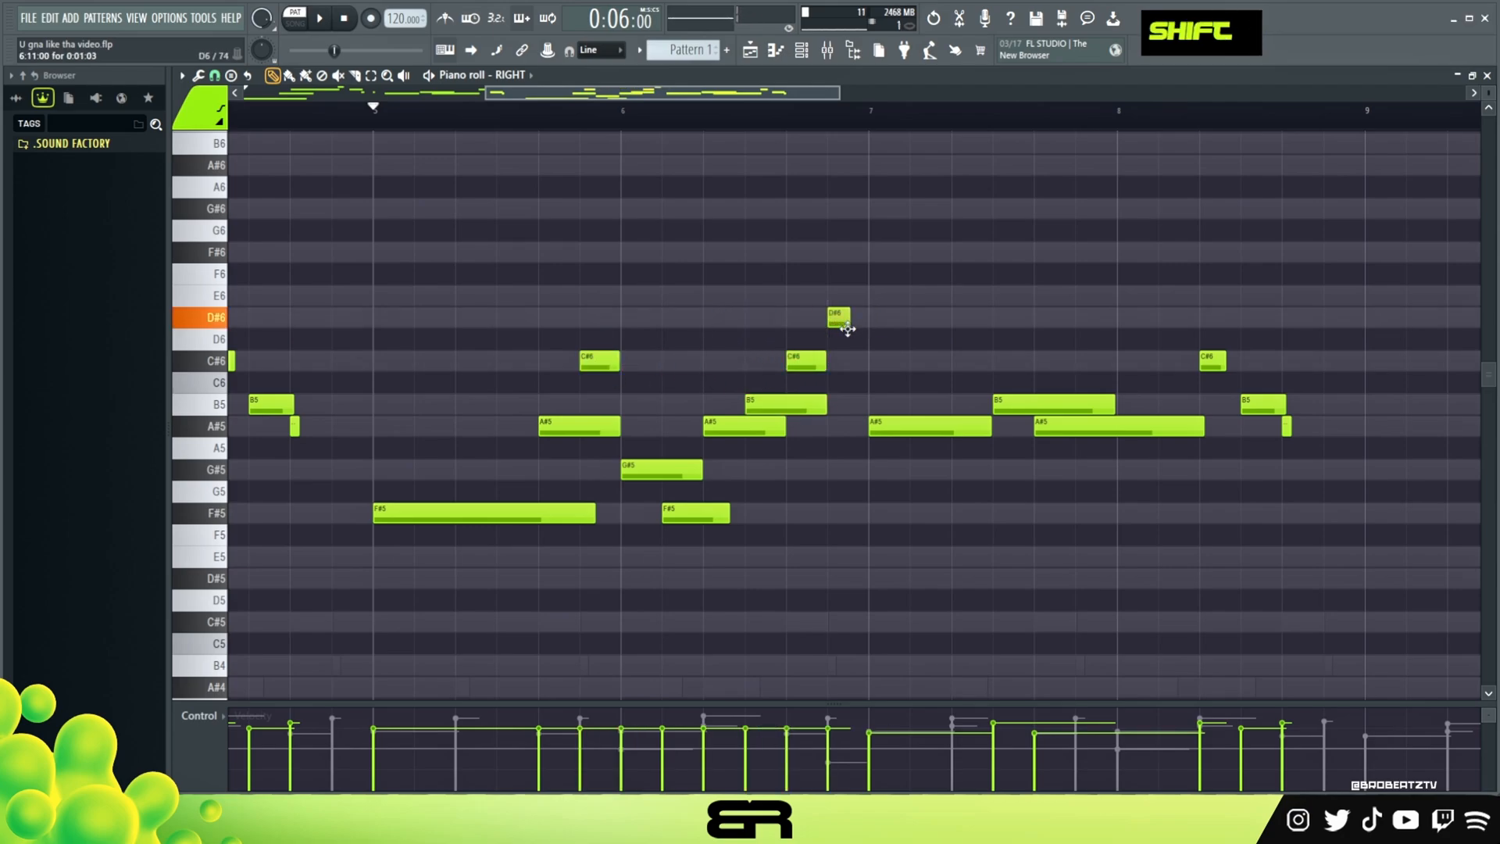
drag(848, 319, 826, 359)
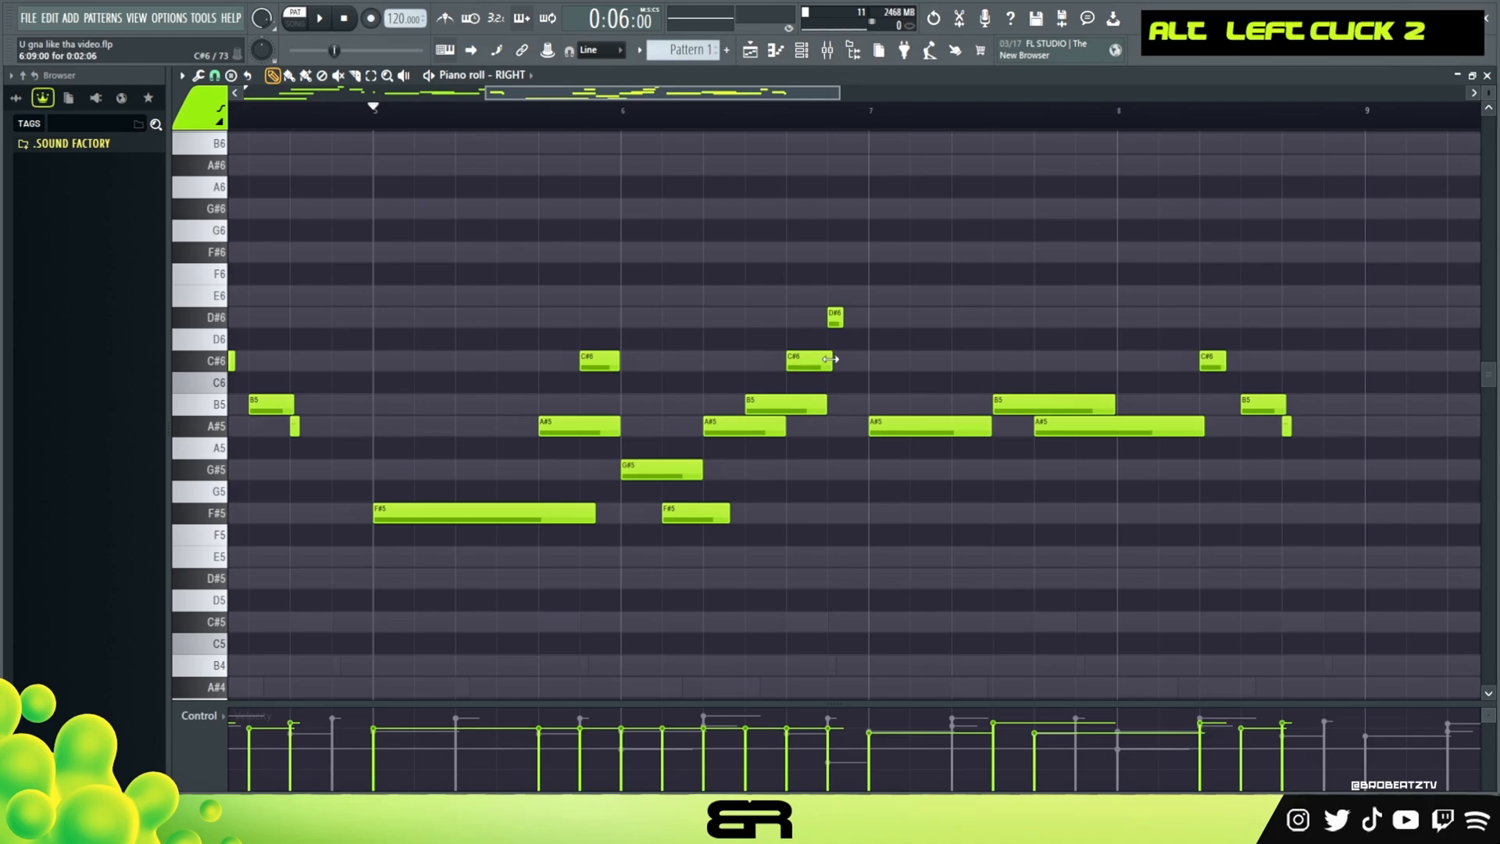
drag(823, 411, 779, 426)
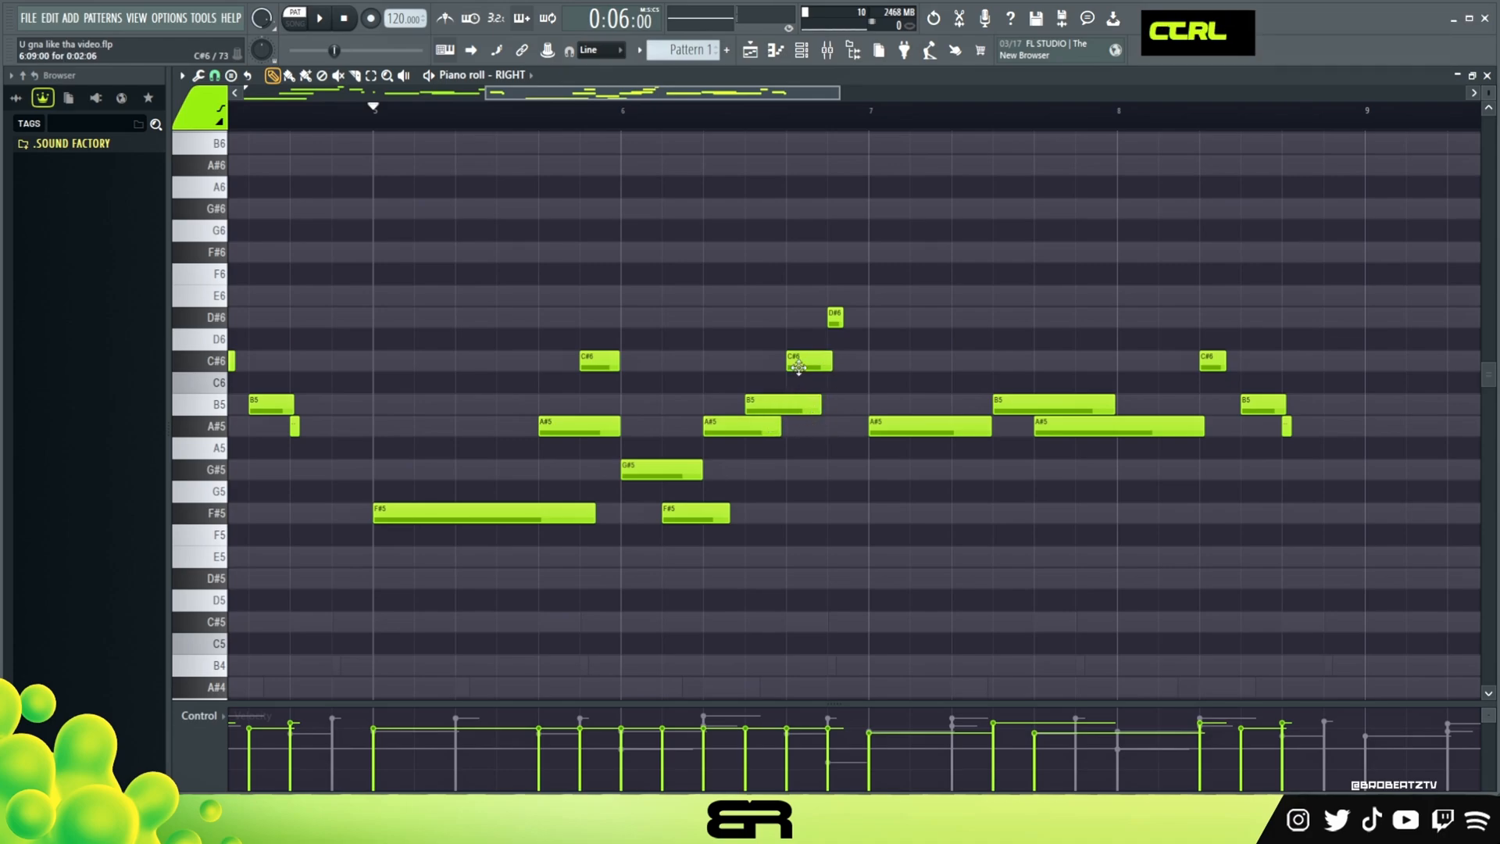
Lower the velocities of bar 6's A#5, B5 and F#5 slightly and play the passage back from bar 5.
drag(797, 365, 735, 437)
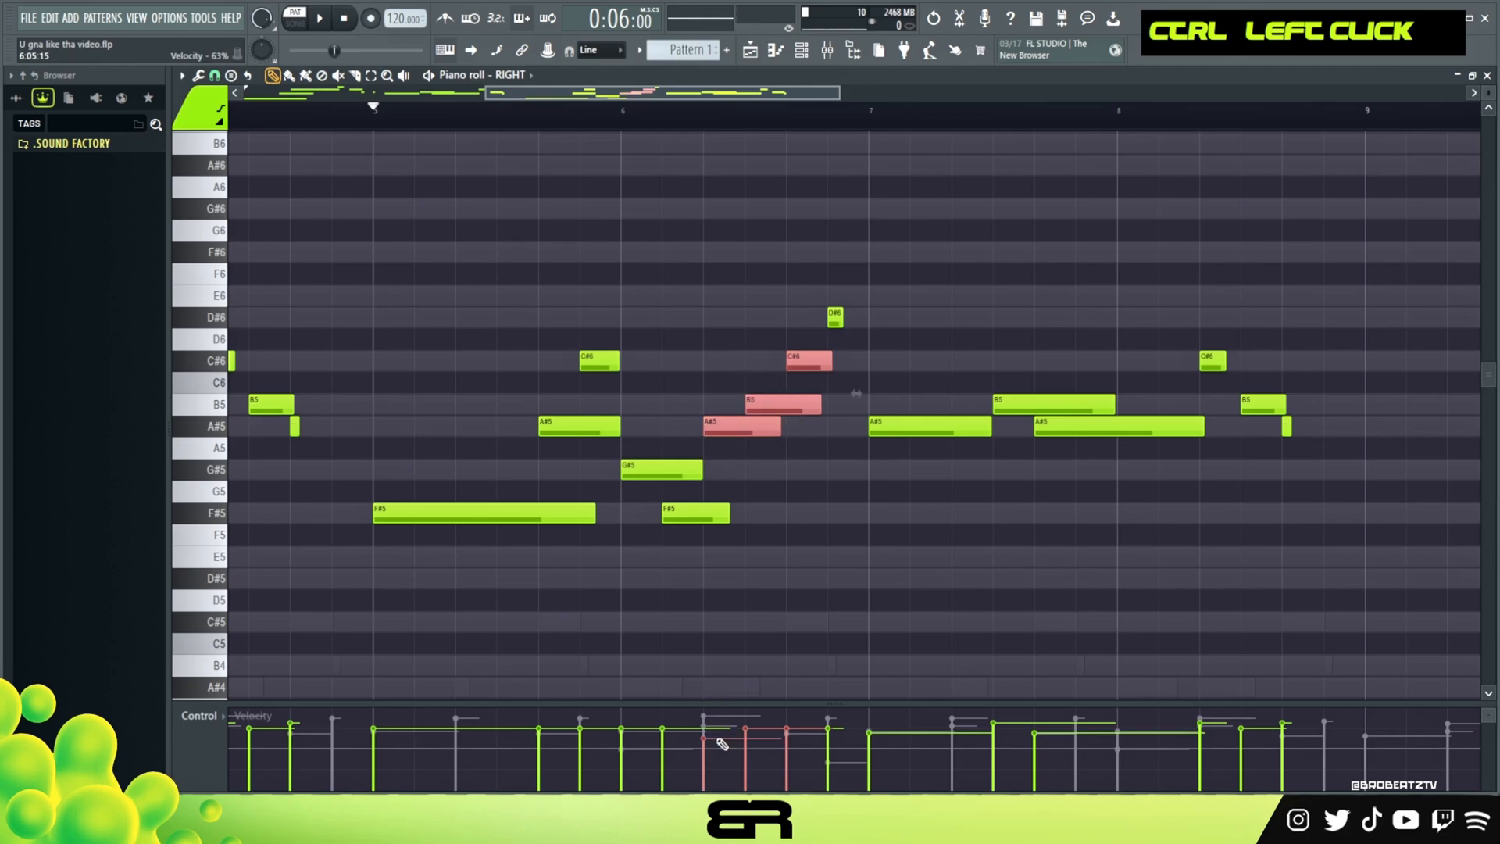
right_click(729, 335)
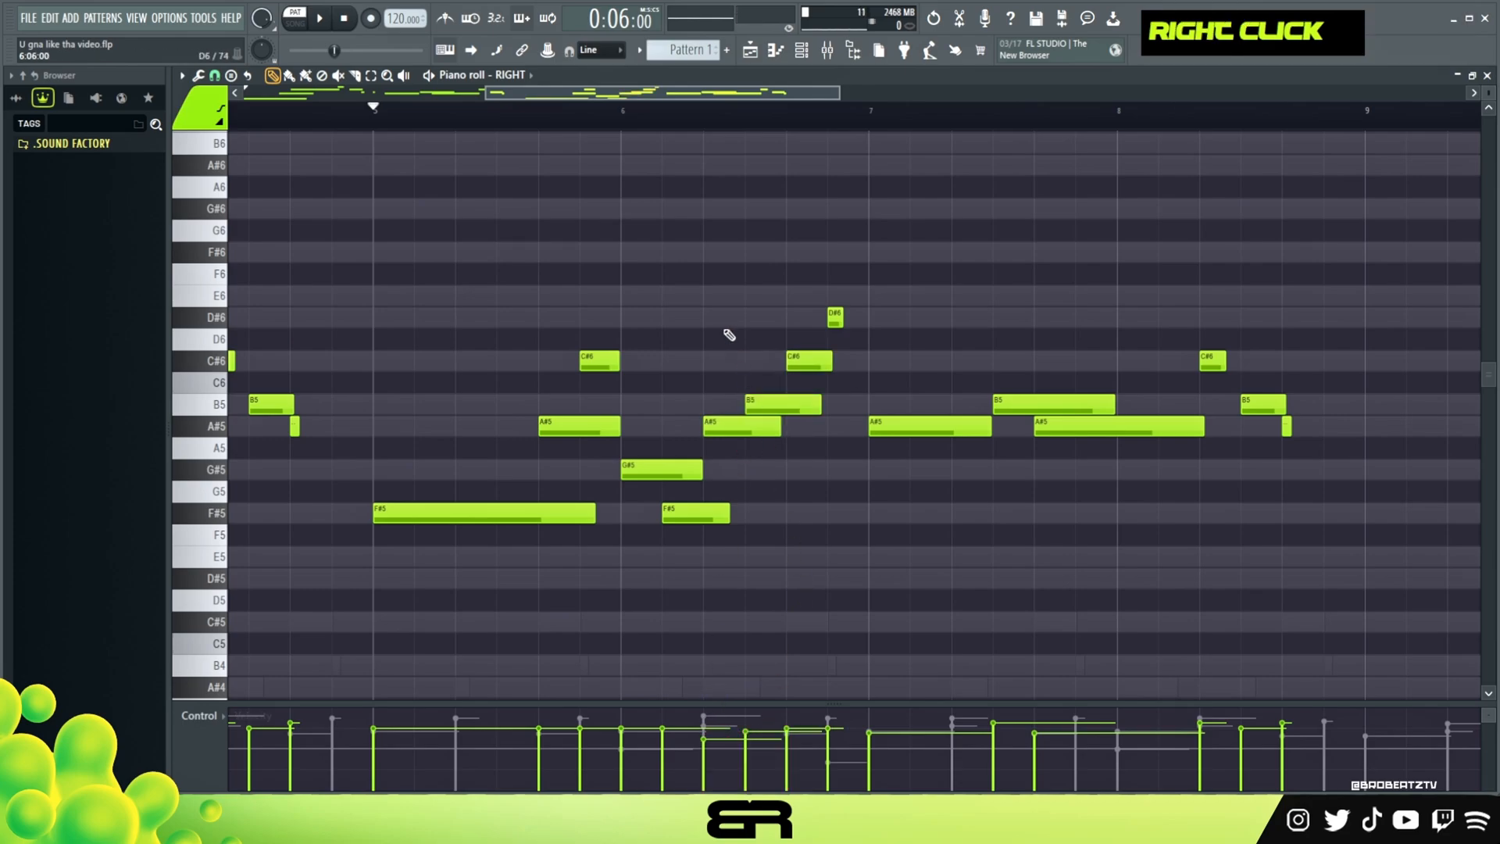
ctrl+click(721, 516)
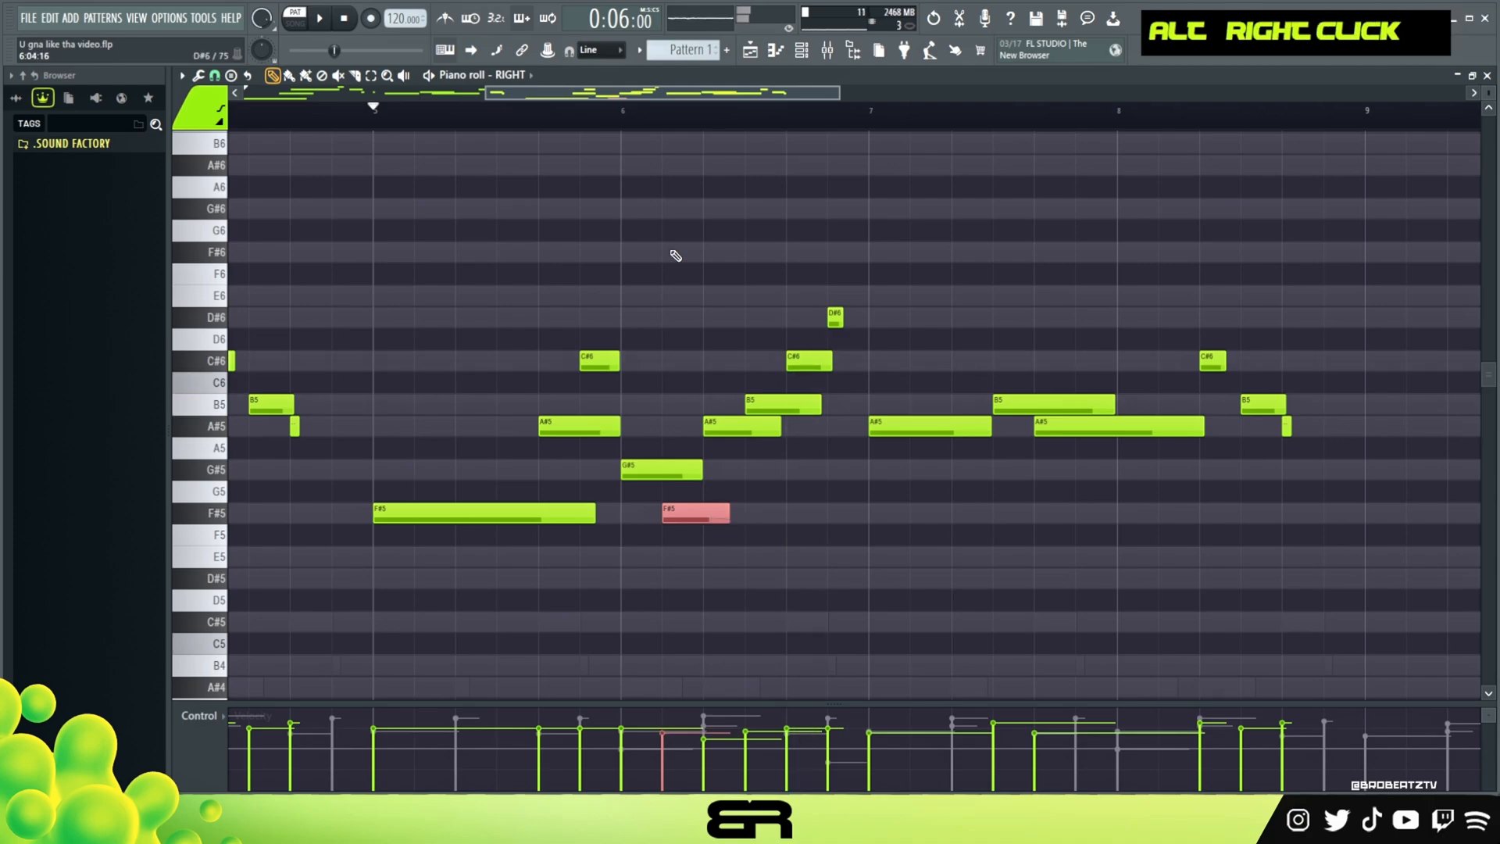
key(space)
right_click(778, 261)
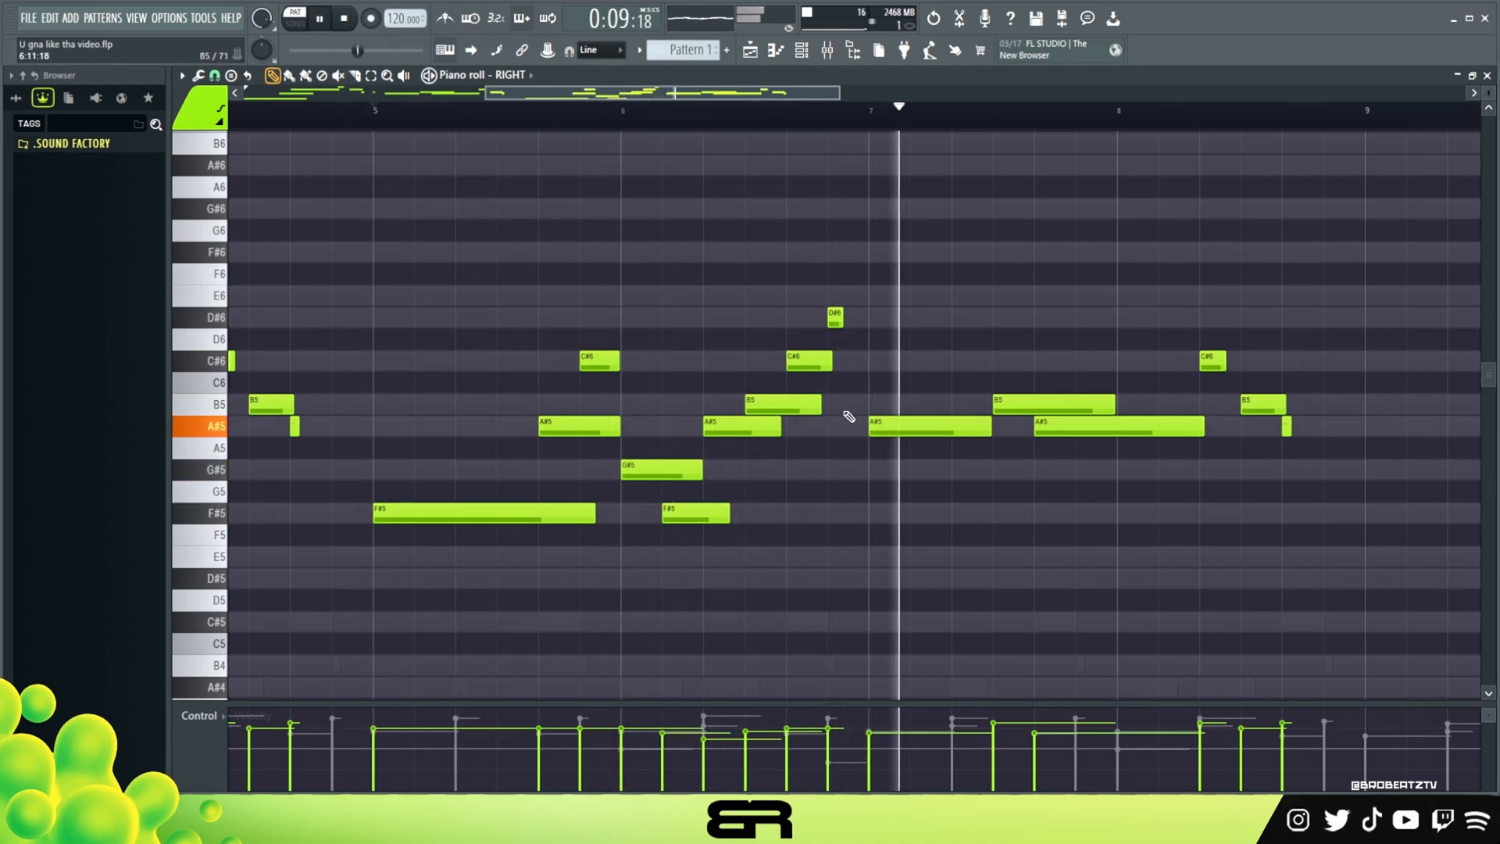
key(space)
Raise the velocity of bar 6's D#6 and trim the ends of D#6 and C#6 slightly.
alt+scroll(850, 338, up, 2)
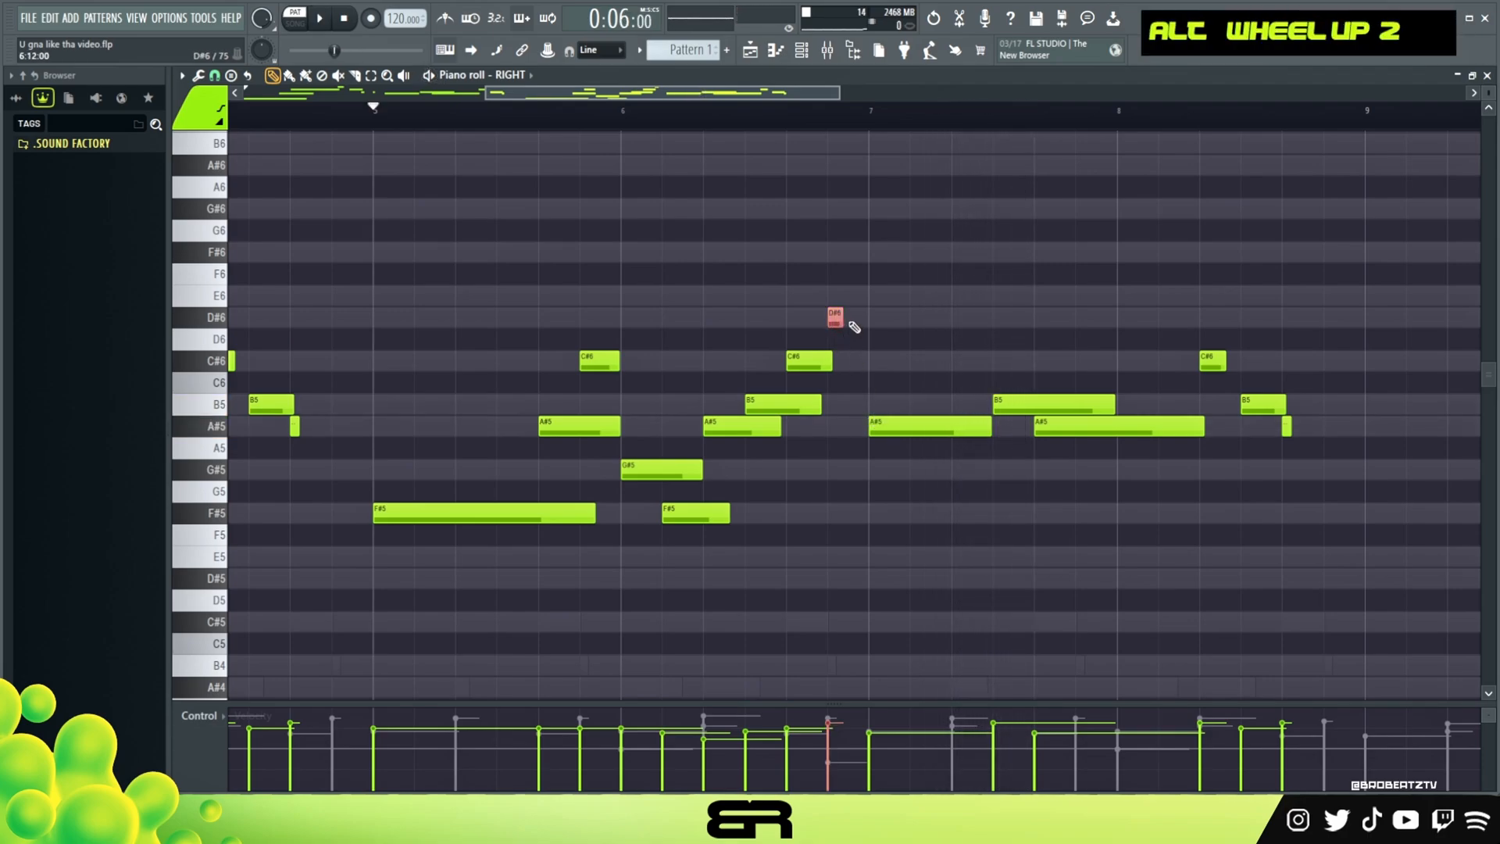
alt+click(843, 319)
alt+click(832, 361)
key(space)
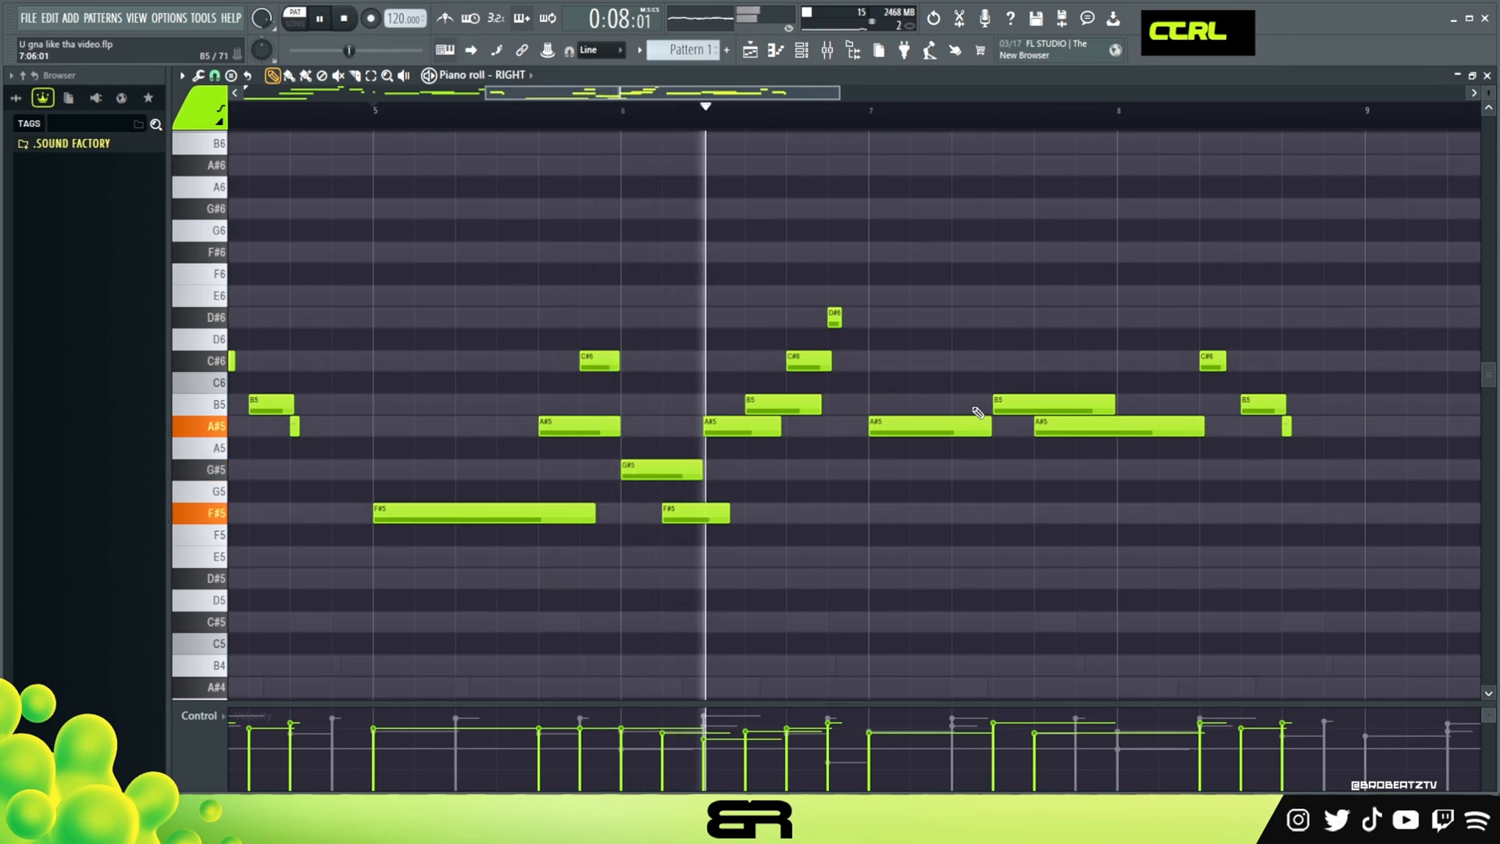
Raise the velocities of bar 7's first A#5 and its B5 slightly, and replay from bar 5.
alt+scroll(977, 414, up, 1)
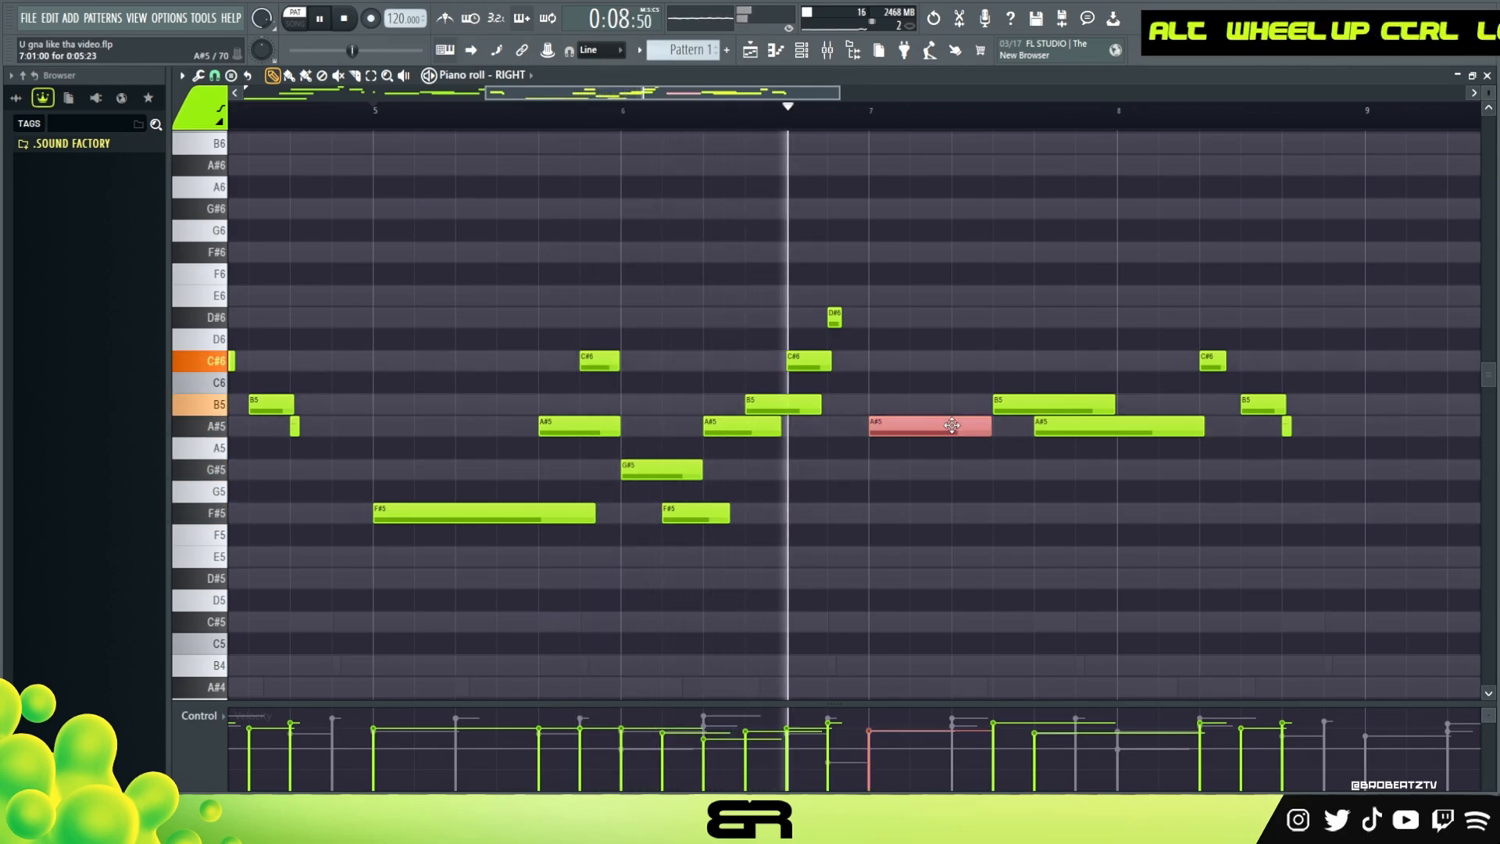
key(space)
ctrl+click(1011, 398)
alt+scroll(1010, 398, up, 1)
key(space)
right_click(1106, 372)
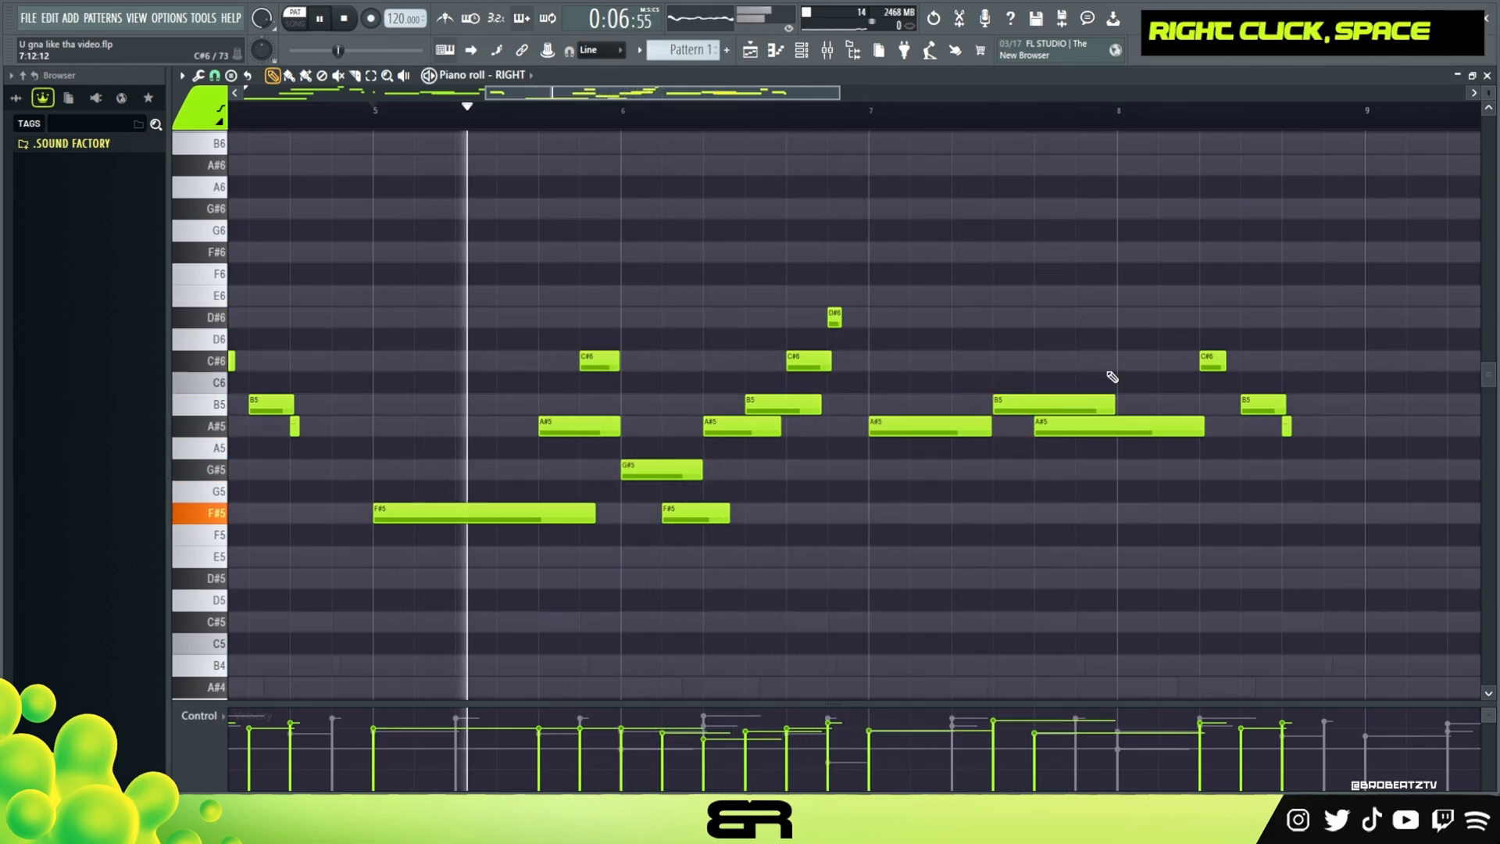
Copy bar 6's F#5 into bar 8 and place the copy on beat 1.
ctrl+click(721, 515)
shift+drag(721, 519, 1199, 529)
right_click(1244, 523)
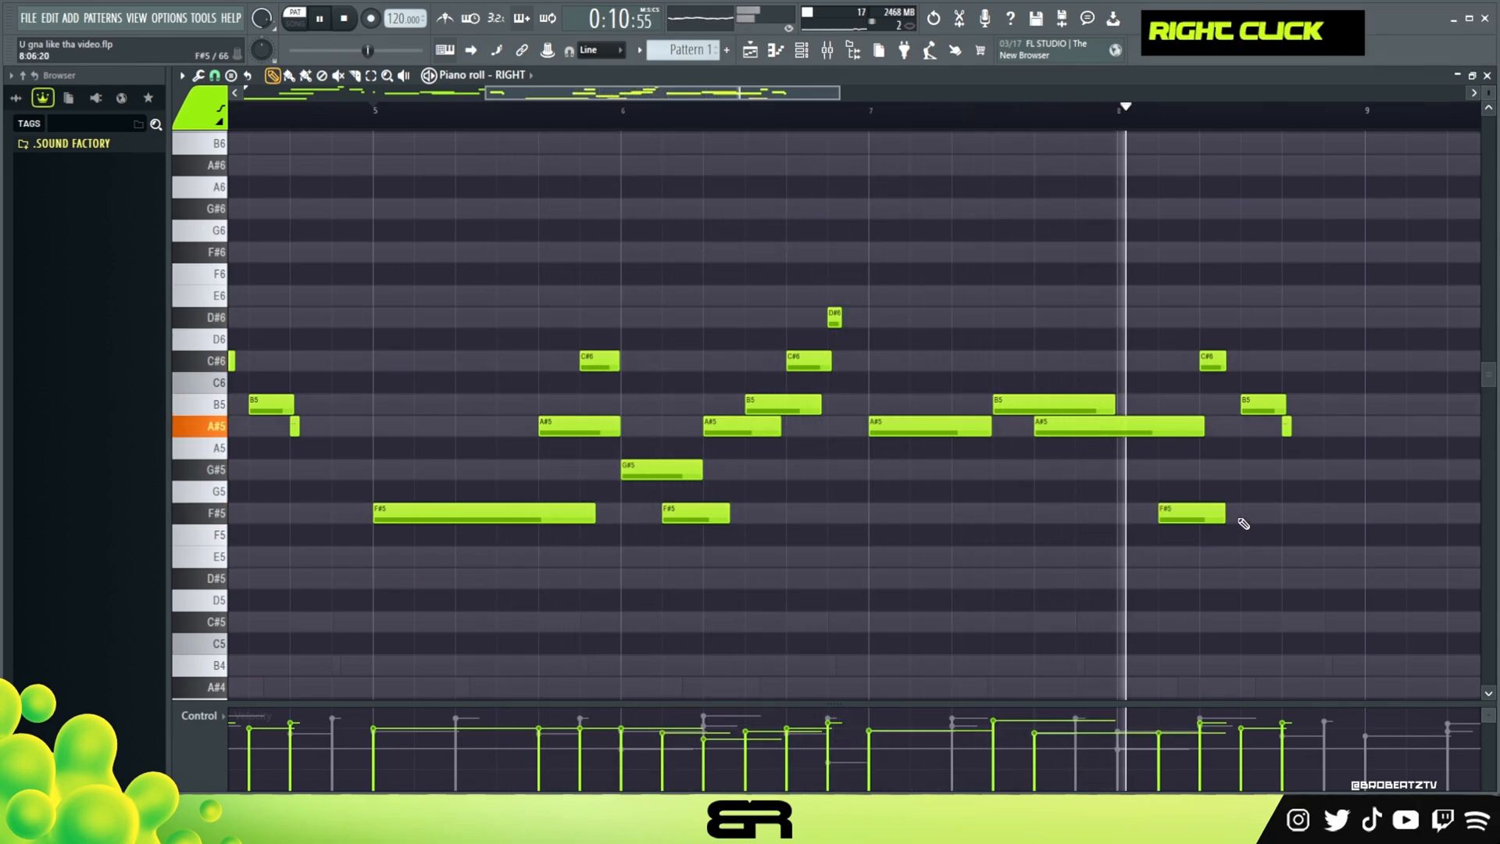
key(space)
alt+drag(1205, 513, 1163, 513)
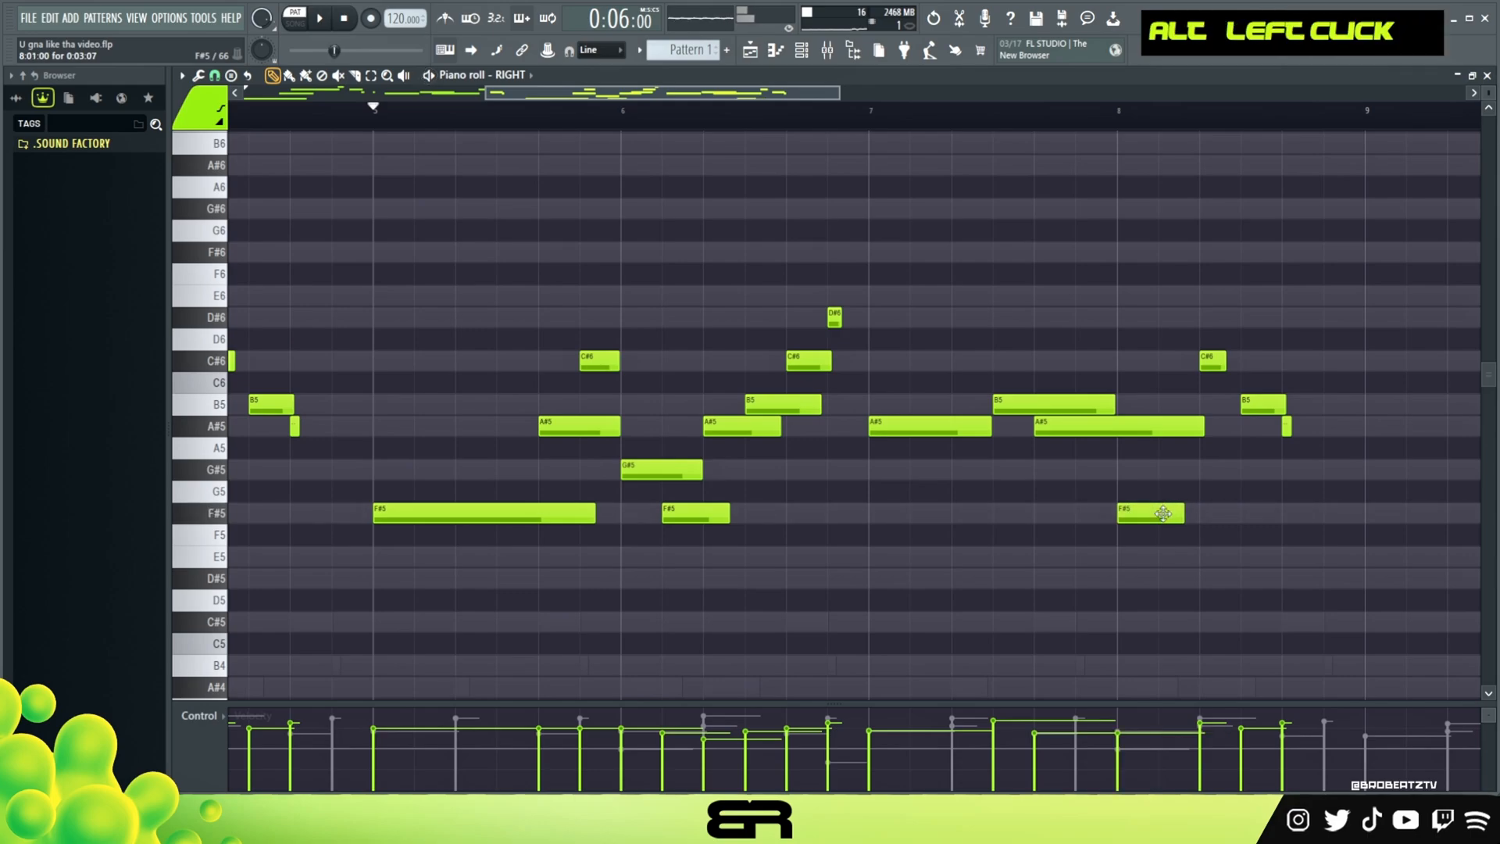
Lower the velocity of bar 8's F#5 and extend the note to one and a half beats.
ctrl+click(1163, 514)
alt+scroll(1164, 519, down, 2)
right_click(1166, 520)
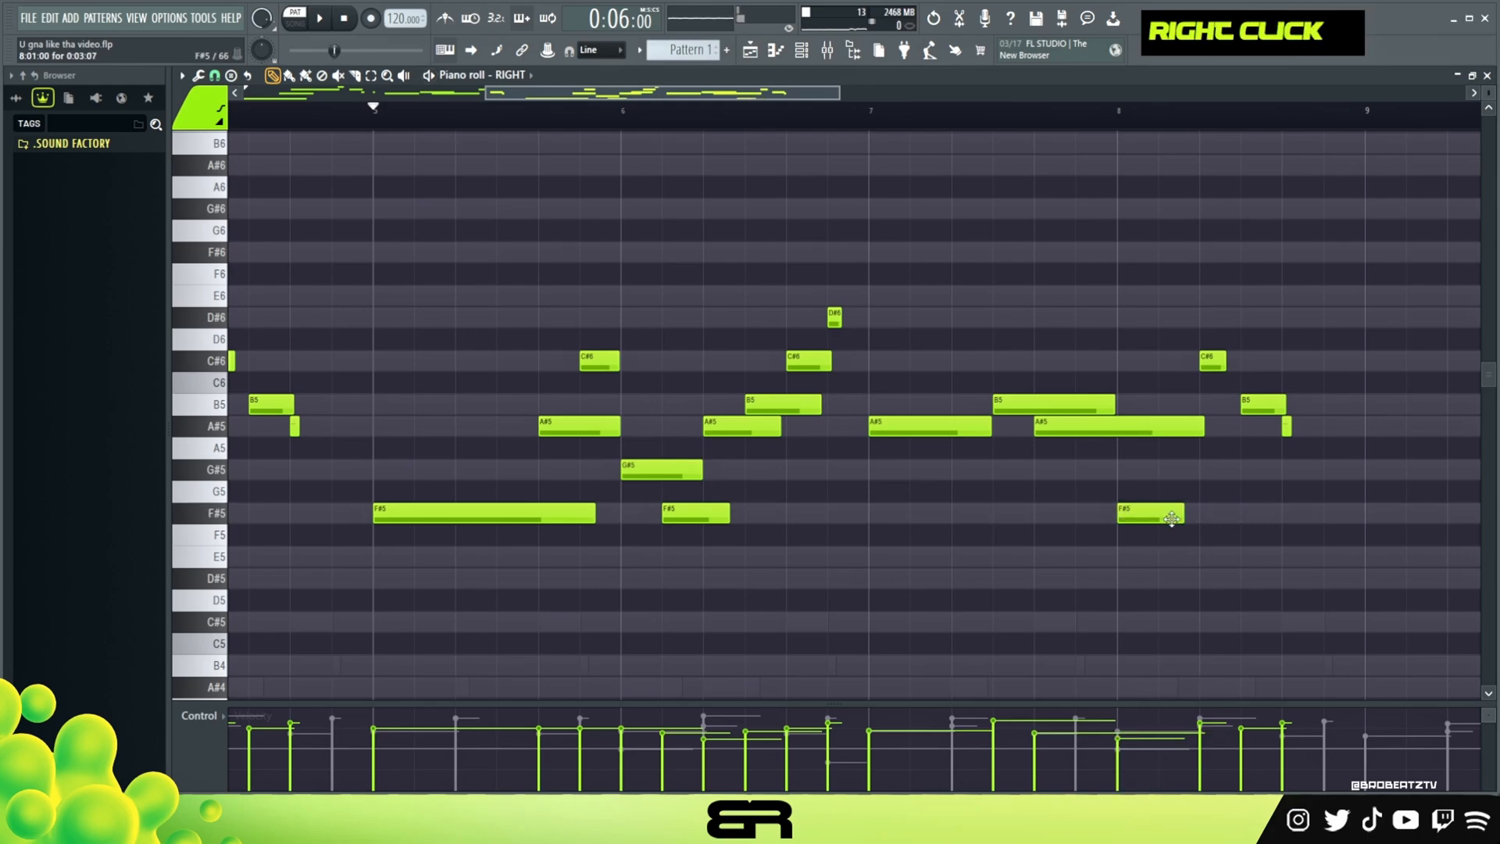
alt+drag(1184, 517, 1196, 517)
ctrl+click(1210, 508)
alt+scroll(1200, 500, down, 2)
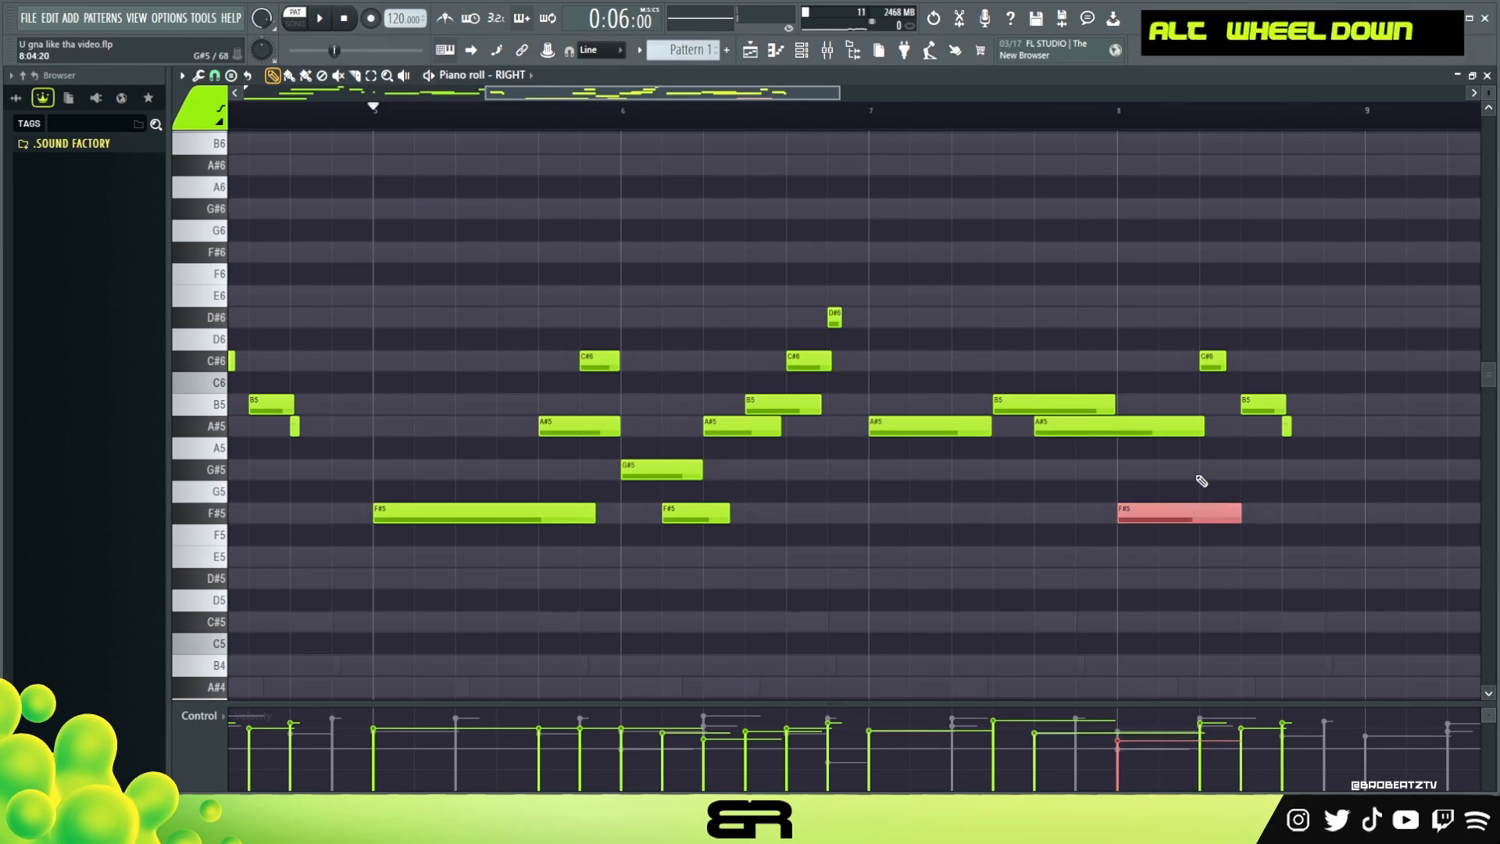
right_click(1234, 481)
Copy bar 8's short A#5 to G#5 half a beat after beat 3 and play the melody back from bar 5.
shift+click(1285, 427)
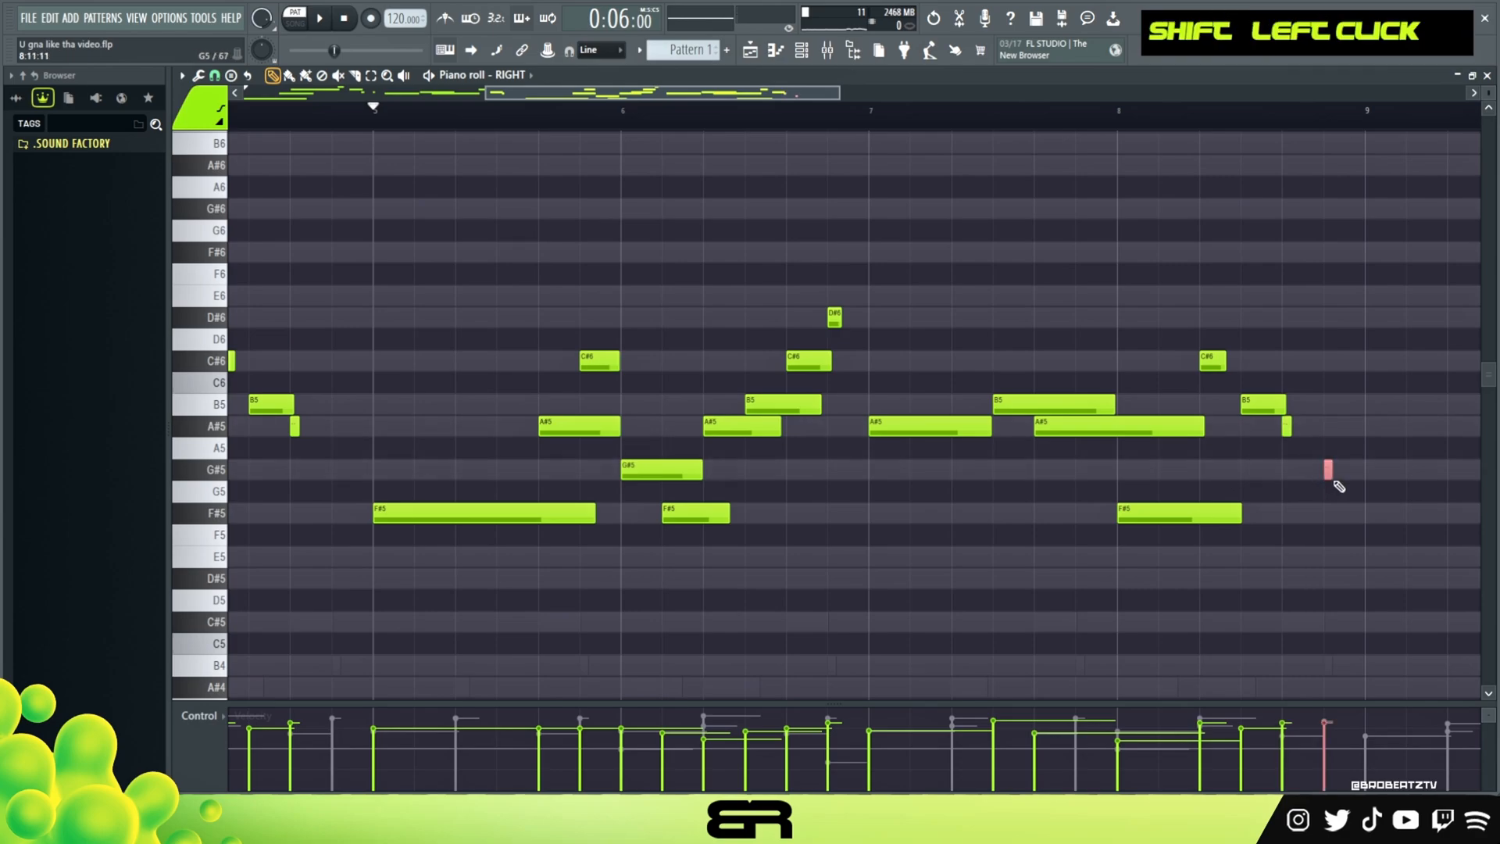
key(space)
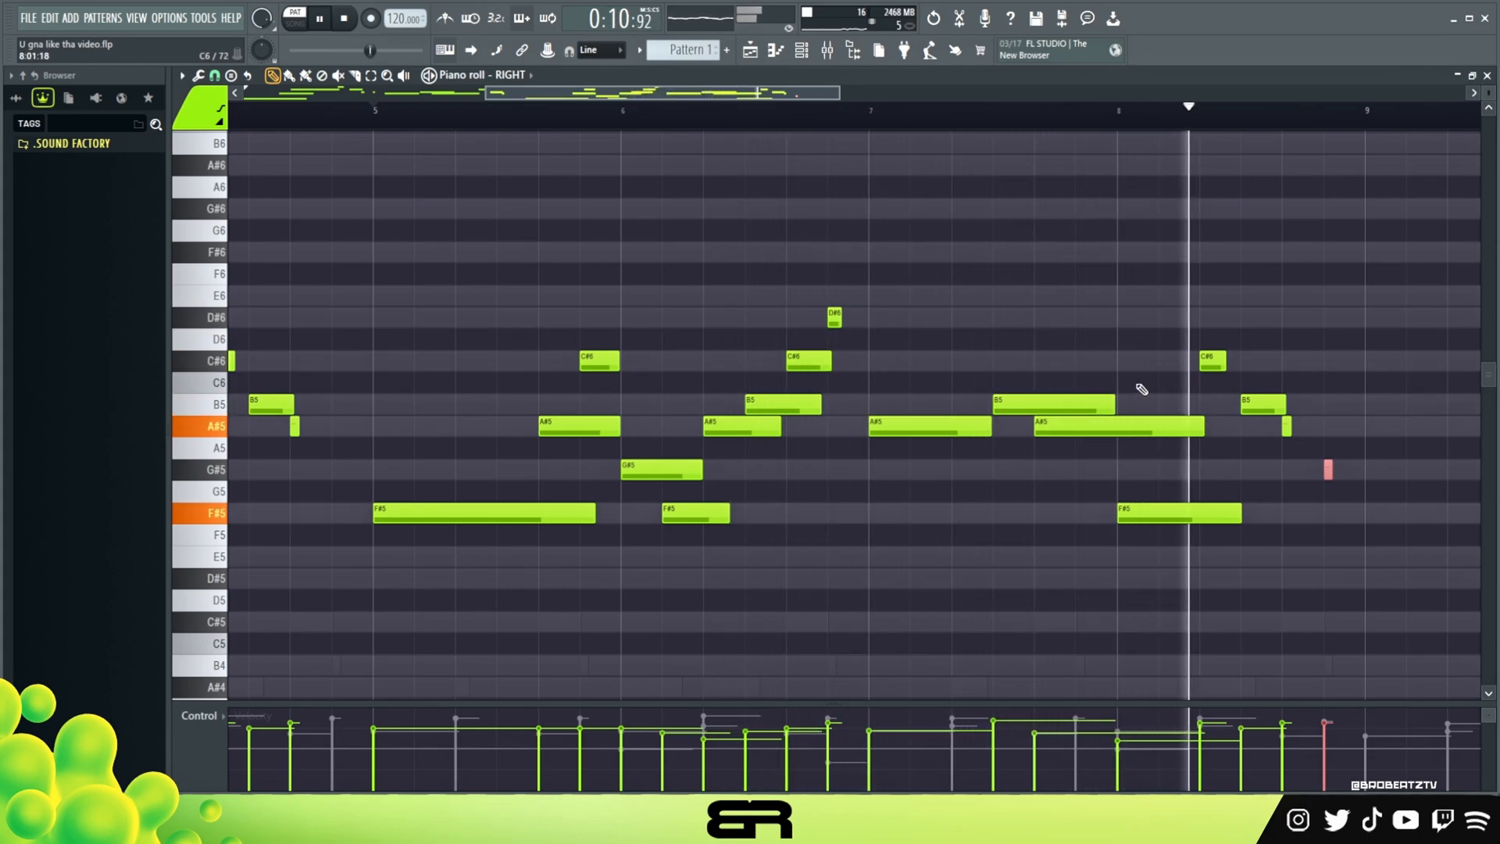
key(space)
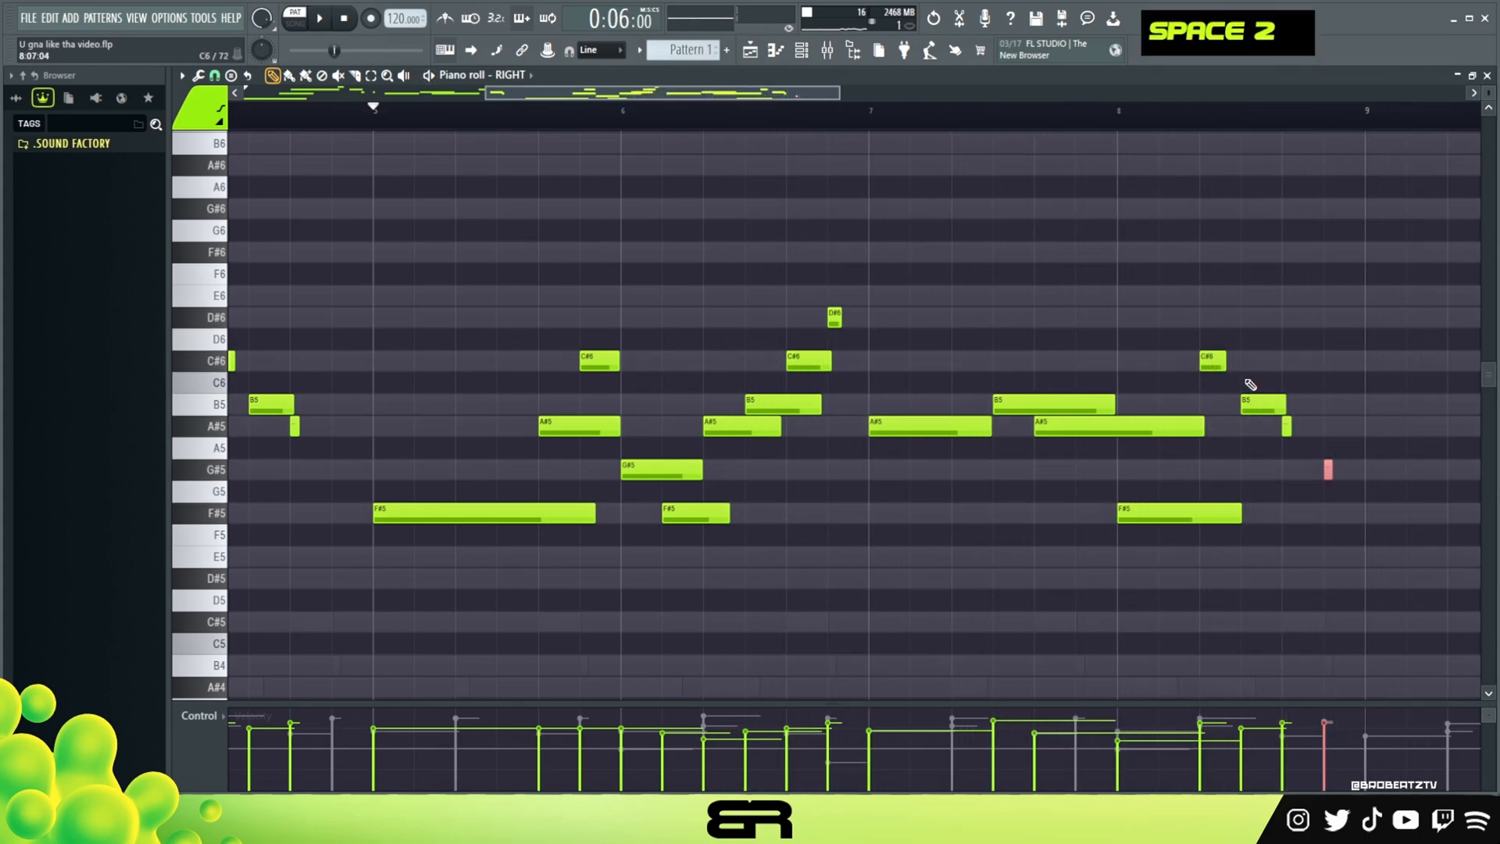
scroll(726, 110, down, 4)
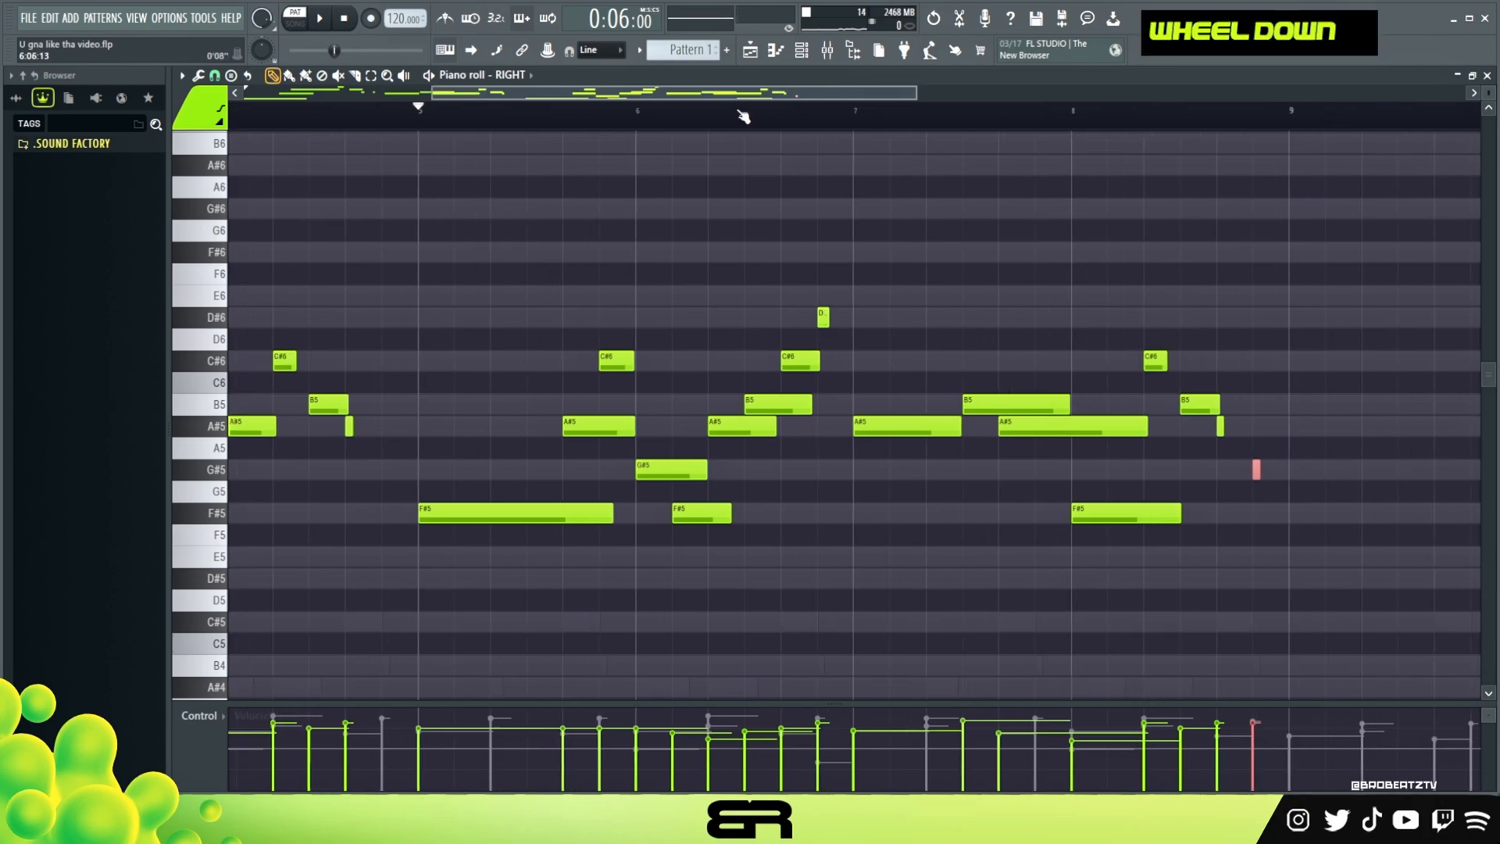
drag(706, 104, 968, 152)
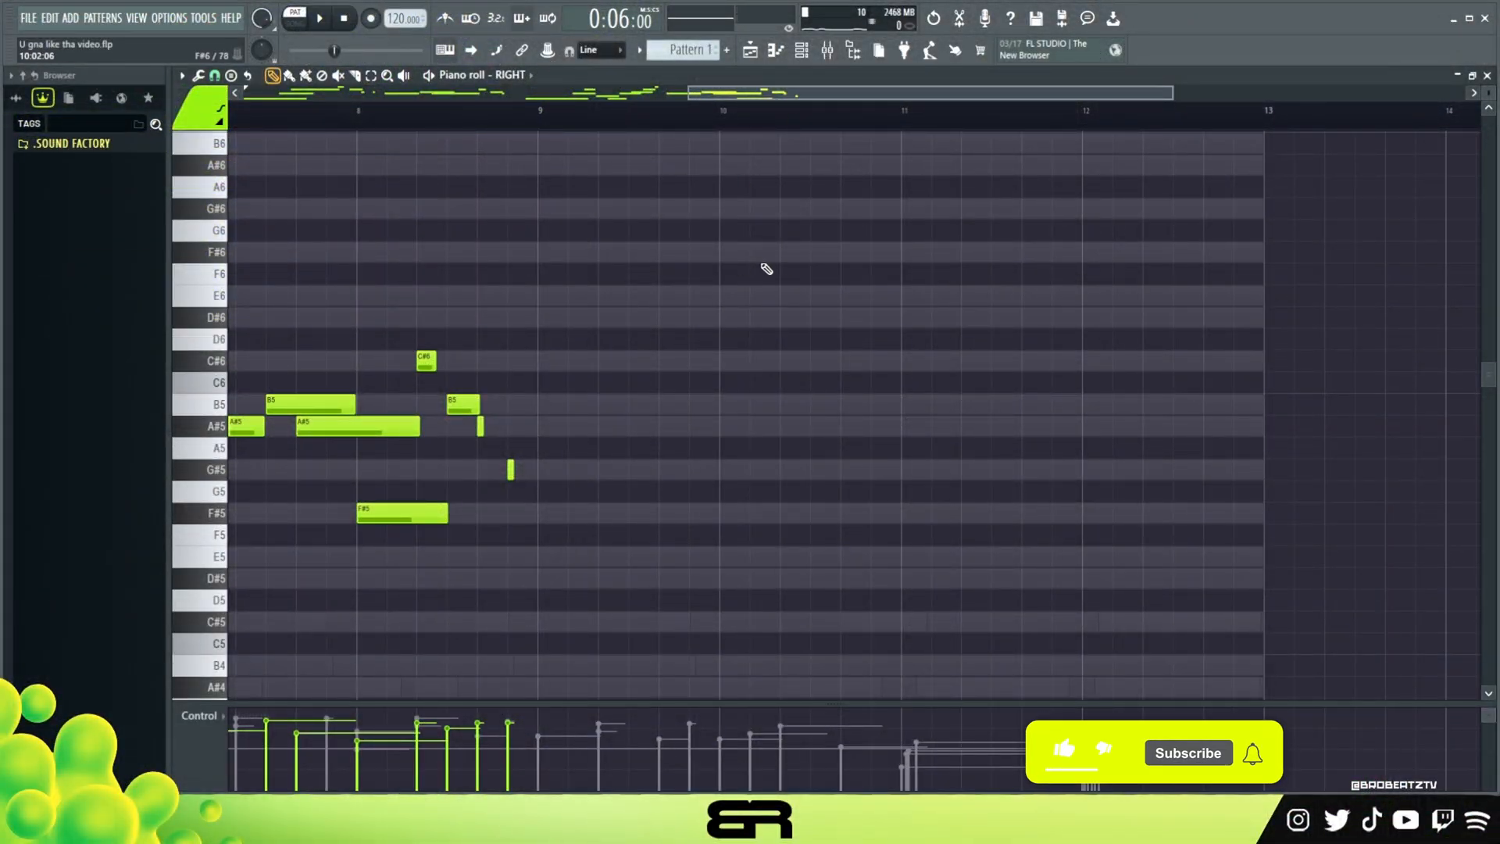
drag(737, 99, 757, 102)
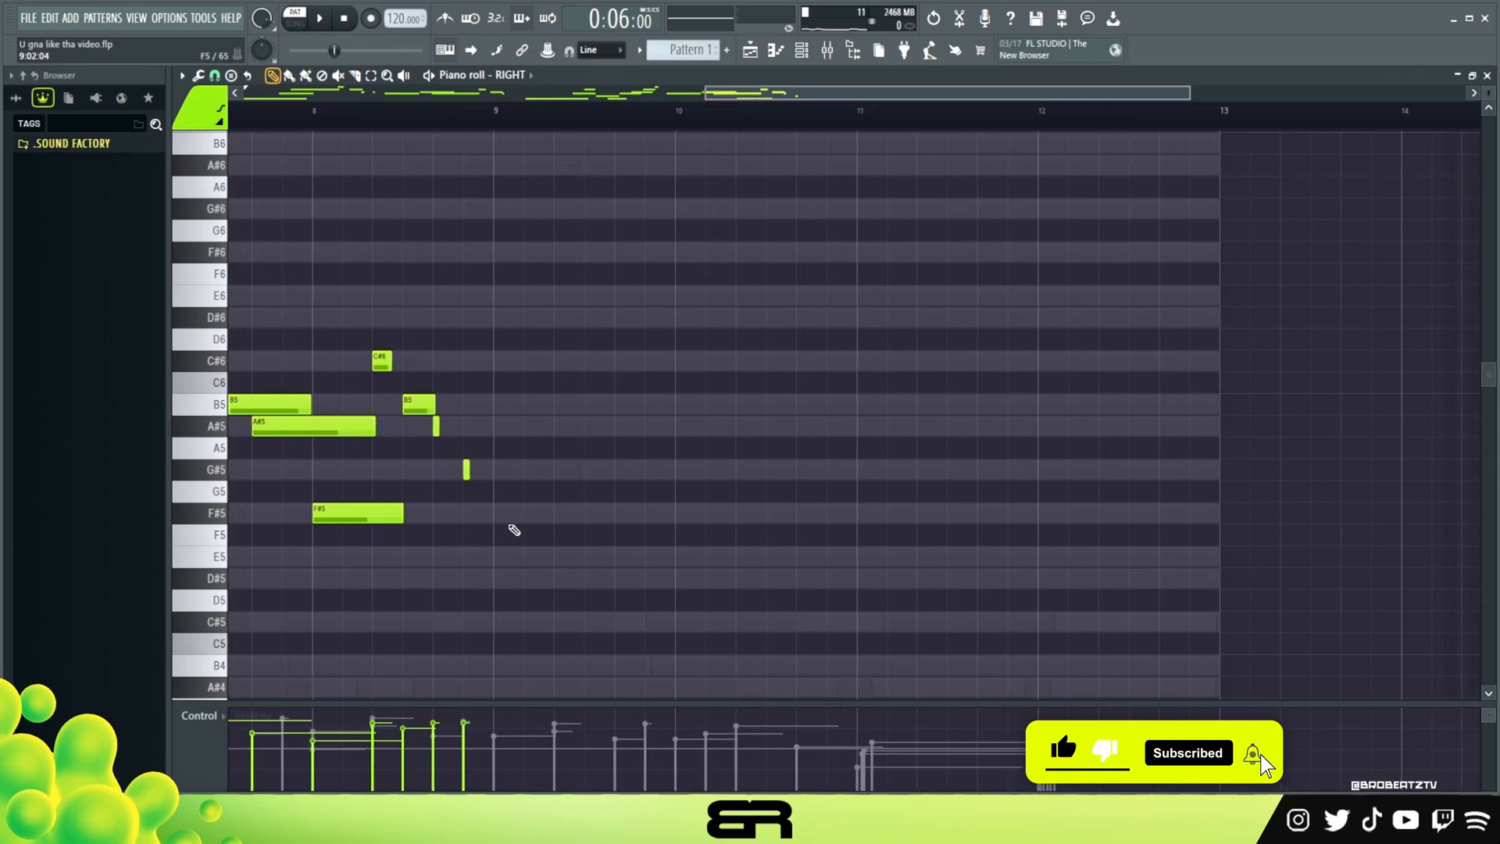
double_click(495, 365)
right_click(500, 361)
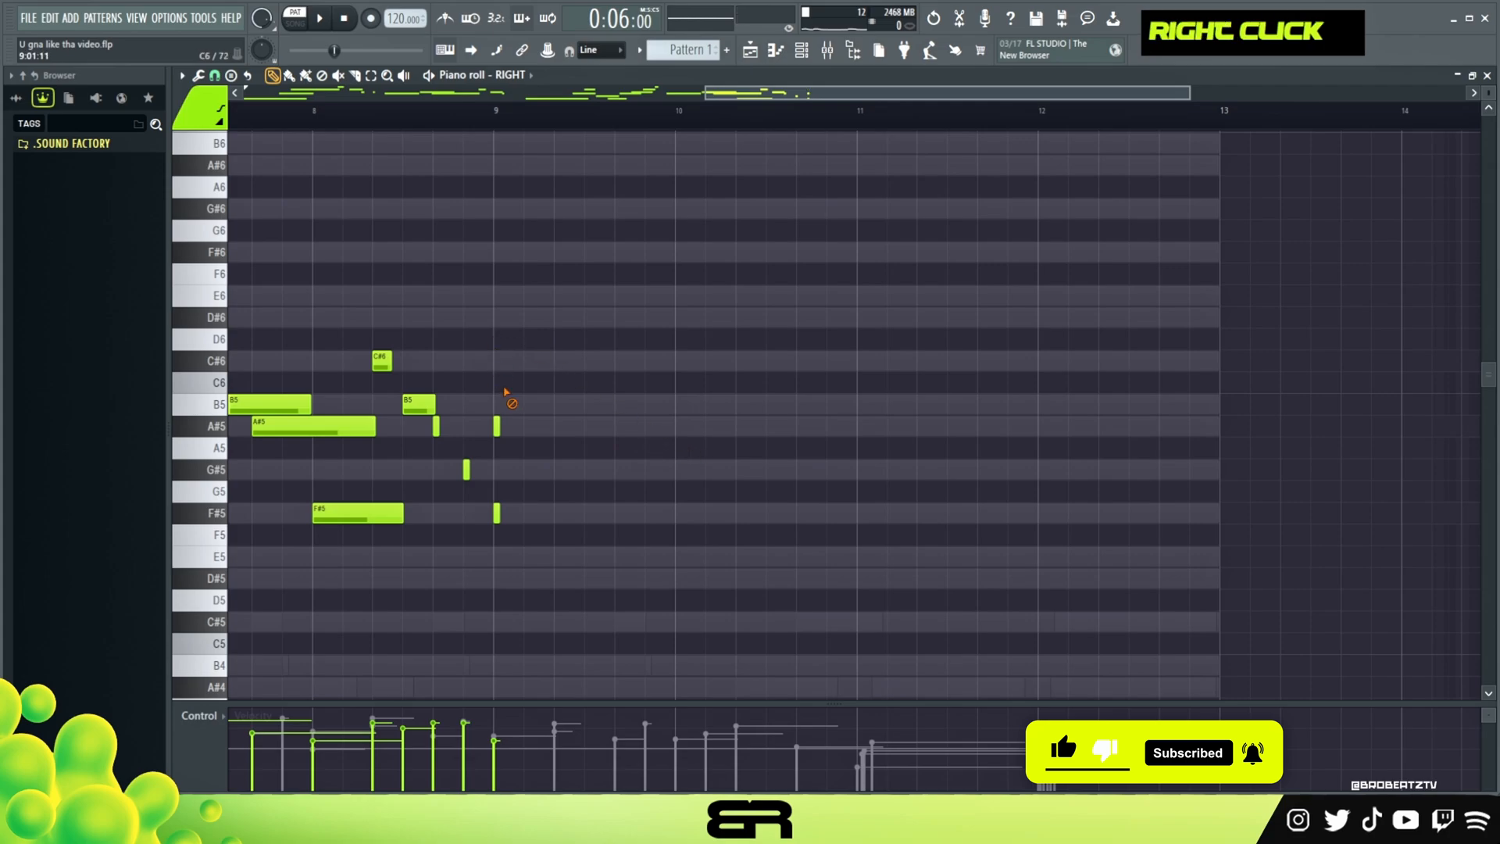
right_click(497, 513)
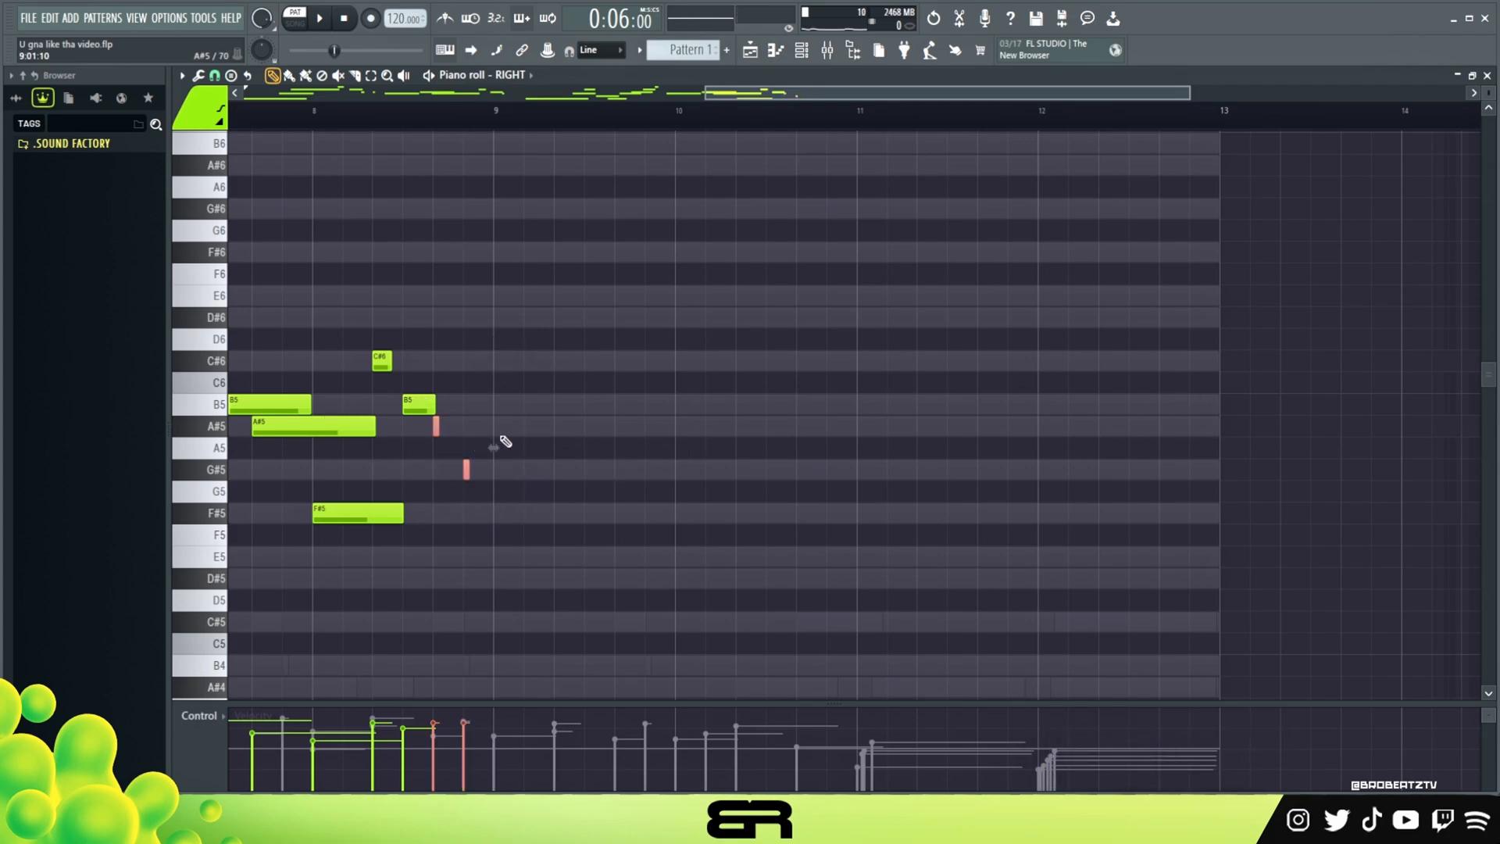
Add an A#5 on beat 1 of bar 9 and stretch it to two beats.
click(496, 426)
key(alt)
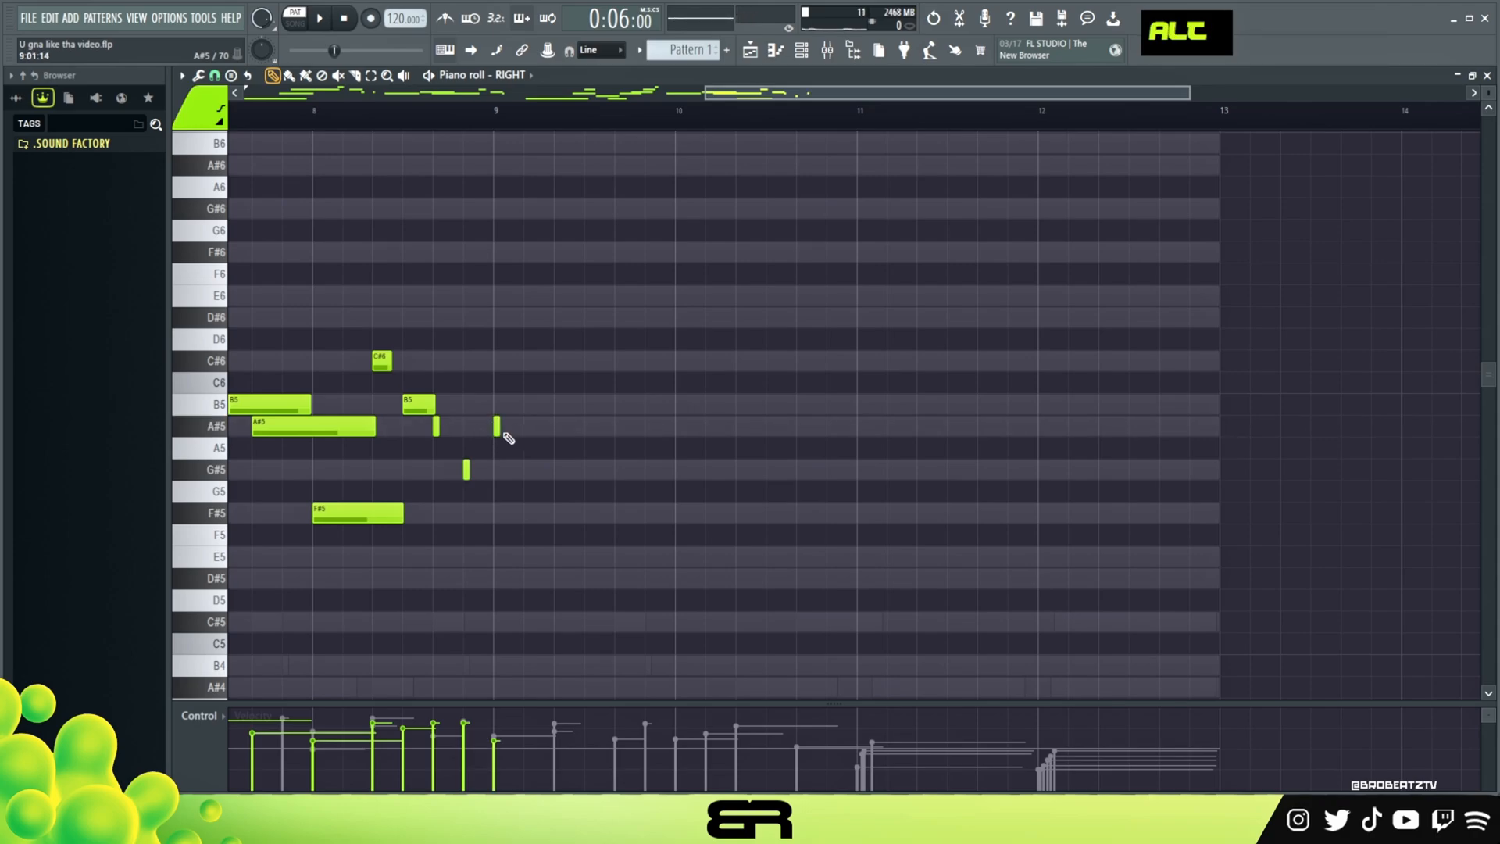
drag(448, 432, 435, 430)
drag(484, 432, 494, 433)
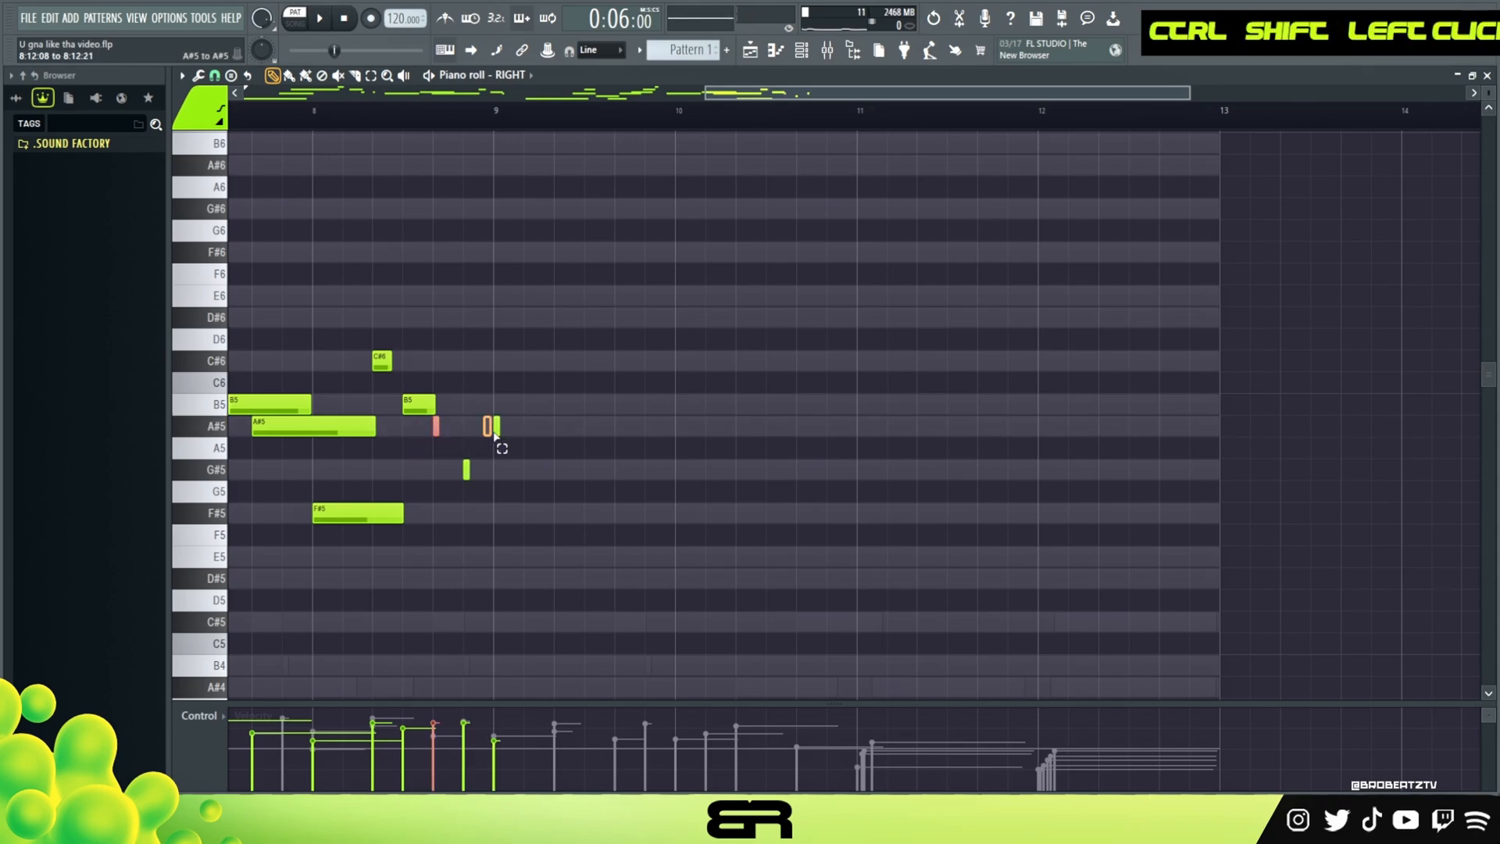
right_click(508, 437)
key(alt)
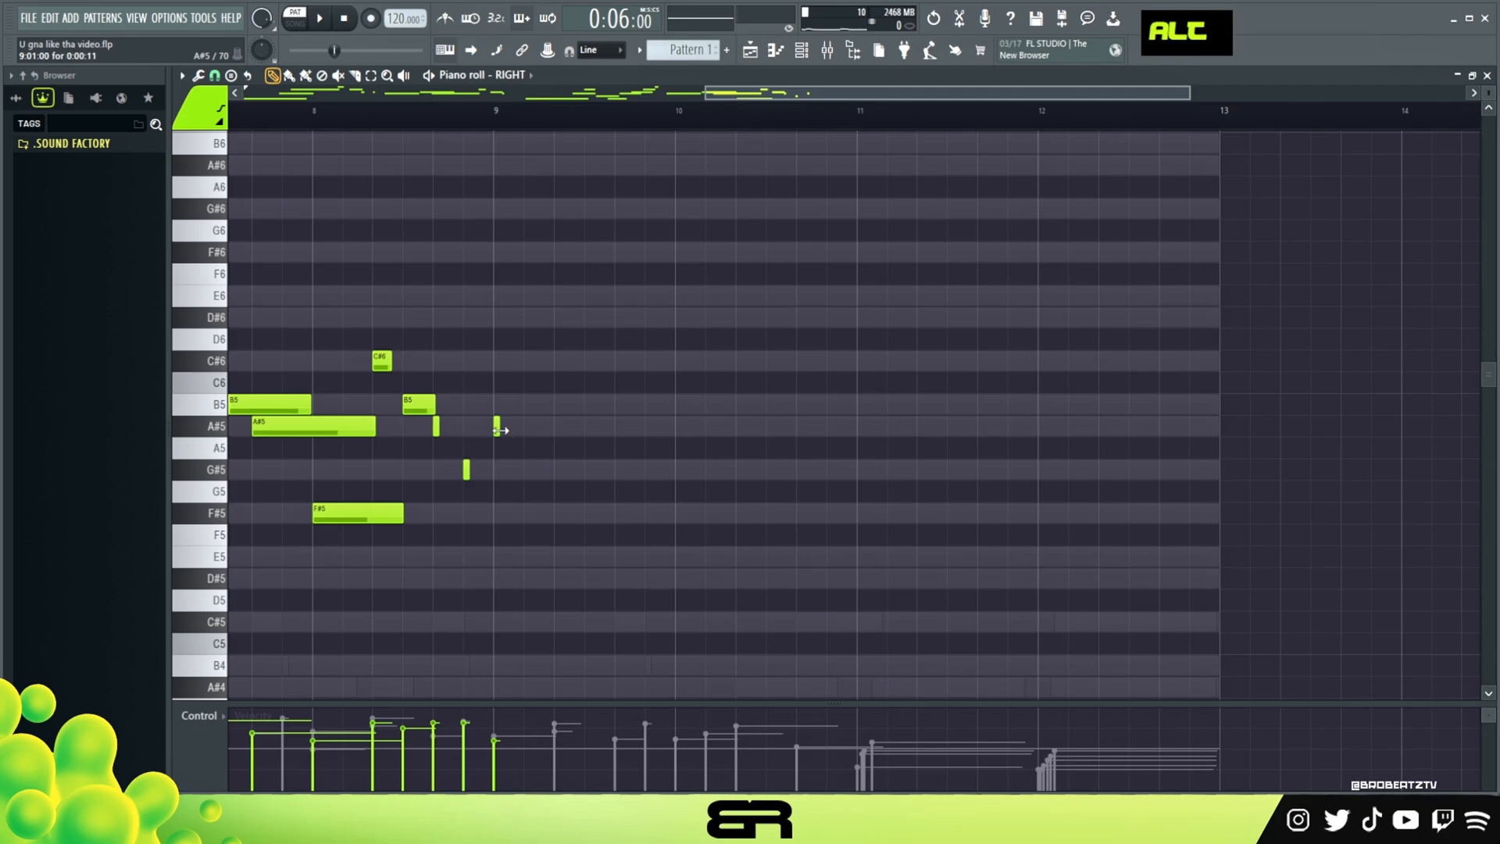
drag(498, 429, 550, 432)
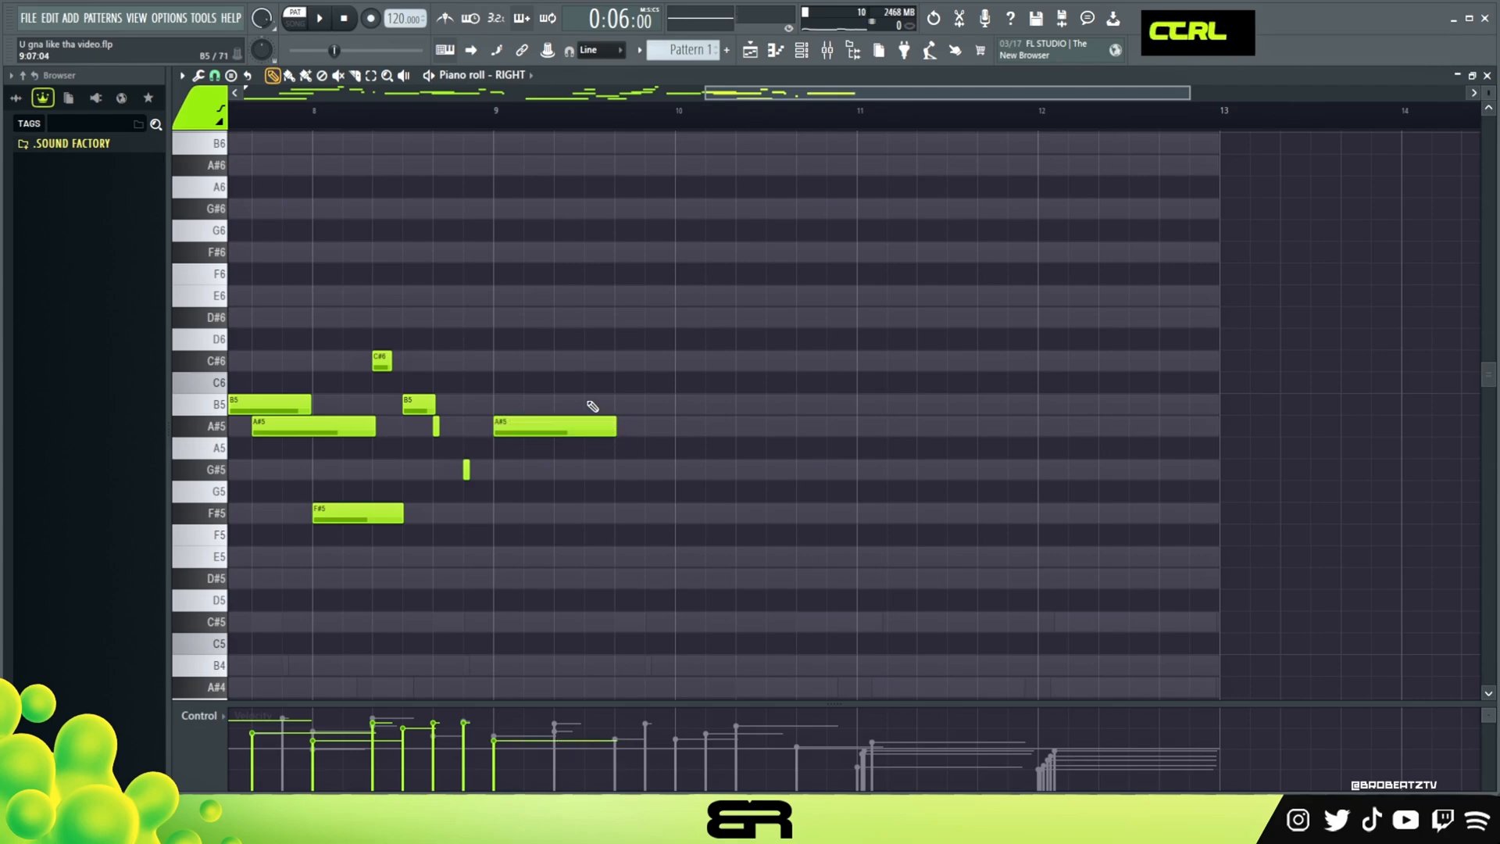
Play back the new bar 9 note and raise its velocity slightly.
key(space)
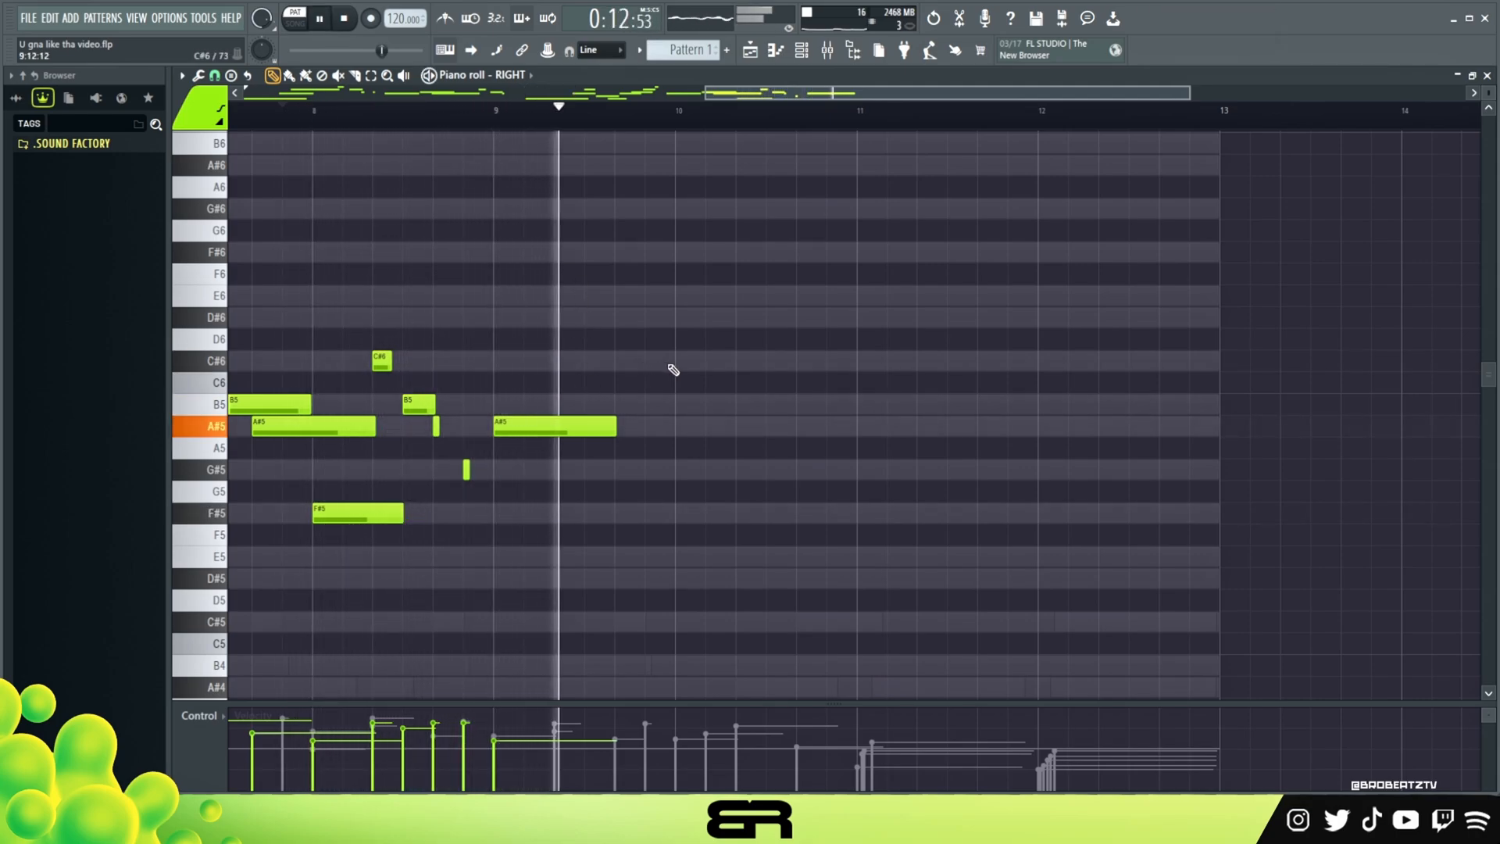
key(space)
ctrl+click(570, 421)
scroll(574, 422, up, 1)
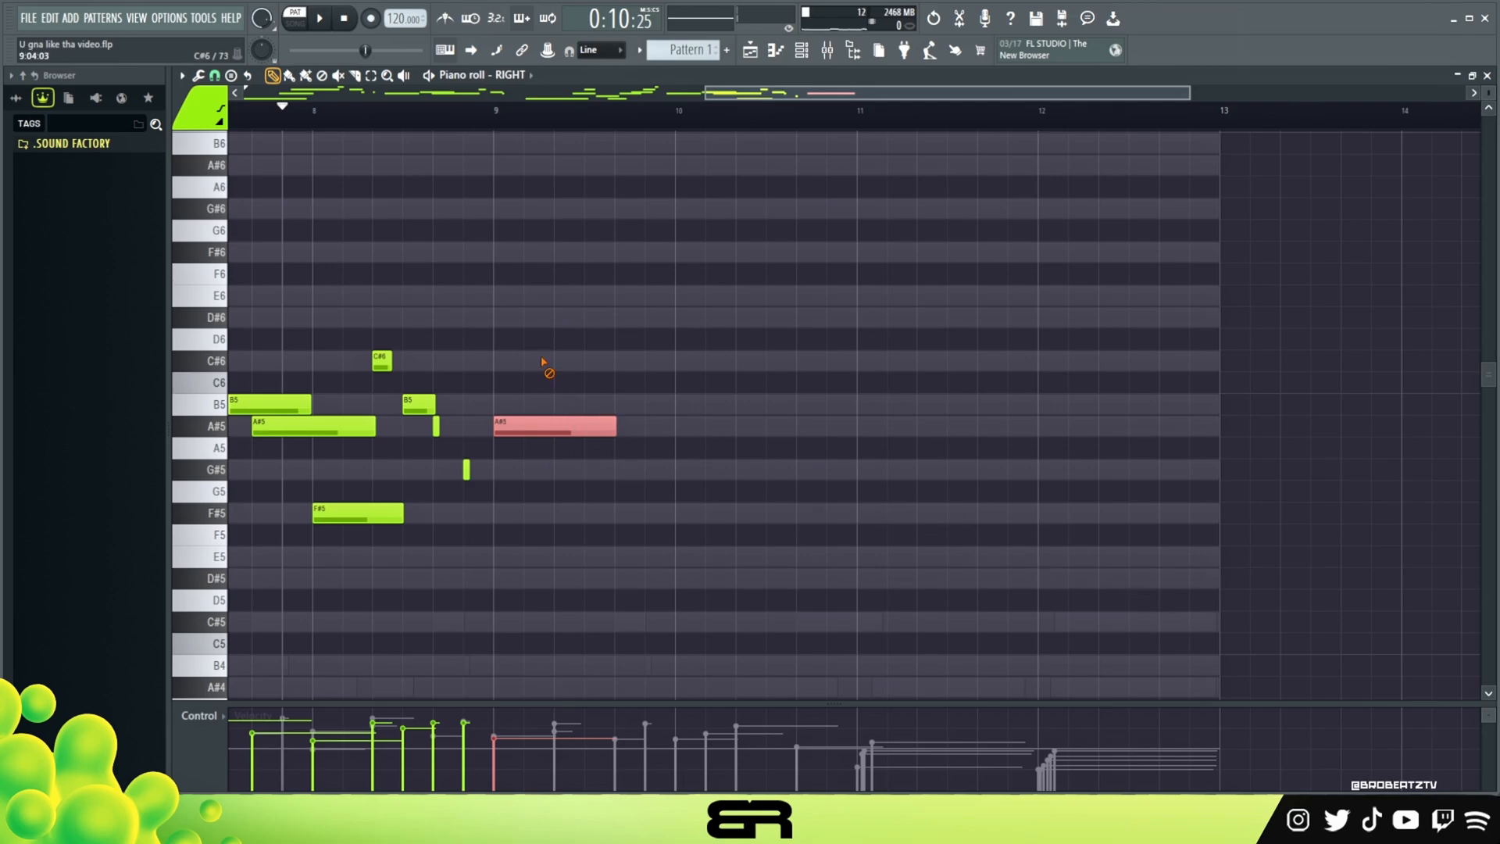
Add a short B5 on beat 3 of bar 9 and copy it to D#6 half a beat later, extending A#5 slightly.
mouse_move(541, 420)
mouse_down()
mouse_move(655, 396)
mouse_move(531, 422)
mouse_move(620, 394)
mouse_up()
ctrl+click(531, 423)
alt+drag(736, 405, 634, 334)
alt+scroll(623, 398, up, 2)
right_click(672, 427)
ctrl+click(621, 406)
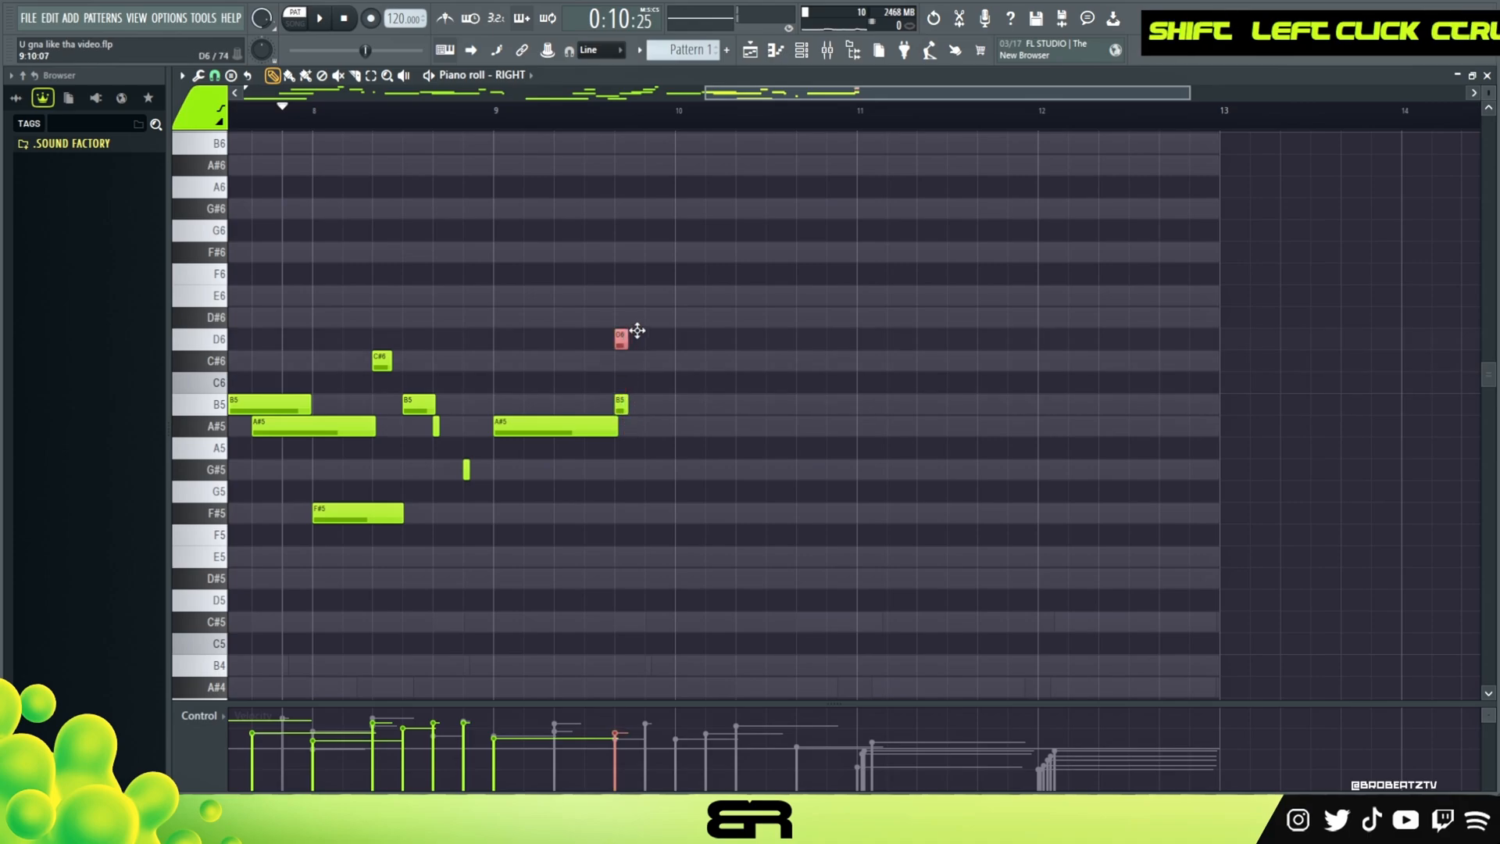
key(space)
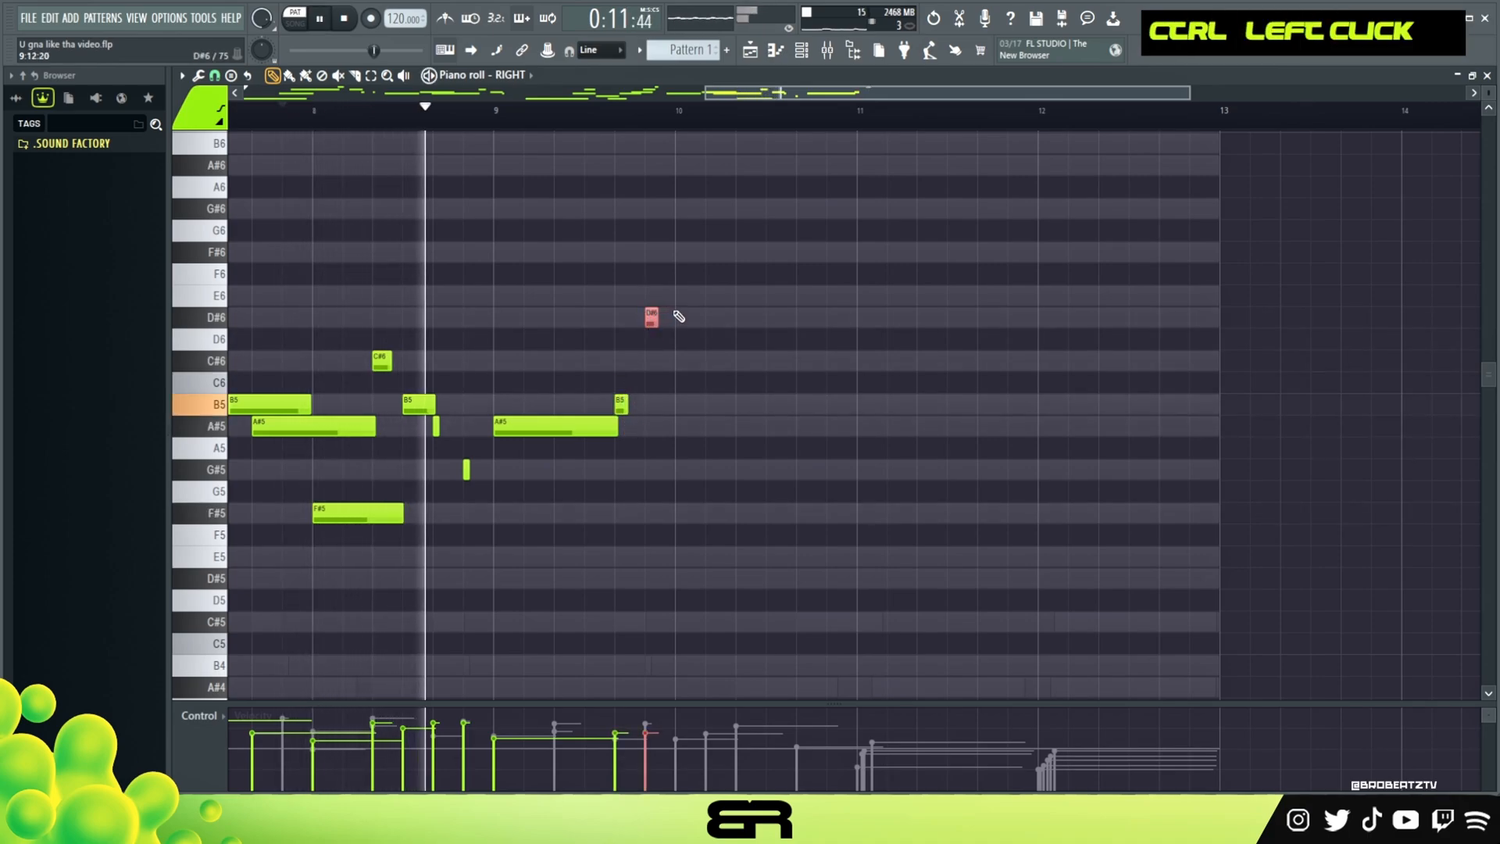
Fine-tune the velocities of bar 9's D#6, B5 and A#5 upward while playing the passage back.
alt+scroll(682, 317, down, 2)
alt+scroll(681, 317, up, 2)
key(space)
alt+scroll(682, 317, up, 1)
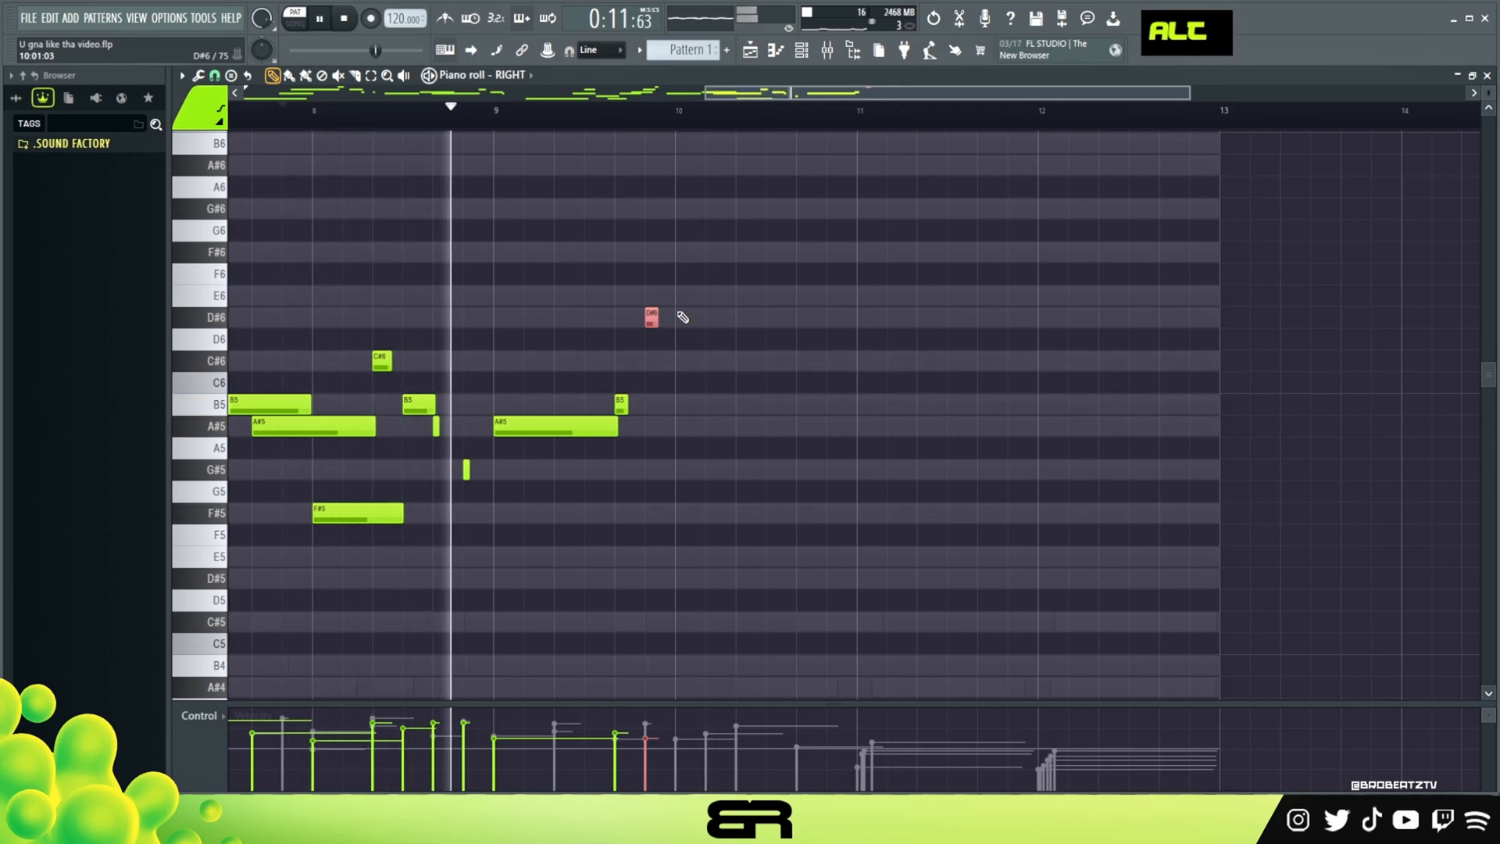
alt+scroll(682, 318, up, 1)
ctrl+click(617, 420)
alt+scroll(620, 398, up, 2)
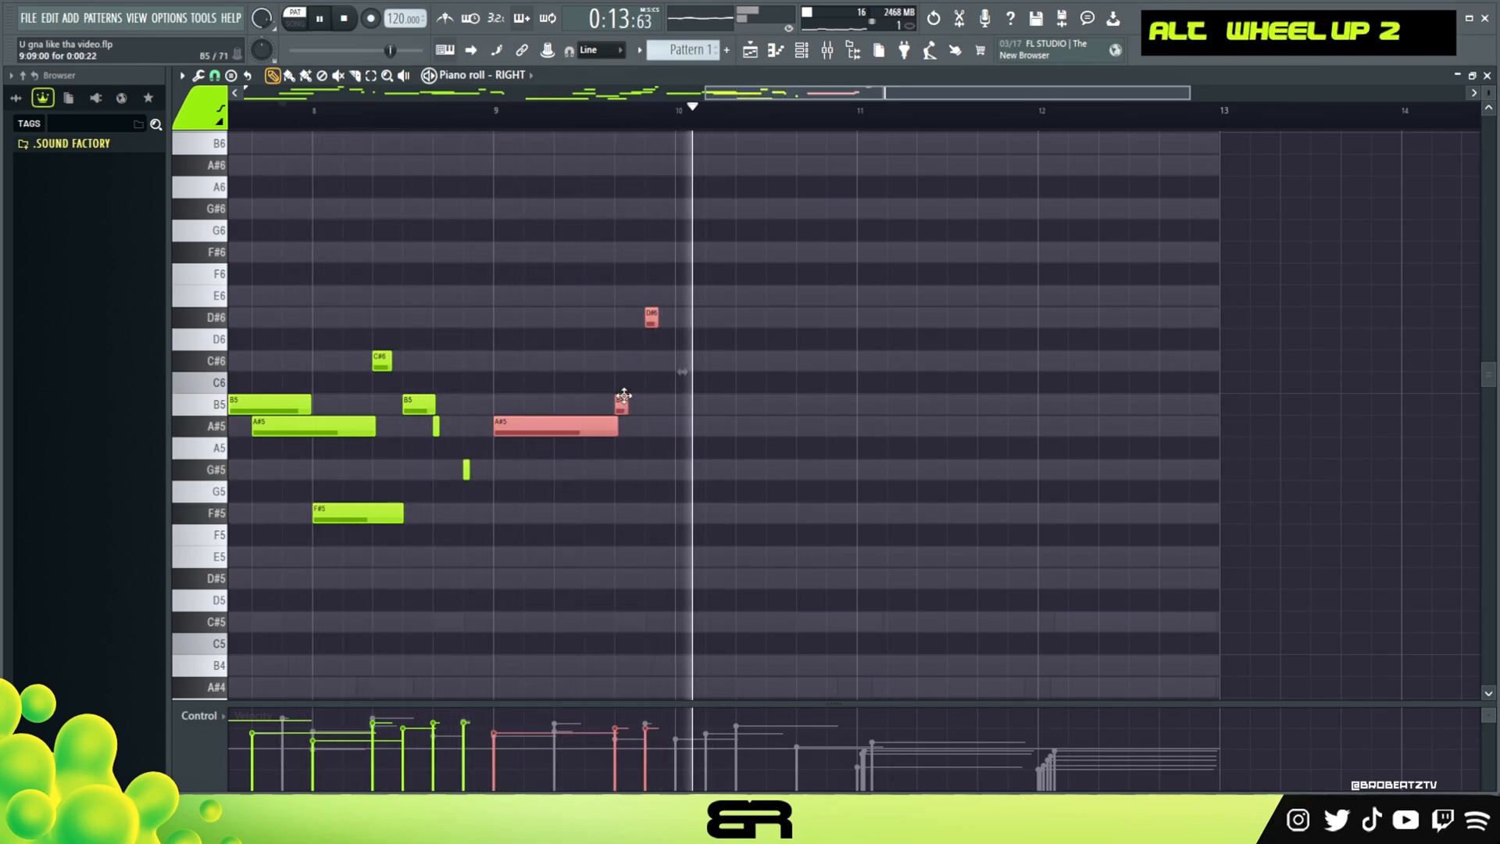
key(space)
key(space)
Add a nearly two-beat A#5 on beat 1 of bar 10, copy it shortened to beat 3, and add a short G#5 half a beat later.
right_click(725, 372)
click(690, 422)
ctrl+drag(709, 402, 777, 442)
alt+scroll(689, 444, down, 3)
key(space)
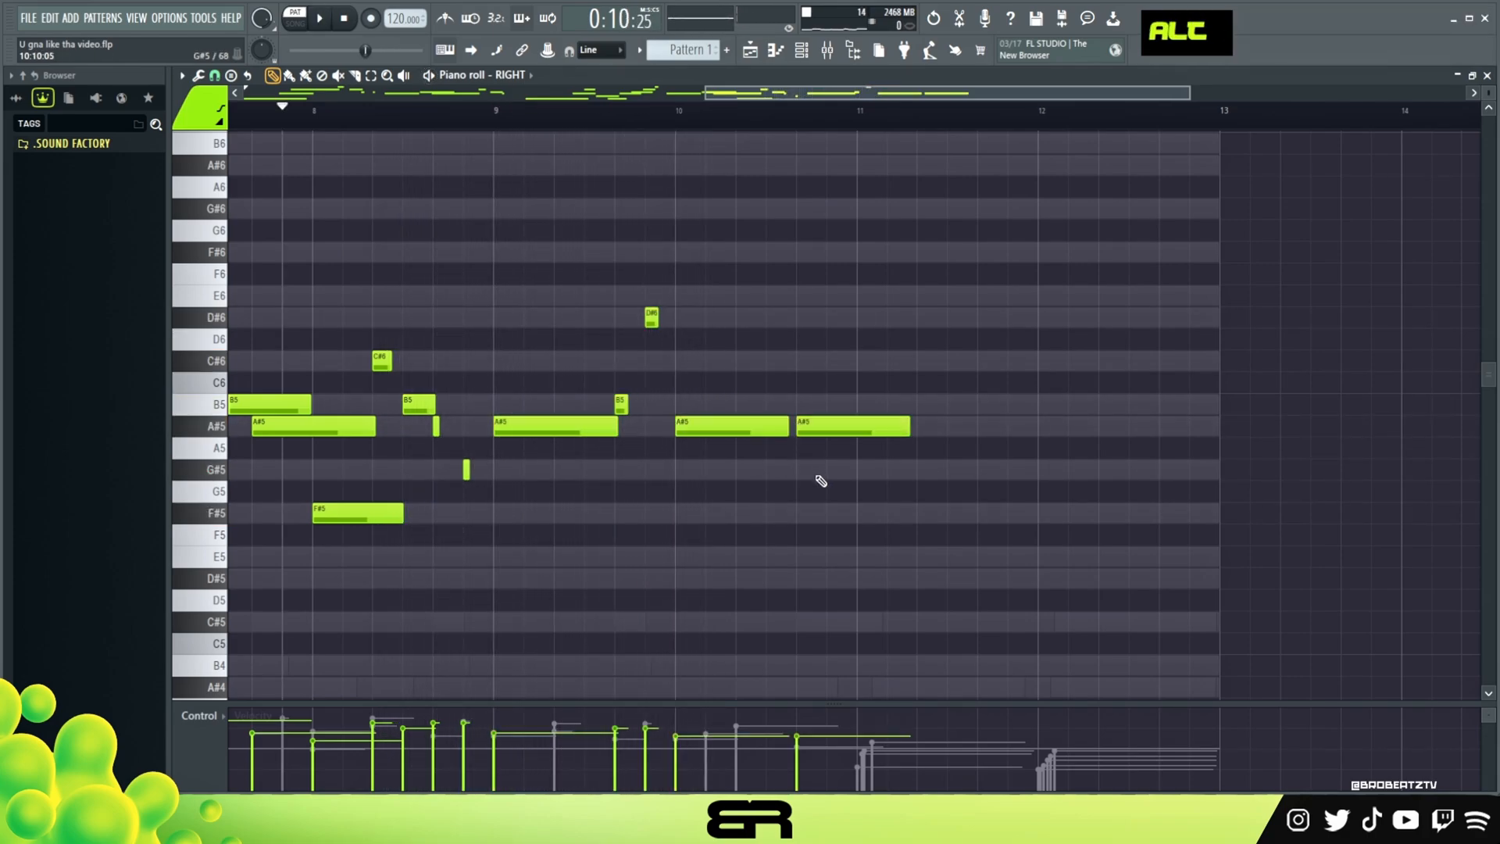
drag(936, 471, 879, 438)
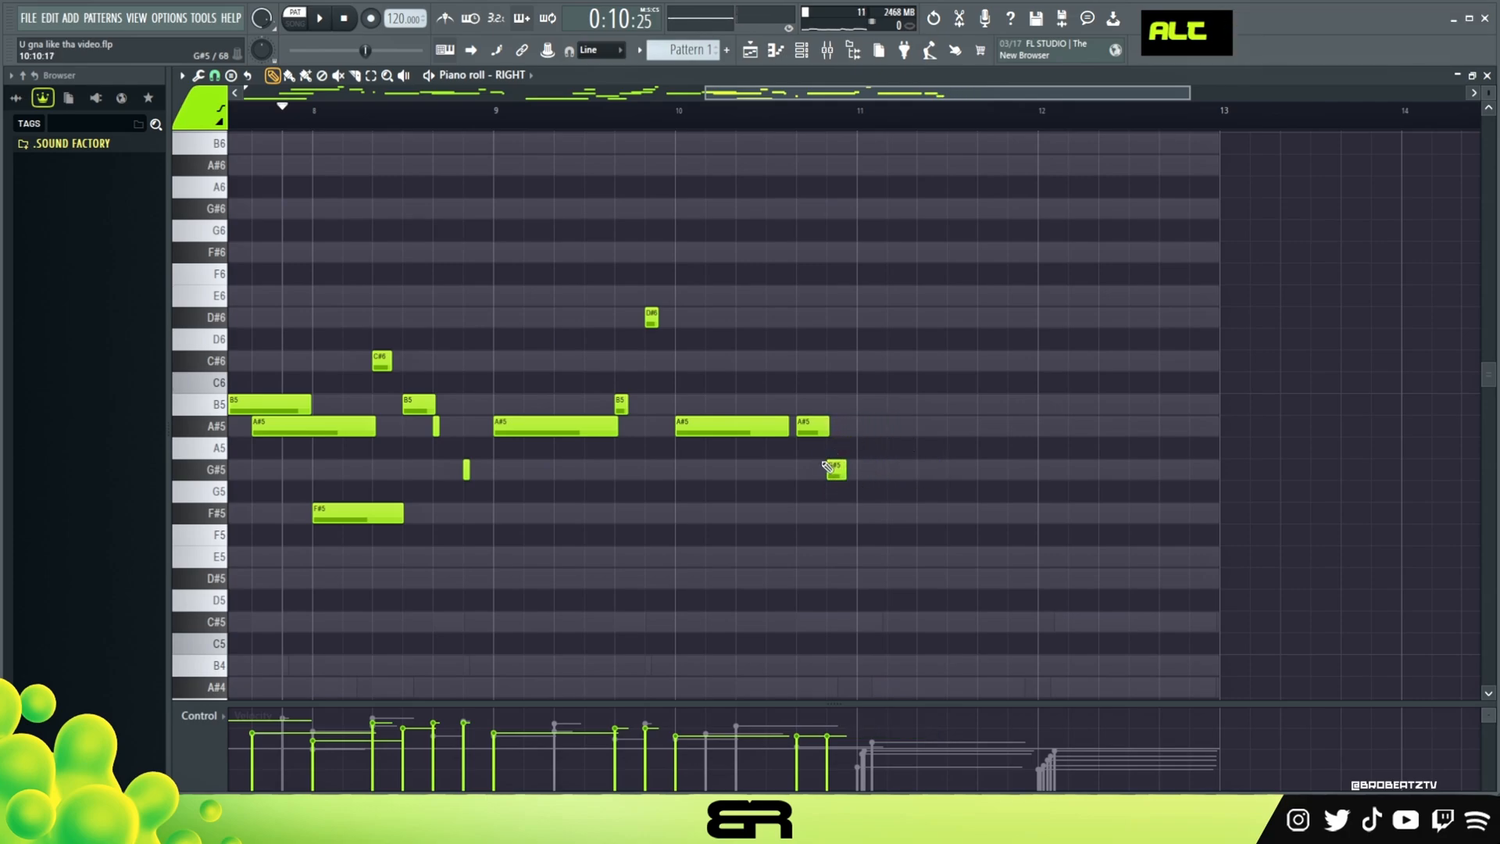
Raise the velocity of bar 10's short G#5 slightly and play the passage back.
alt+scroll(802, 432, down, 2)
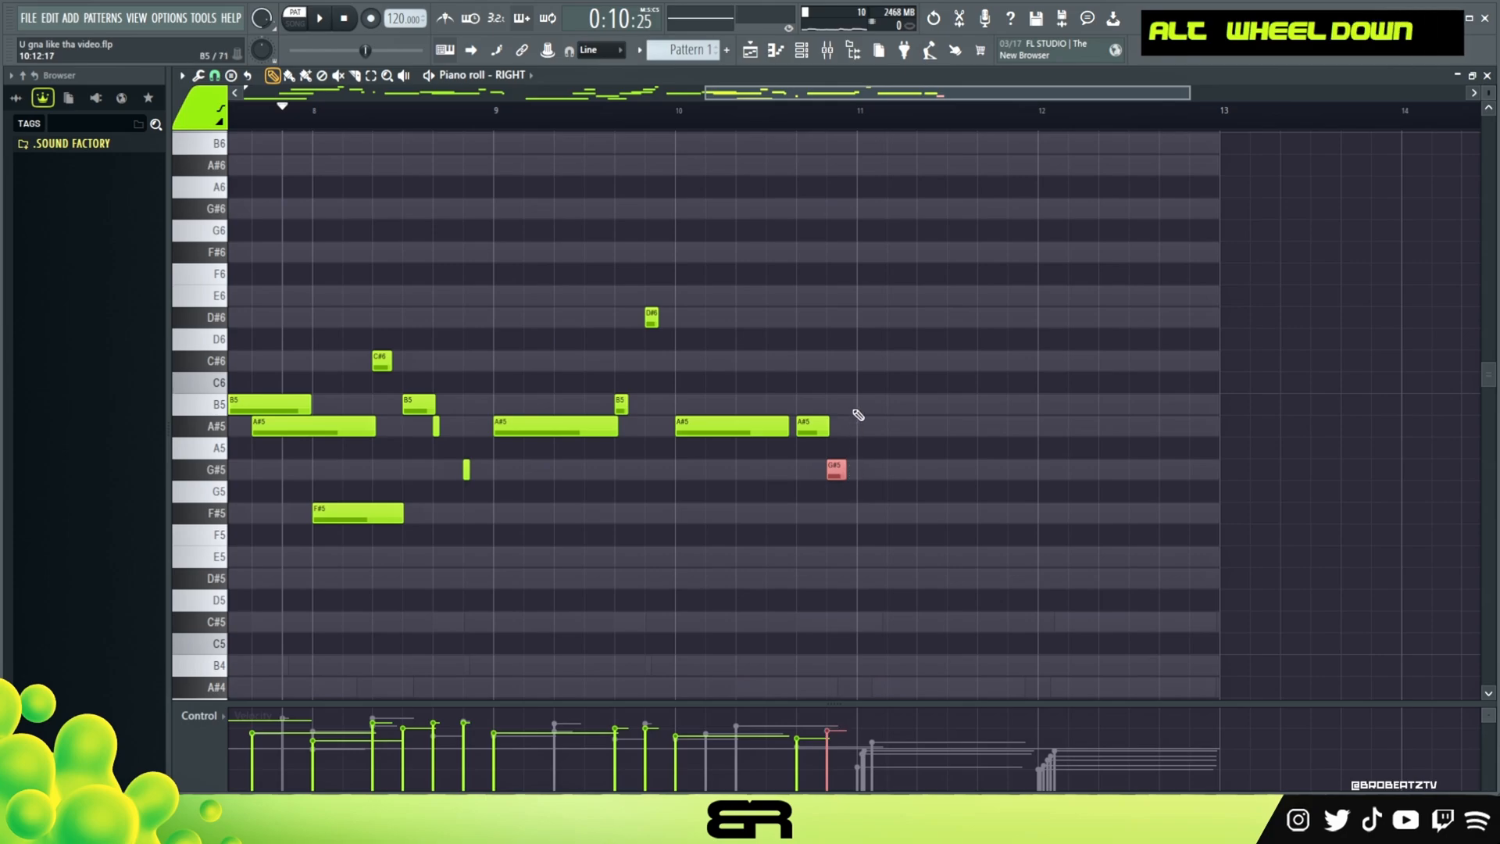
ctrl+drag(858, 415, 713, 477)
key(space)
right_click(727, 252)
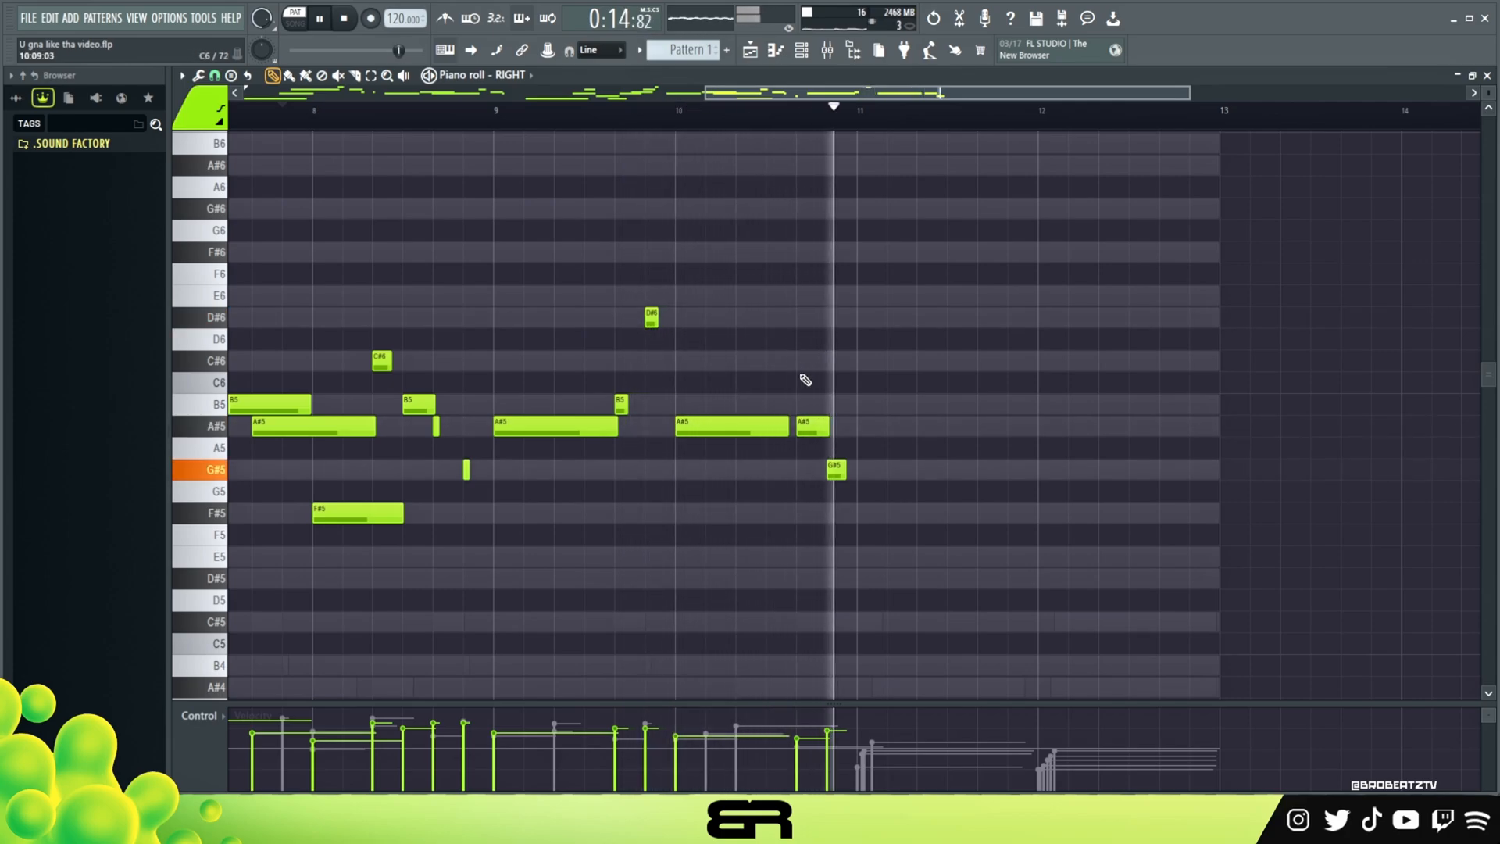
key(space)
Add an A#5 about 1.5 beats long on beat 1 of bar 11 and a softer copy of bar 9's D#6 halfway through beat 2.
ctrl+click(875, 434)
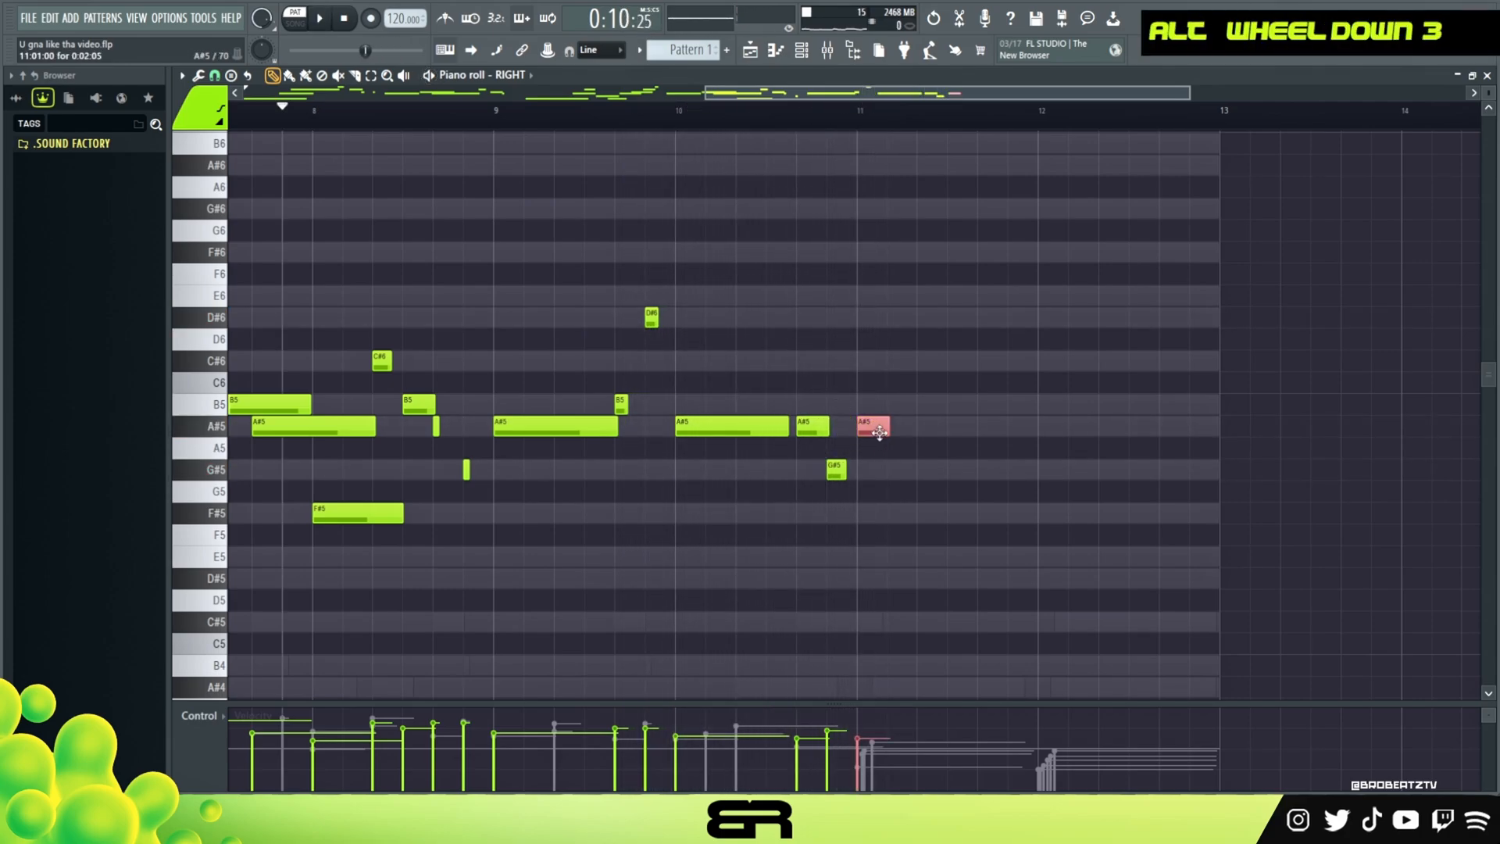
drag(937, 427, 982, 428)
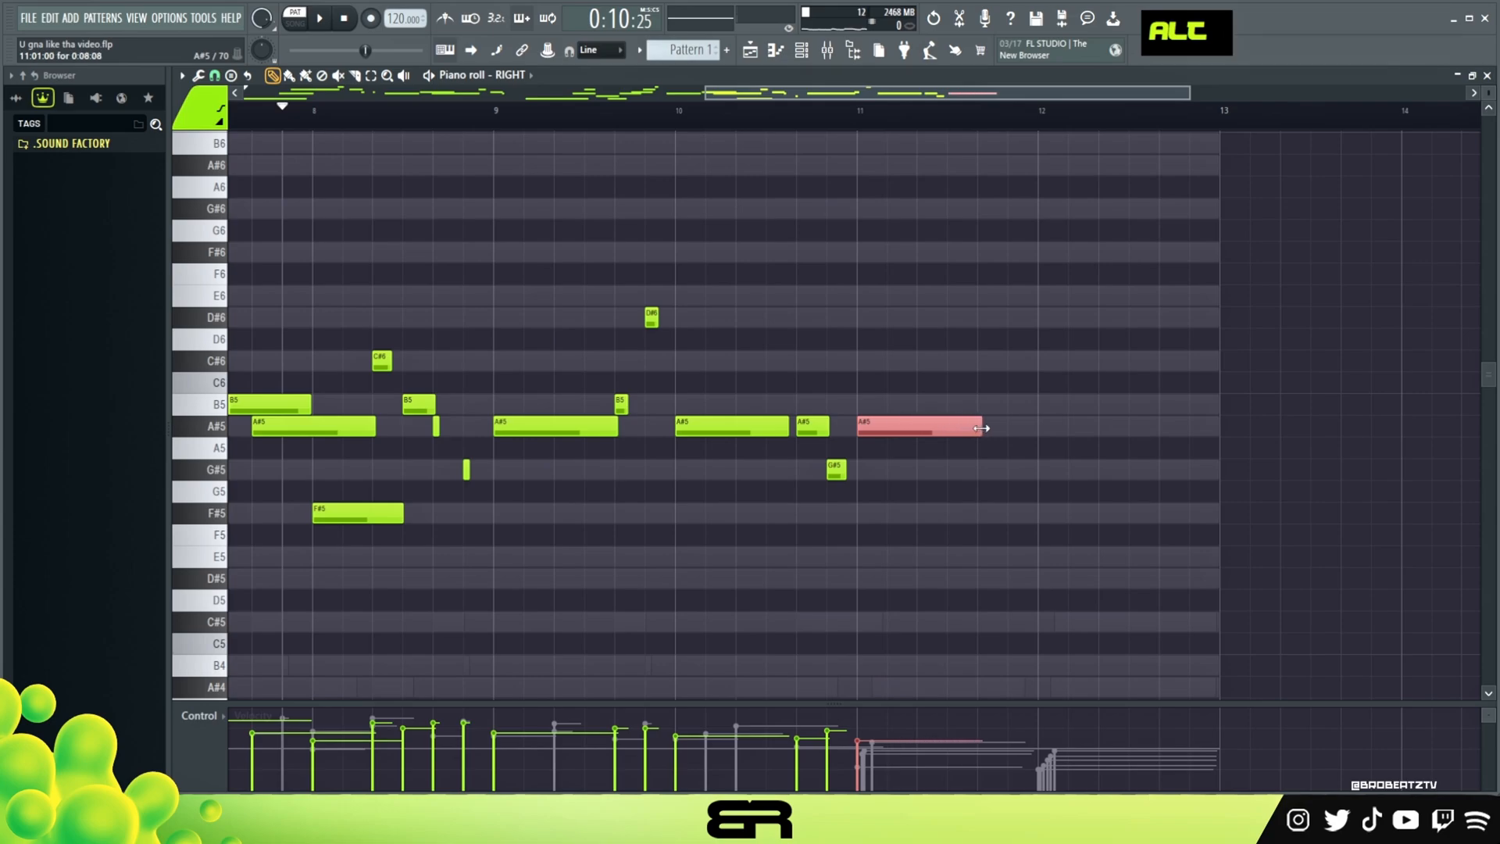
ctrl+click(650, 322)
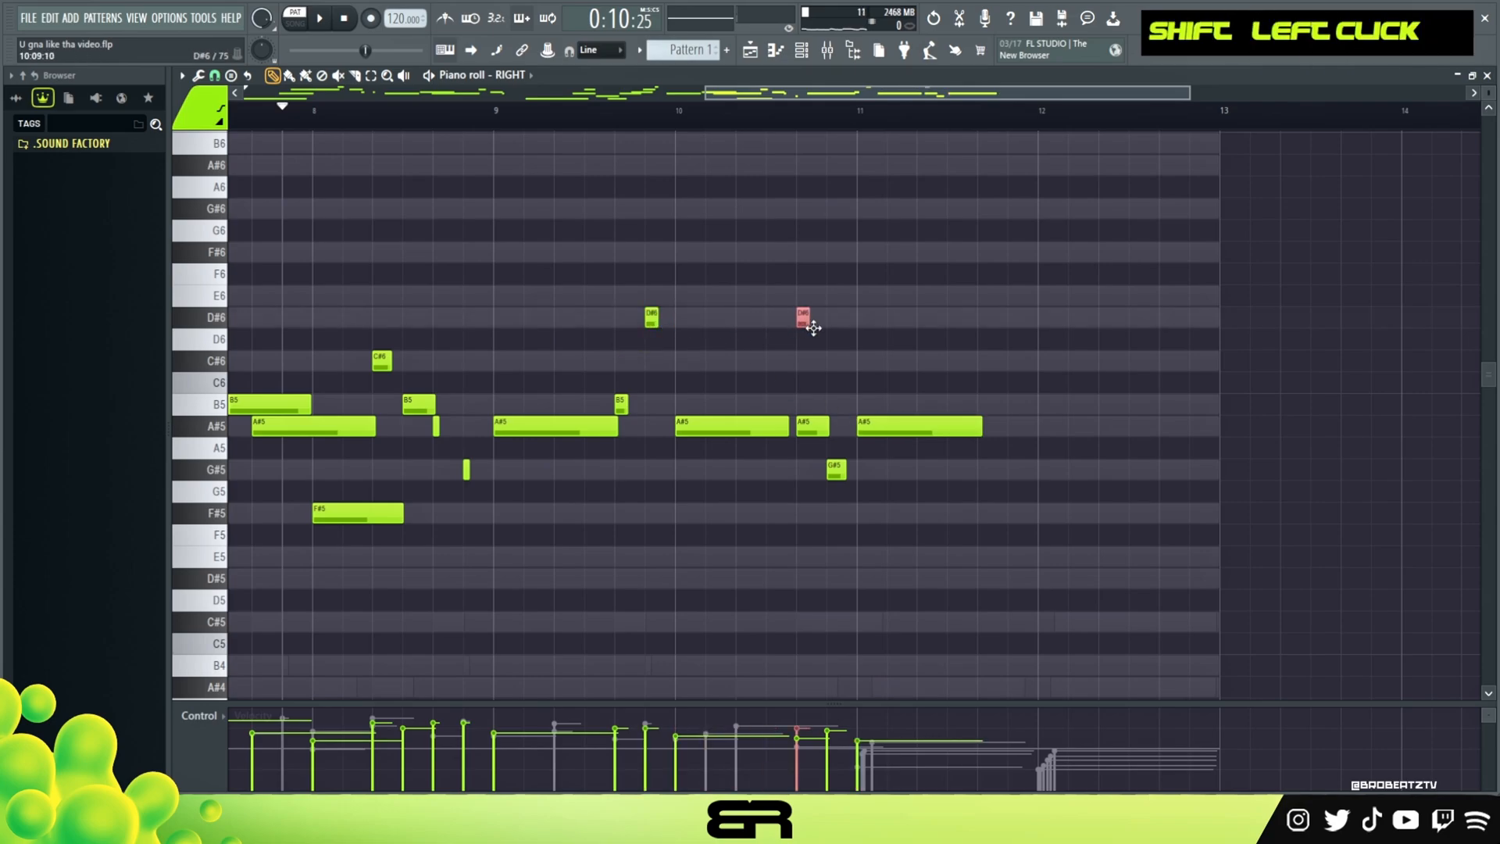
drag(802, 327, 958, 331)
drag(976, 434, 947, 441)
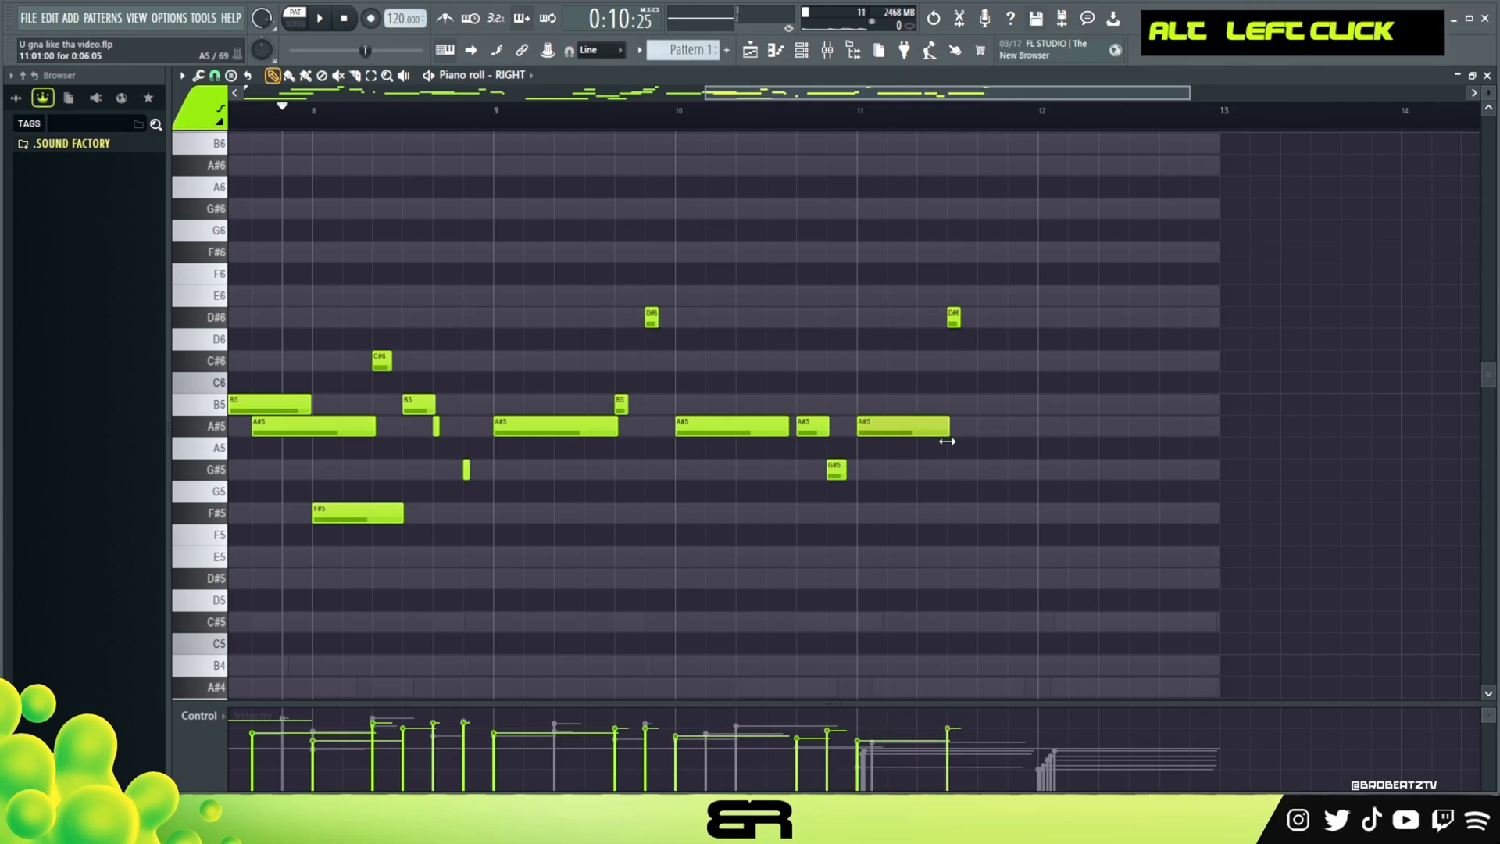
drag(917, 336, 901, 342)
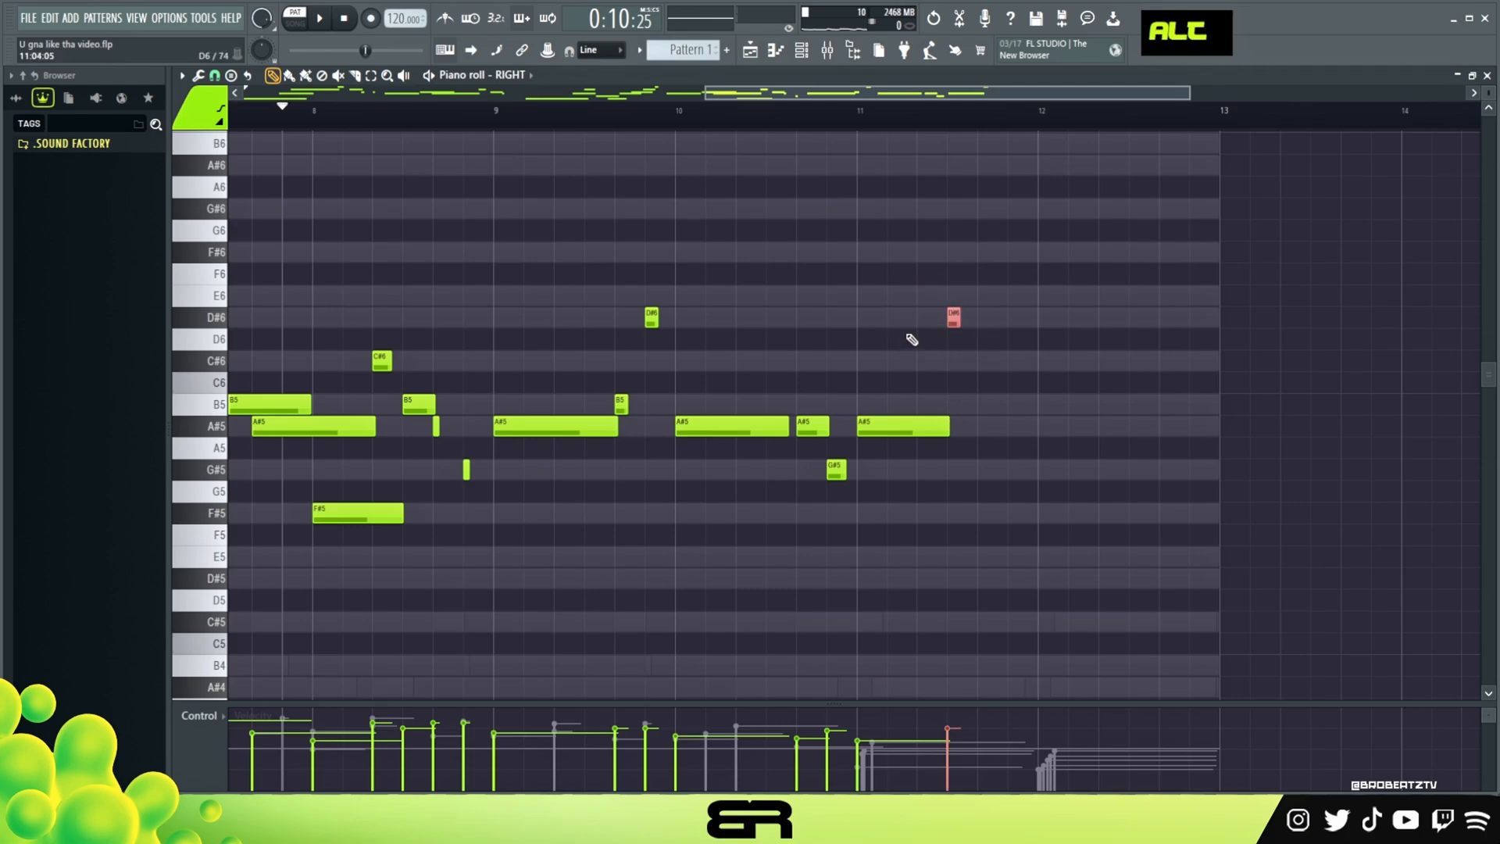
alt+scroll(924, 340, down, 2)
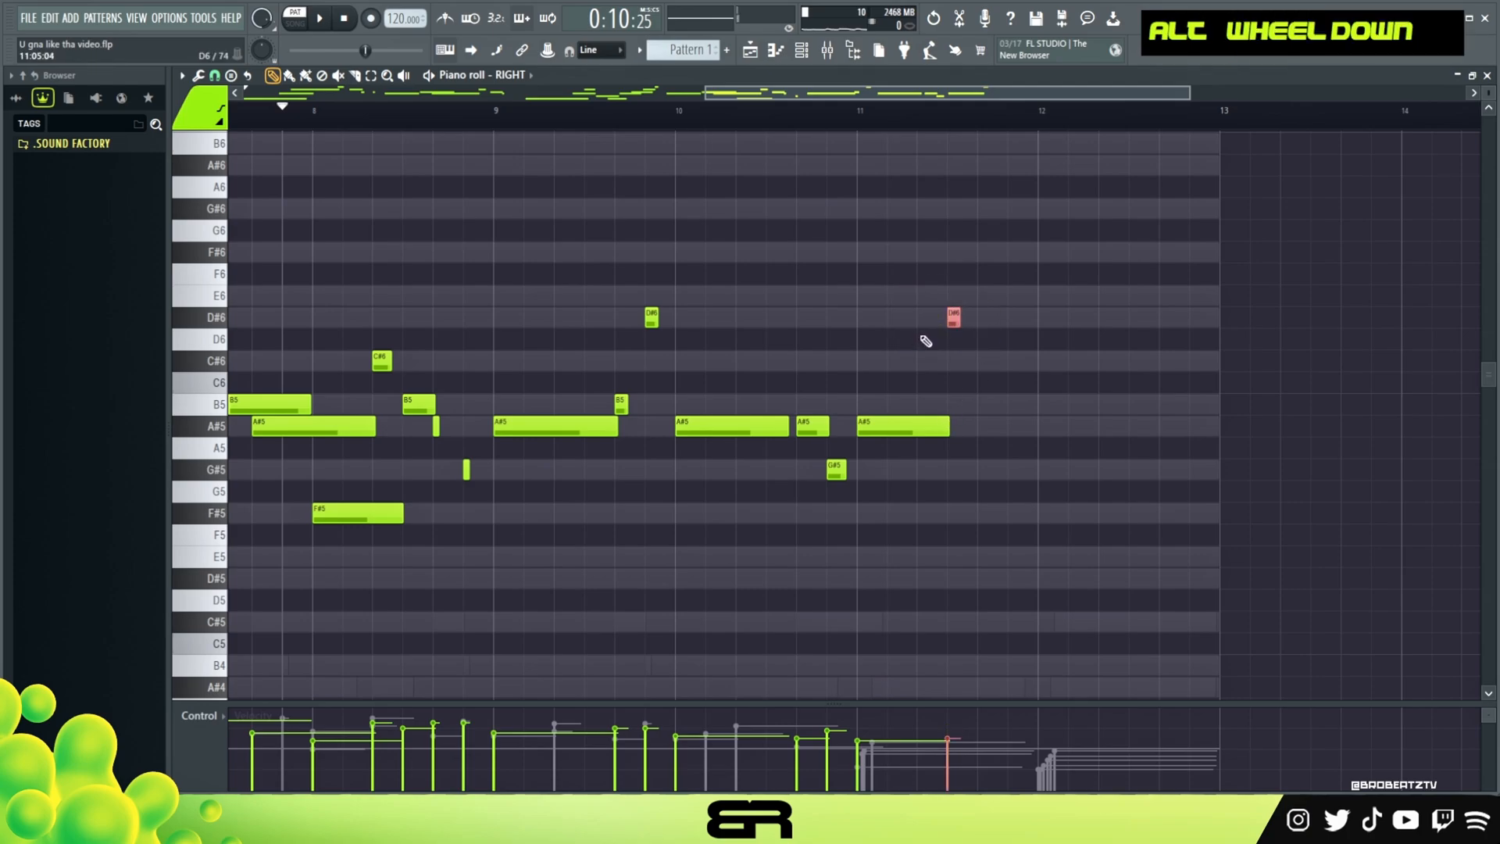
Play the passage back and add an F#6 about 1.5 beats long halfway through beat 3 of bar 11.
right_click(973, 338)
key(space)
click(980, 254)
drag(980, 259, 1011, 258)
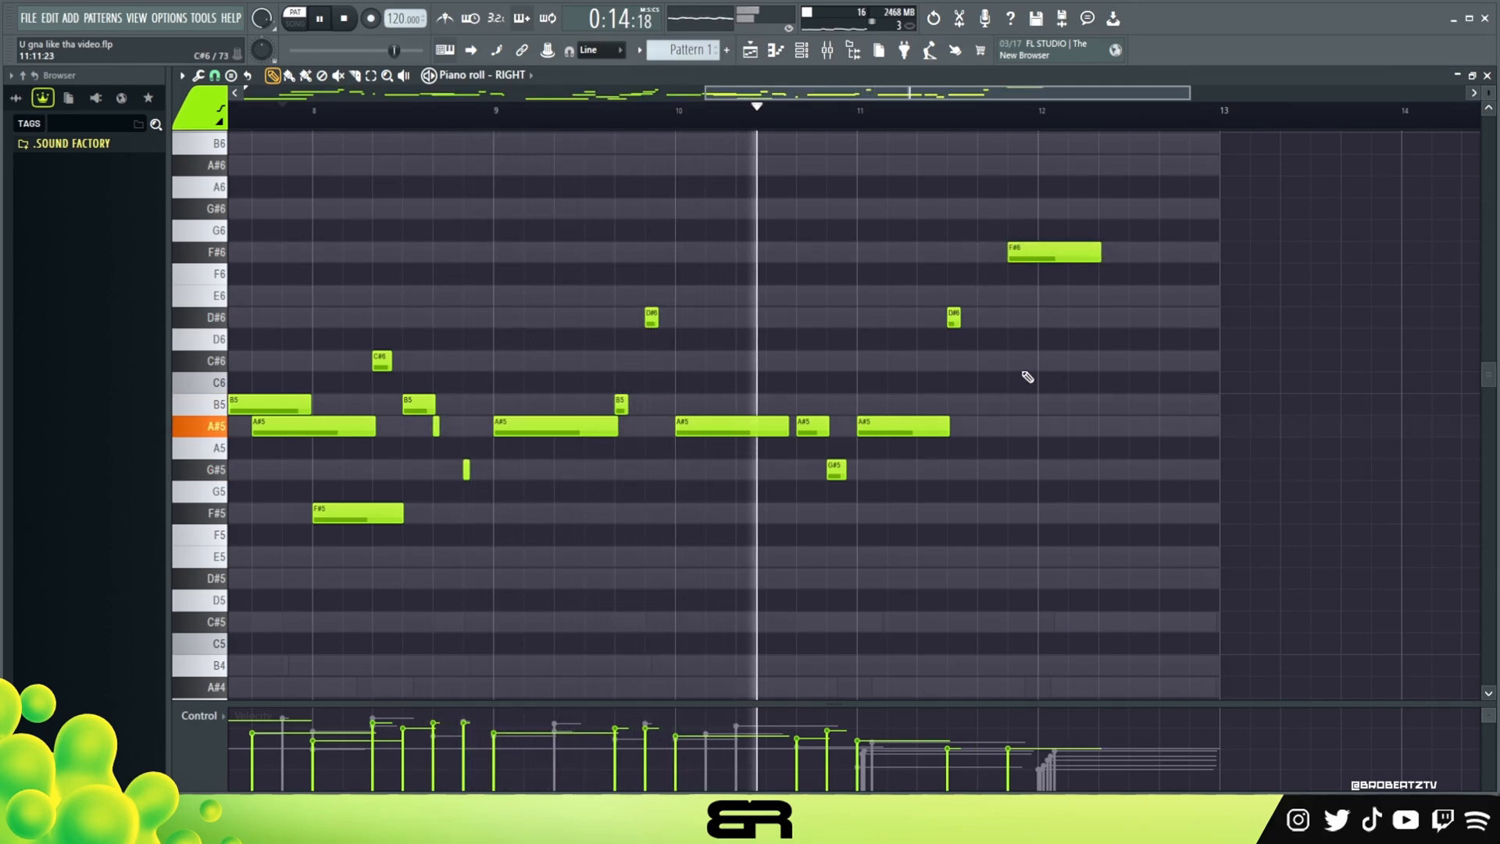
key(space)
Nudge bar 11's A#5 slightly later, shorten bar 10's G#5, and play the passage back.
ctrl+click(896, 428)
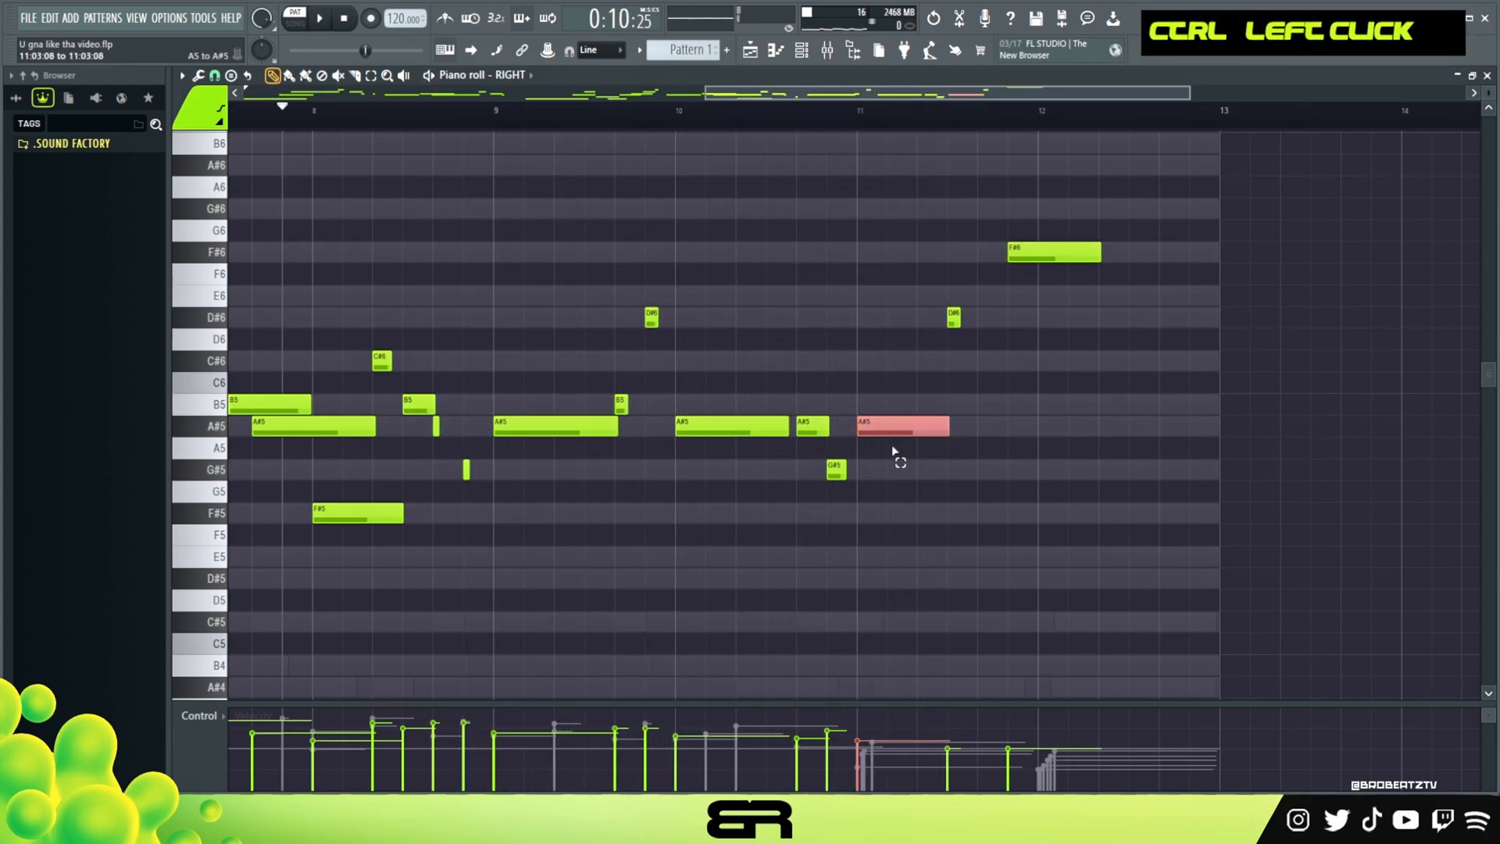
drag(844, 472, 833, 475)
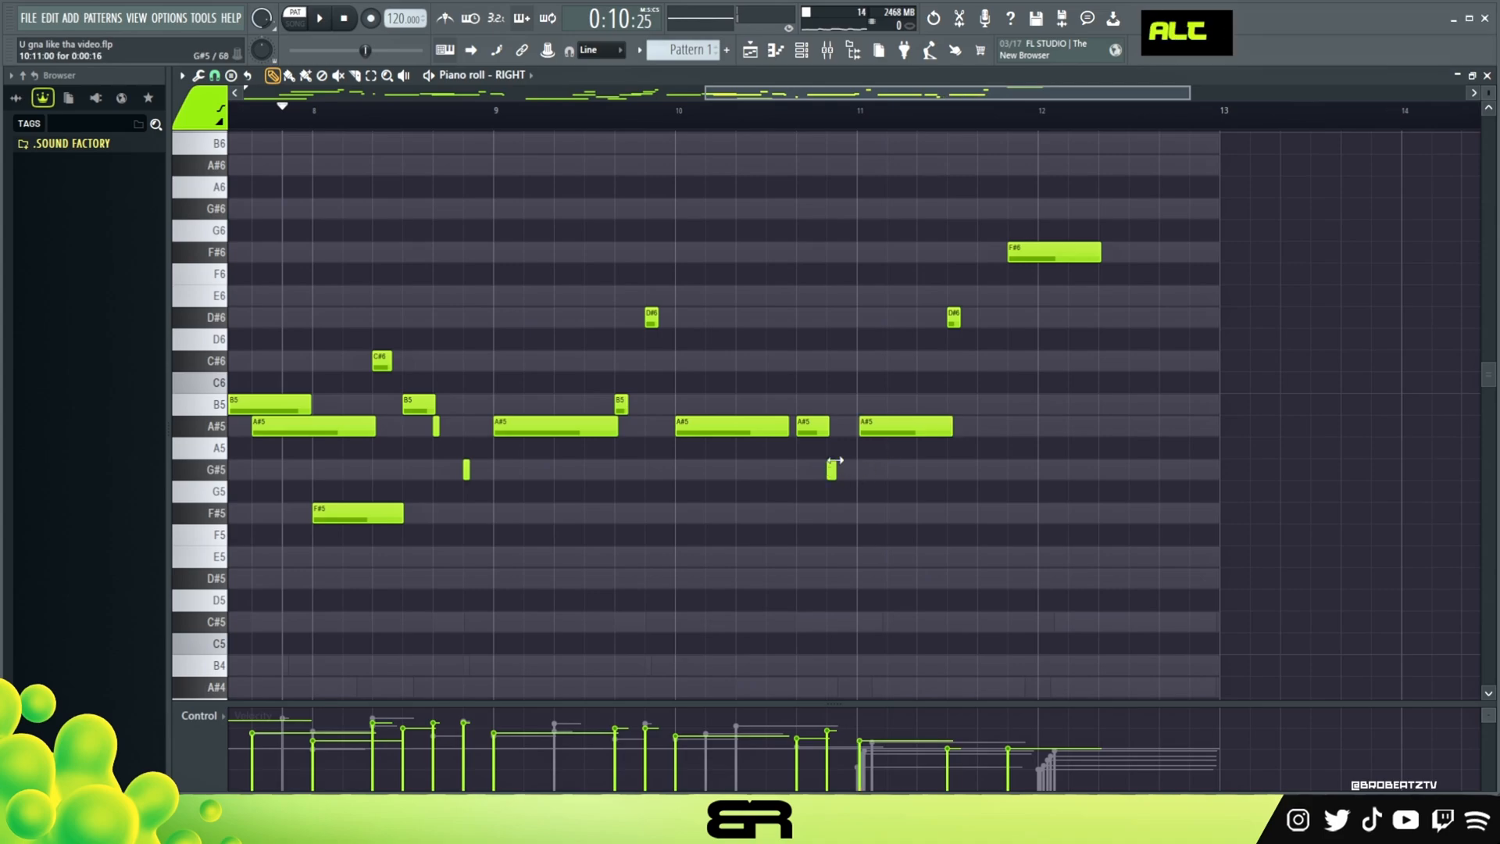
key(space)
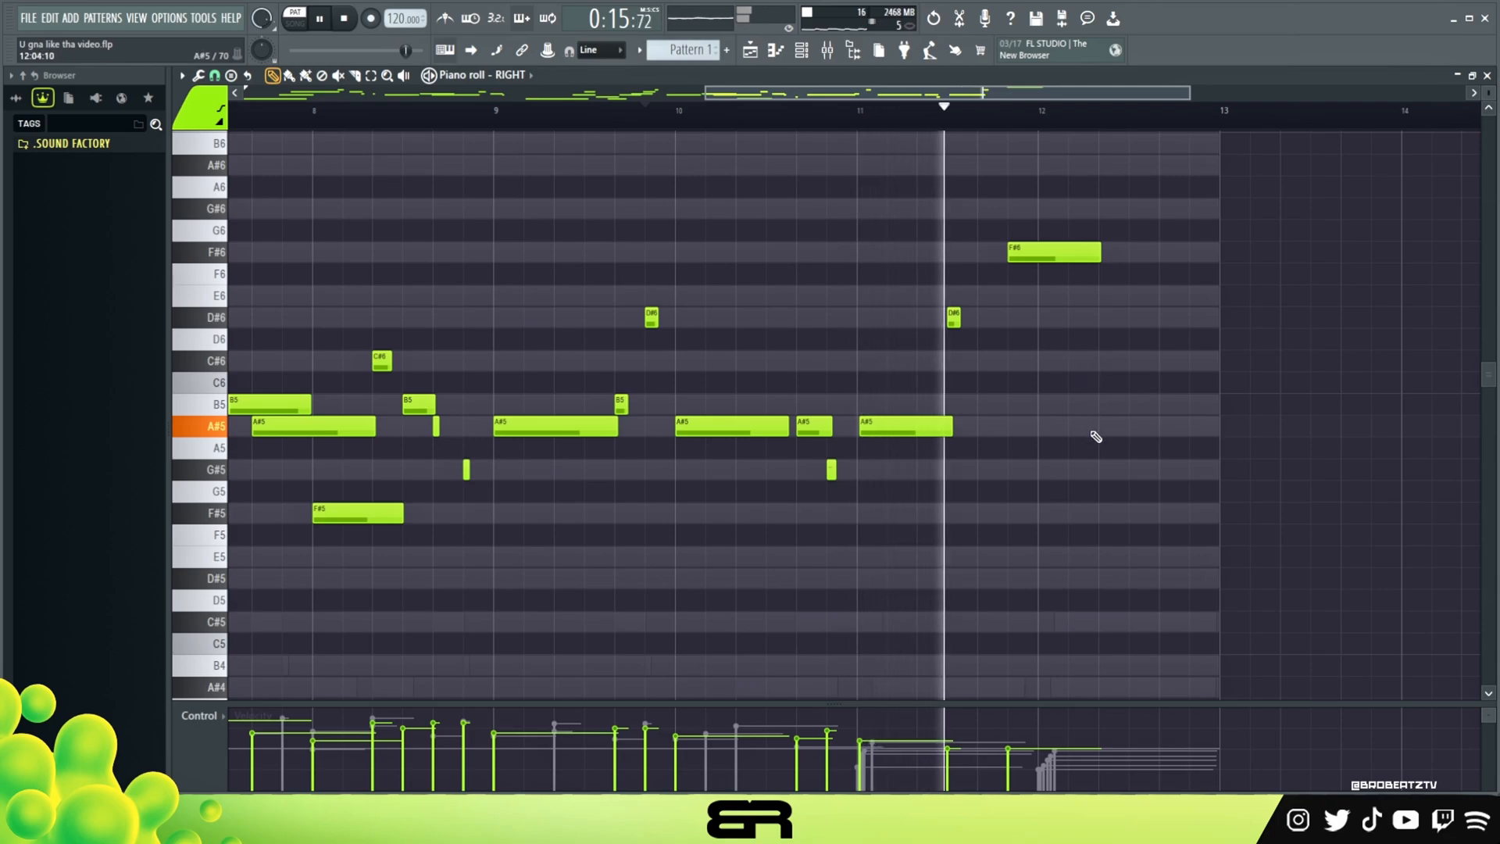
key(space)
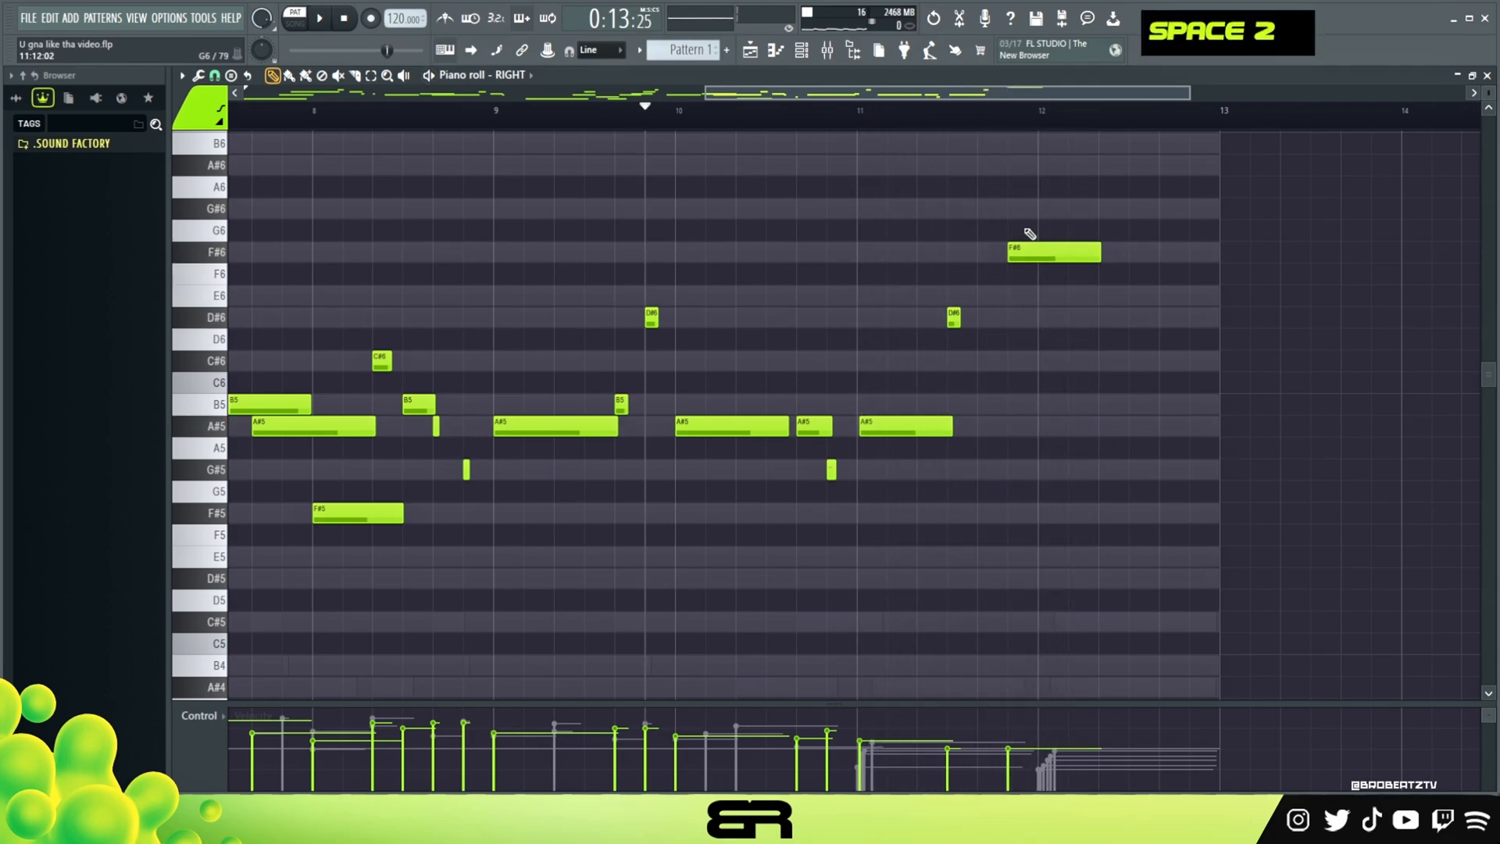
Add a slightly louder C#7 filling all of bar 12 and shorten the preceding F#6 to just over one beat.
scroll(1051, 290, up, 3)
click(1041, 254)
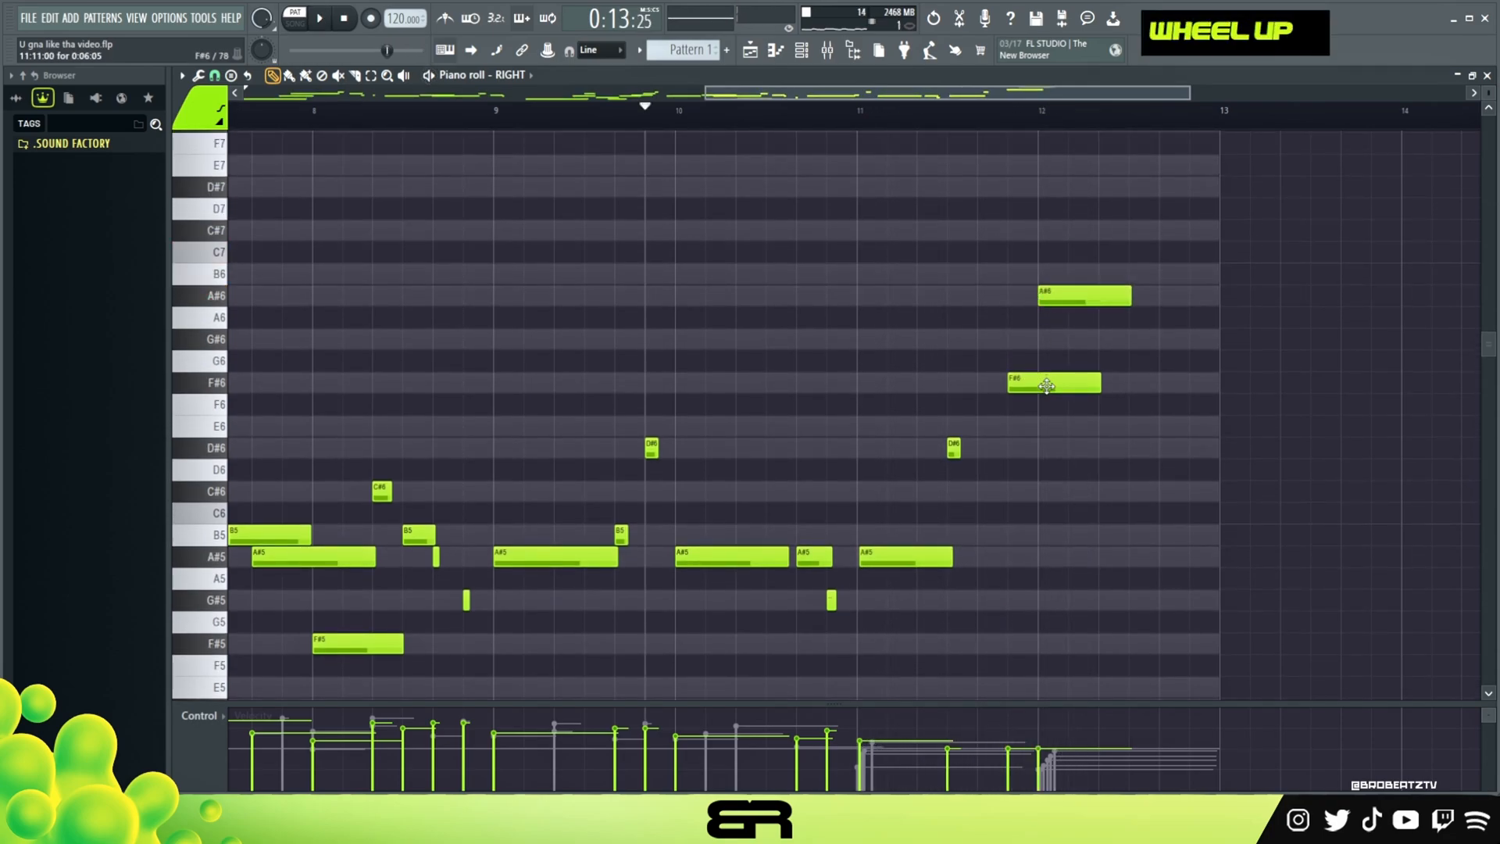
drag(1056, 297, 1055, 277)
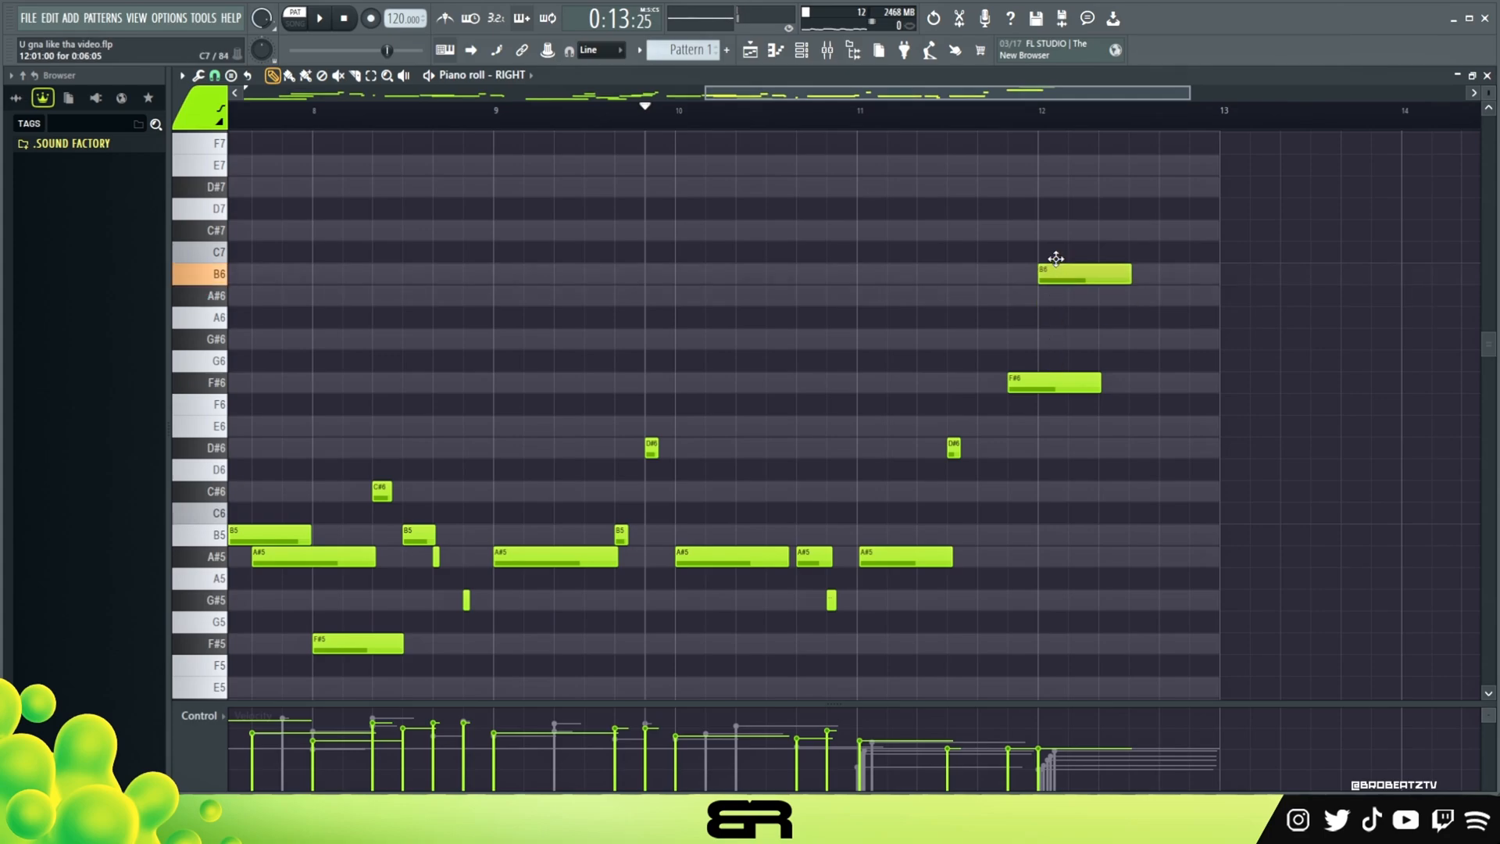
ctrl+click(1056, 226)
key(alt+2)
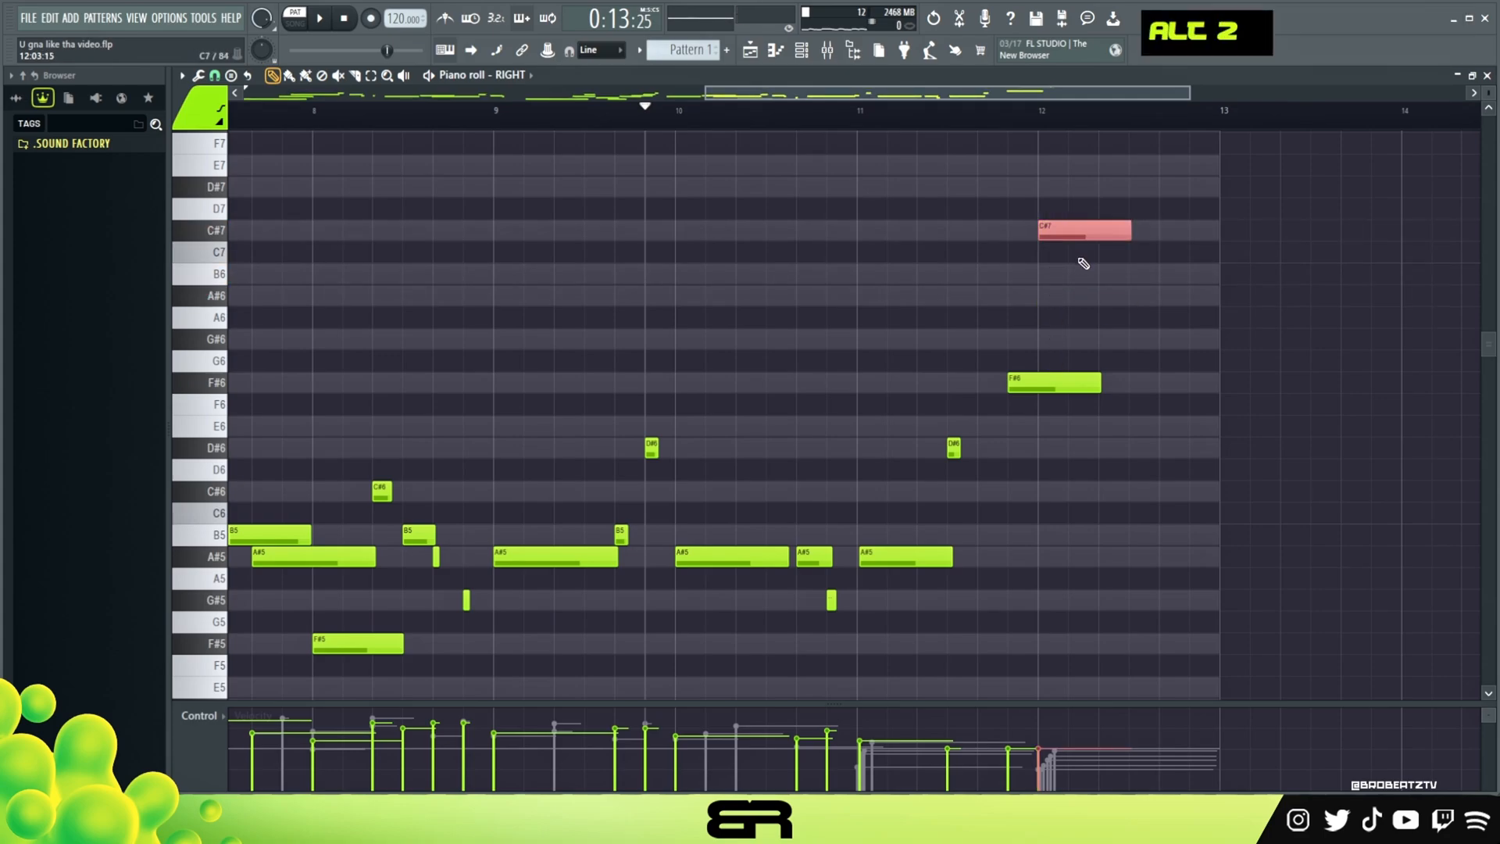
drag(1130, 231, 1217, 233)
drag(1102, 384, 1044, 405)
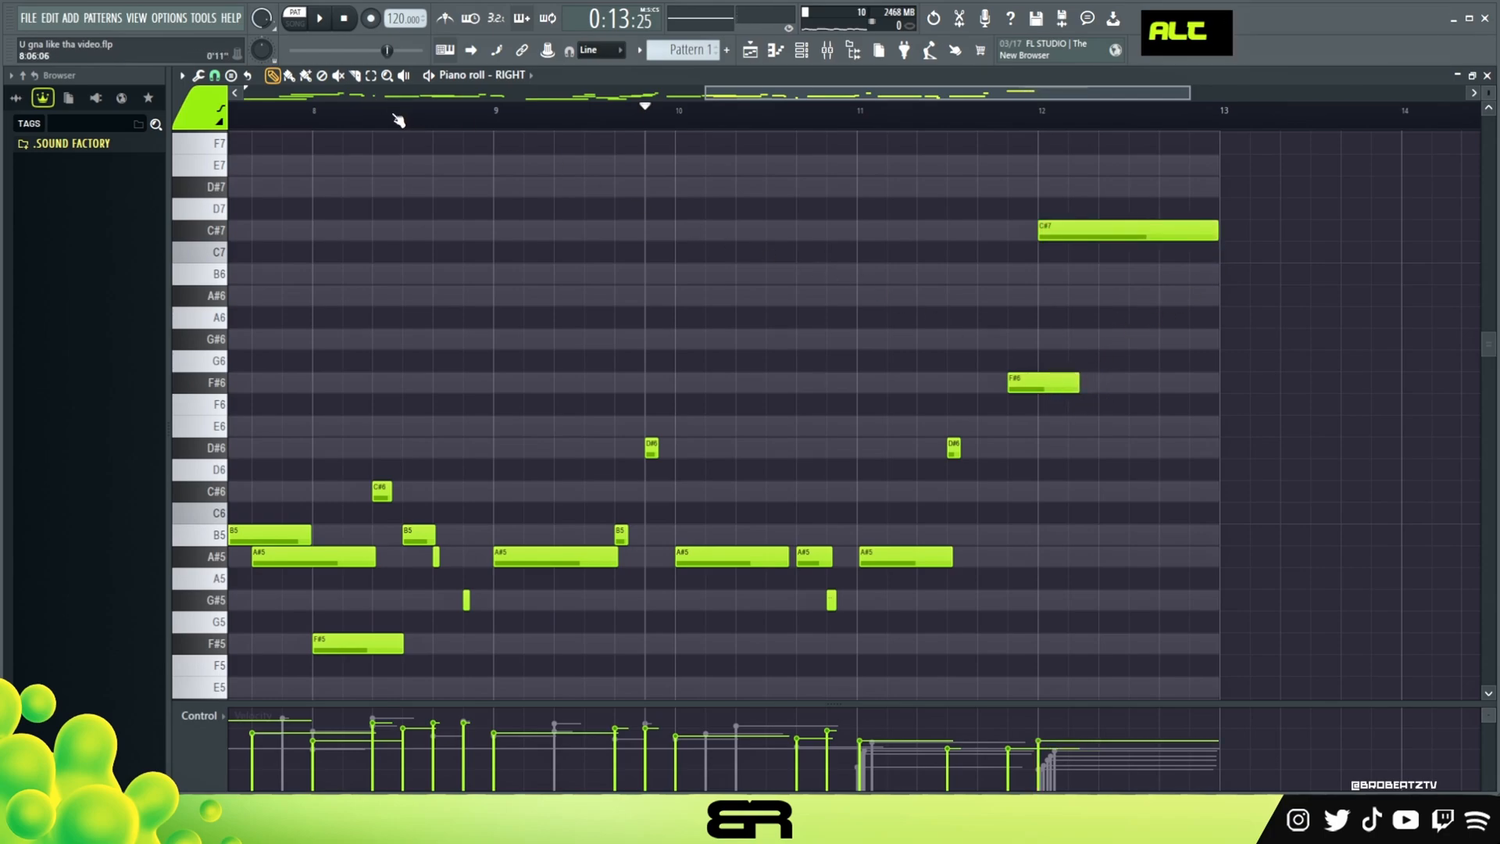
Fine-tune the timing and length of bar 10's short A#5 and G#5 while playing the passage back.
key(space)
right_click(873, 279)
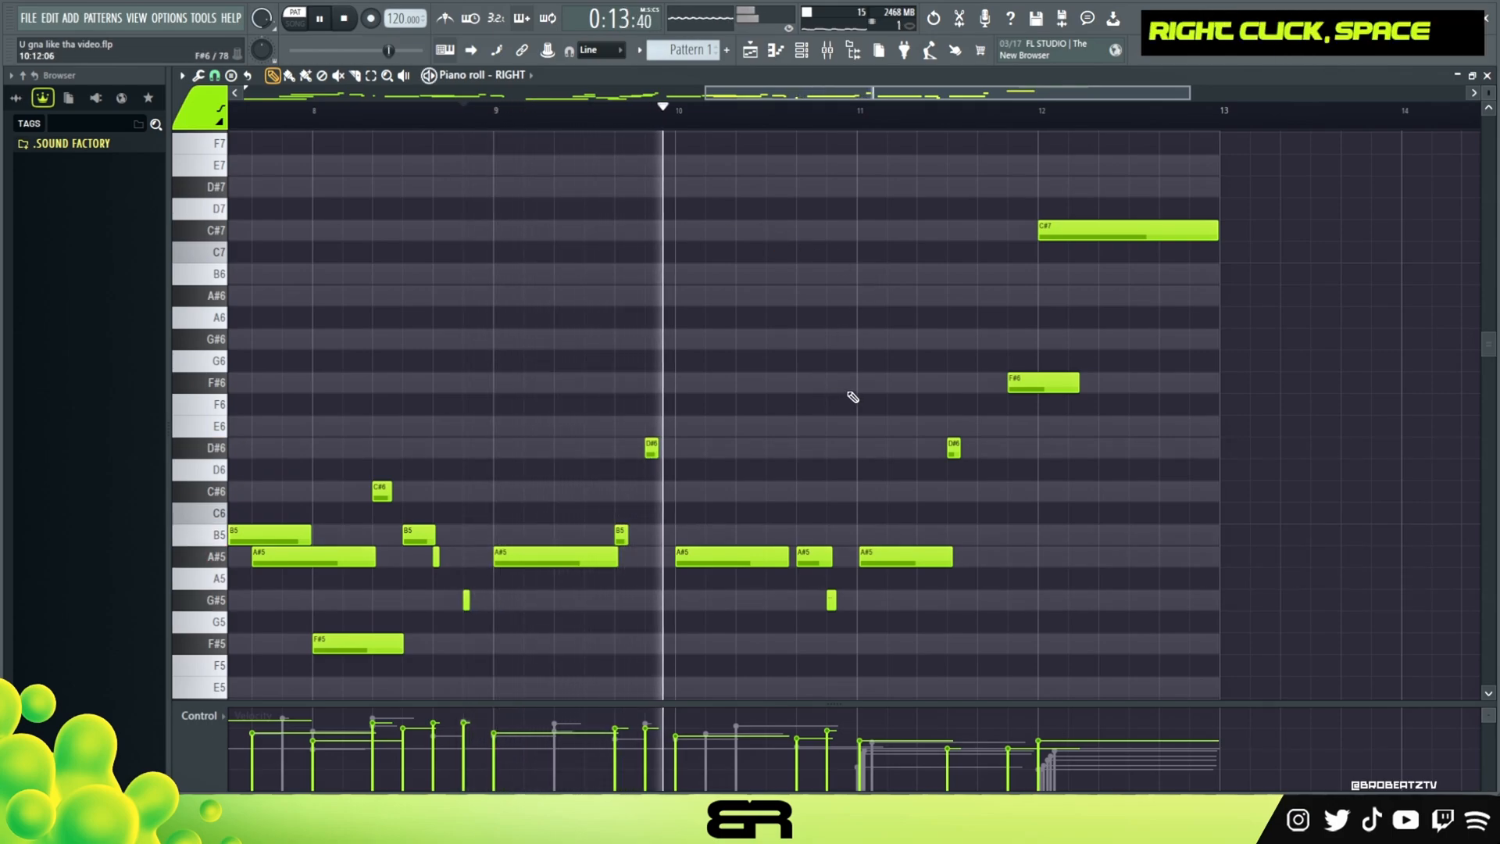
scroll(859, 391, down, 3)
key(space)
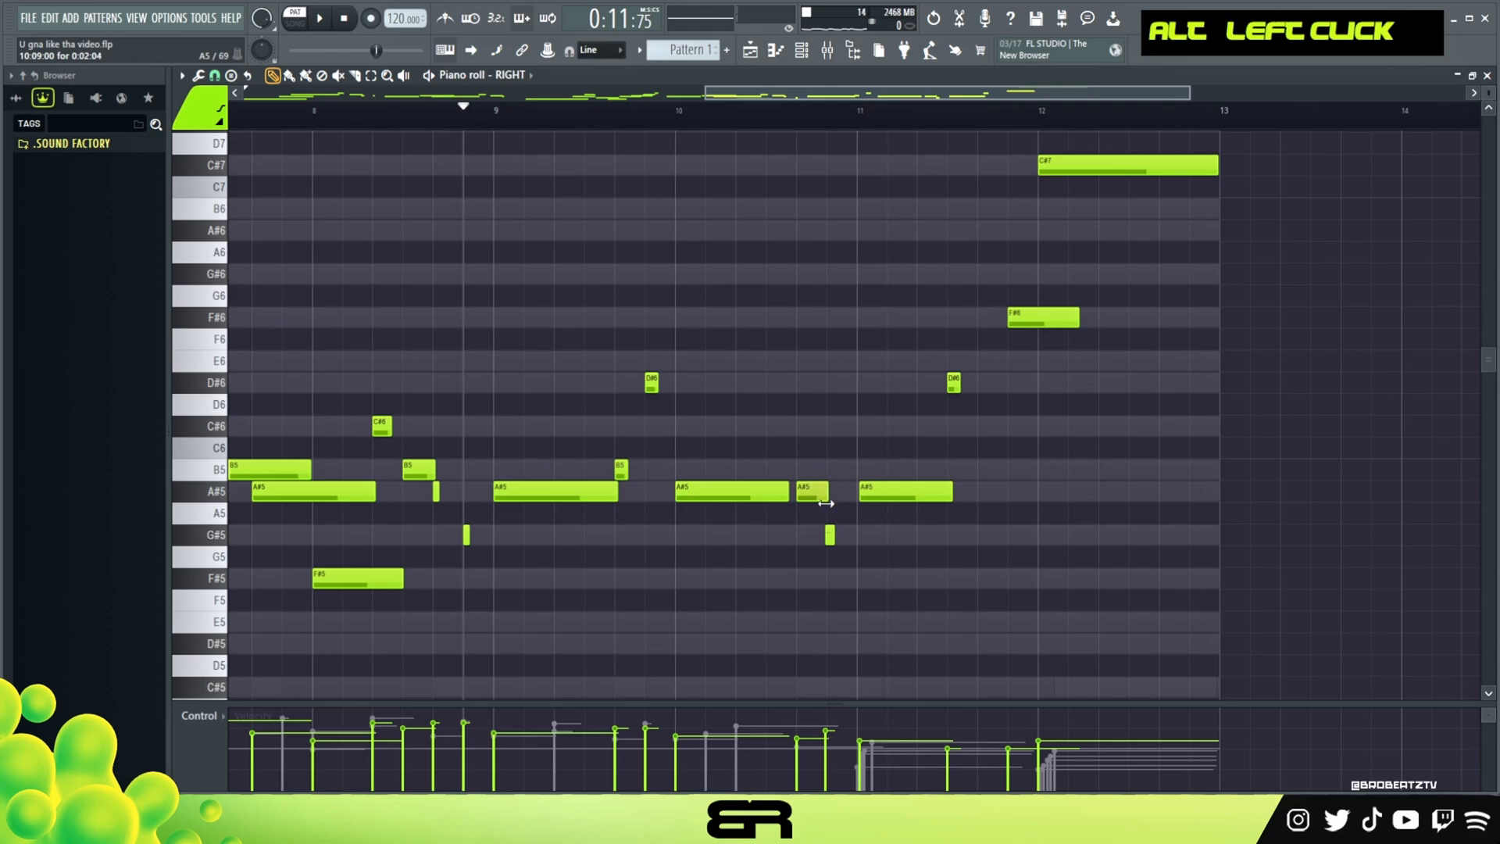
drag(825, 504, 829, 503)
key(space)
right_click(806, 407)
Slightly lower the velocities of bar 10's short A#5 and G#5 and bar 11's A#5 while playing the passage back.
ctrl+click(820, 490)
scroll(817, 486, down, 1)
right_click(852, 400)
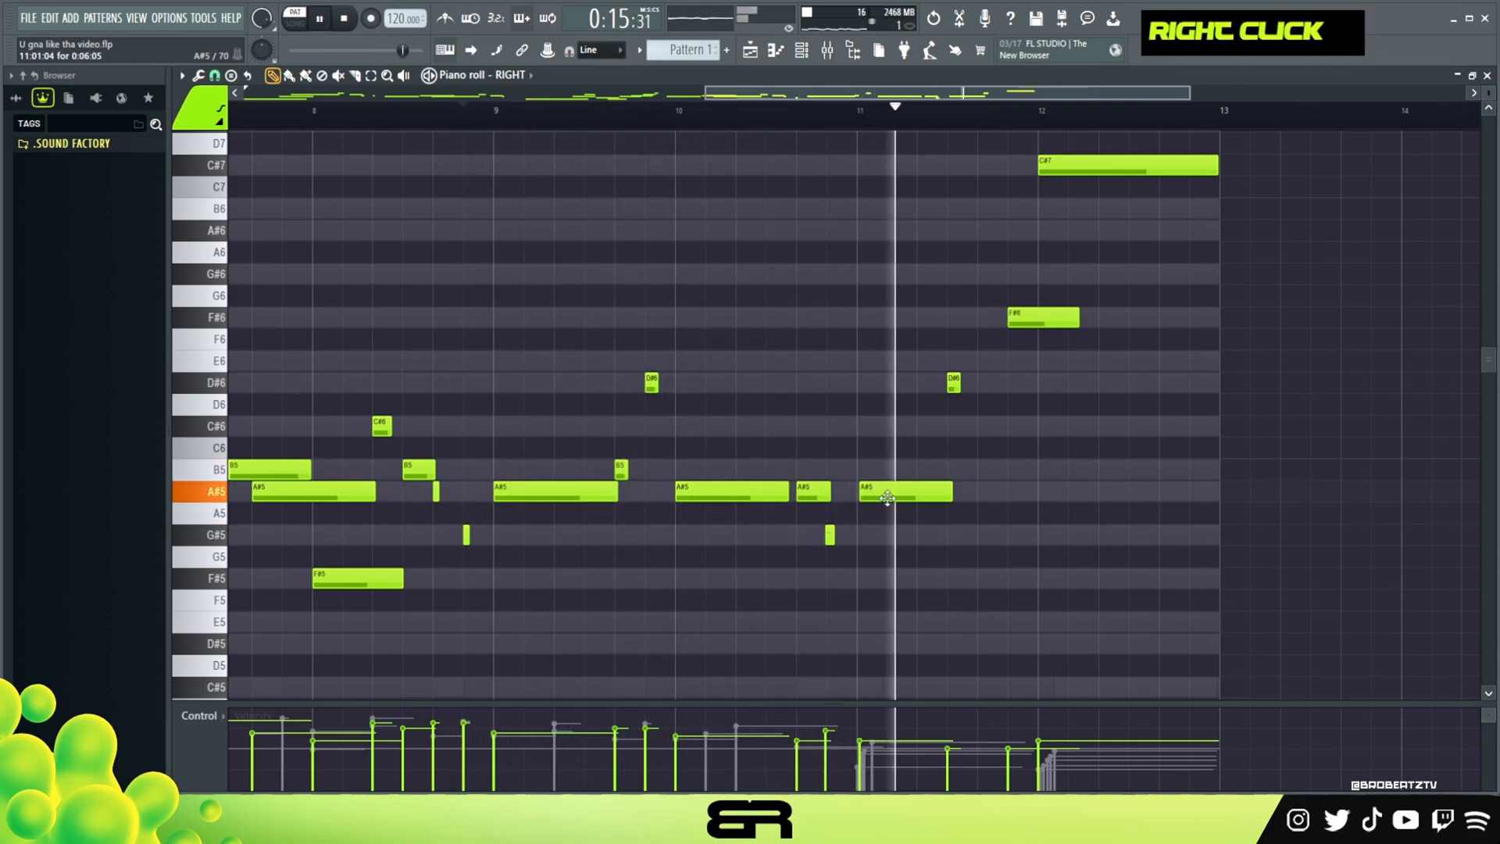
ctrl+click(830, 535)
scroll(827, 529, down, 1)
key(space)
key(space)
ctrl+click(903, 499)
scroll(903, 499, down, 1)
right_click(904, 454)
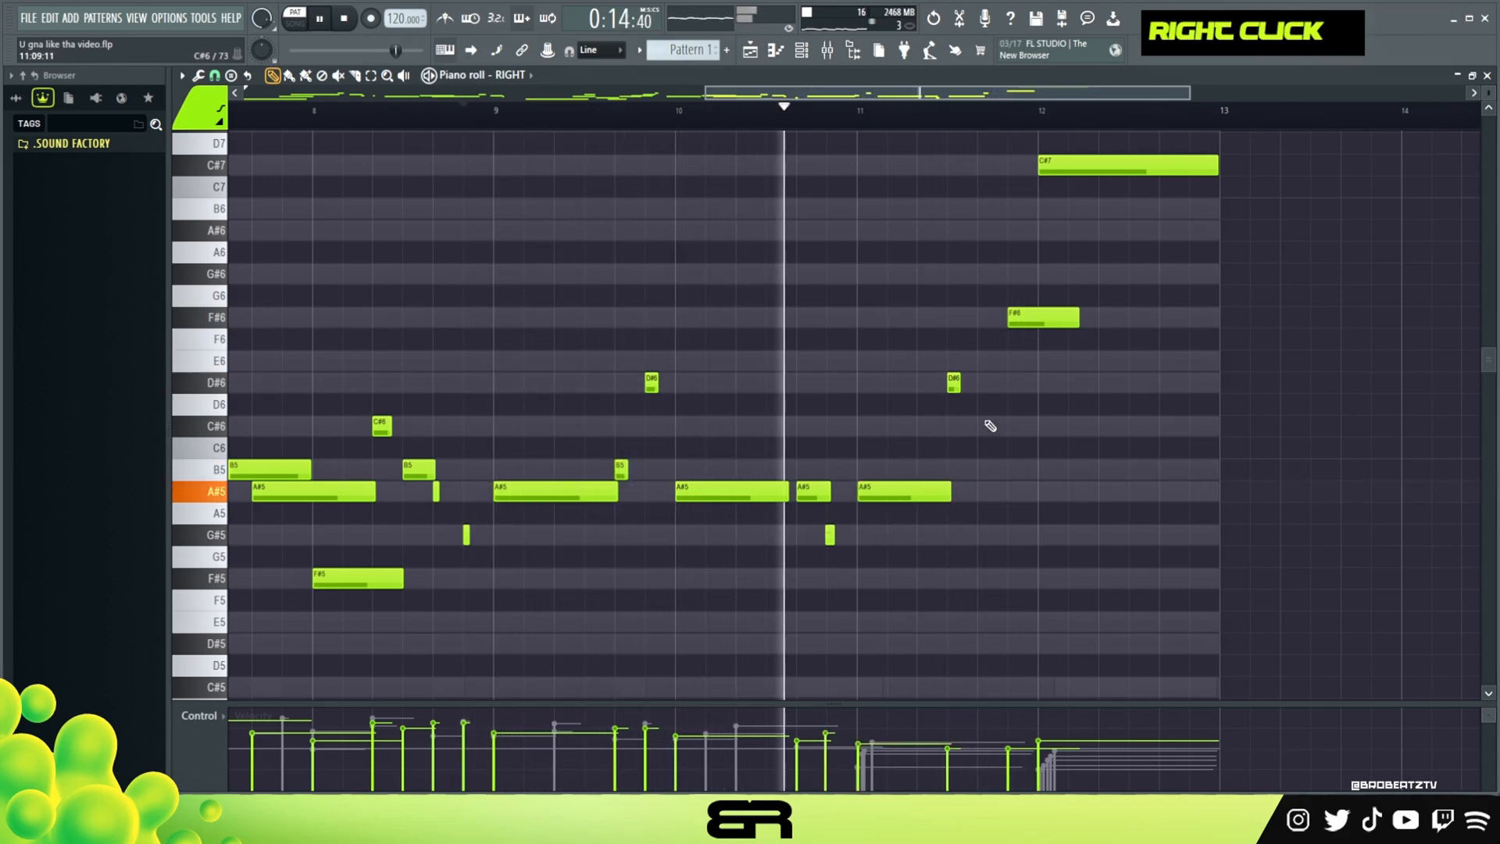
Try nudging the long A#5 on beat 1 of bar 10 slightly later while playing the passage back.
ctrl+click(735, 492)
scroll(760, 449, down, 1)
right_click(785, 413)
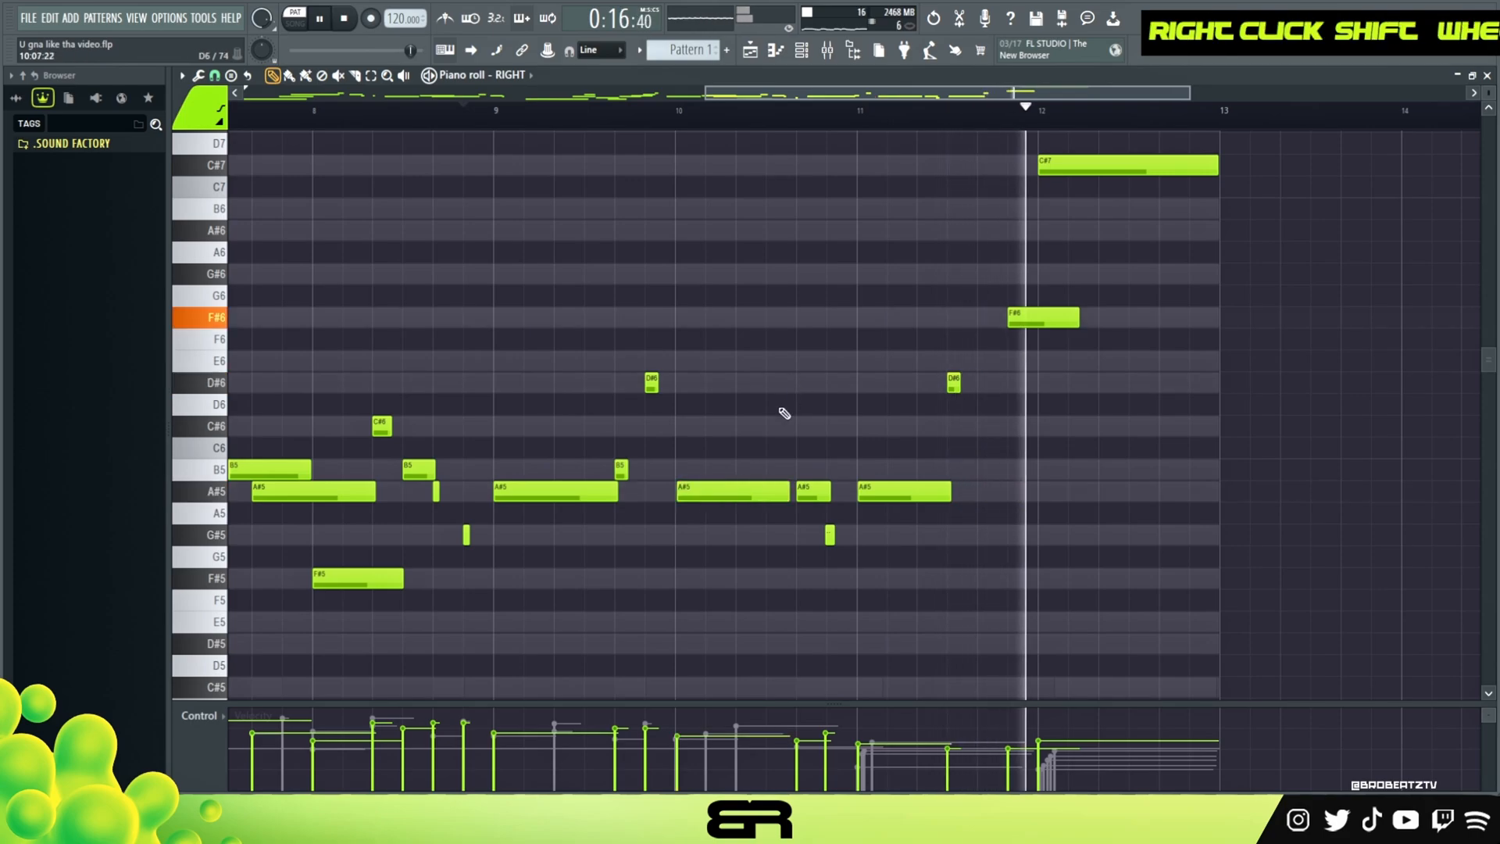
ctrl+click(733, 491)
scroll(730, 435, up, 1)
right_click(890, 429)
key(space)
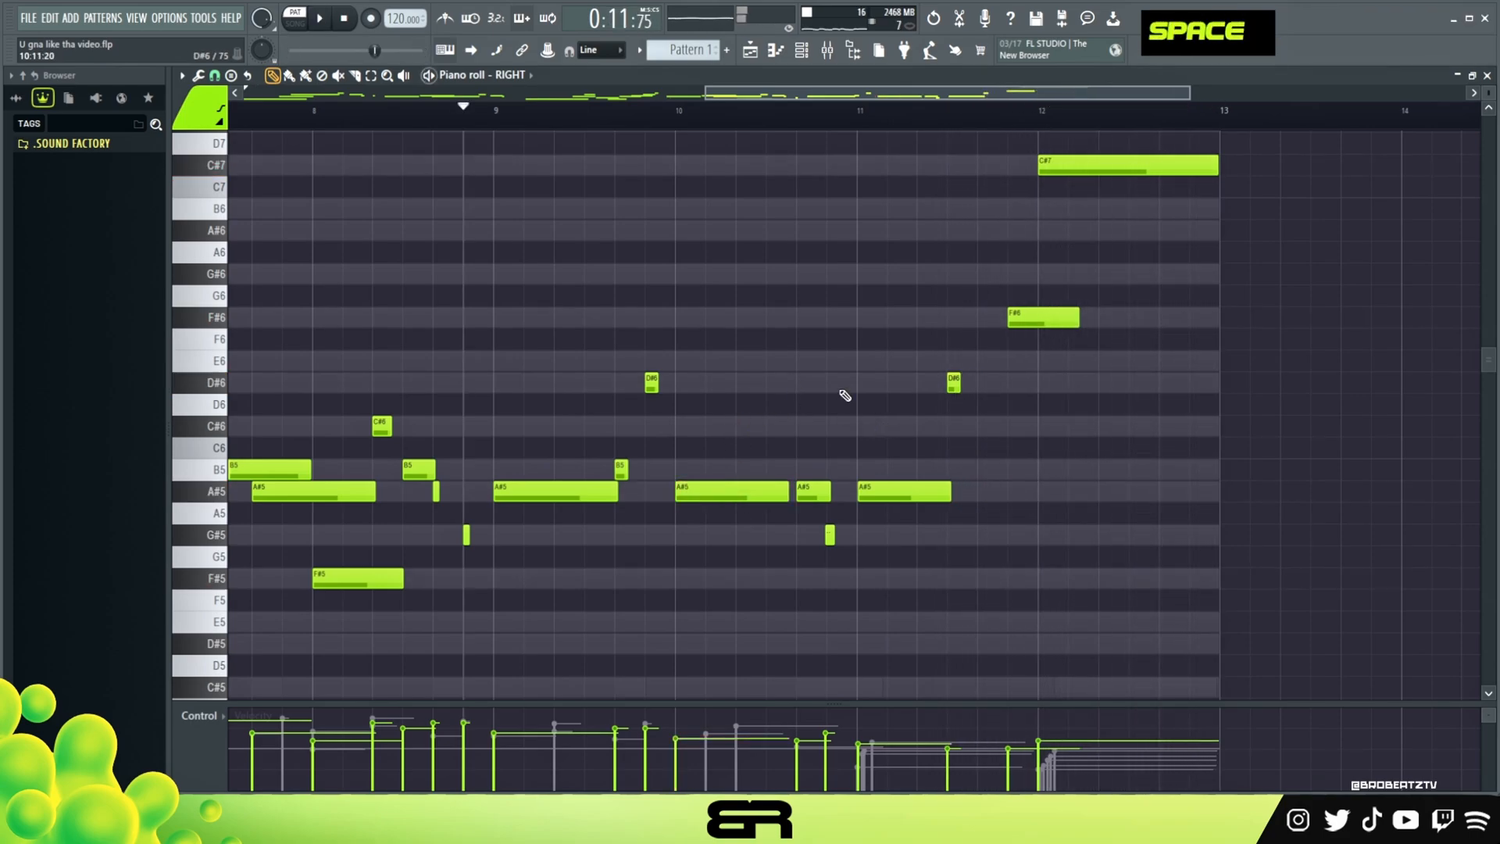
Return the playhead to the start and recolour the RIGHT notes in bars 9 to 12 with colour group 16.
ctrl+right_click(804, 288)
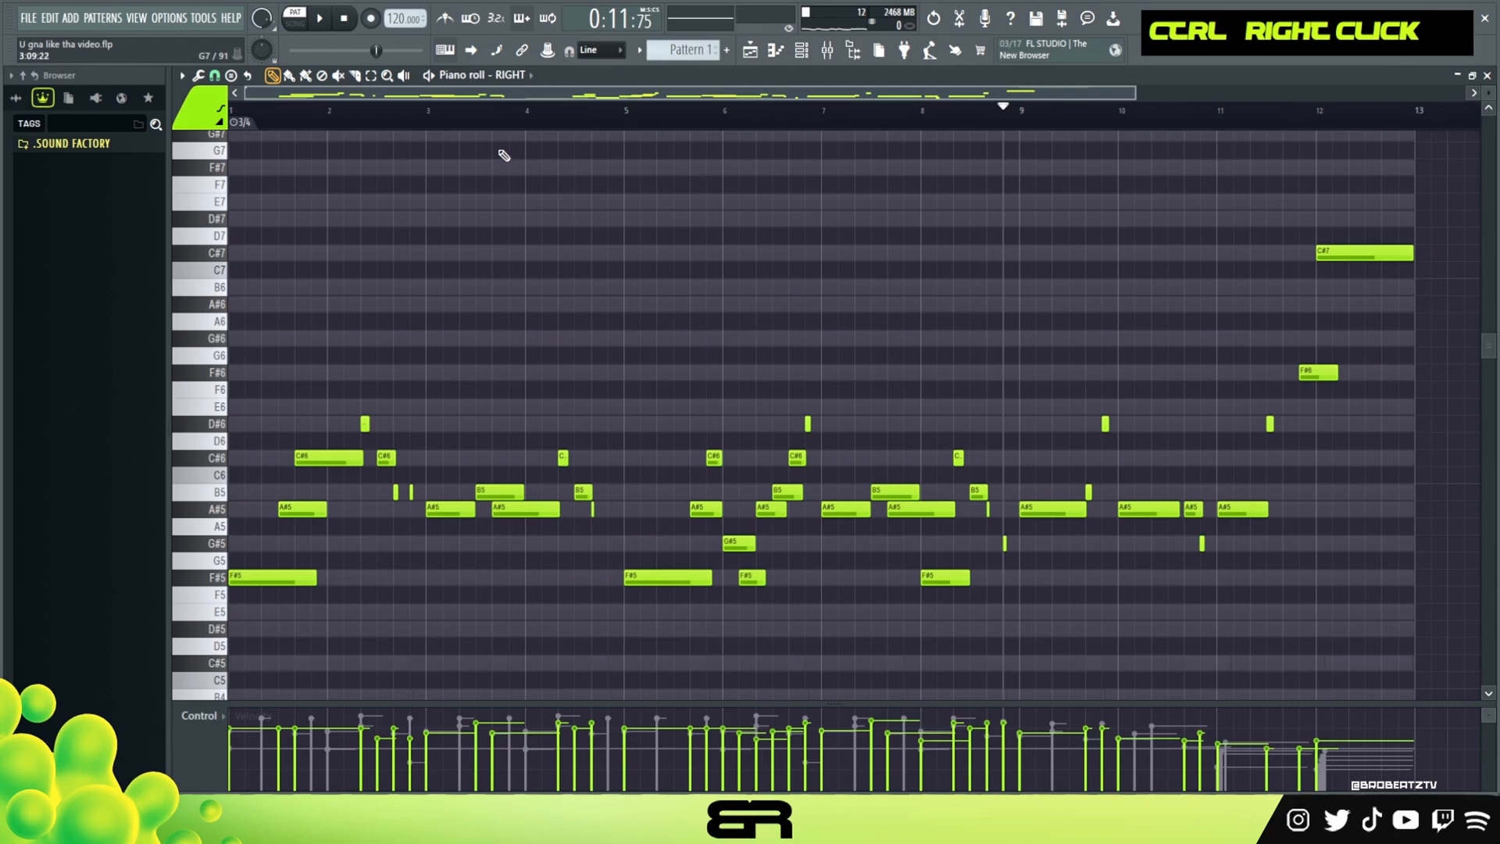
click(375, 121)
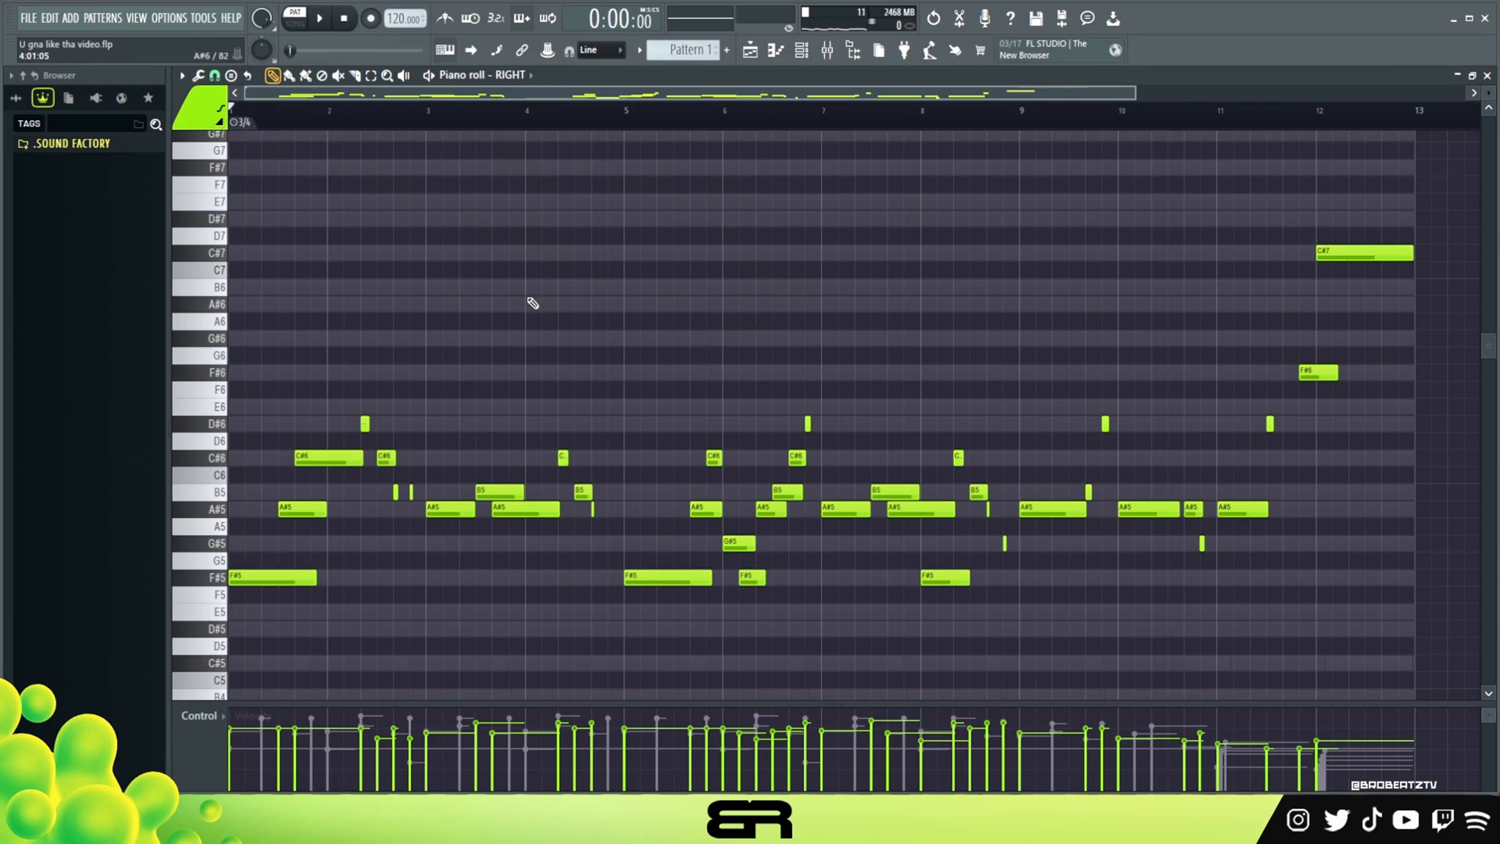
scroll(562, 303, down, 3)
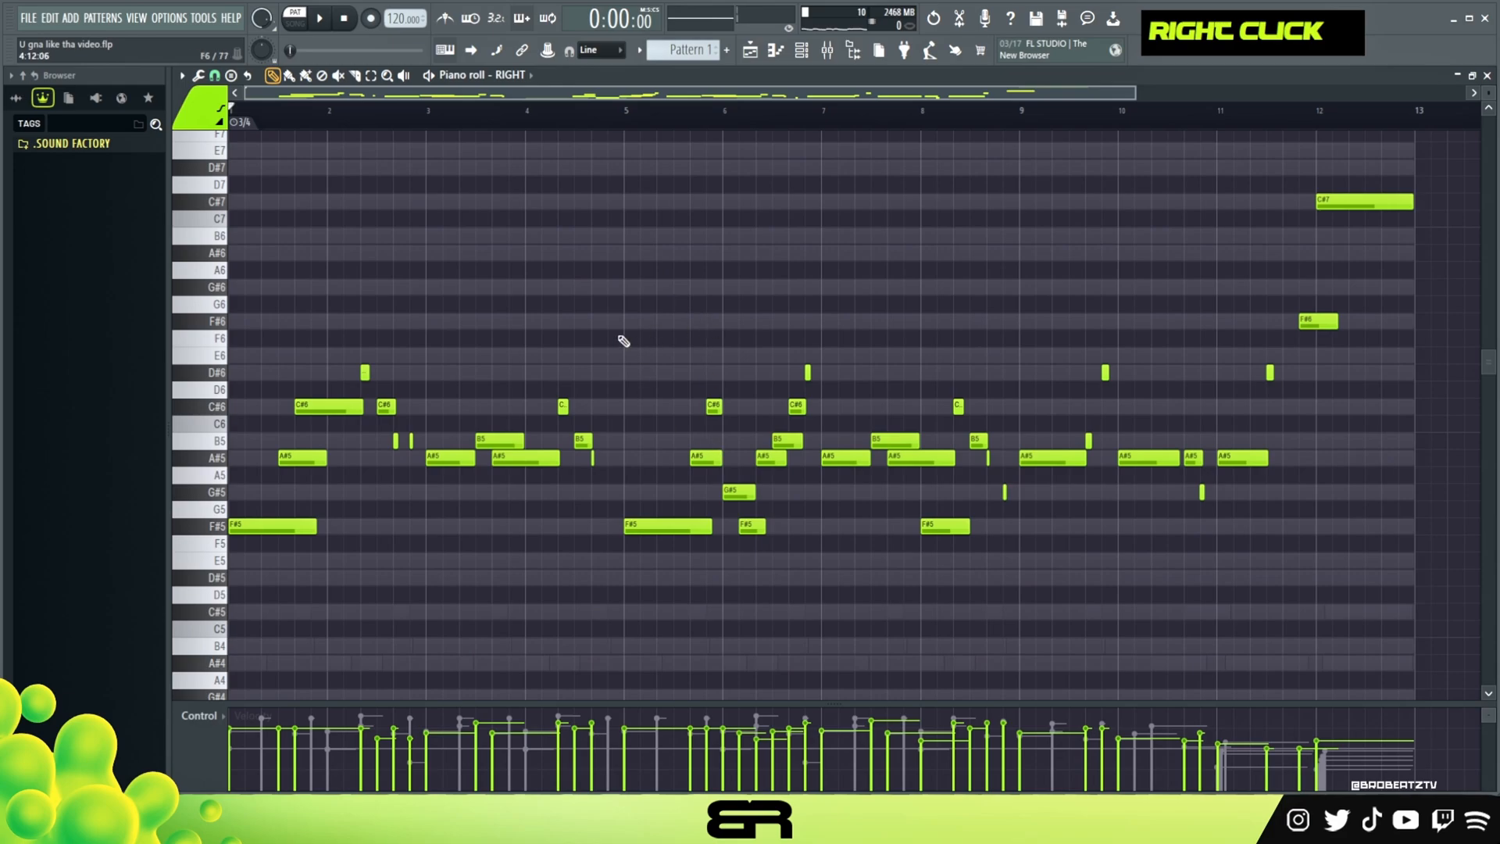
scroll(513, 76, up, 1)
scroll(512, 77, down, 1)
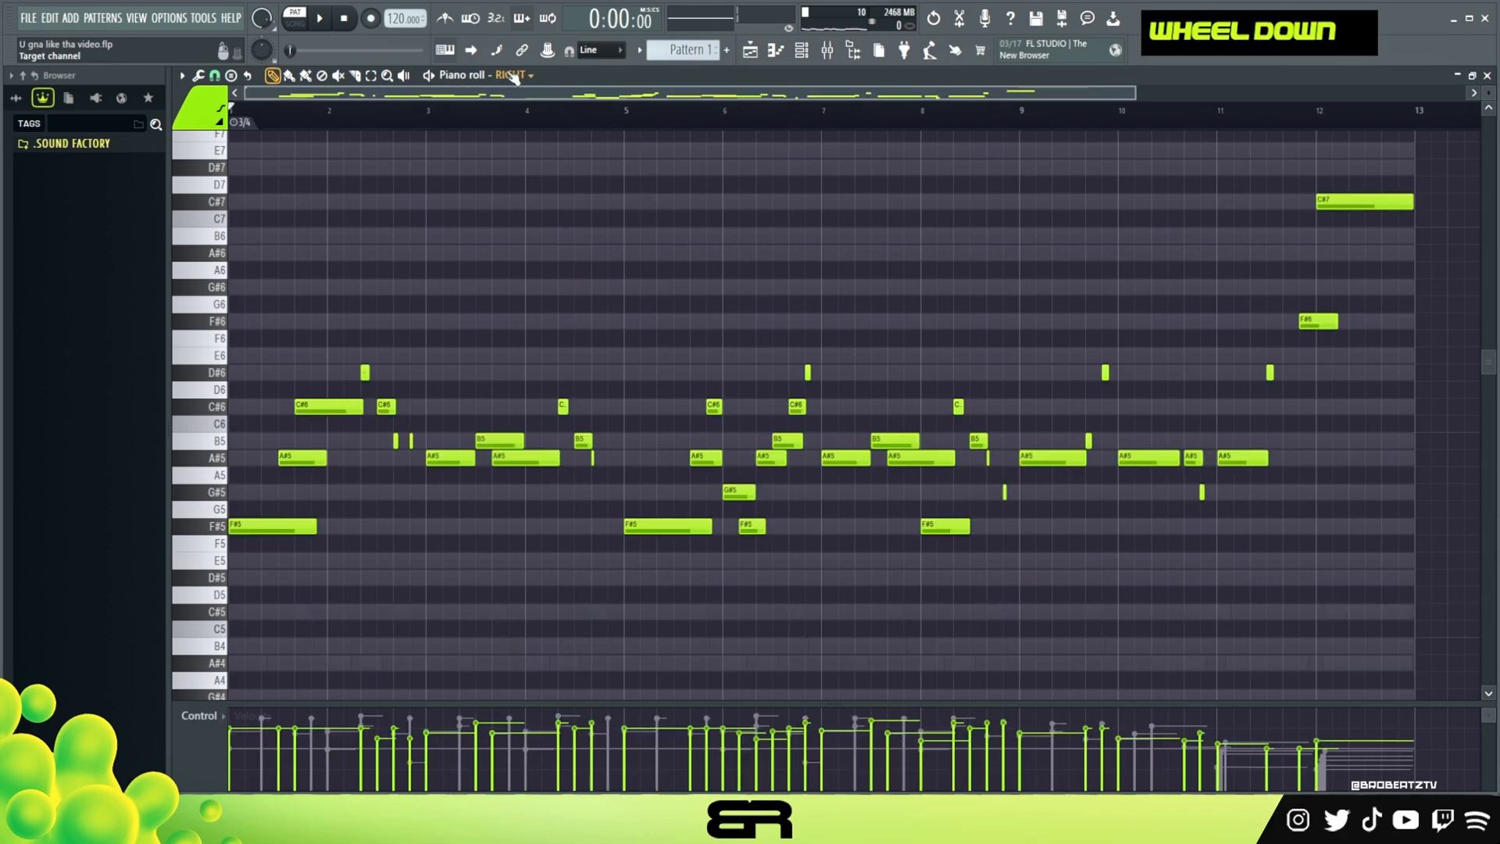
scroll(630, 251, down, 1)
scroll(737, 301, up, 2)
ctrl+drag(1418, 195, 1041, 576)
click(204, 109)
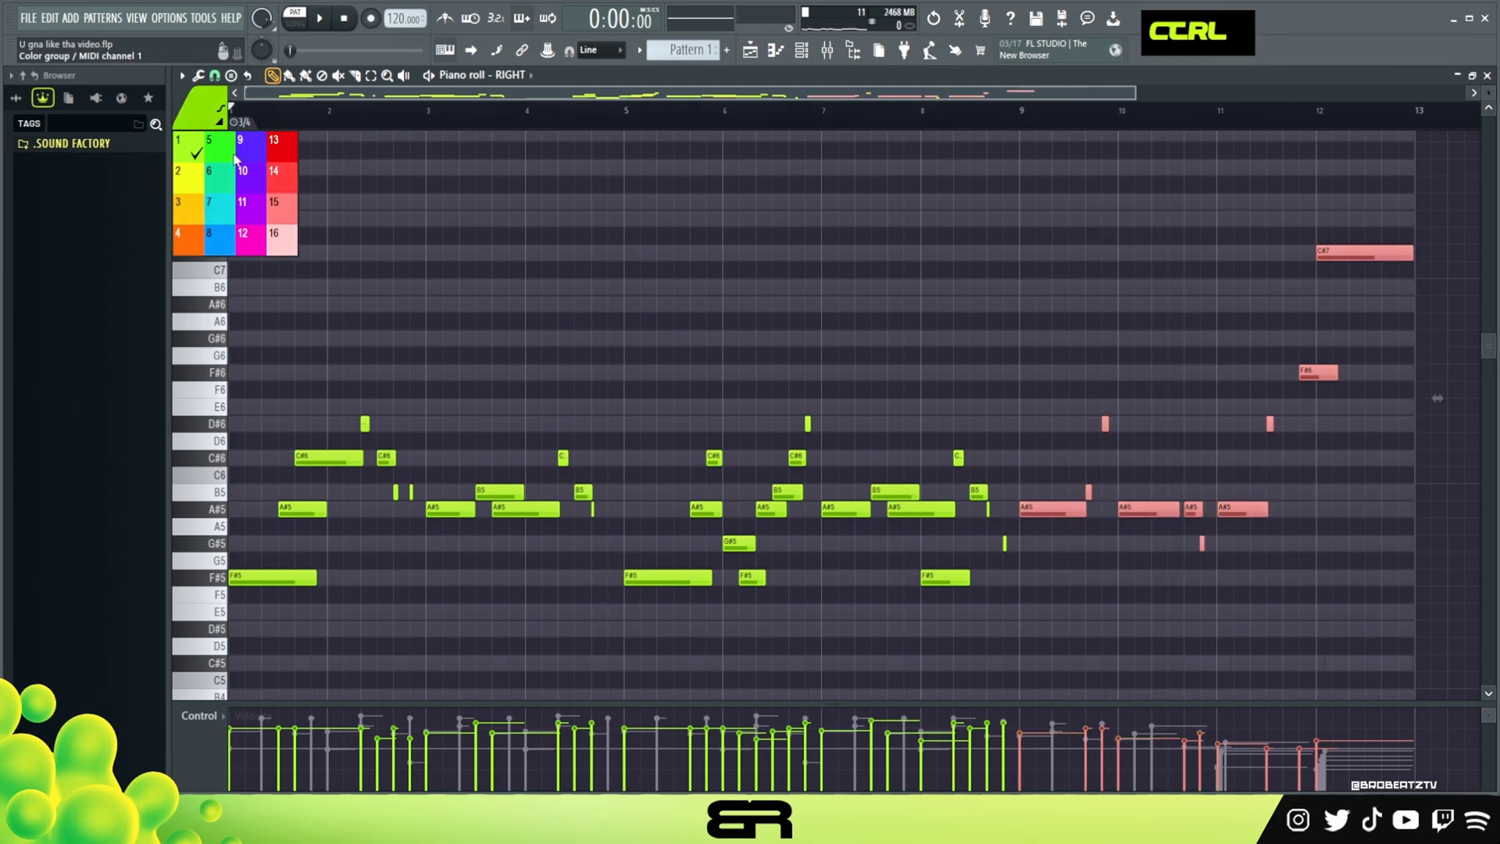
click(289, 239)
key(alt+c)
Recolour the RIGHT notes in bars 5 to 8 with colour group 3.
ctrl+drag(637, 348, 1008, 633)
click(208, 104)
click(178, 207)
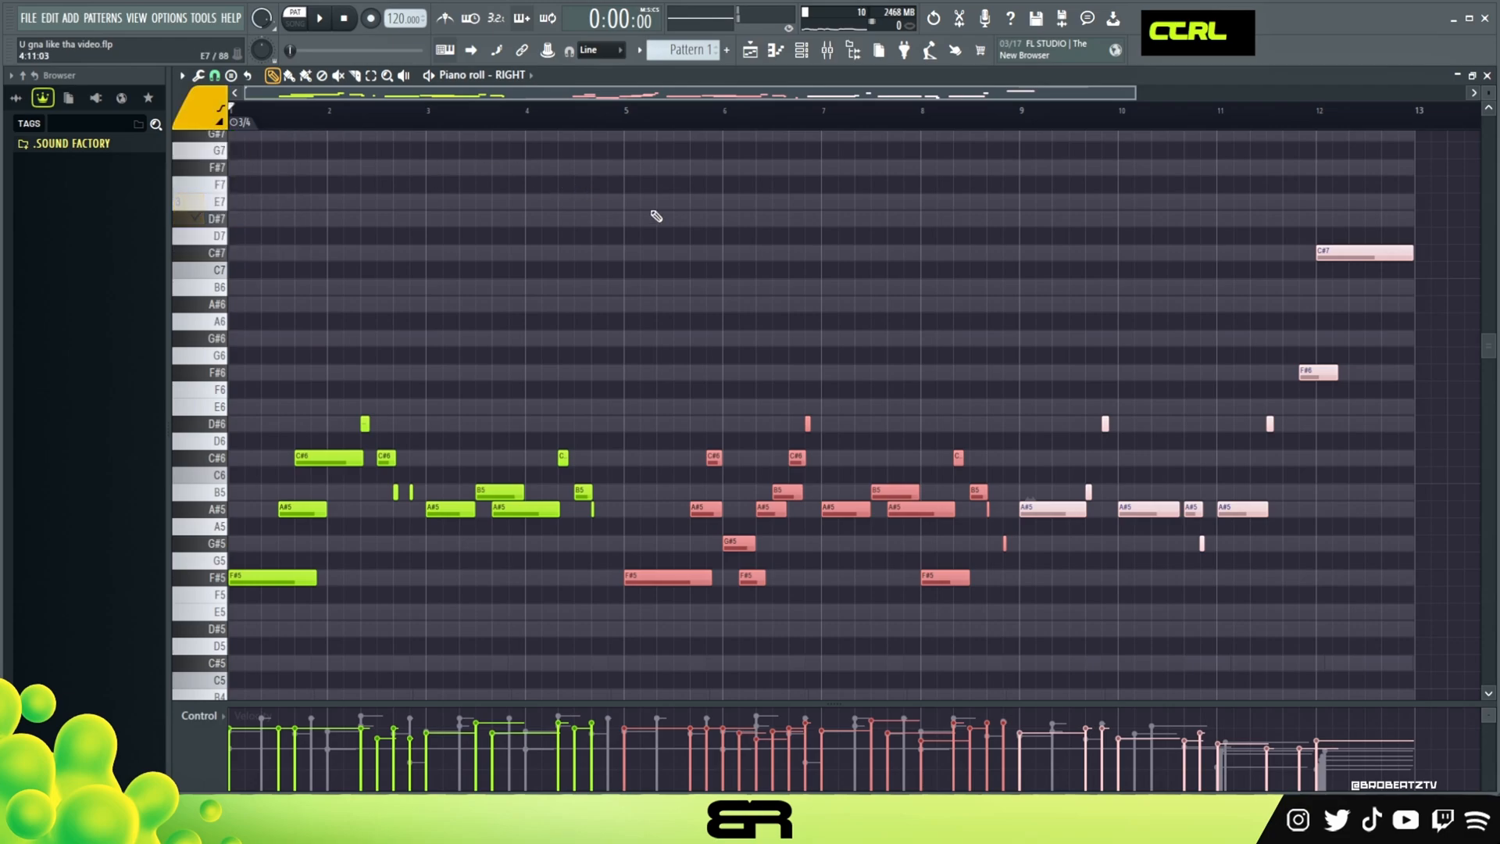
right_click(647, 242)
ctrl+drag(639, 382, 1013, 629)
key(alt+c)
Play back the whole pattern from the start, viewing the RIGHT, LEFT and B Major note channels along the way.
scroll(550, 216, down, 2)
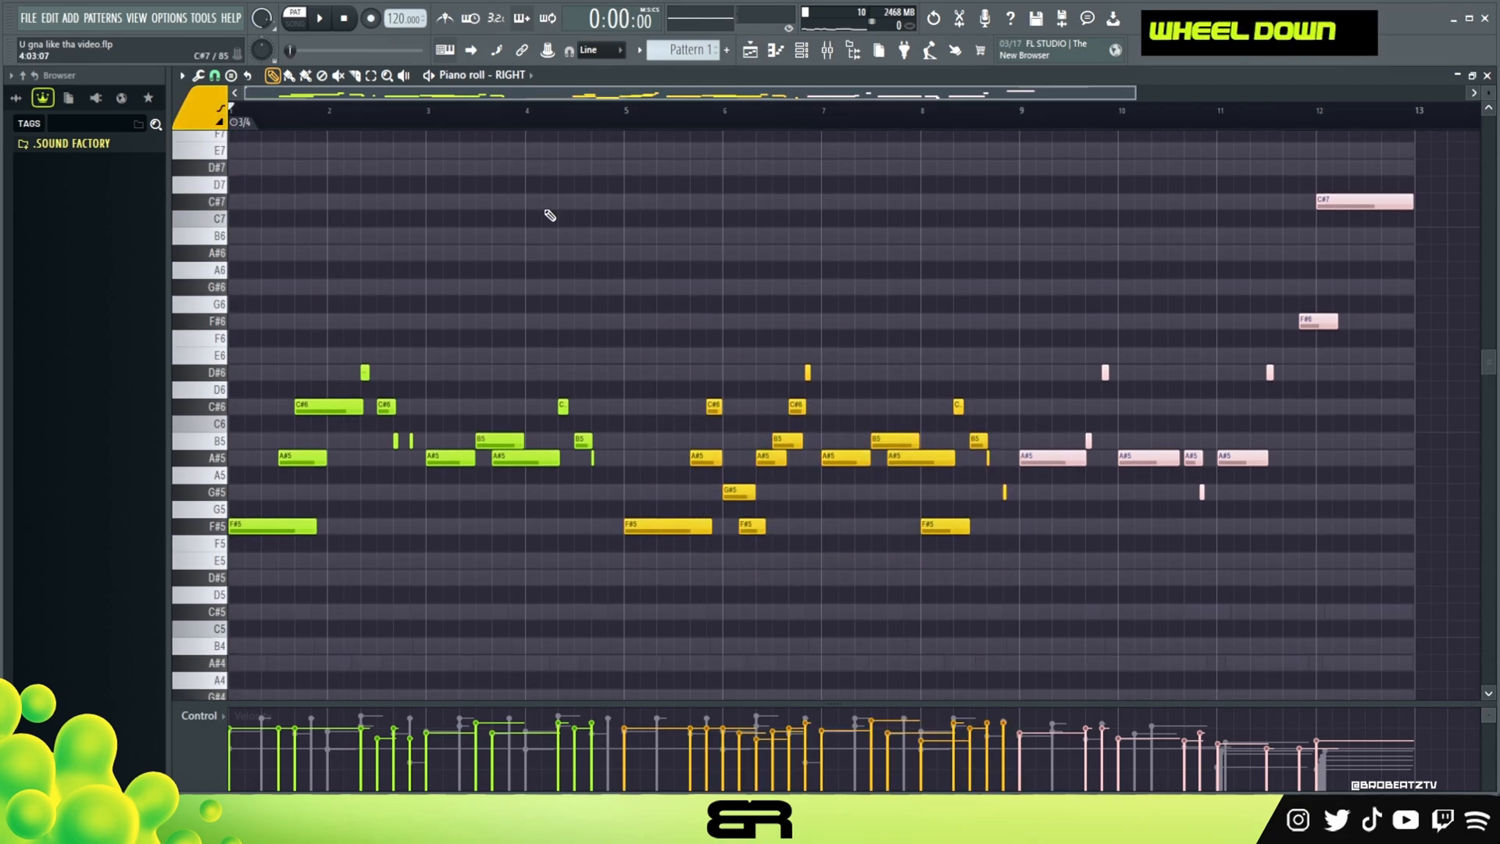
key(space)
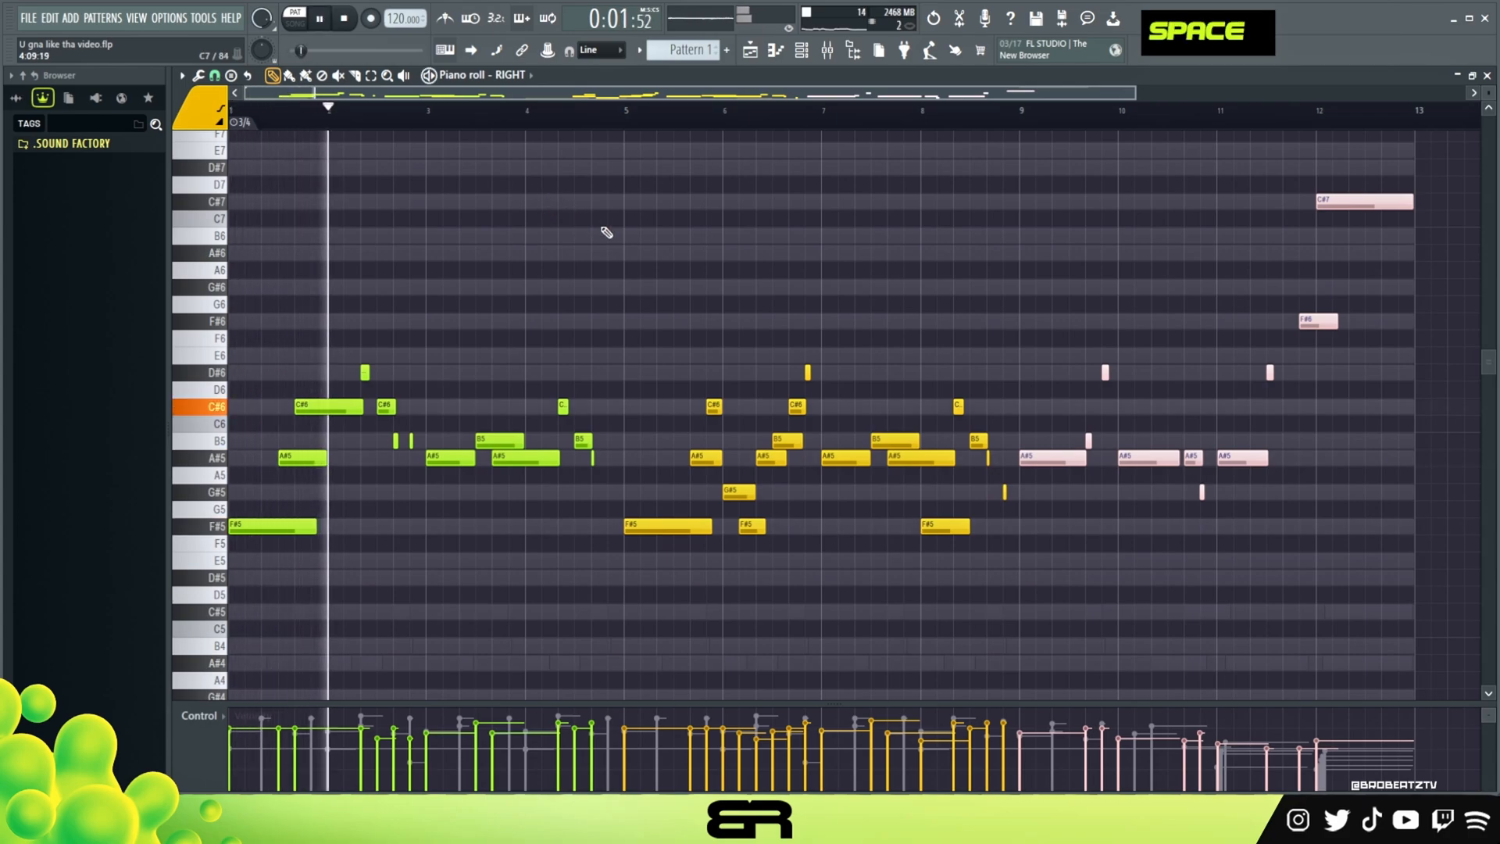
scroll(696, 251, up, 1)
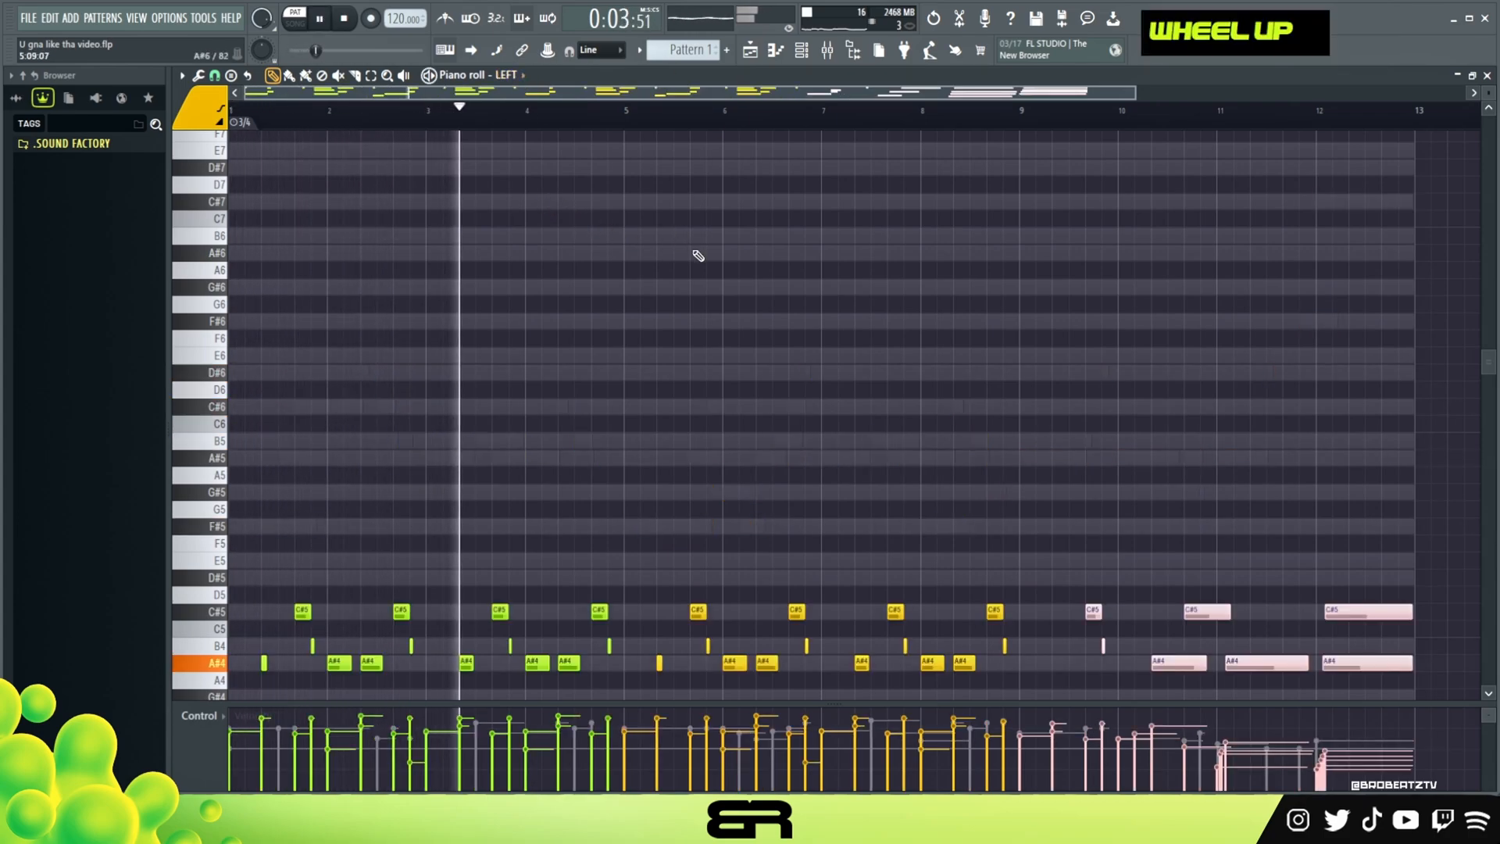
scroll(701, 258, down, 5)
scroll(701, 258, down, 2)
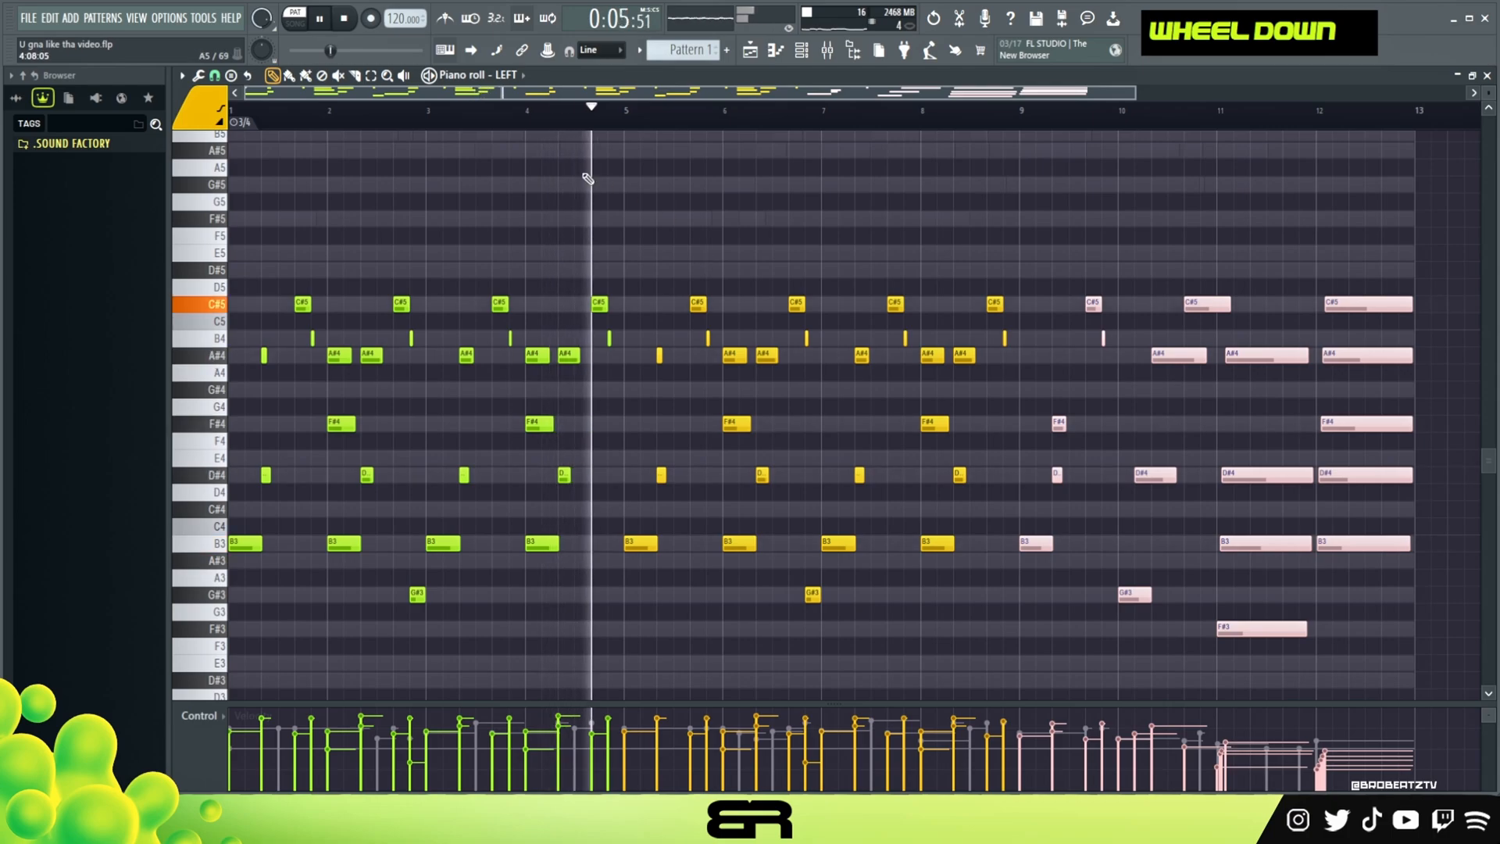
scroll(707, 297, down, 1)
scroll(712, 301, up, 5)
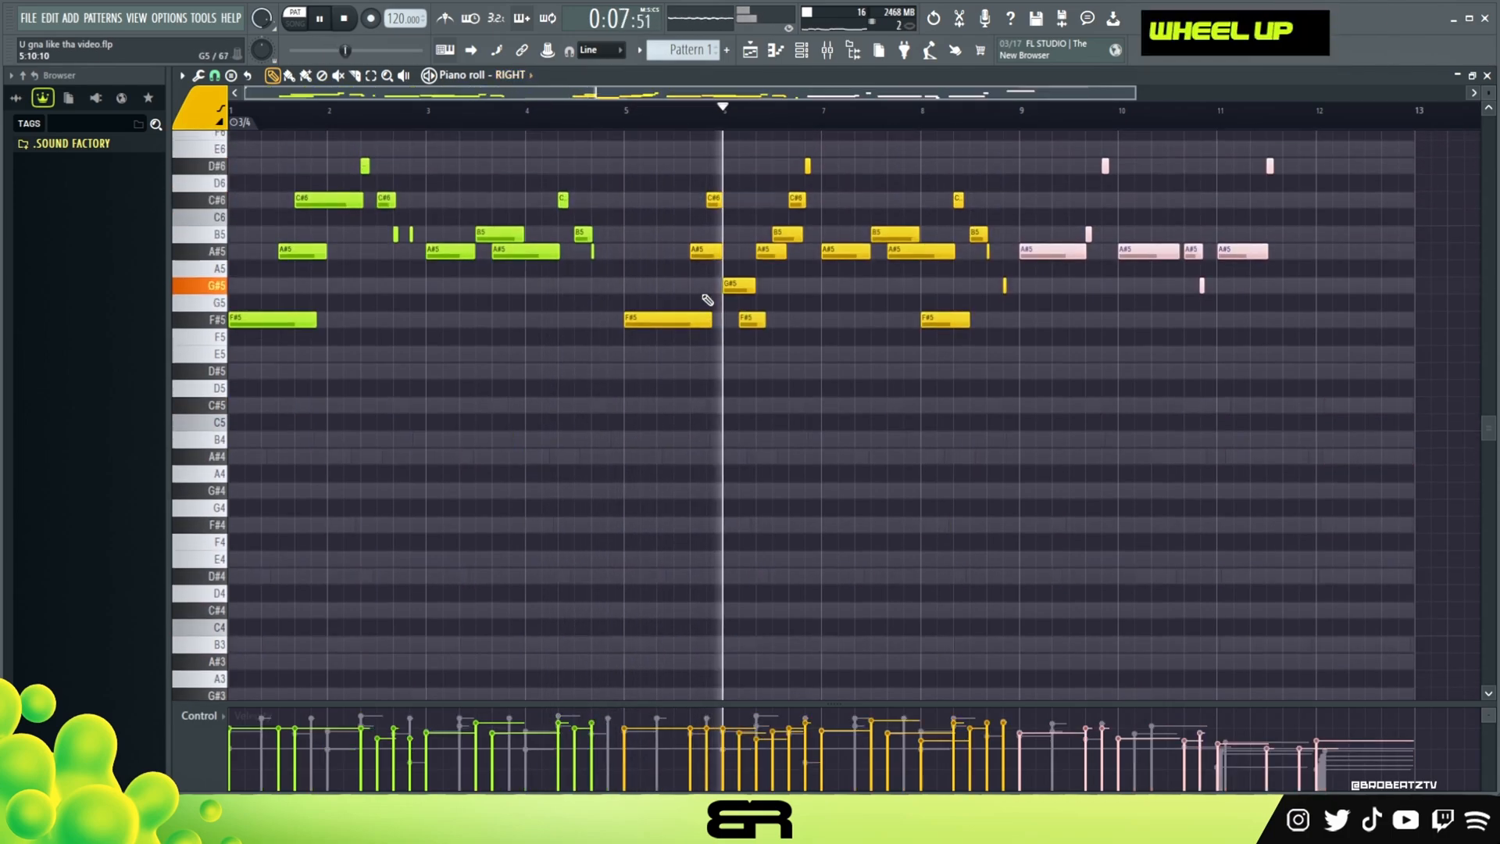
scroll(712, 303, up, 1)
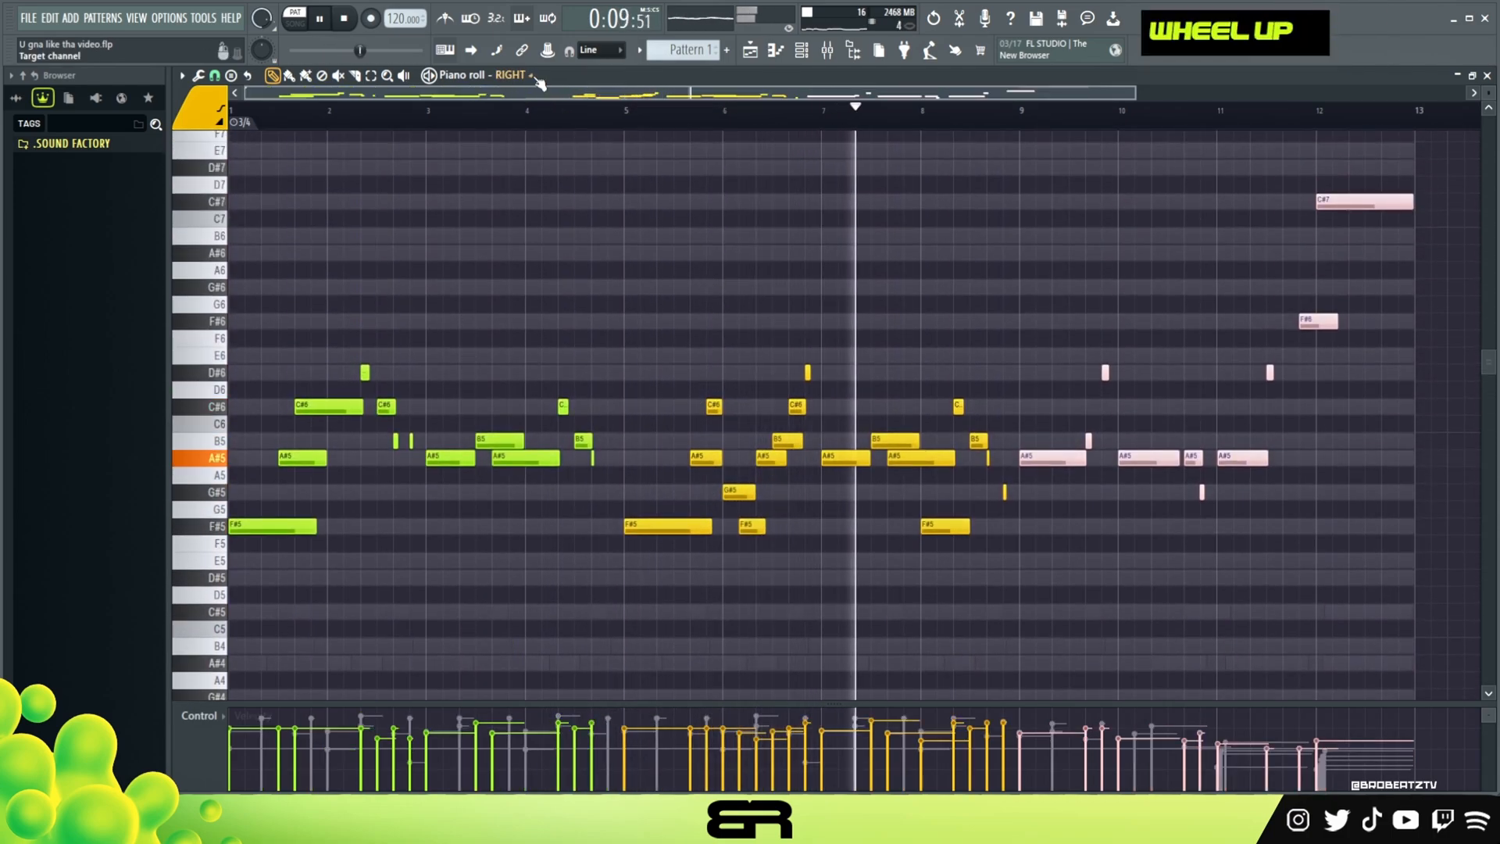
scroll(852, 239, down, 6)
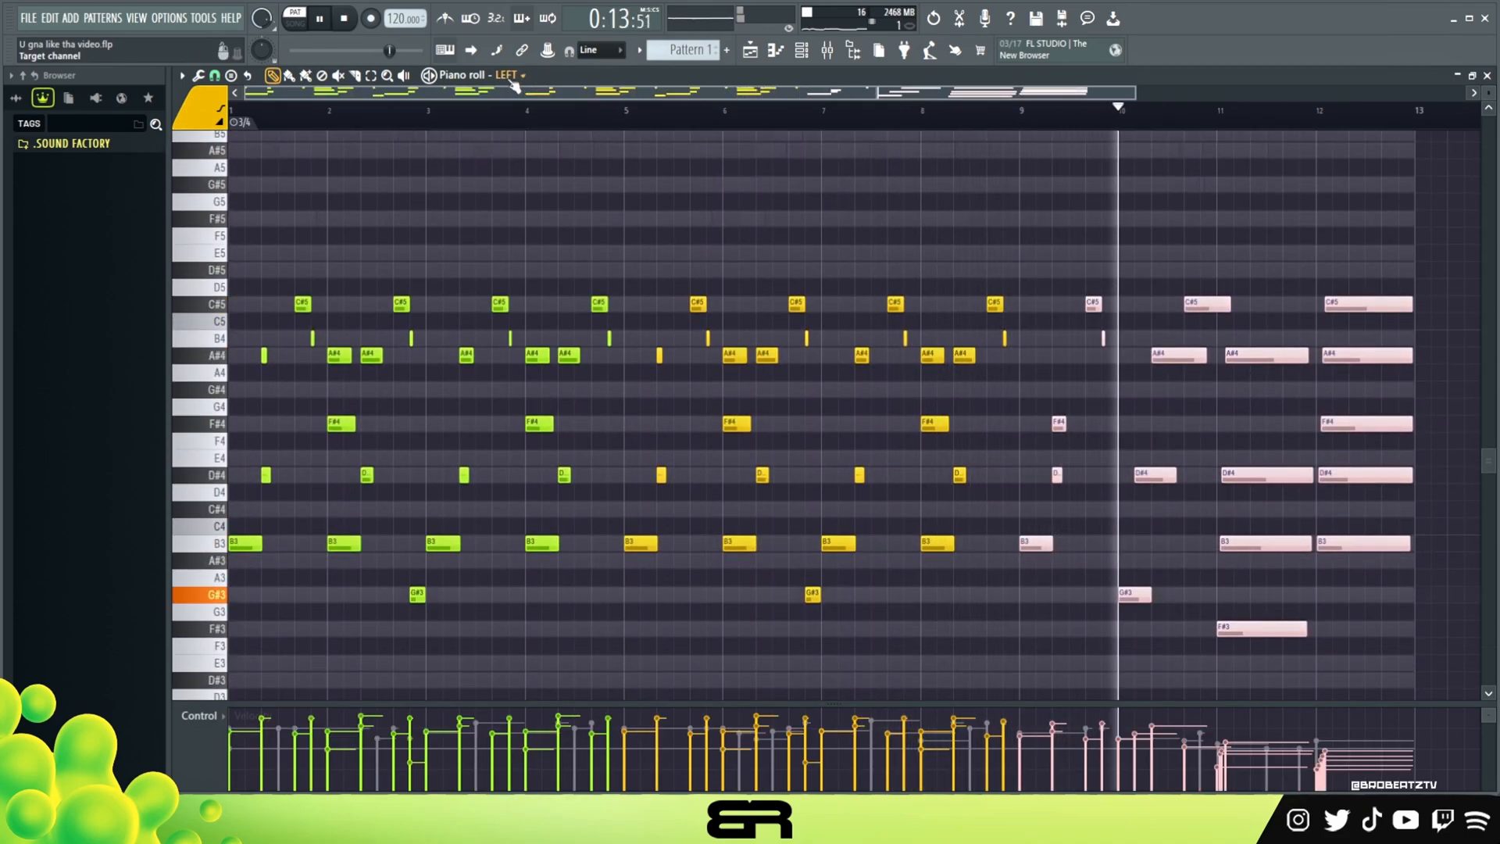
scroll(514, 82, up, 1)
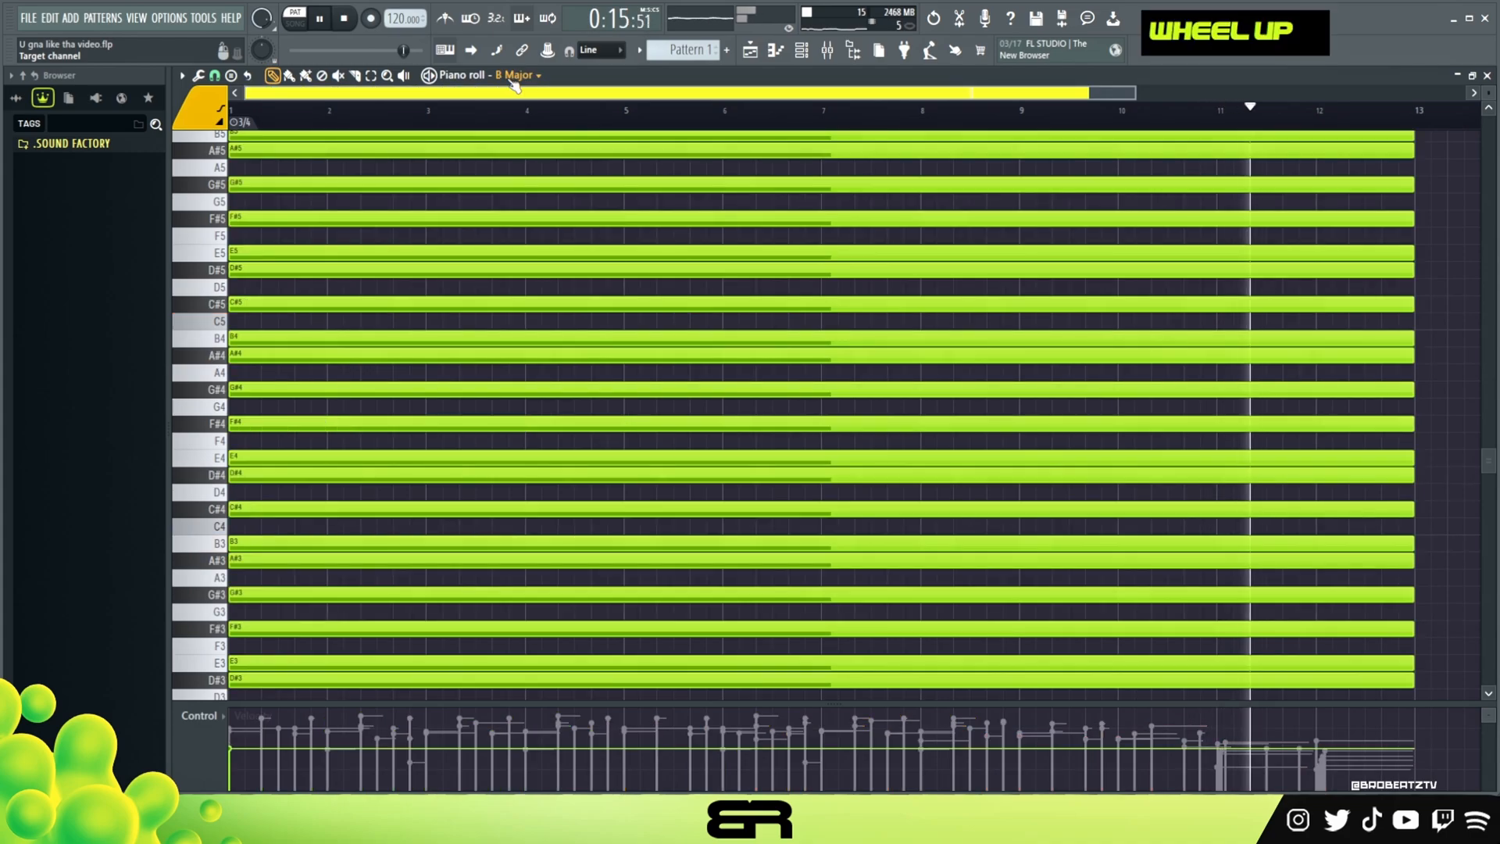
scroll(515, 83, down, 2)
scroll(1039, 355, up, 7)
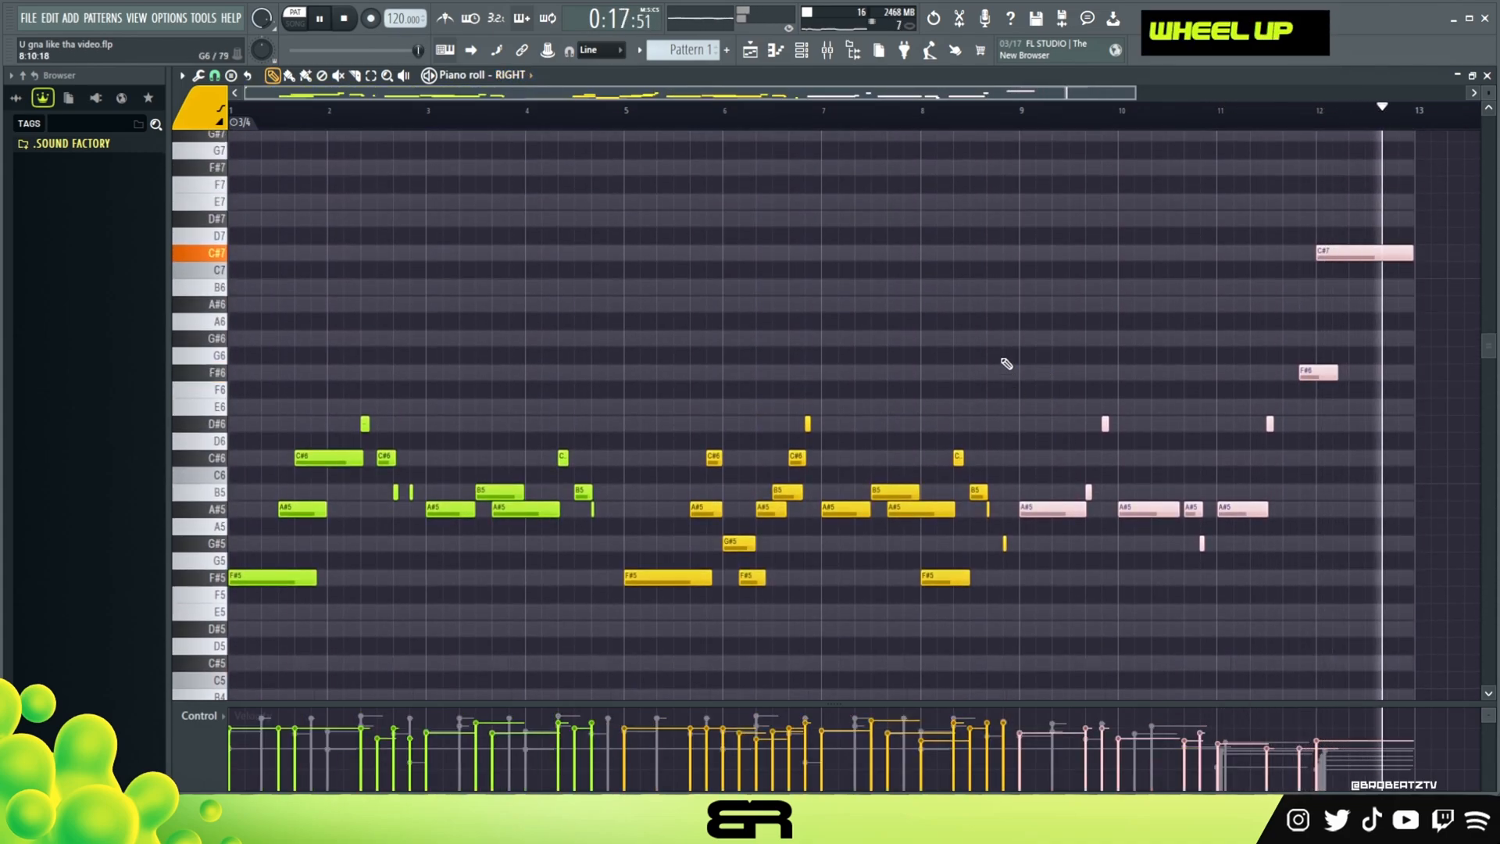
key(space)
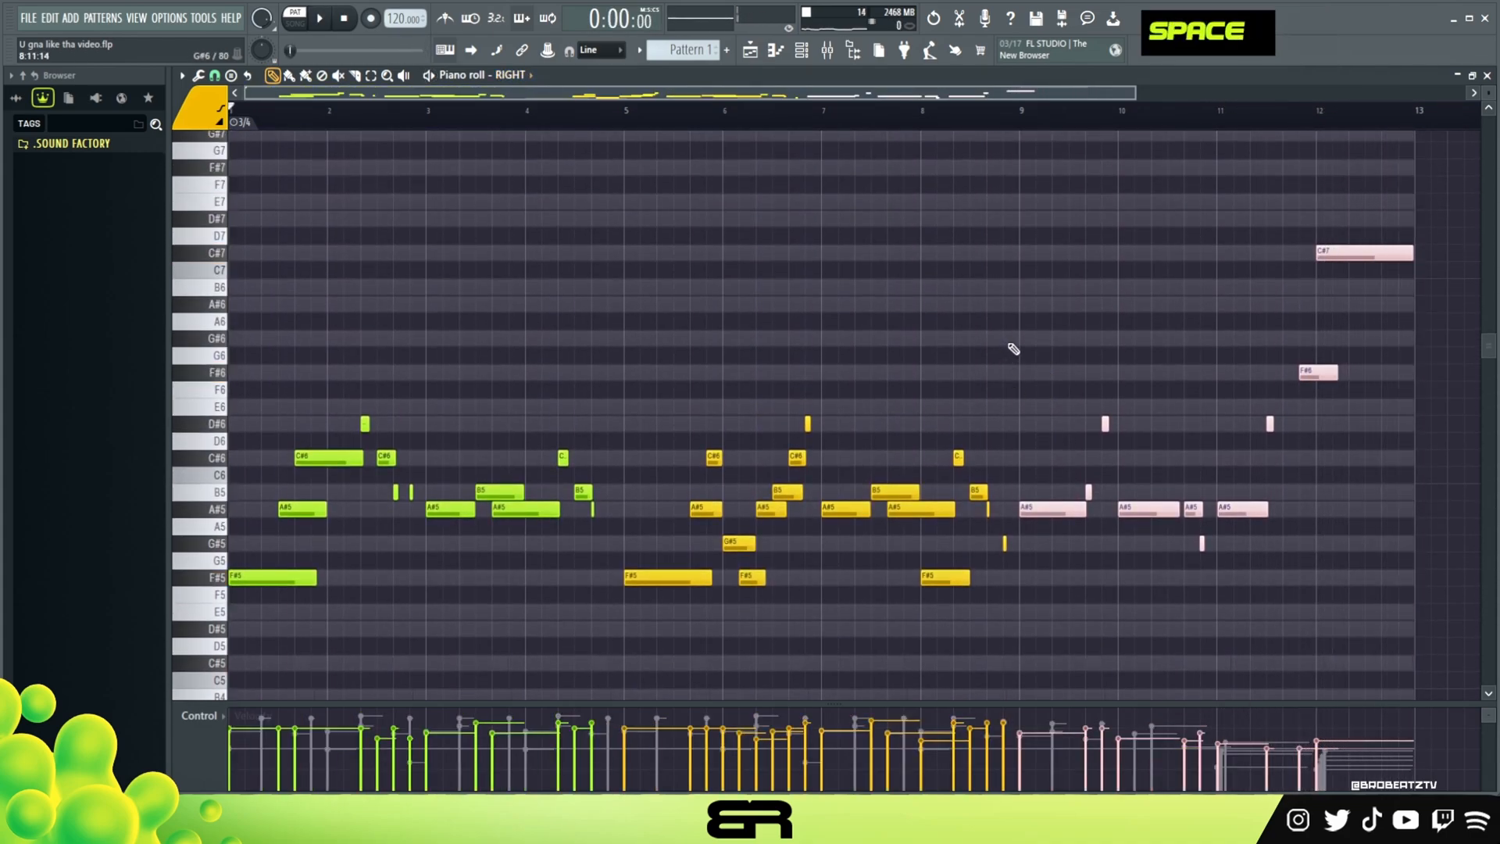